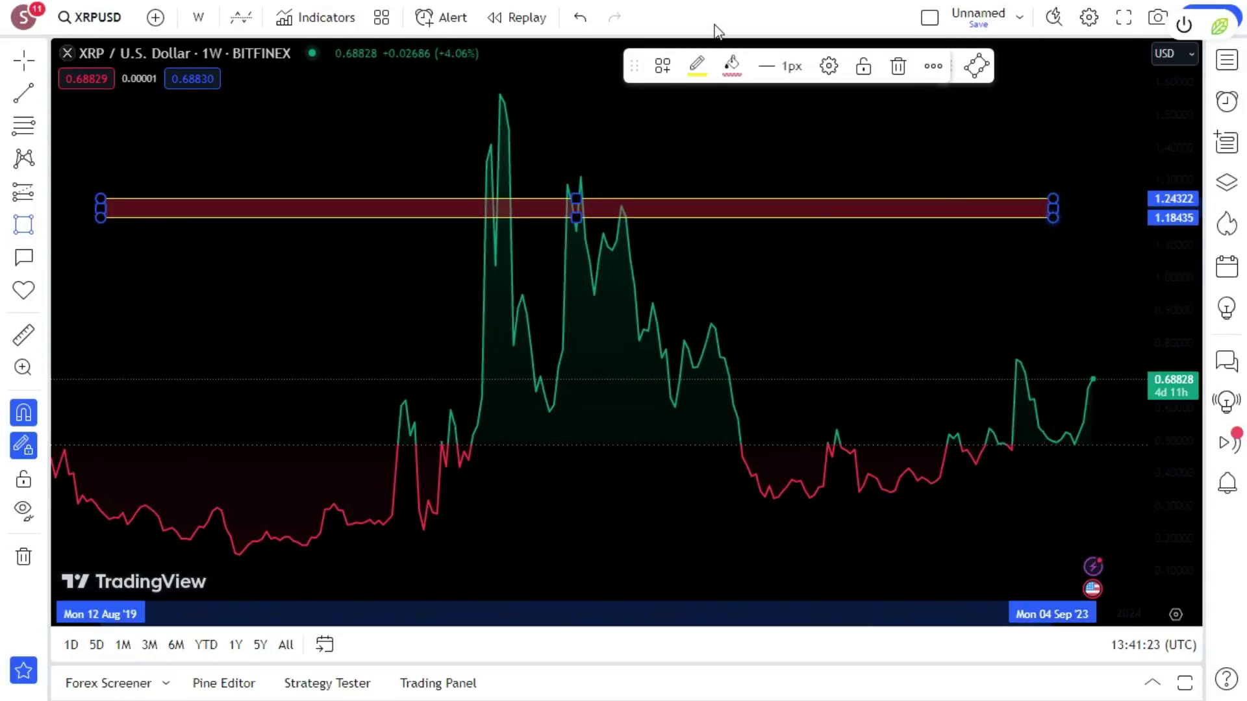
Step: Change the selected rectangle's fill and border colours to white
left_click(731, 67)
left_click(732, 106)
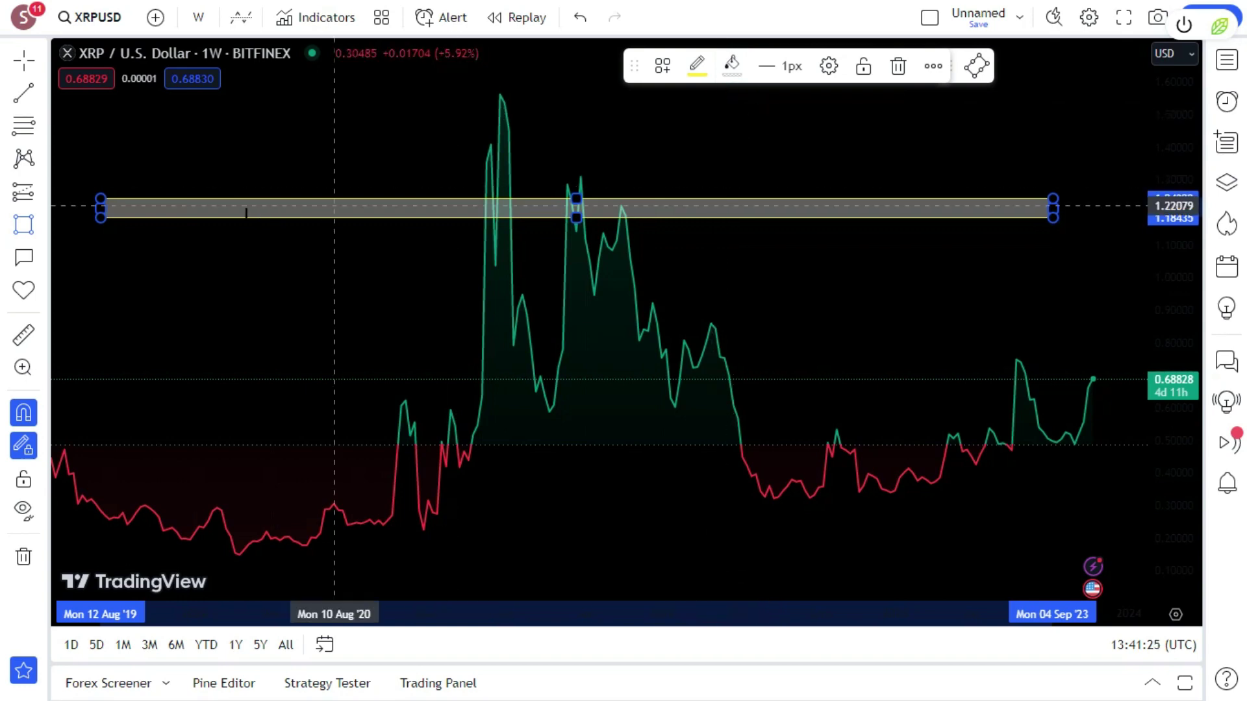
left_click(694, 68)
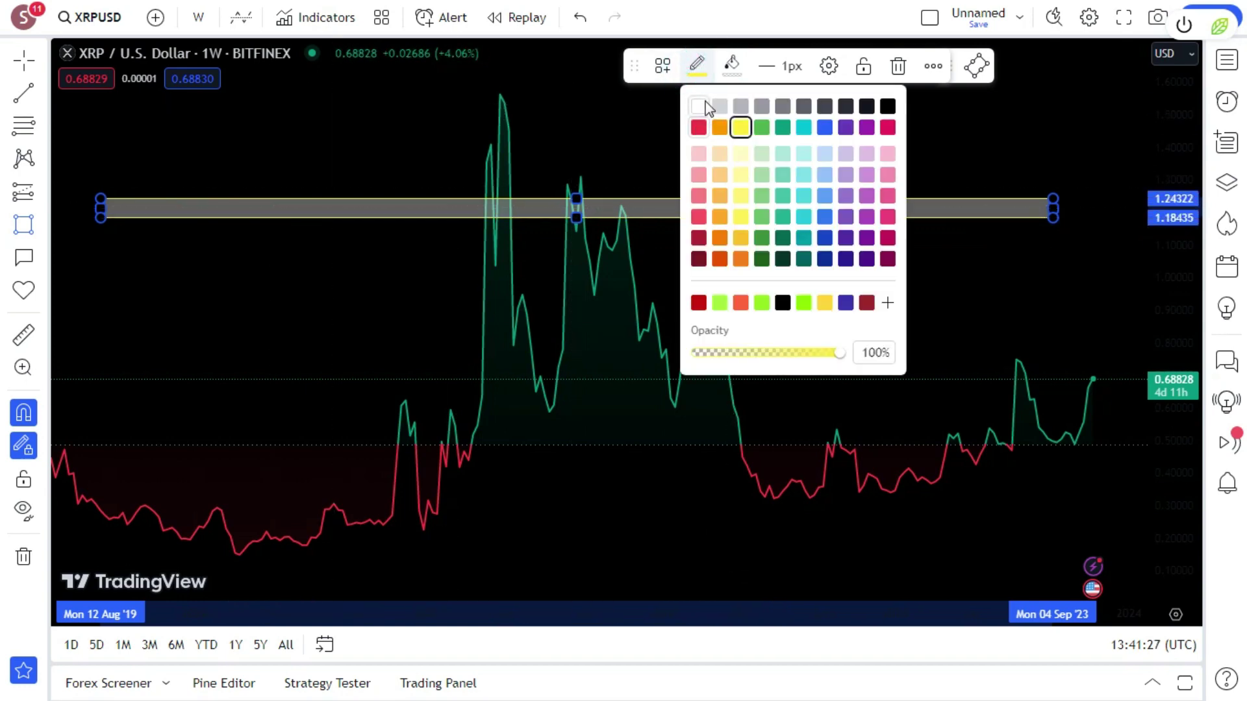
left_click(706, 108)
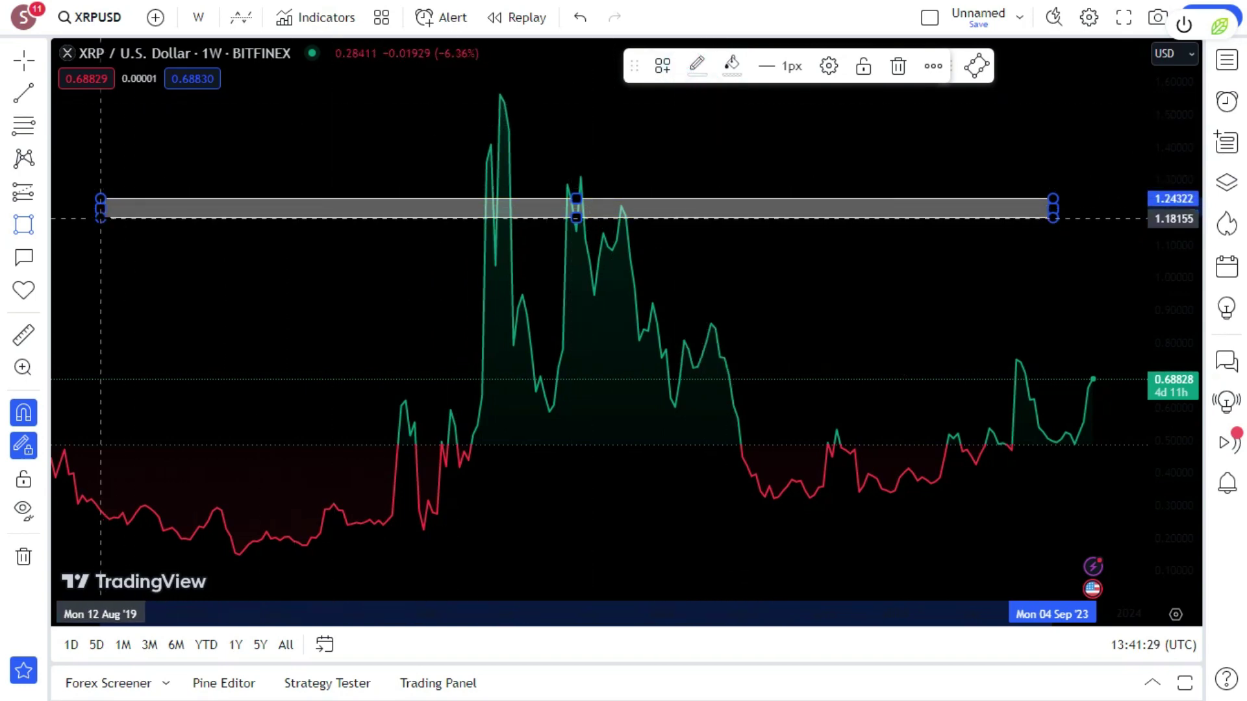
Step: Draw a large rectangle from about 1.18 down to 0.497 below the upper band, plus a thin band beneath it down to about 0.453
left_click_drag(101, 218, 1052, 441)
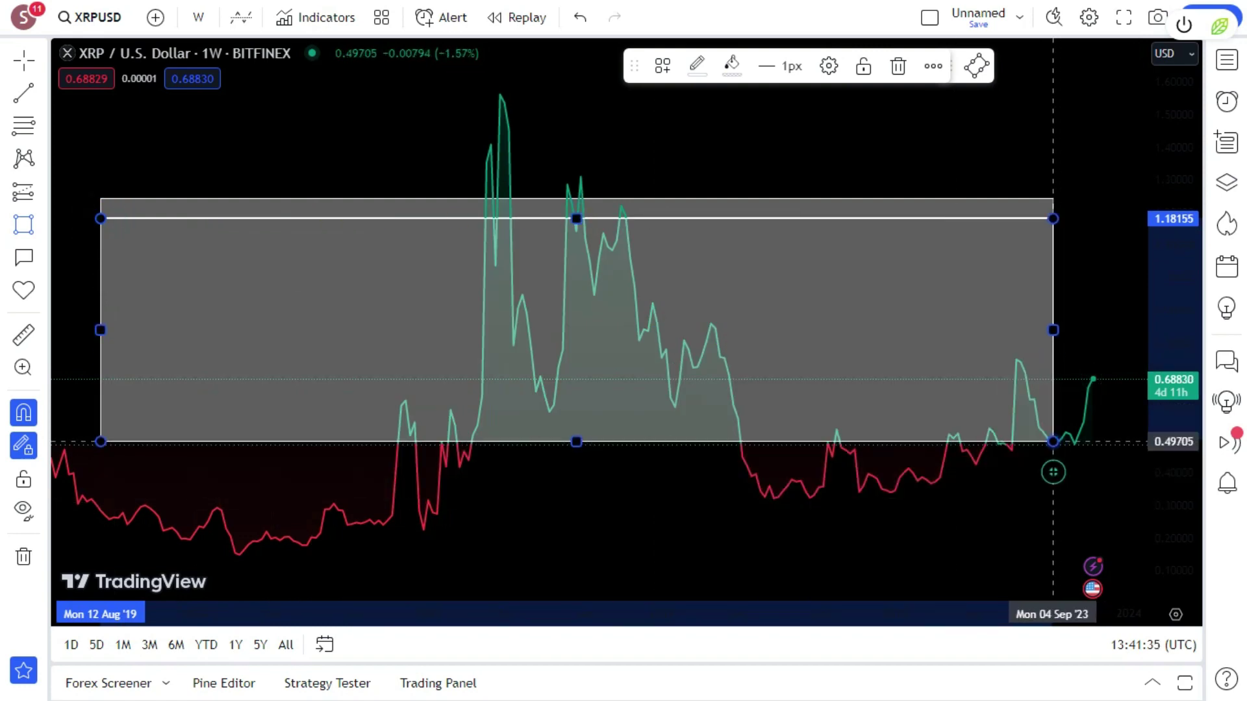
left_click_drag(1052, 442, 100, 455)
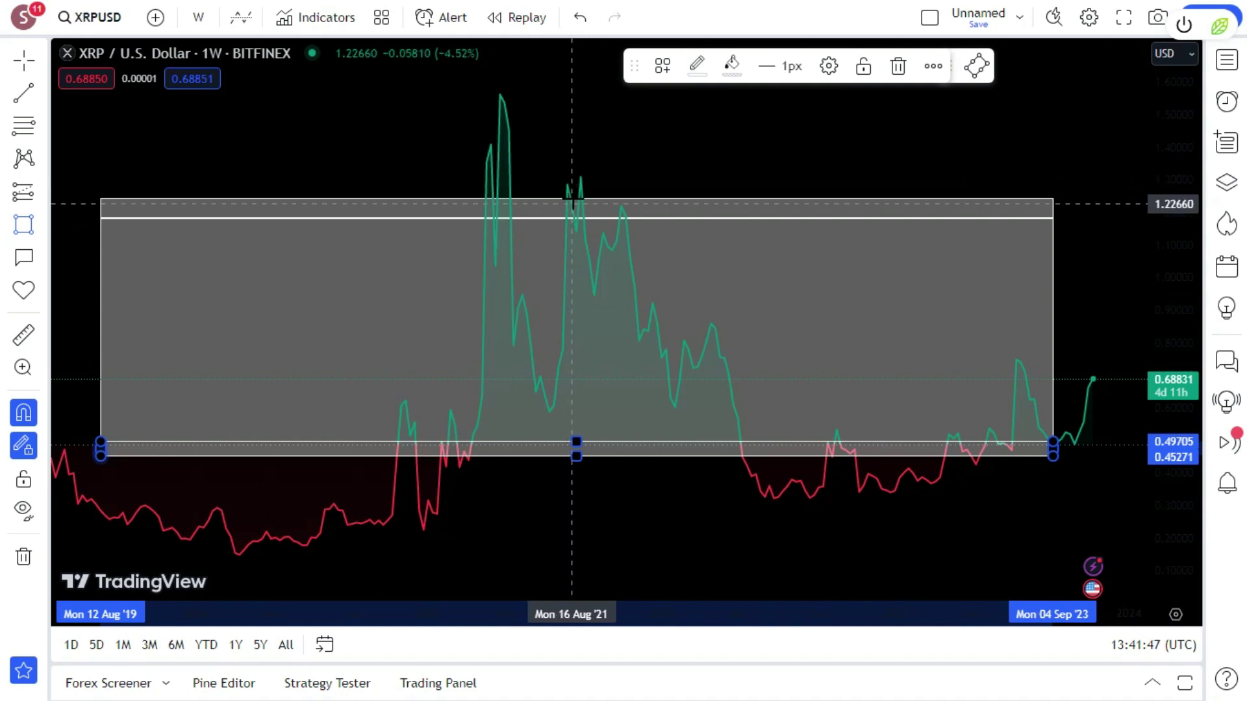
Step: Draw a narrow vertical rectangle through the middle at August 2021 down to about 0.44, and extend its upper end to the nearby price peak
left_click_drag(571, 204, 580, 459)
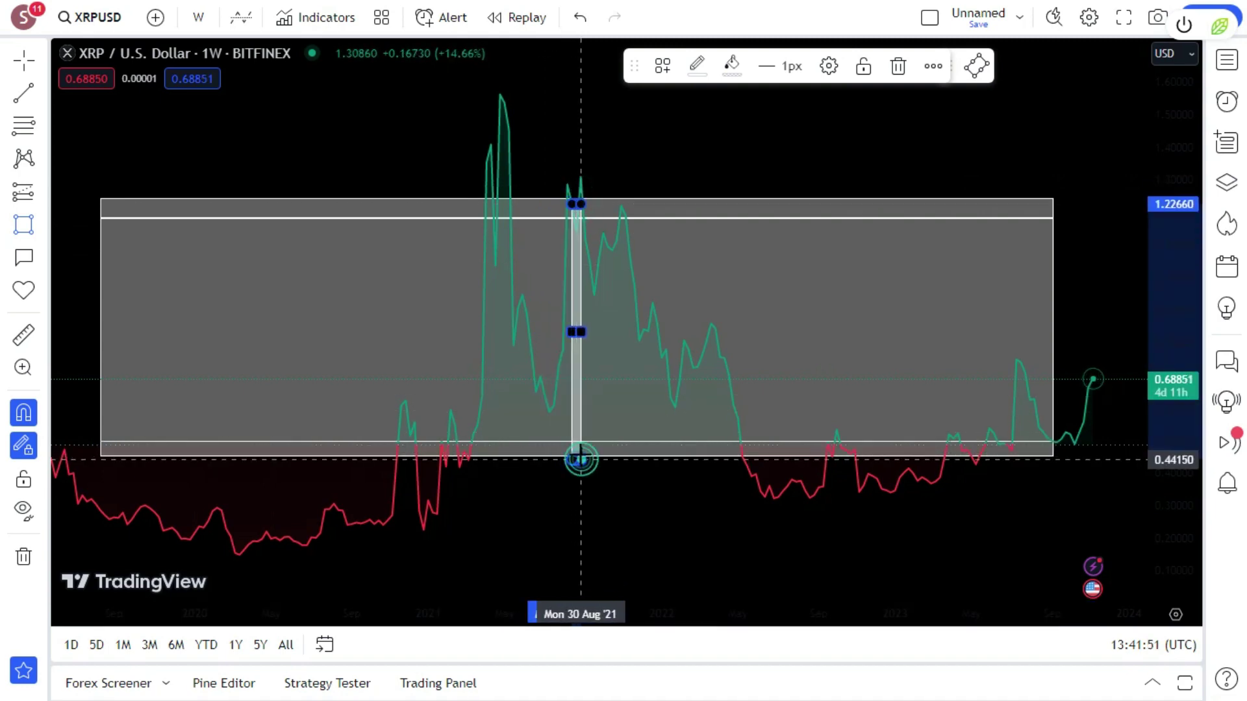
left_click(674, 145)
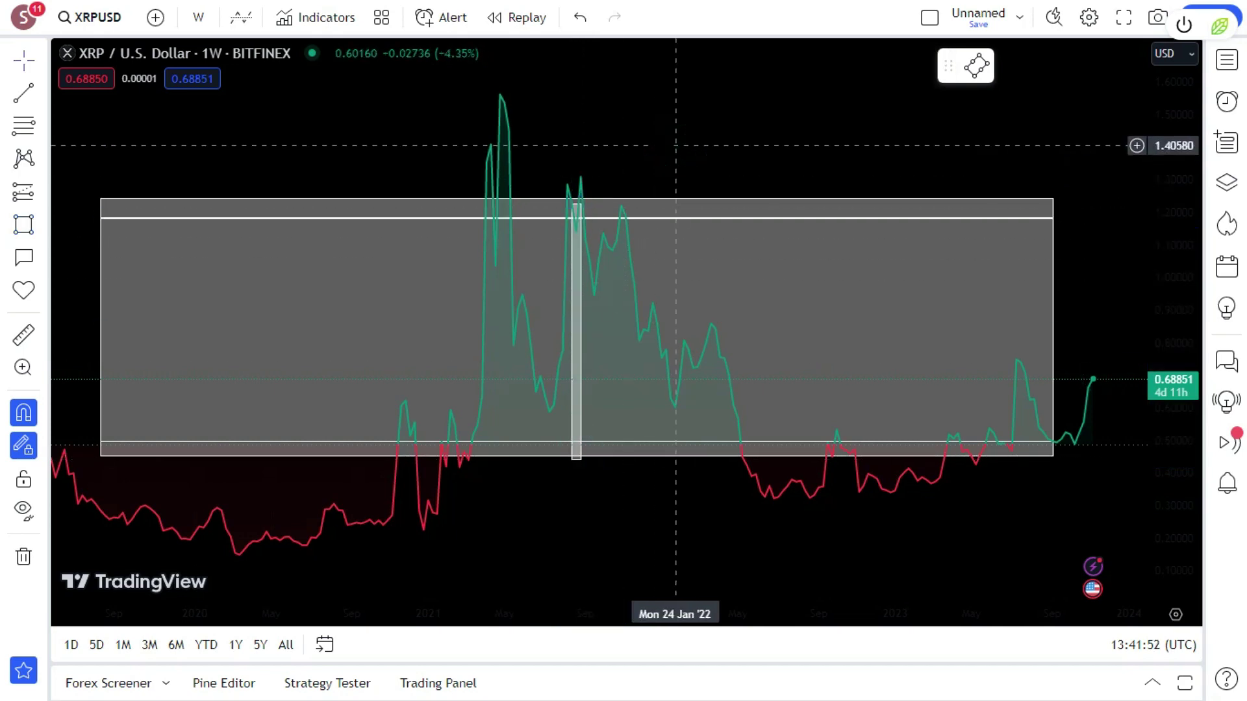
left_click(571, 203)
left_click_drag(573, 202, 568, 188)
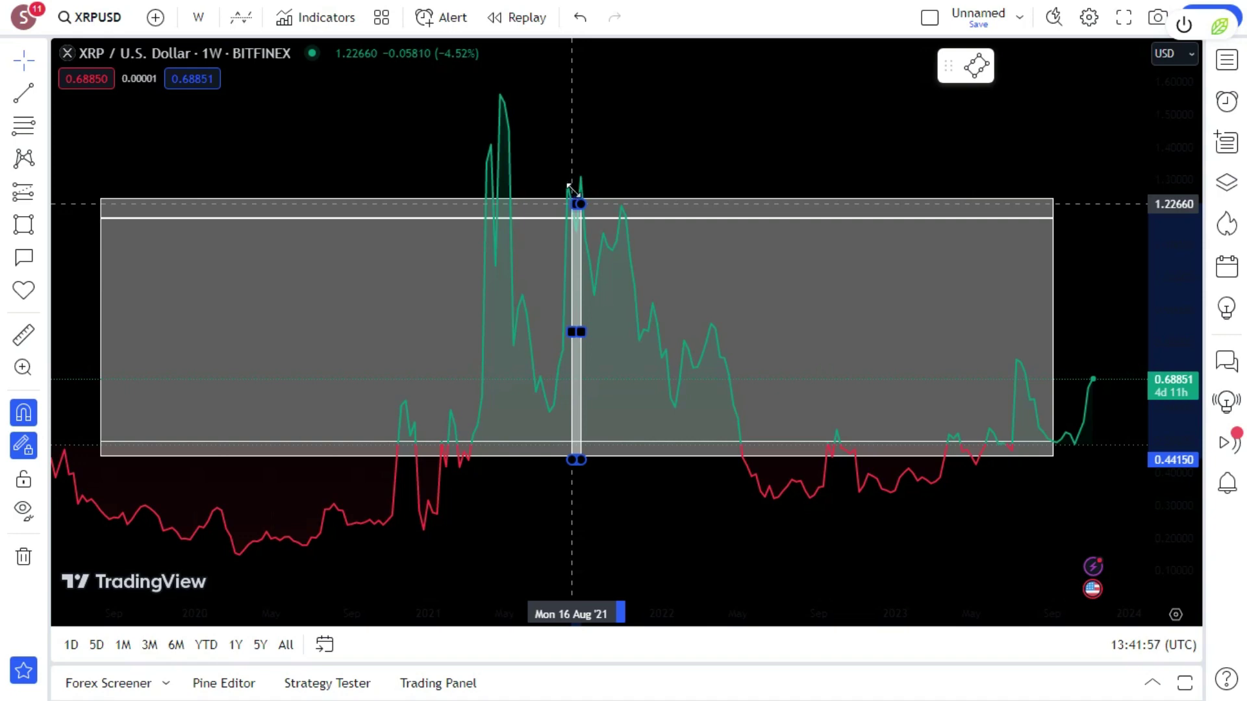
mouse_move(570, 172)
left_mouse_down()
mouse_move(572, 129)
mouse_move(572, 185)
left_mouse_up()
key("Escape")
left_click(568, 115)
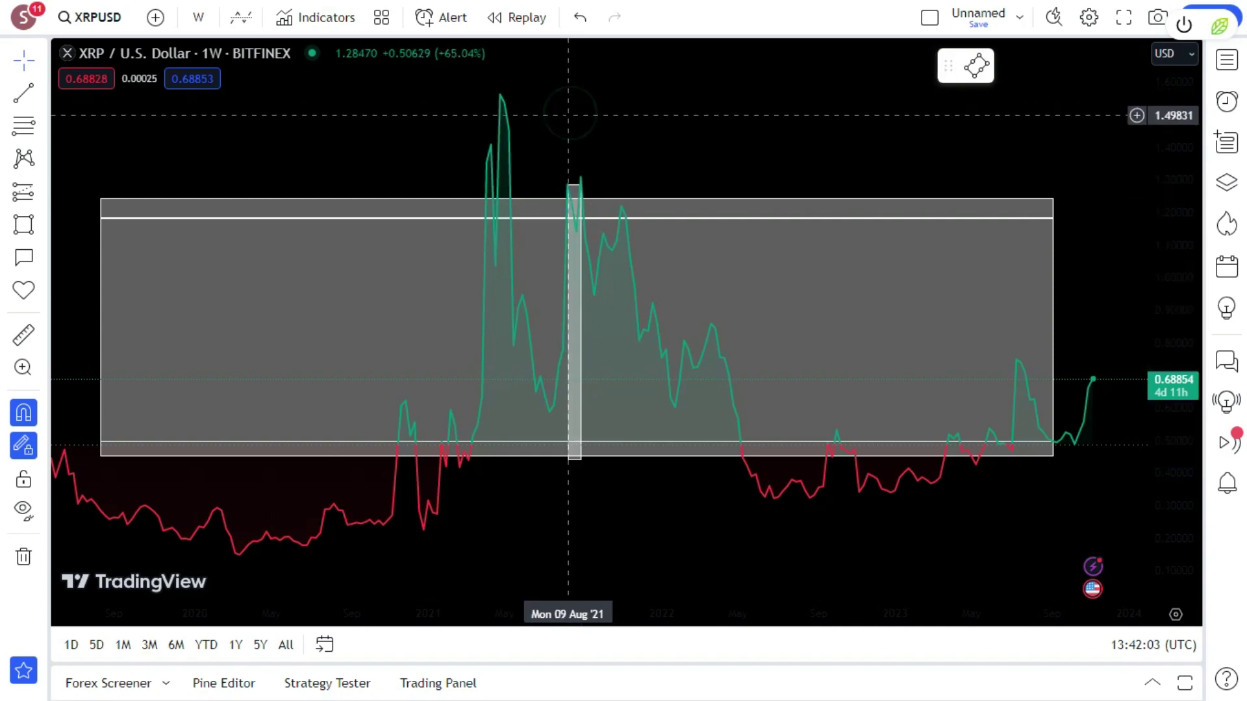
Step: Draw a thin horizontal rectangle across the middle from August 2019 to September 2023, between about 0.926 and 0.865
scroll(568, 148, "down", 2)
scroll(575, 98, "up", 2)
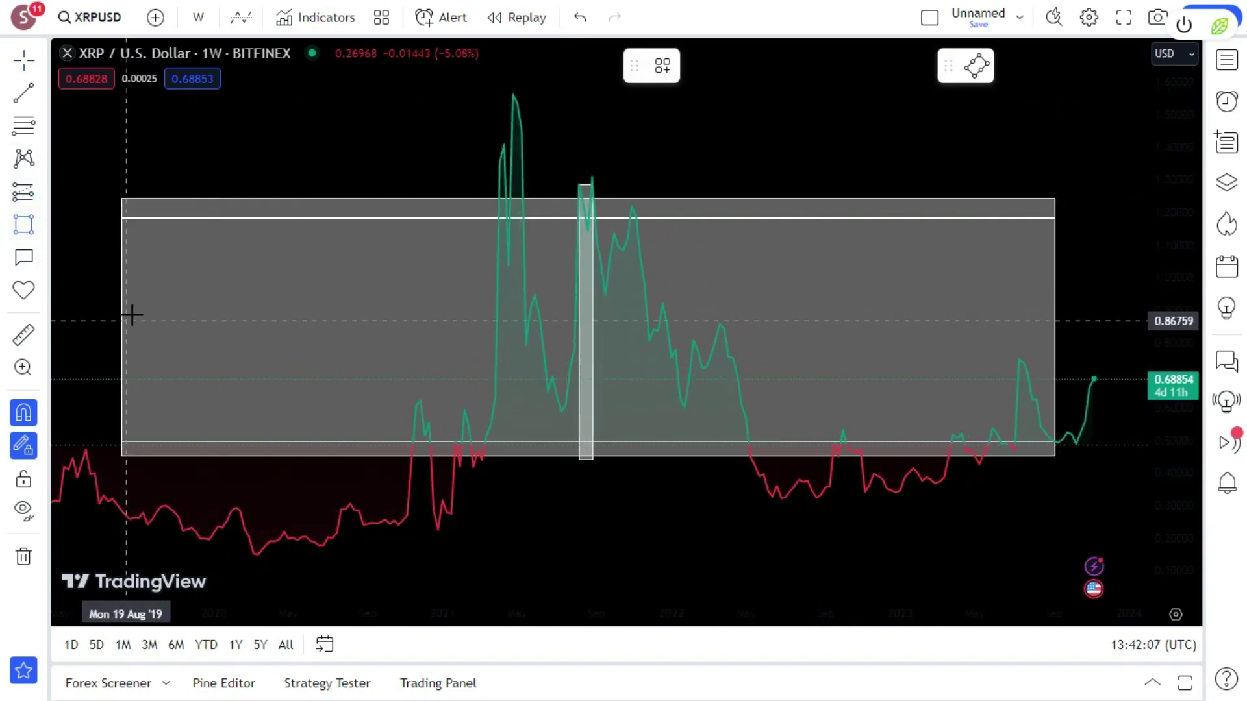
mouse_move(125, 301)
left_mouse_down()
mouse_move(1080, 348)
mouse_move(1044, 325)
mouse_move(1055, 321)
left_mouse_up()
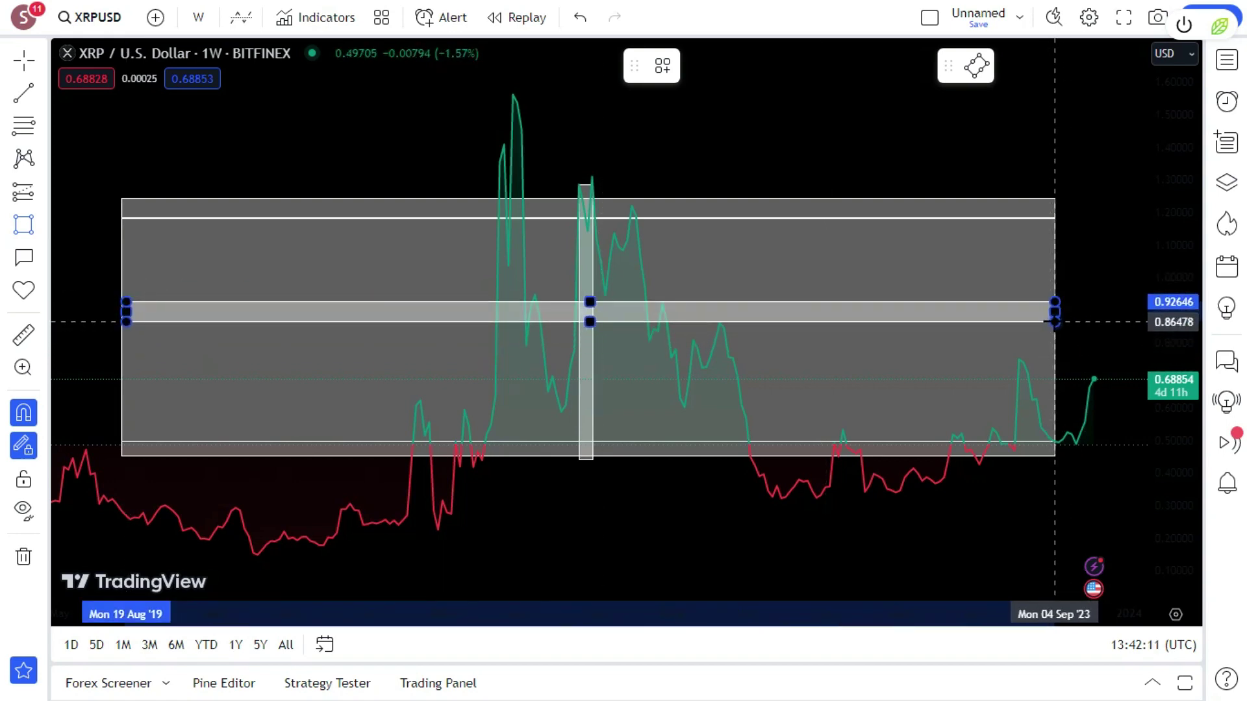
left_click_drag(1055, 322, 1054, 321)
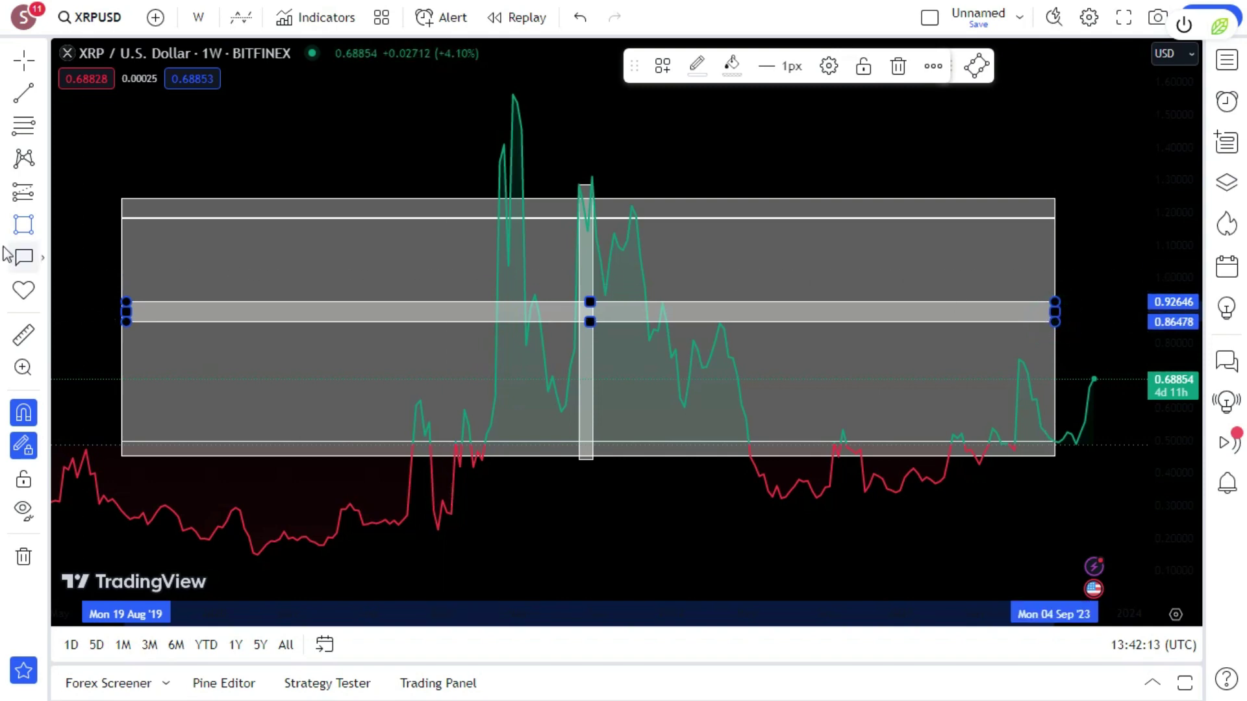
Step: Place a filled circle icon where the vertical and horizontal middle bands cross, and enlarge it
left_click(26, 292)
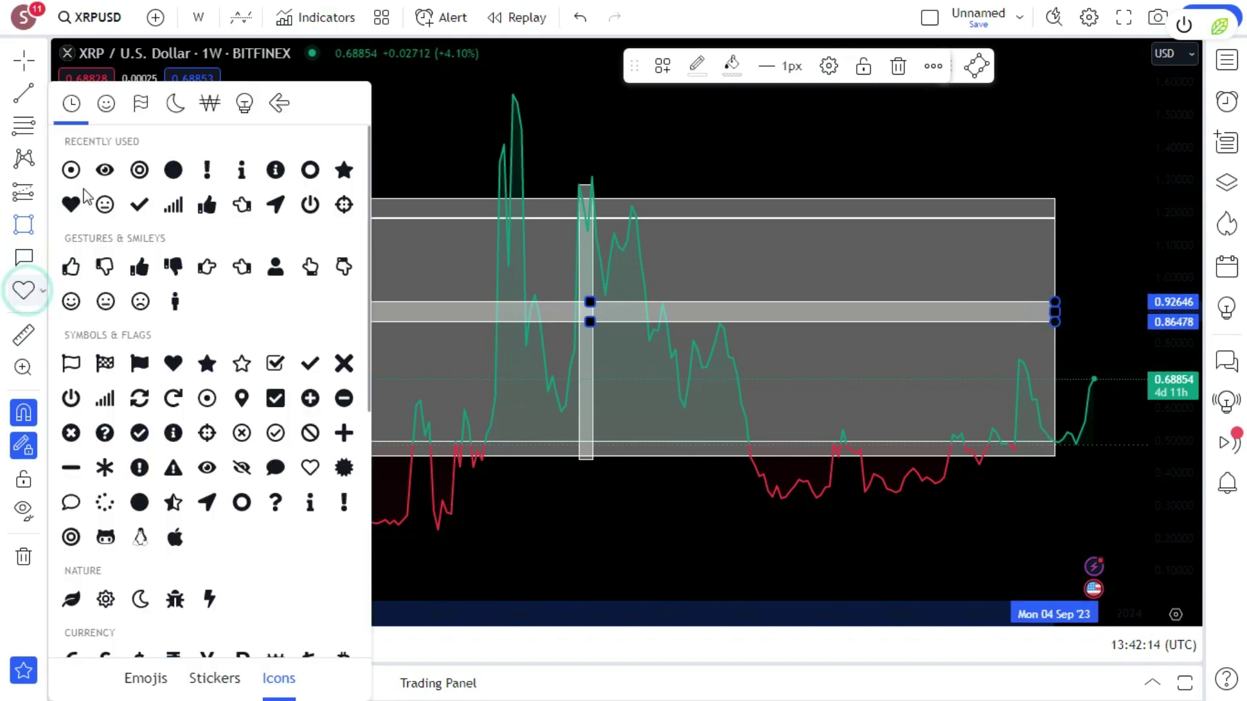
left_click(174, 174)
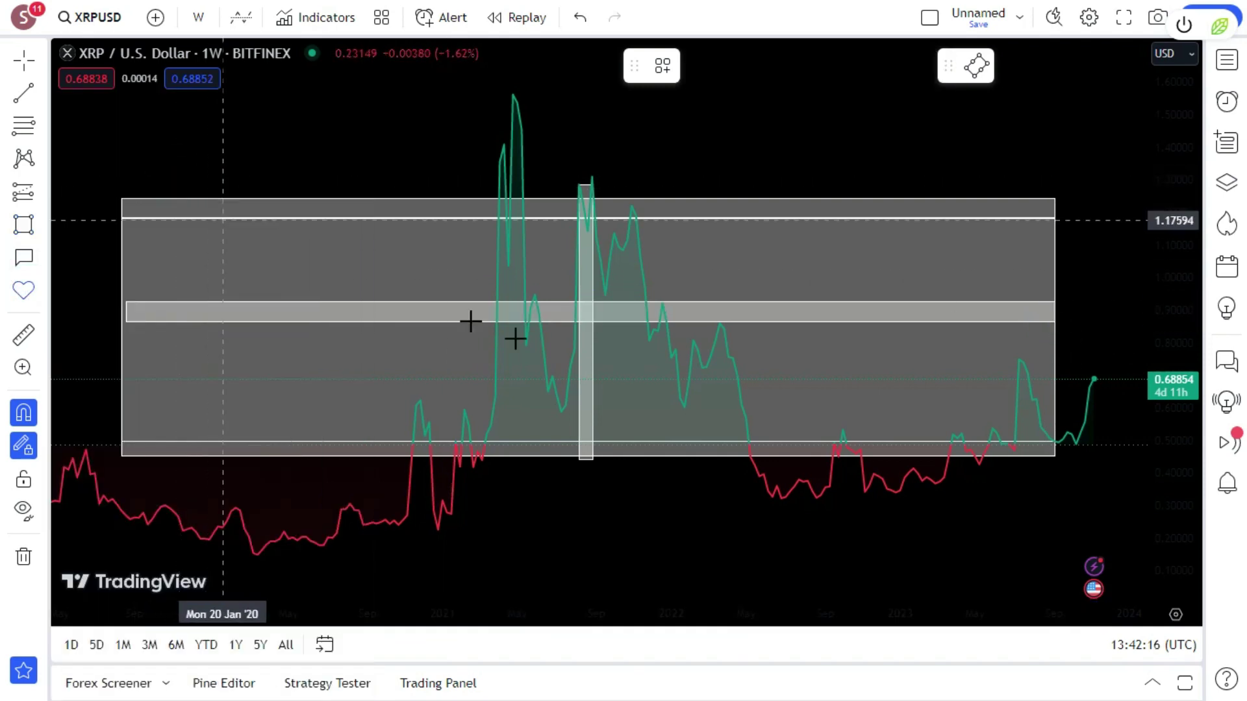
left_click(587, 311)
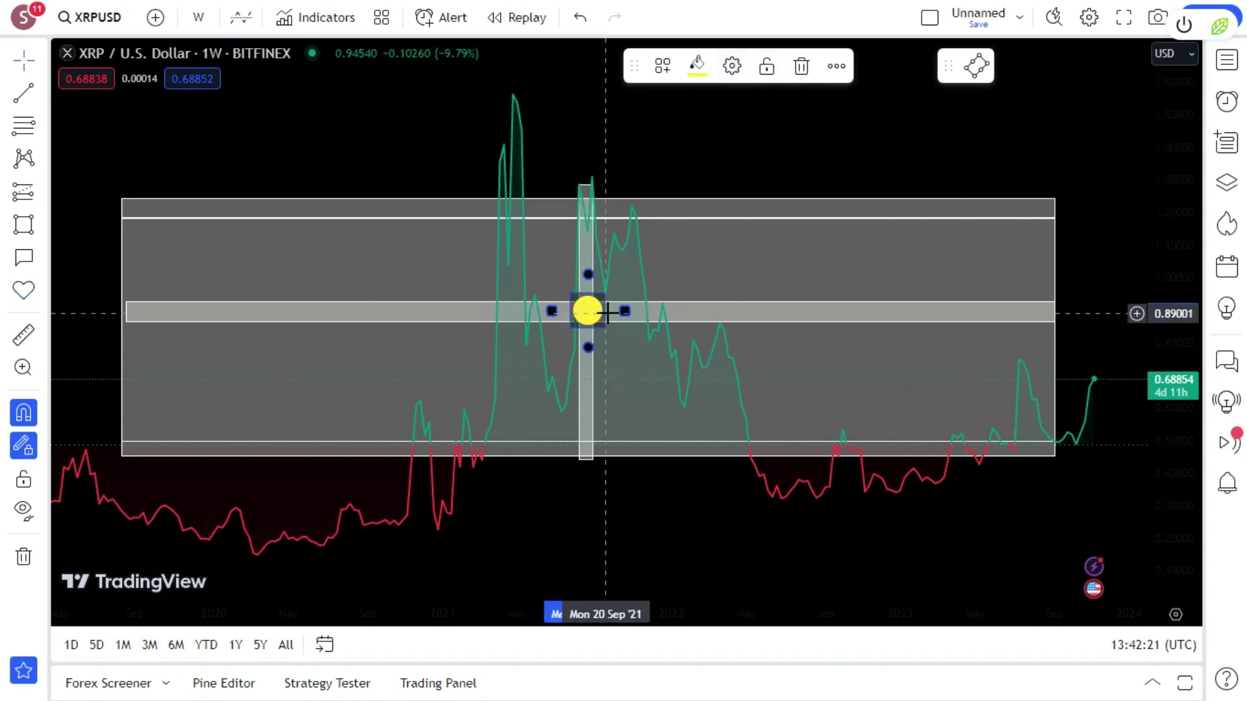
mouse_move(622, 312)
left_mouse_down()
mouse_move(703, 327)
mouse_move(682, 295)
left_mouse_up()
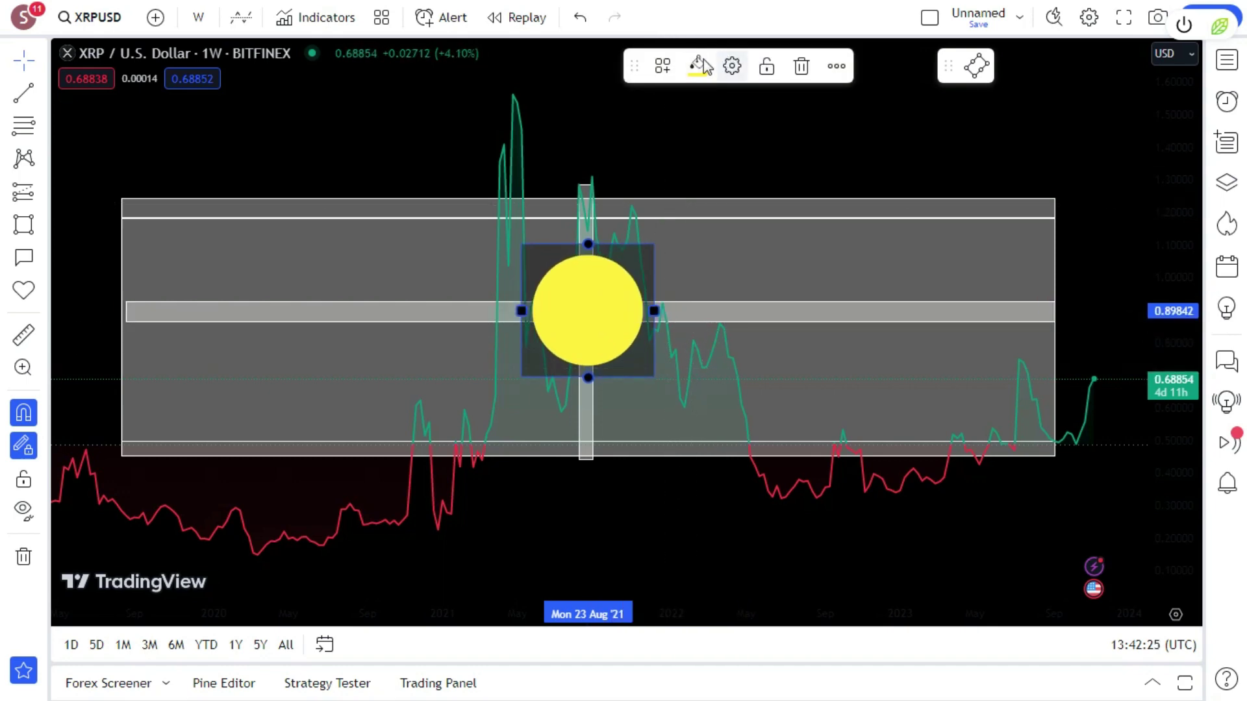
Step: Place filled circle icons at the four corners of the large rectangle
left_click(23, 290)
left_click(71, 169)
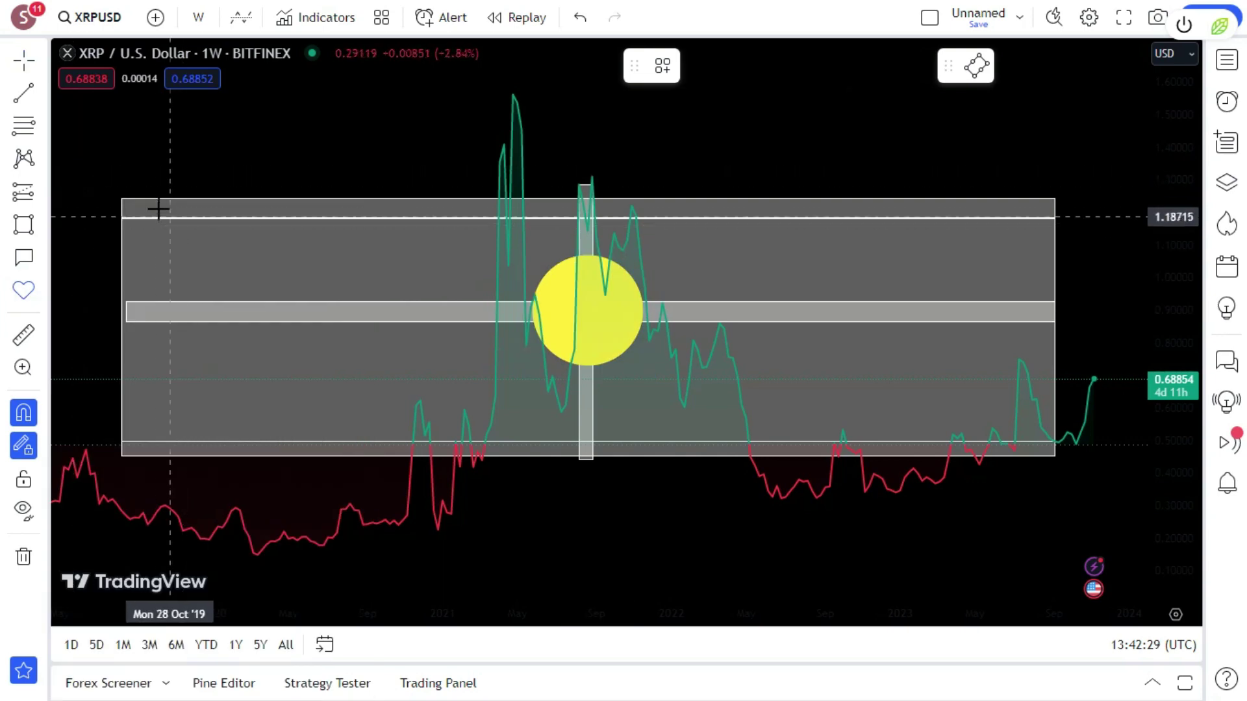
left_click(131, 205)
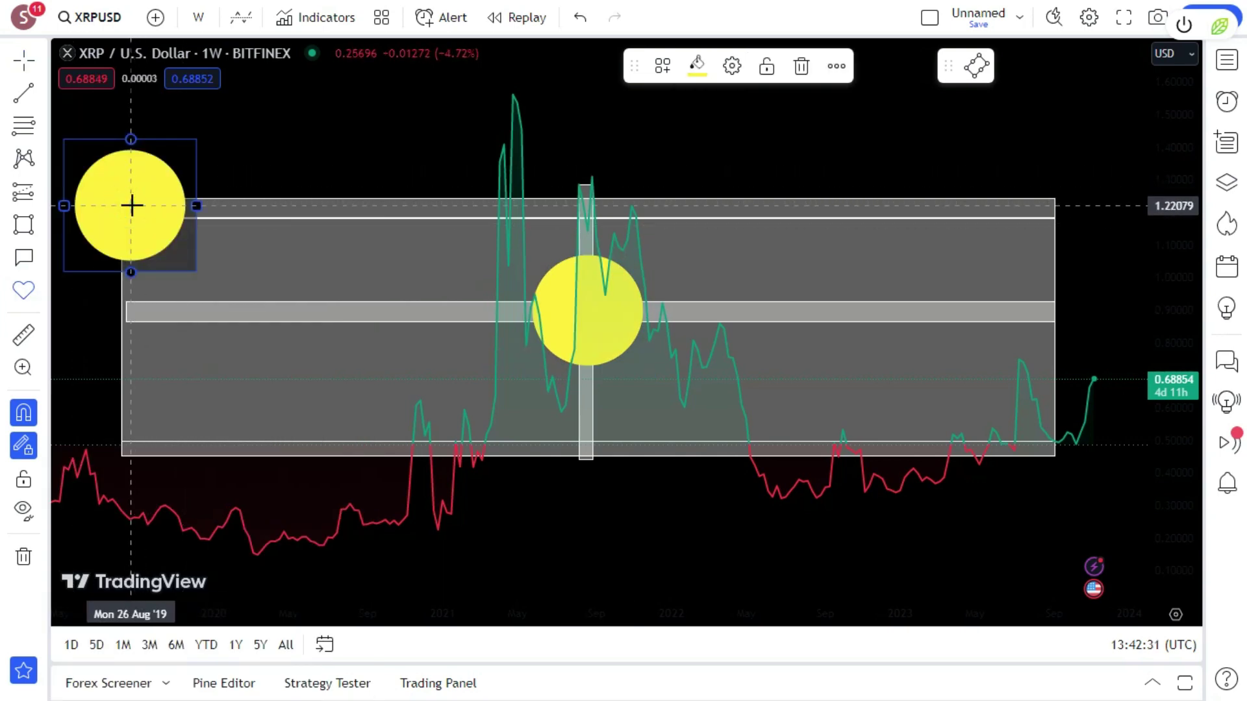
left_click(120, 456)
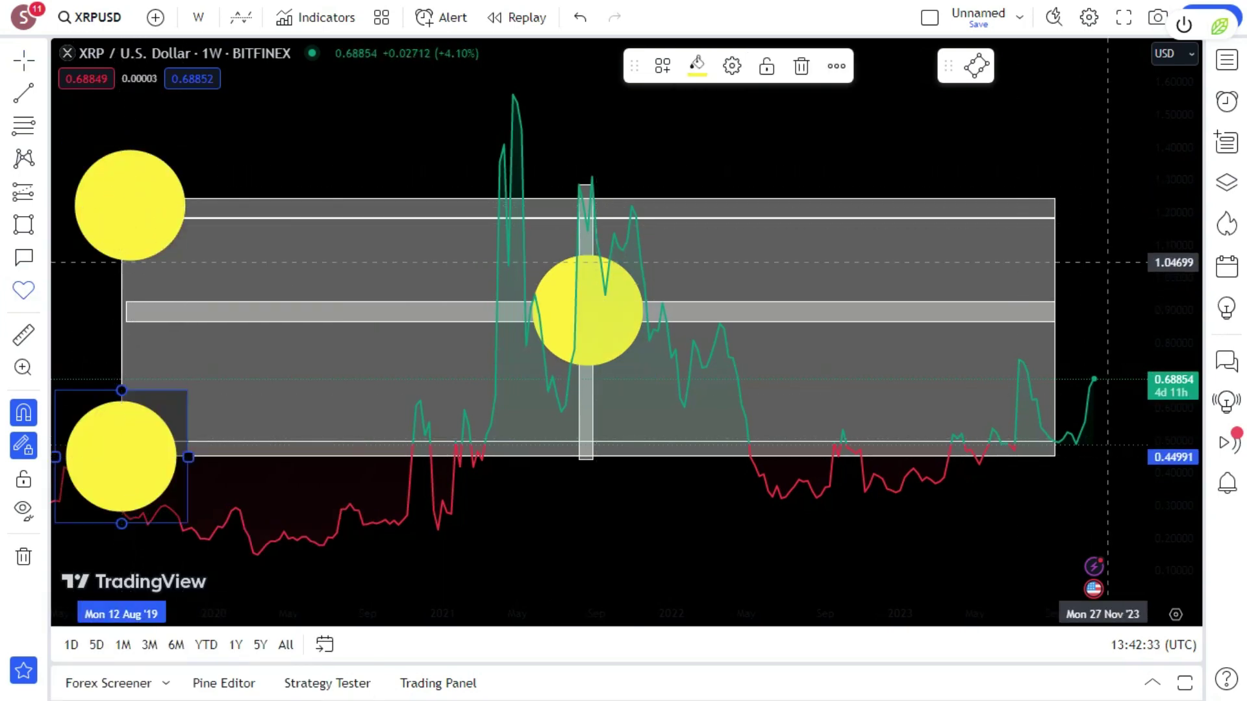
left_click(1047, 205)
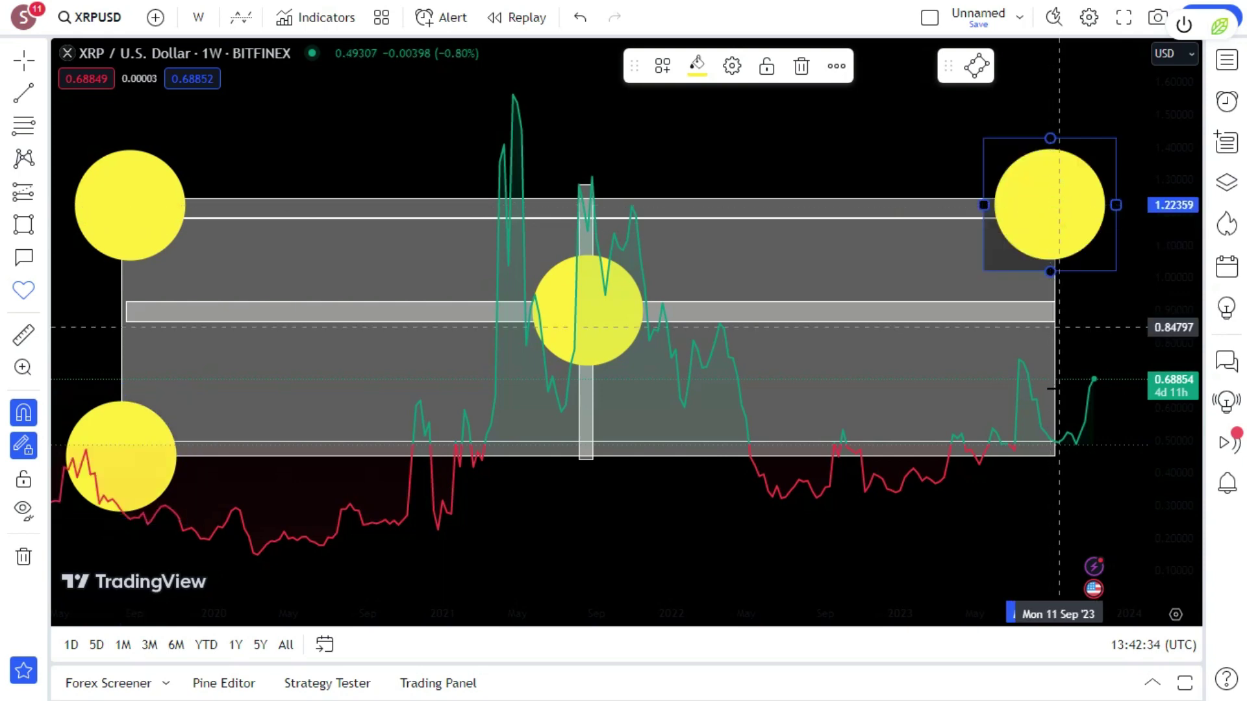
left_click(1045, 433)
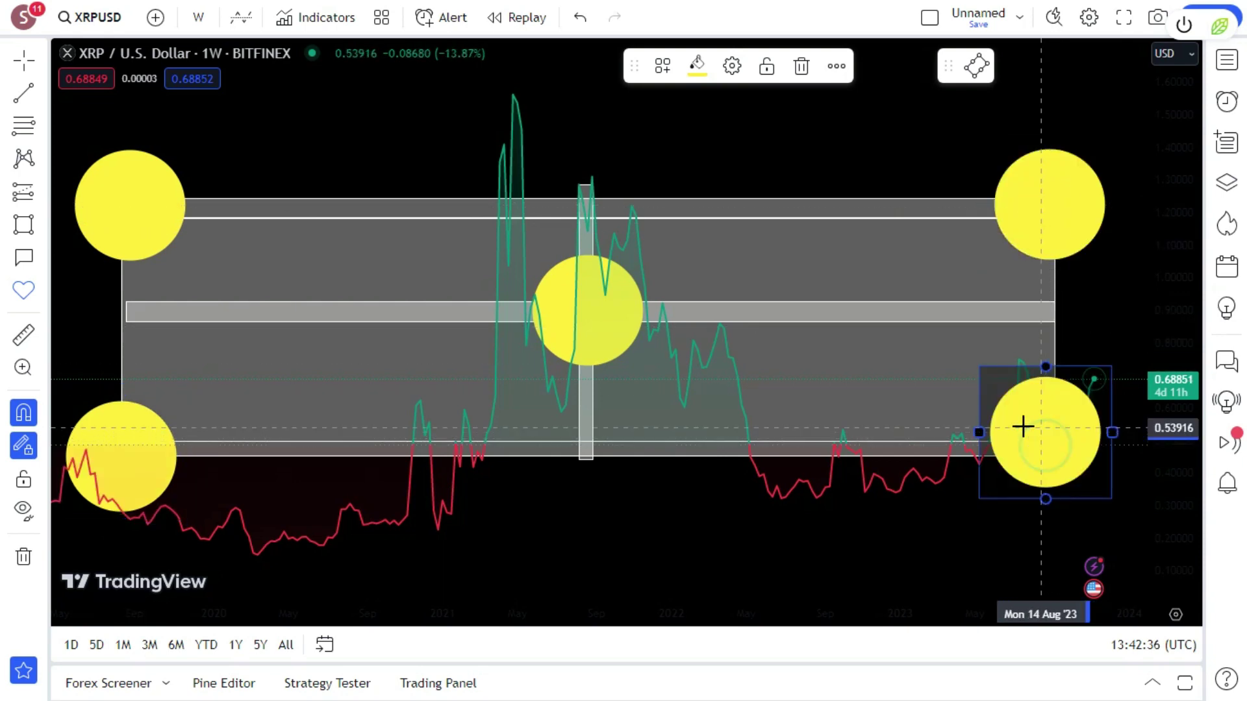
Step: Shrink the two left corner circles to about half size and align the lower one under the upper one
left_click(146, 179)
left_click_drag(193, 206, 167, 207)
left_click(126, 419)
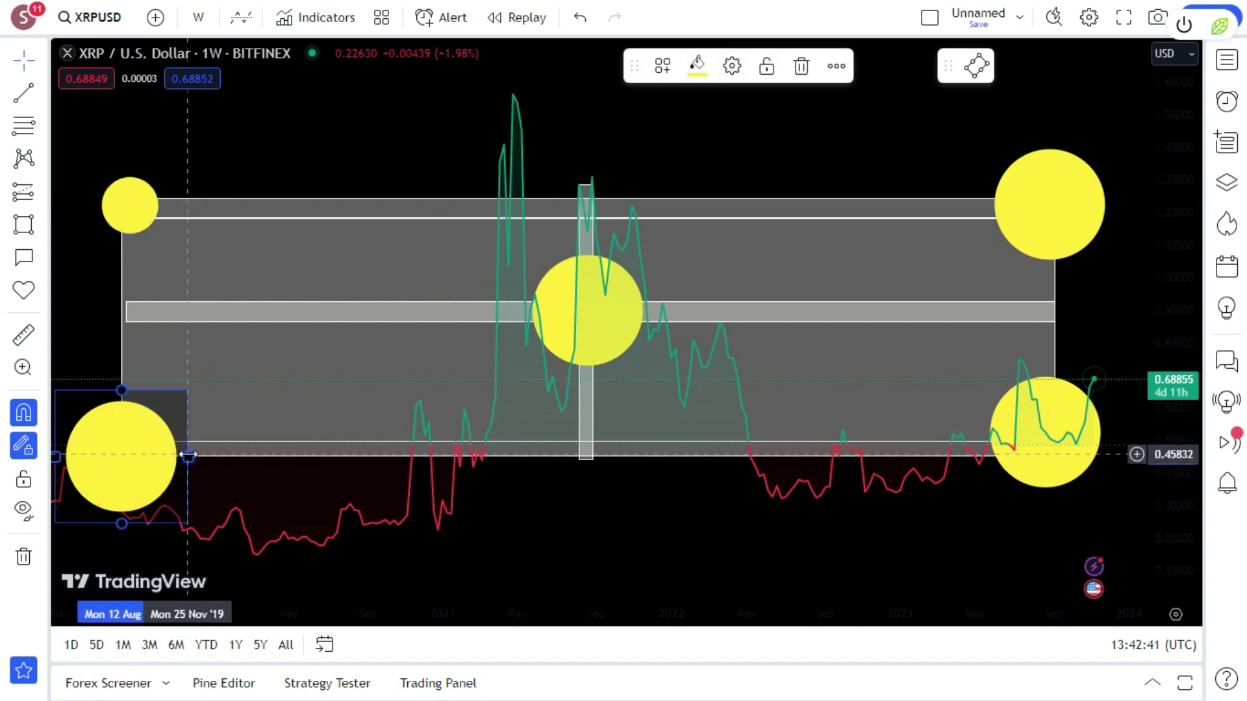
left_click_drag(188, 455, 113, 450)
left_click(122, 445)
Step: Shrink the two right corner circles and align them with each other just inside the rectangle's right edge
left_click(1052, 409)
left_click_drag(1052, 409, 1047, 411)
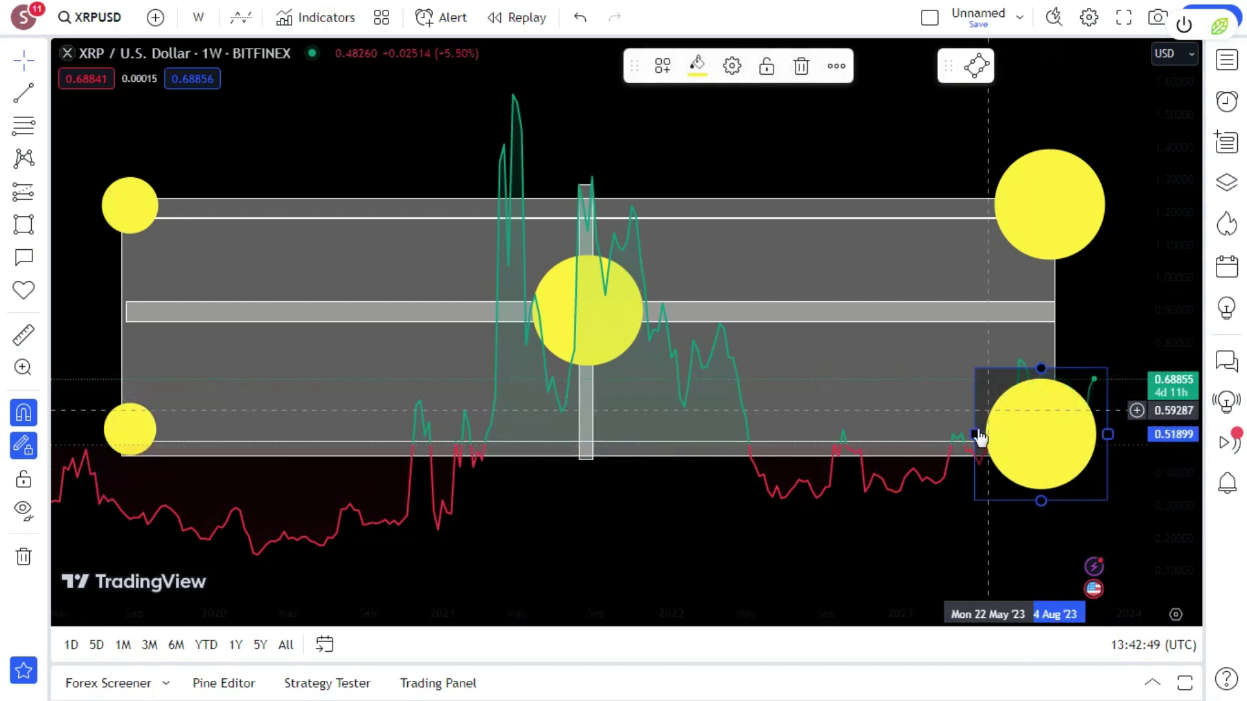
left_click_drag(980, 430, 1031, 435)
left_click(1087, 188)
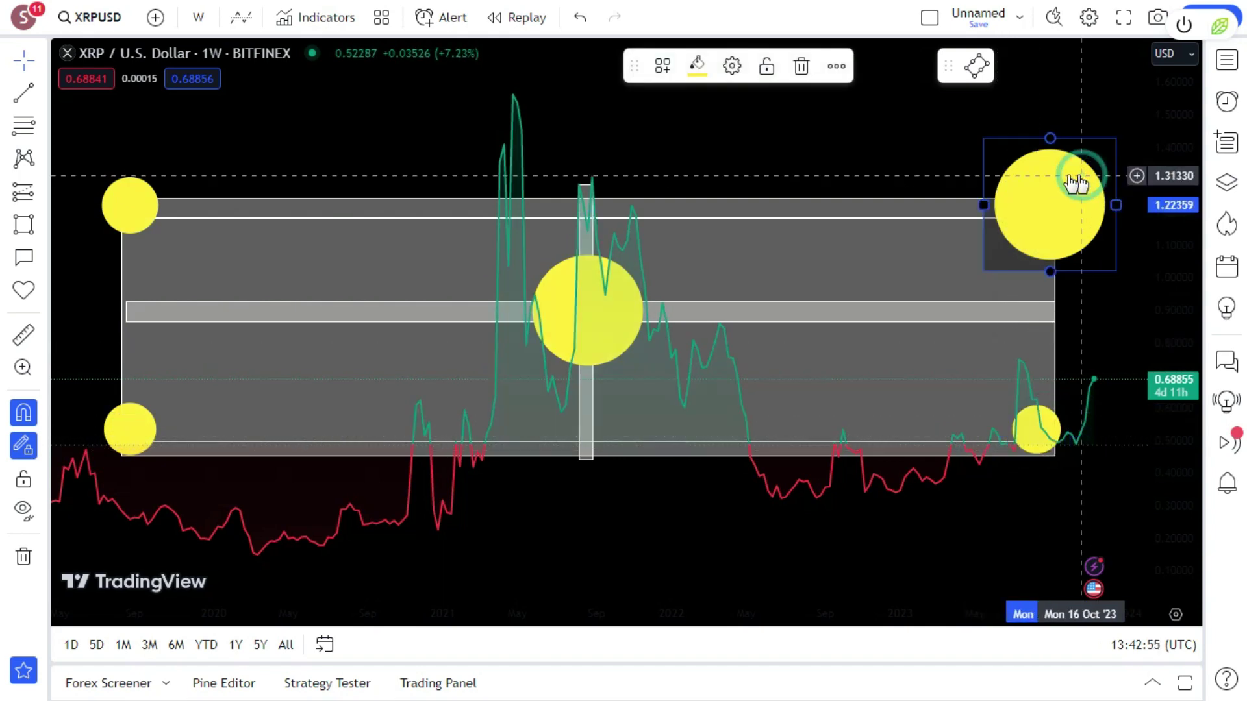
left_click_drag(983, 205, 1007, 215)
left_click(1041, 208)
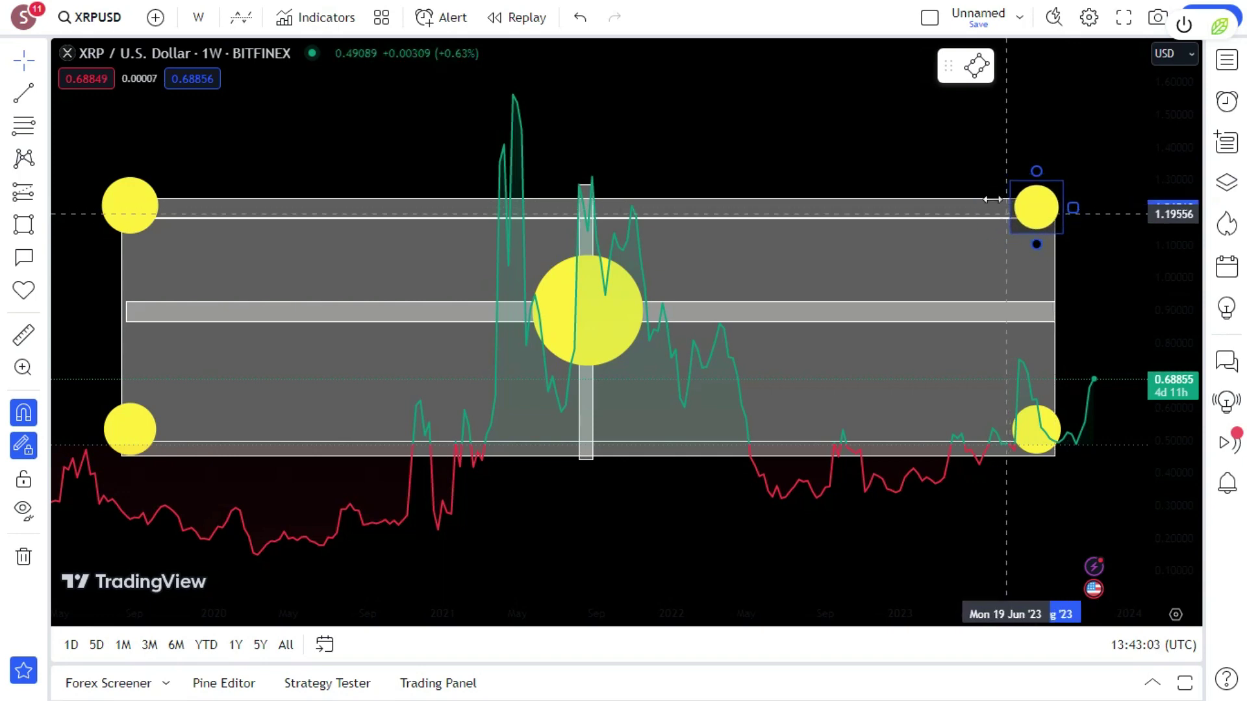
left_click(944, 120)
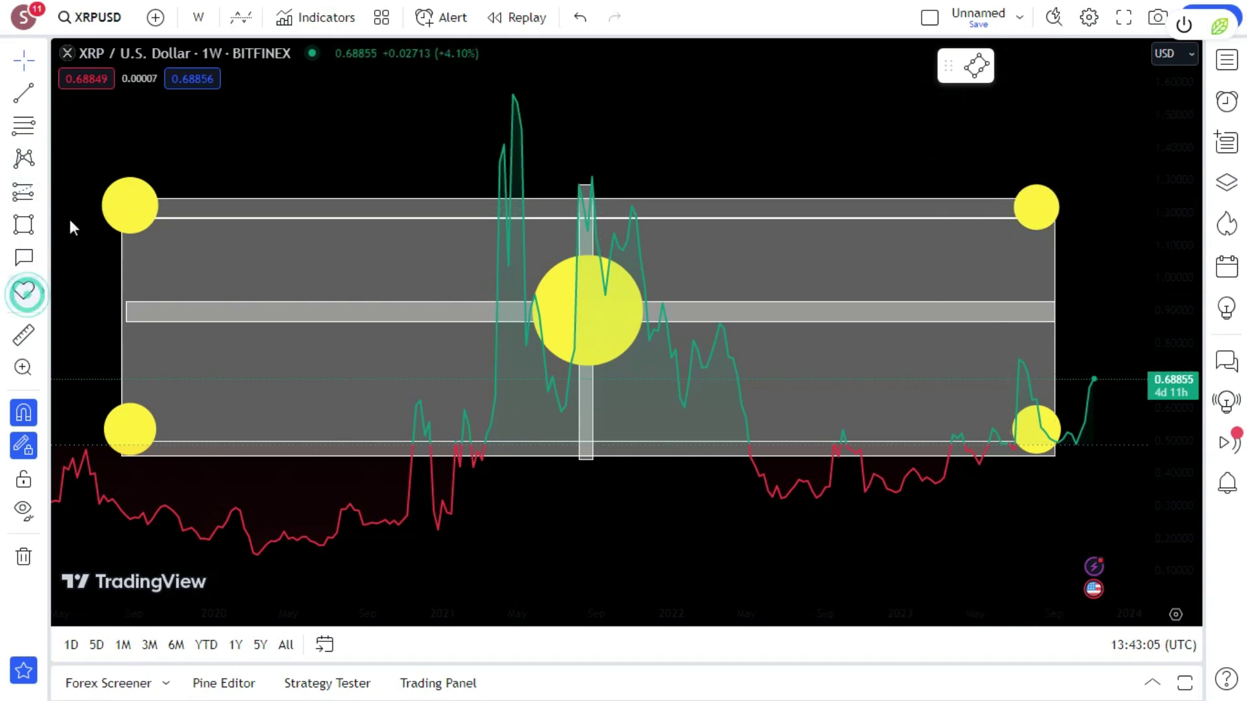
Step: Place a target icon over the central yellow circle and resize it to slightly larger than the circle
left_click(164, 173)
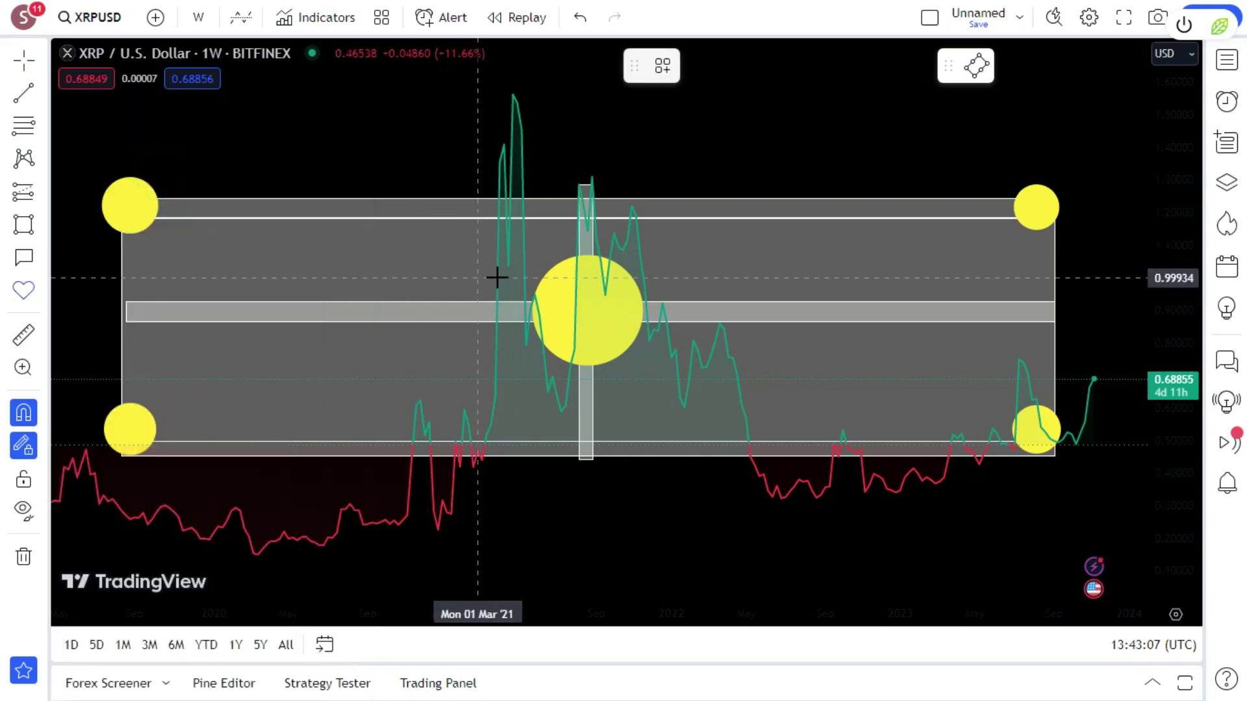
left_click(495, 278)
left_click_drag(490, 279, 680, 329)
key("ctrl+z")
left_click_drag(633, 272, 635, 275)
Step: Change the central target icon's colour to blue
left_click(697, 66)
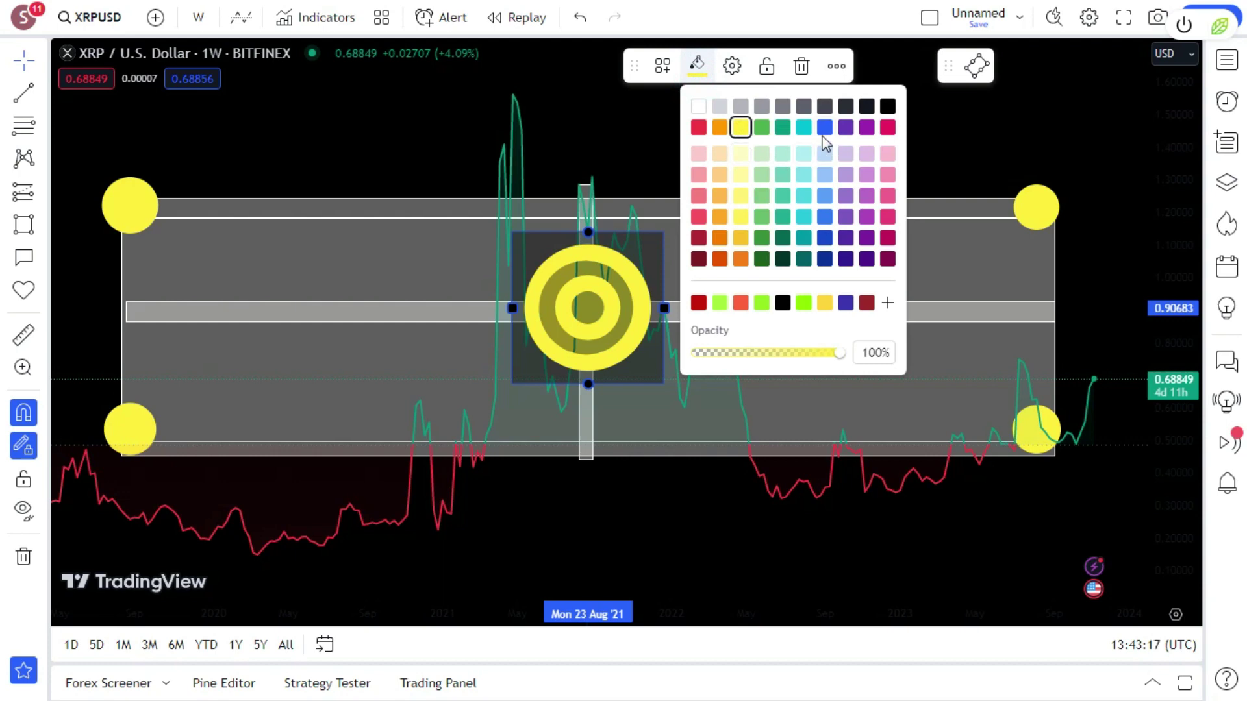
left_click(824, 128)
left_click(539, 123)
Step: Add a blue ringed-dot icon and fit it centred over the upper-left corner circle
scroll(545, 125, "up", 2)
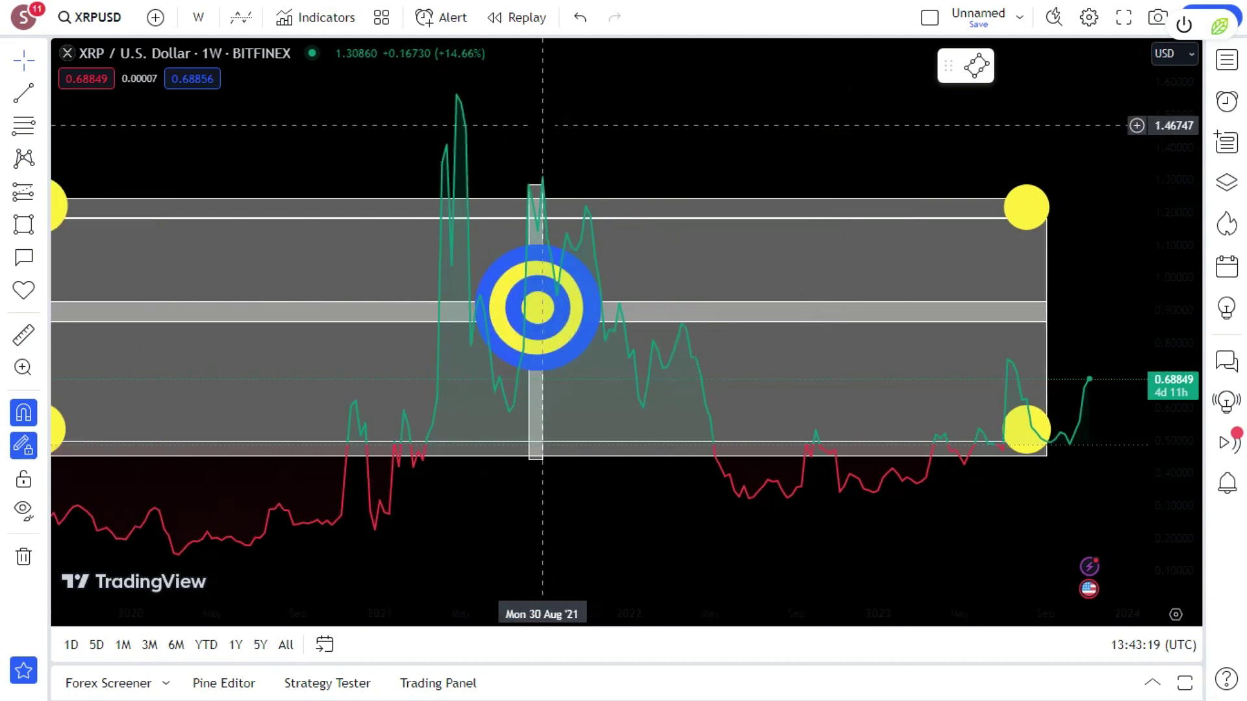
scroll(545, 125, "down", 3)
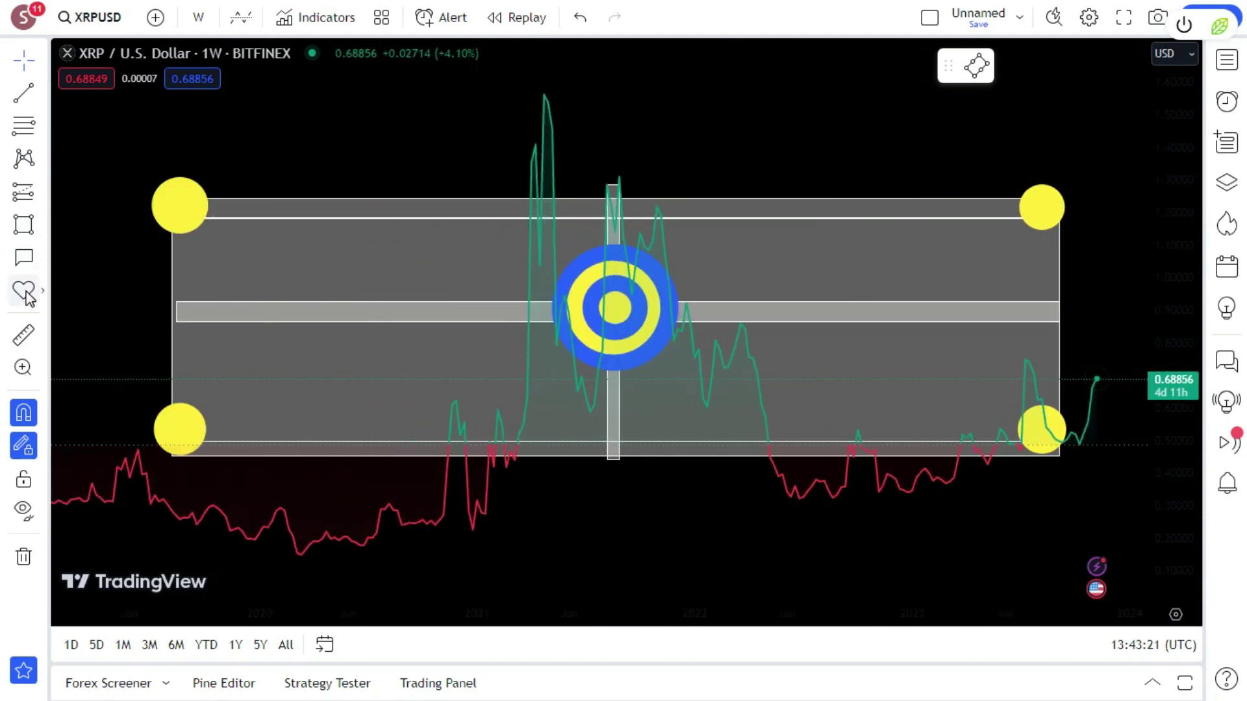
left_click(24, 291)
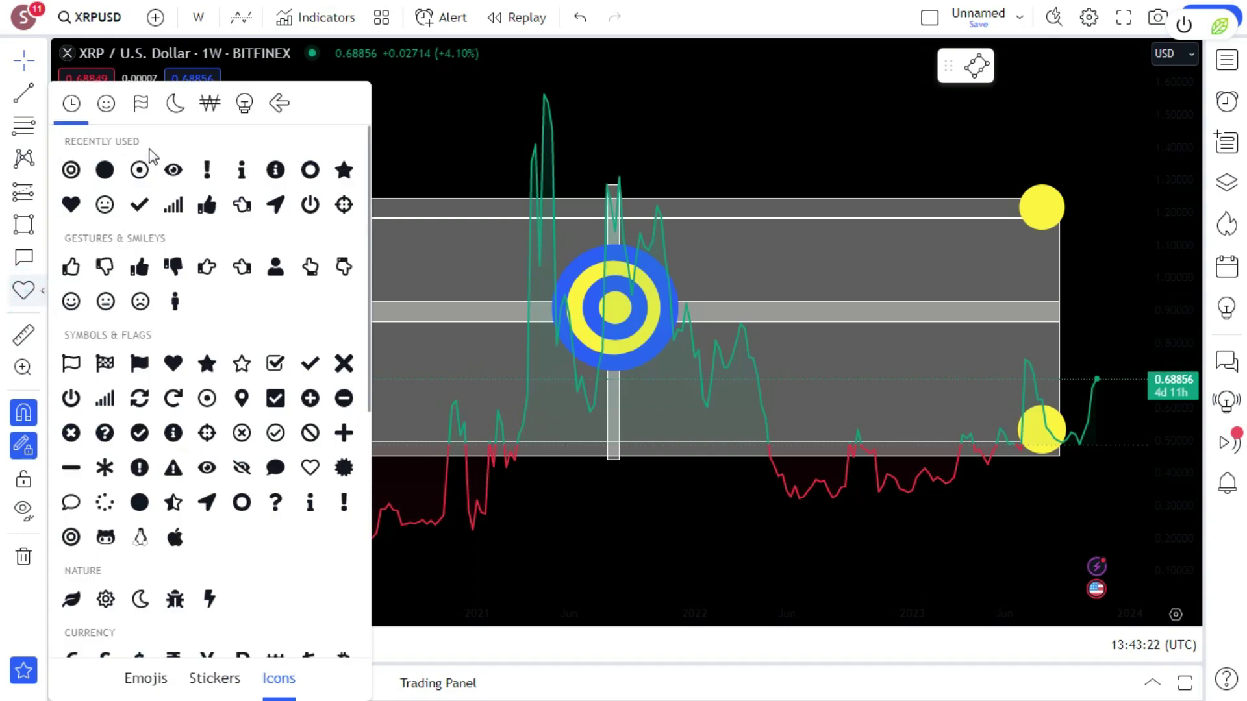
left_click(128, 178)
left_click(253, 238)
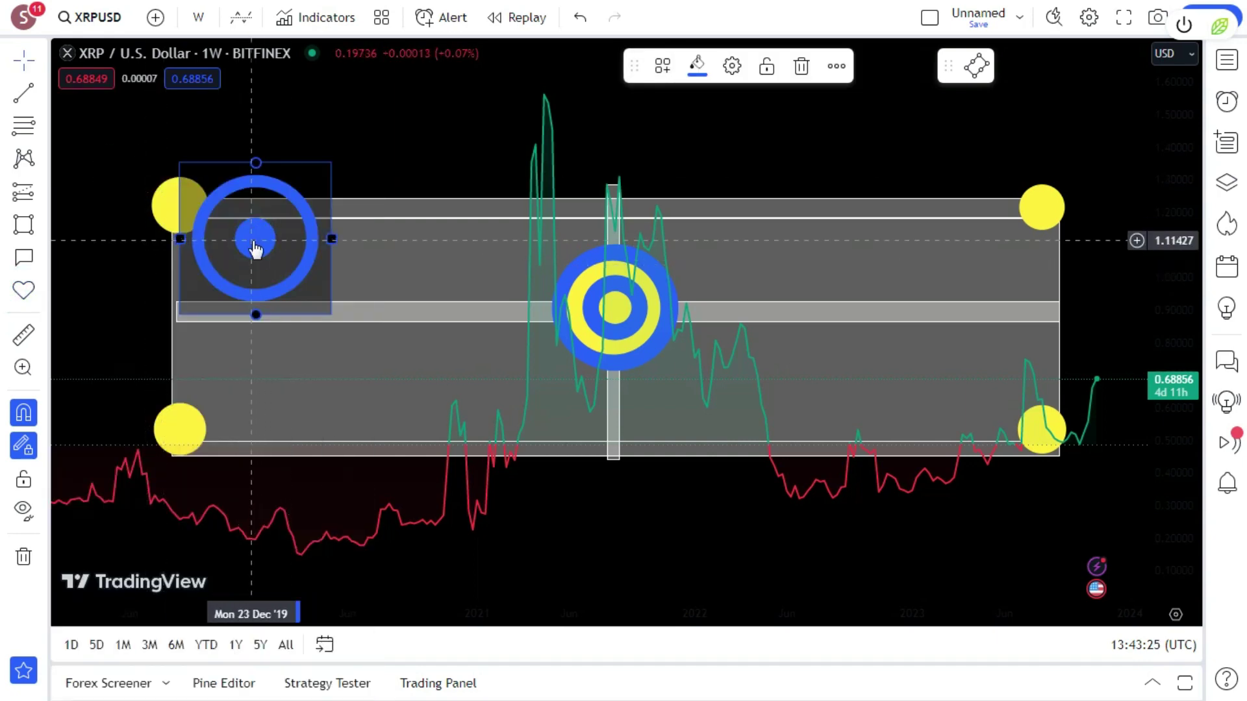
left_click_drag(254, 245, 220, 202)
left_click(289, 139)
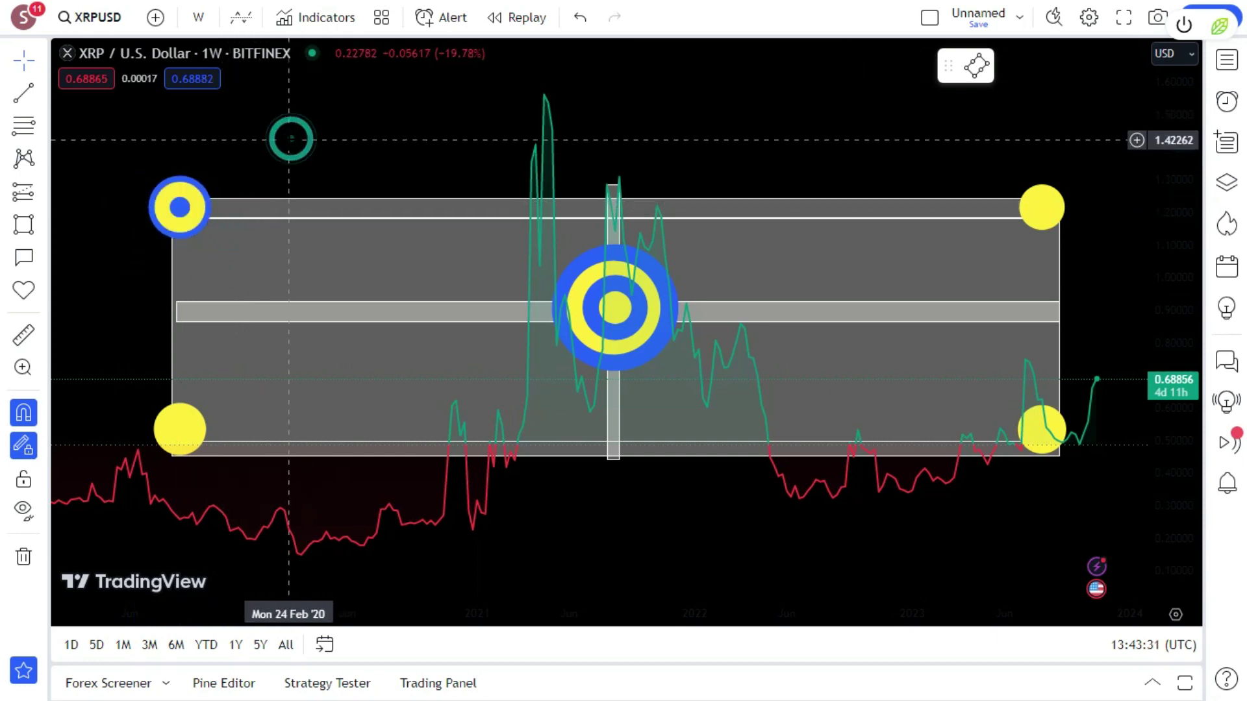
Step: Add three more blue ringed-dot icons, placing them near the lower-left, upper-right and lower-right corner circles
left_click(24, 292)
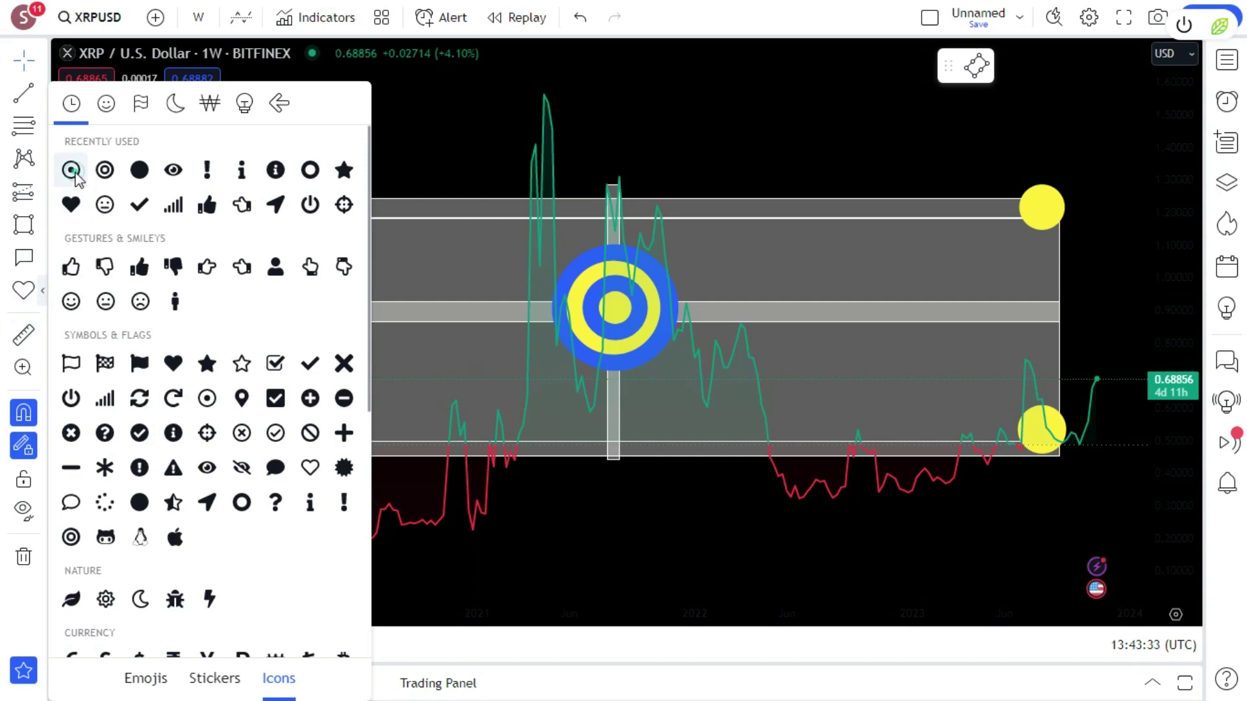
left_click(71, 170)
left_click(242, 407)
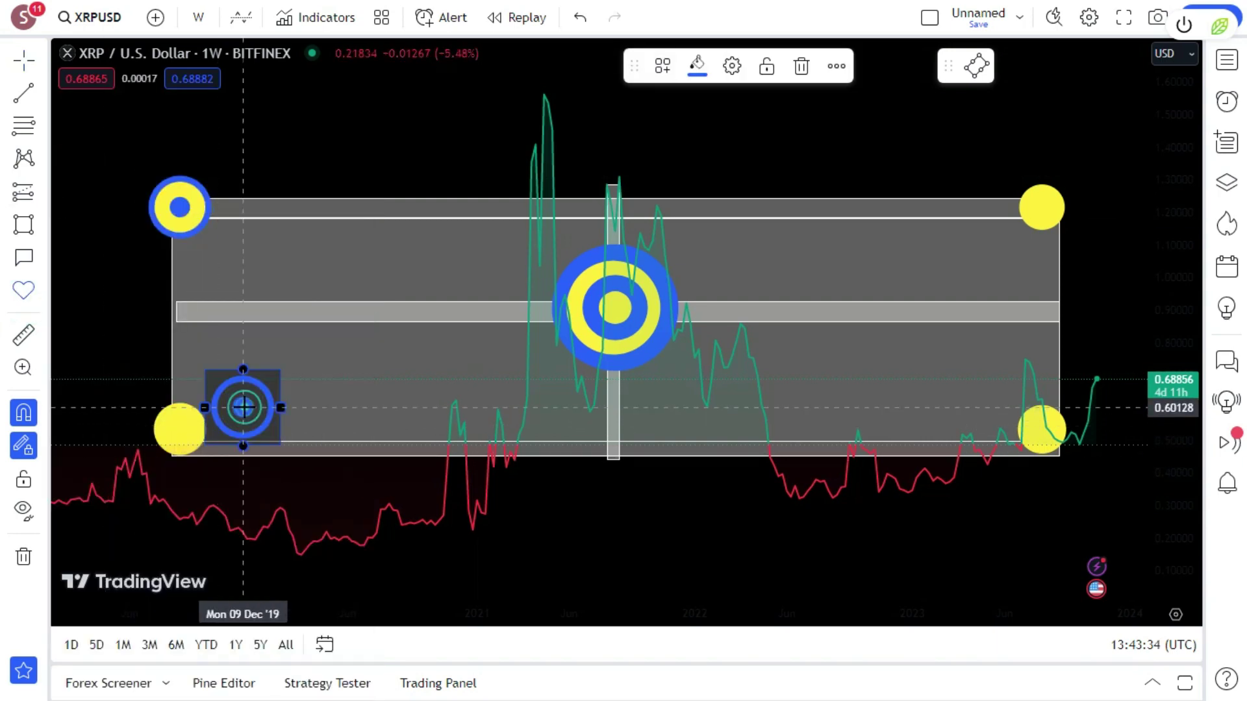
left_click(1002, 234)
left_click(974, 370)
Step: Centre the three new ringed-dot icons over the lower-left, upper-right and lower-right yellow circles
left_click_drag(253, 398, 200, 416)
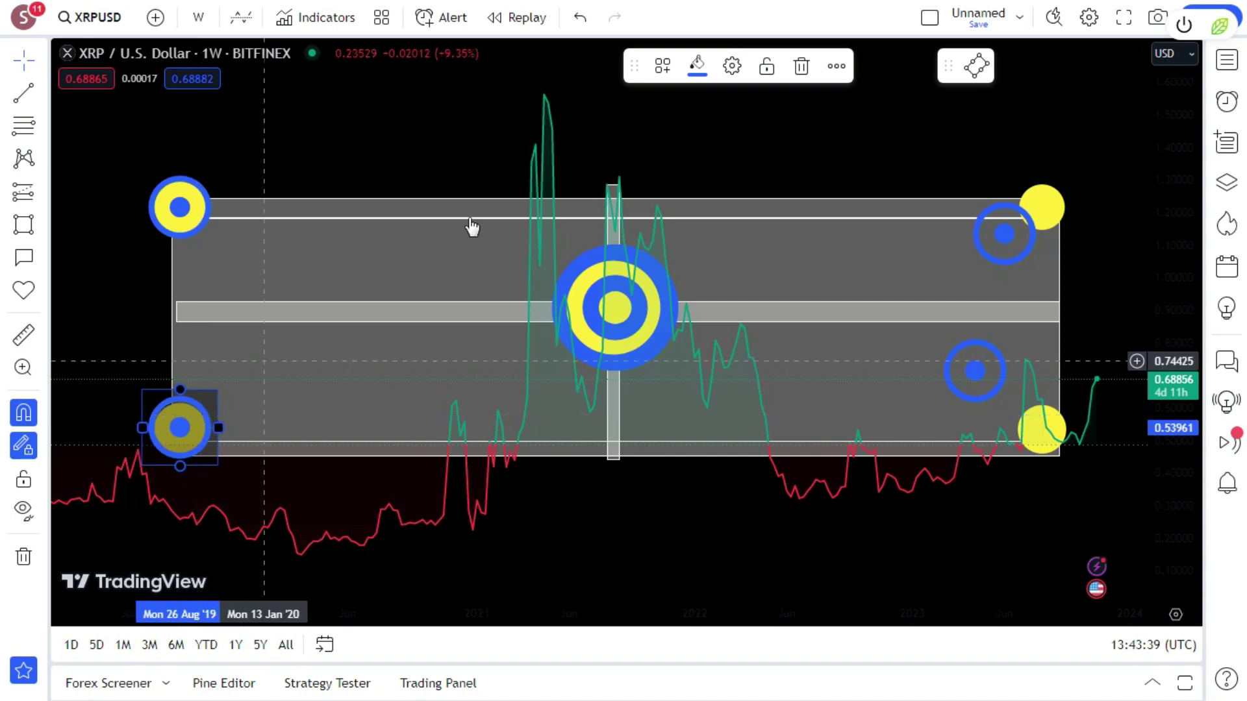
left_click(515, 153)
mouse_move(1000, 235)
left_mouse_down()
mouse_move(1035, 205)
mouse_move(1077, 207)
left_mouse_up()
left_click_drag(968, 398, 1031, 446)
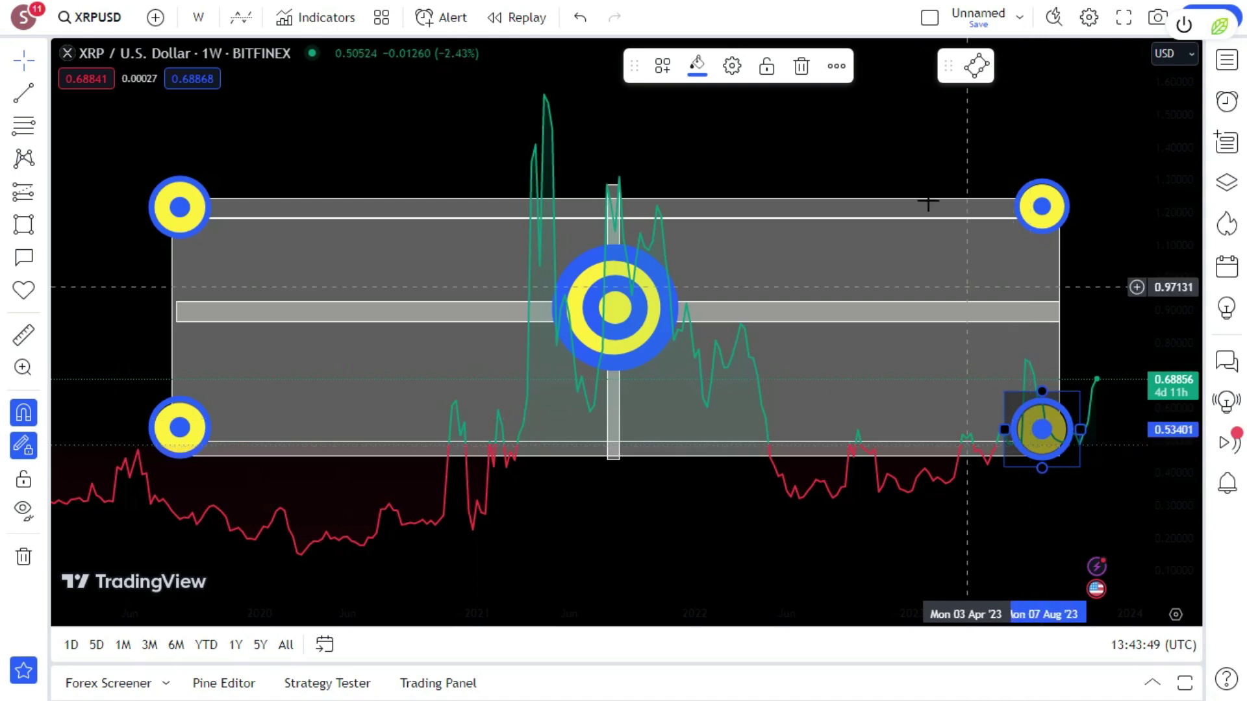
left_click(919, 181)
Step: Shrink the lower-right ringed-dot icon slightly so it fits closely around its yellow circle
scroll(901, 151, "up", 2)
scroll(901, 151, "down", 2)
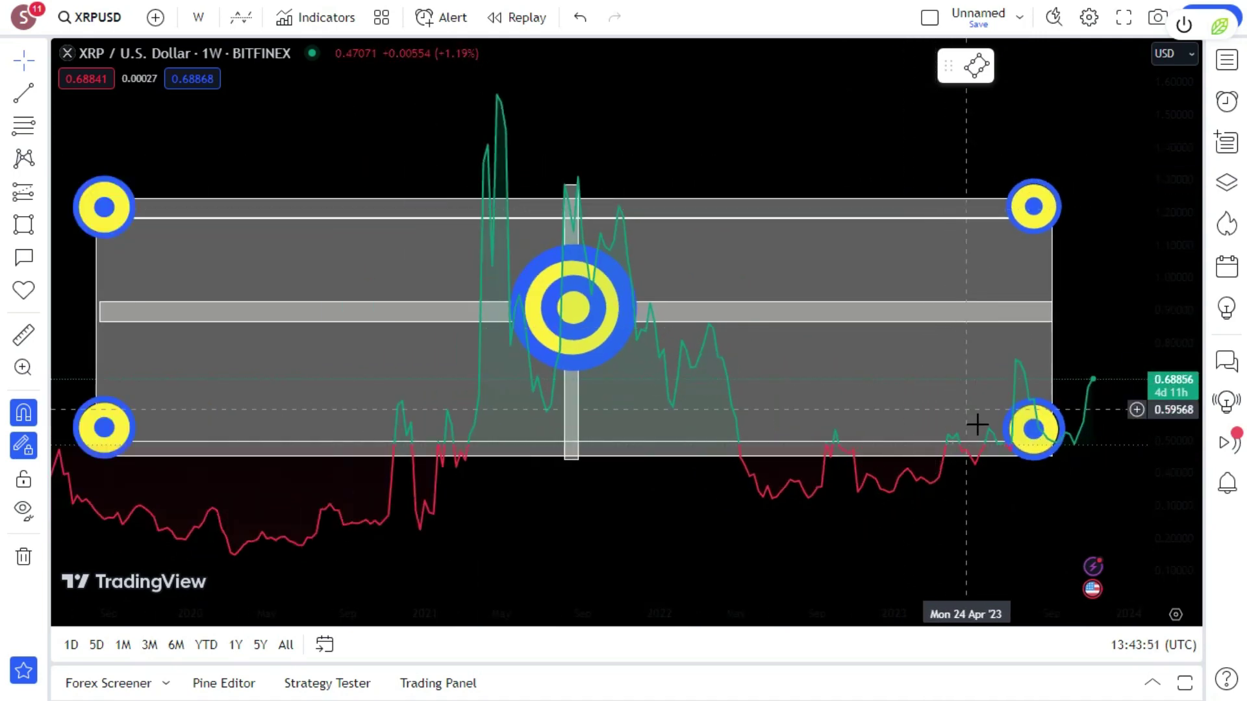
left_click(1010, 444)
left_click_drag(994, 427, 1001, 428)
left_click(945, 169)
scroll(941, 166, "up", 3)
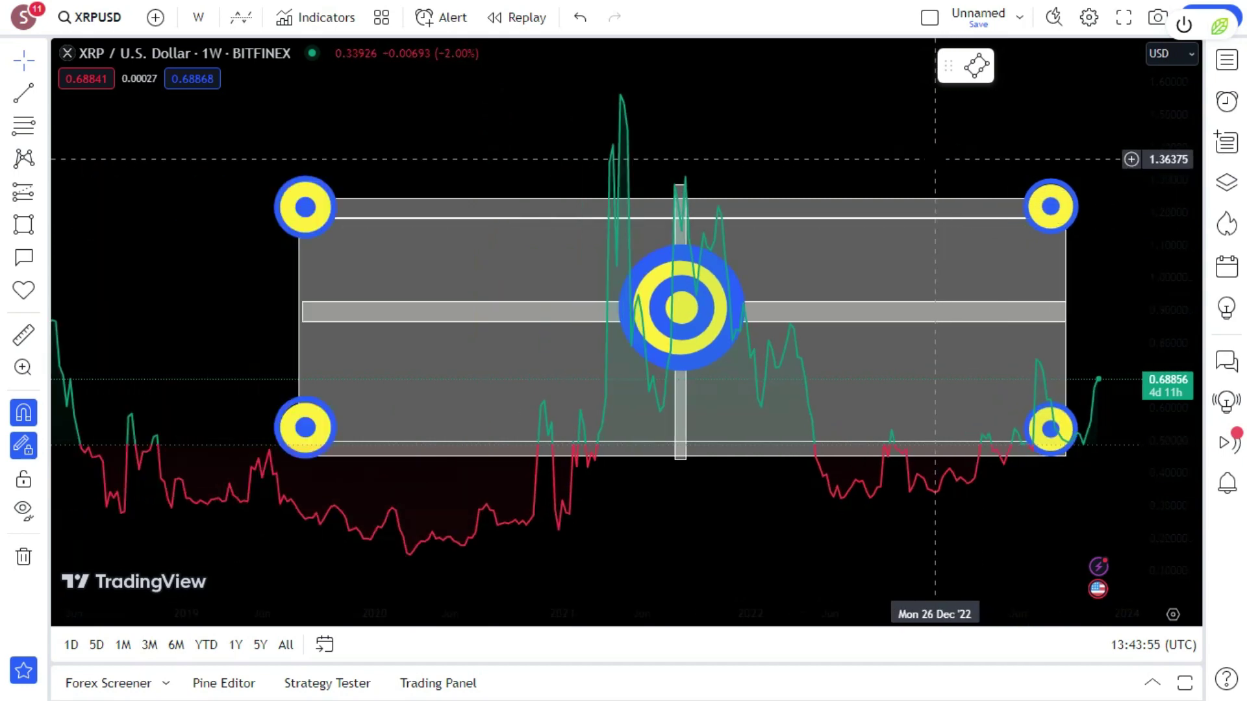
scroll(932, 158, "down", 2)
scroll(931, 158, "down", 1)
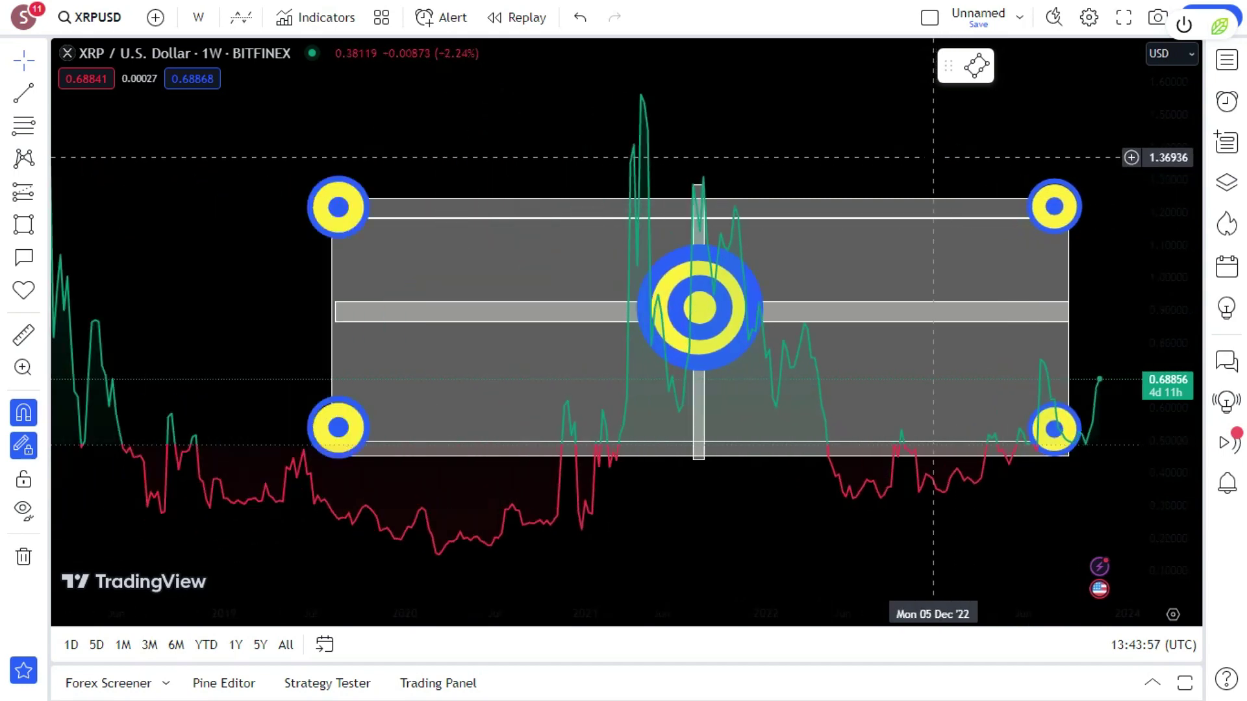
scroll(933, 158, "up", 3)
scroll(934, 158, "down", 2)
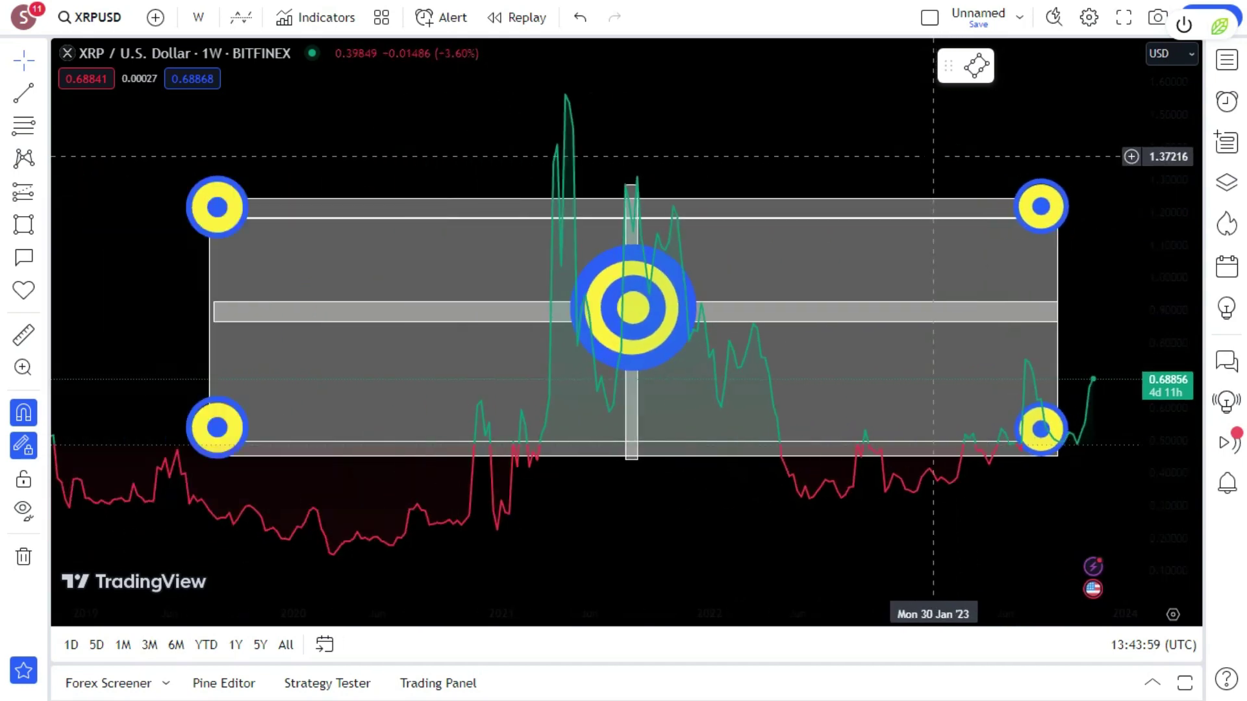
scroll(931, 158, "up", 1)
scroll(925, 157, "down", 1)
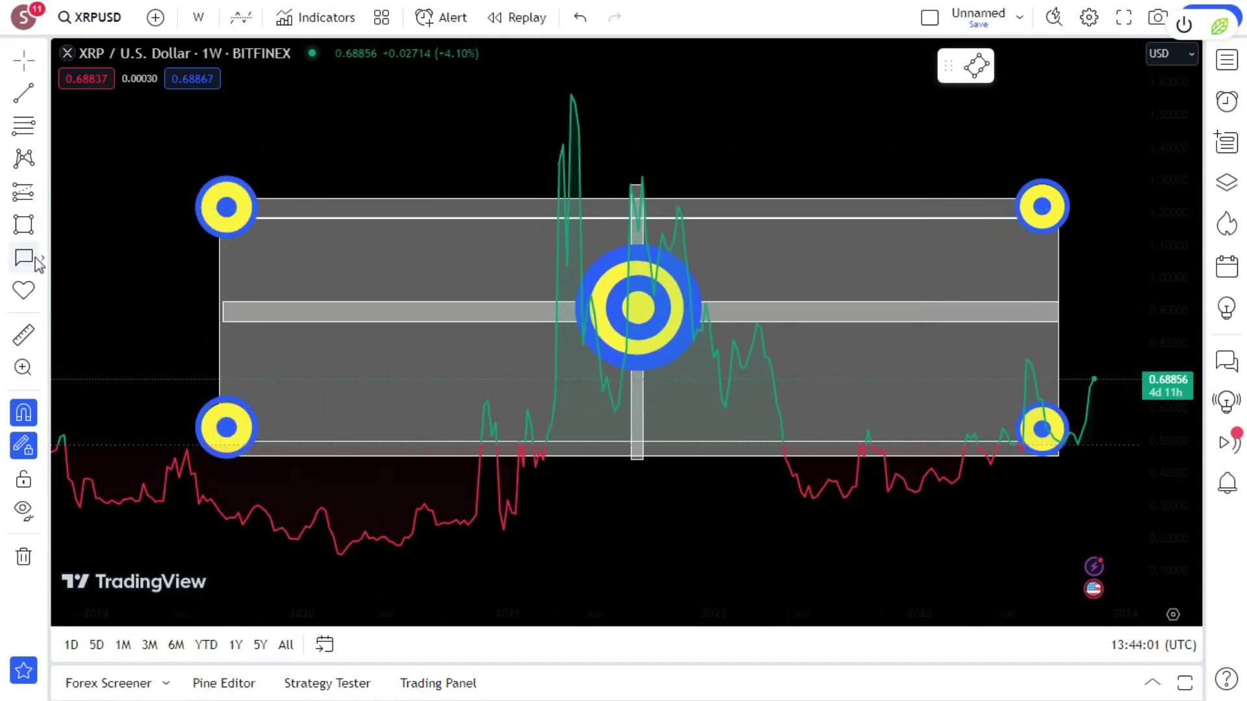
Step: Brush a wavy line along the rectangle's top edge between the two upper corner icons and colour it blue
left_click(42, 222)
left_click(67, 57)
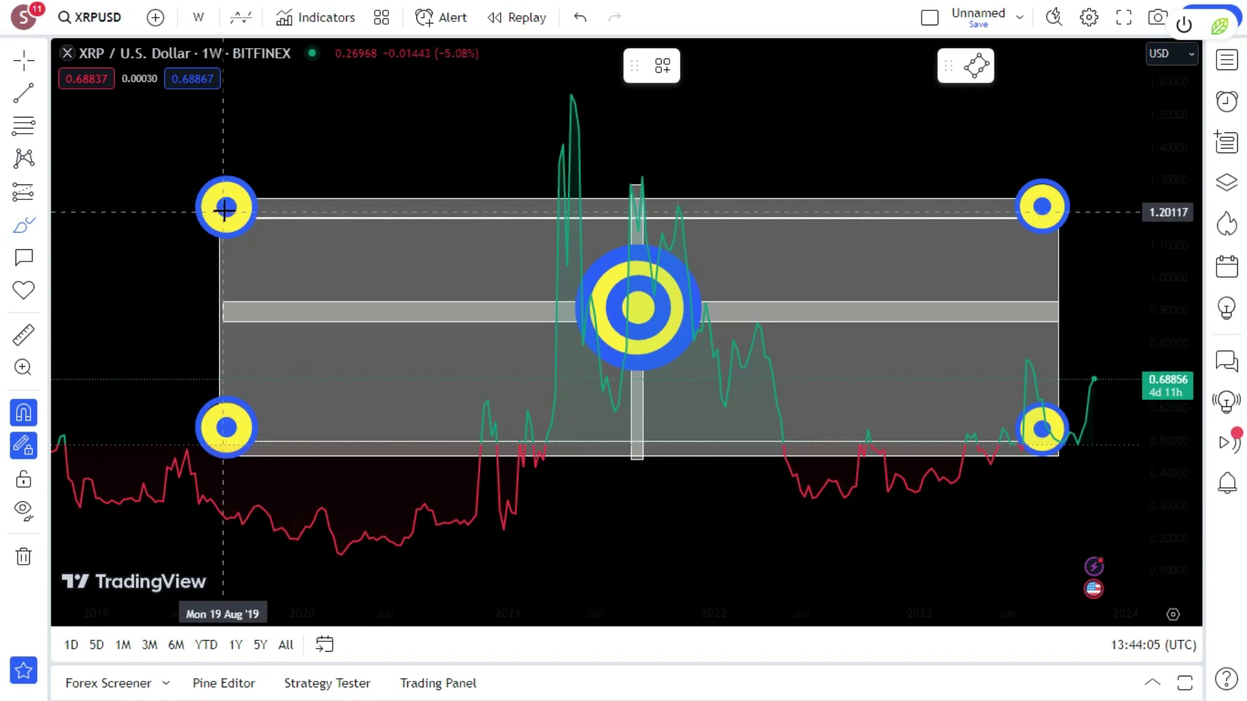
mouse_move(228, 202)
left_mouse_down()
mouse_move(370, 235)
mouse_move(437, 202)
mouse_move(513, 193)
mouse_move(585, 221)
mouse_move(680, 227)
mouse_move(752, 182)
mouse_move(814, 193)
mouse_move(908, 240)
mouse_move(985, 185)
mouse_move(1032, 190)
left_mouse_up()
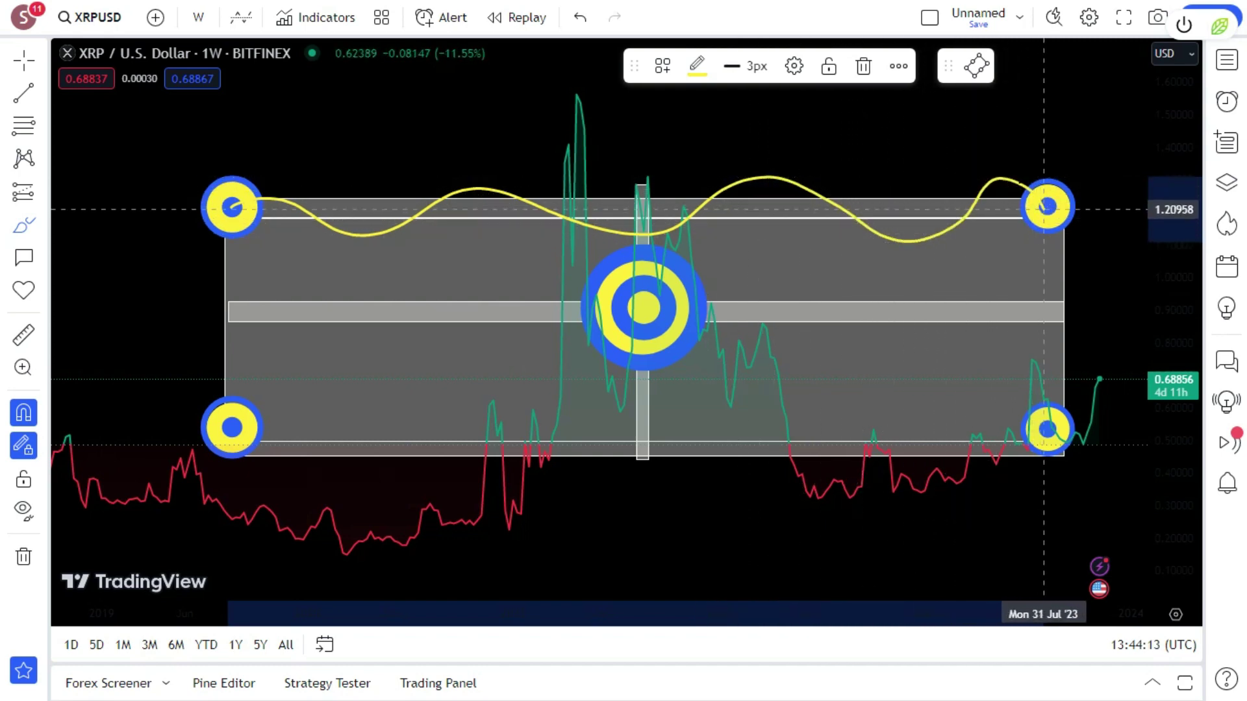
left_click(699, 69)
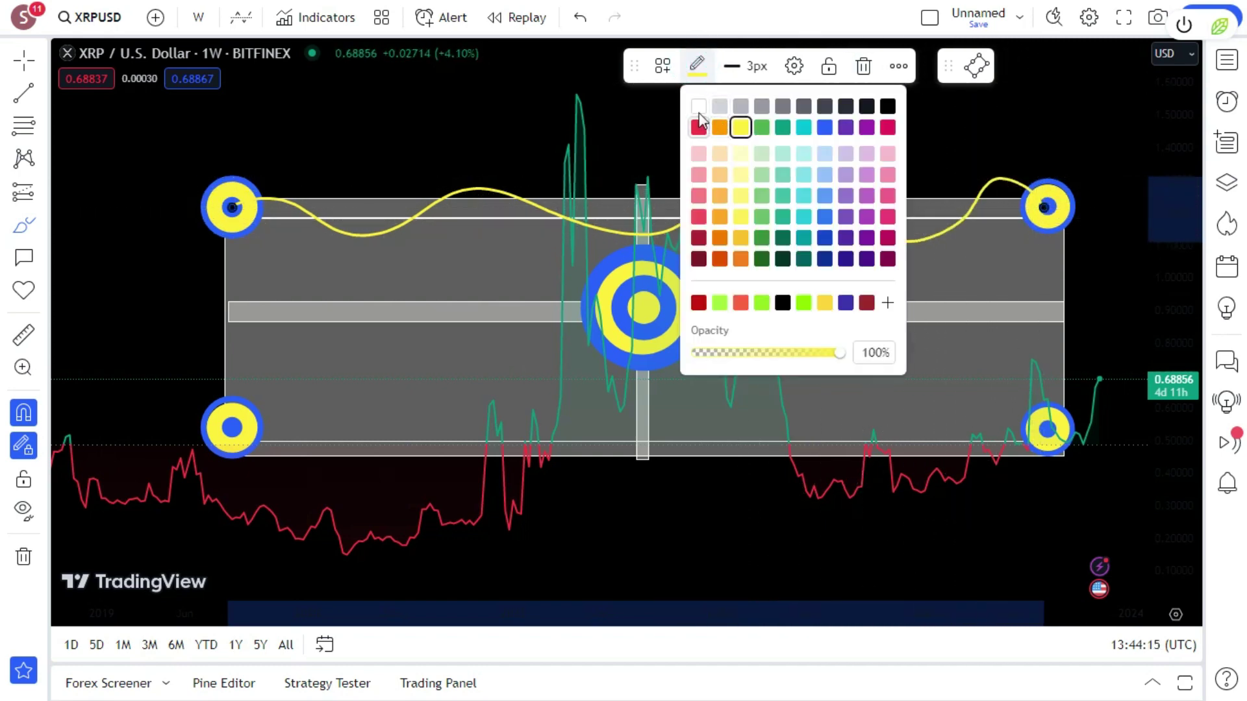
left_click(824, 128)
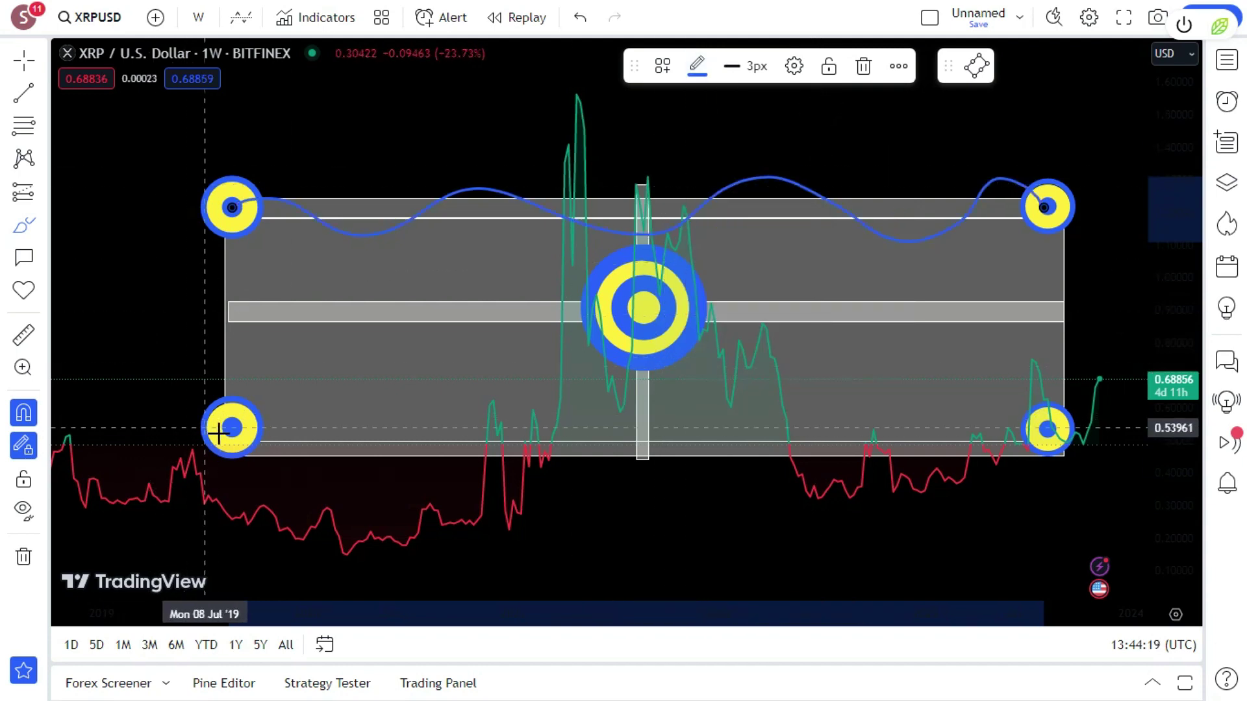
Step: Brush matching blue wavy lines along the rectangle's bottom, left and right edges, connecting the corner icons
mouse_move(231, 429)
left_mouse_down()
mouse_move(286, 411)
mouse_move(445, 473)
mouse_move(557, 425)
mouse_move(646, 433)
mouse_move(745, 469)
mouse_move(862, 418)
mouse_move(938, 421)
mouse_move(998, 446)
mouse_move(1039, 430)
left_mouse_up()
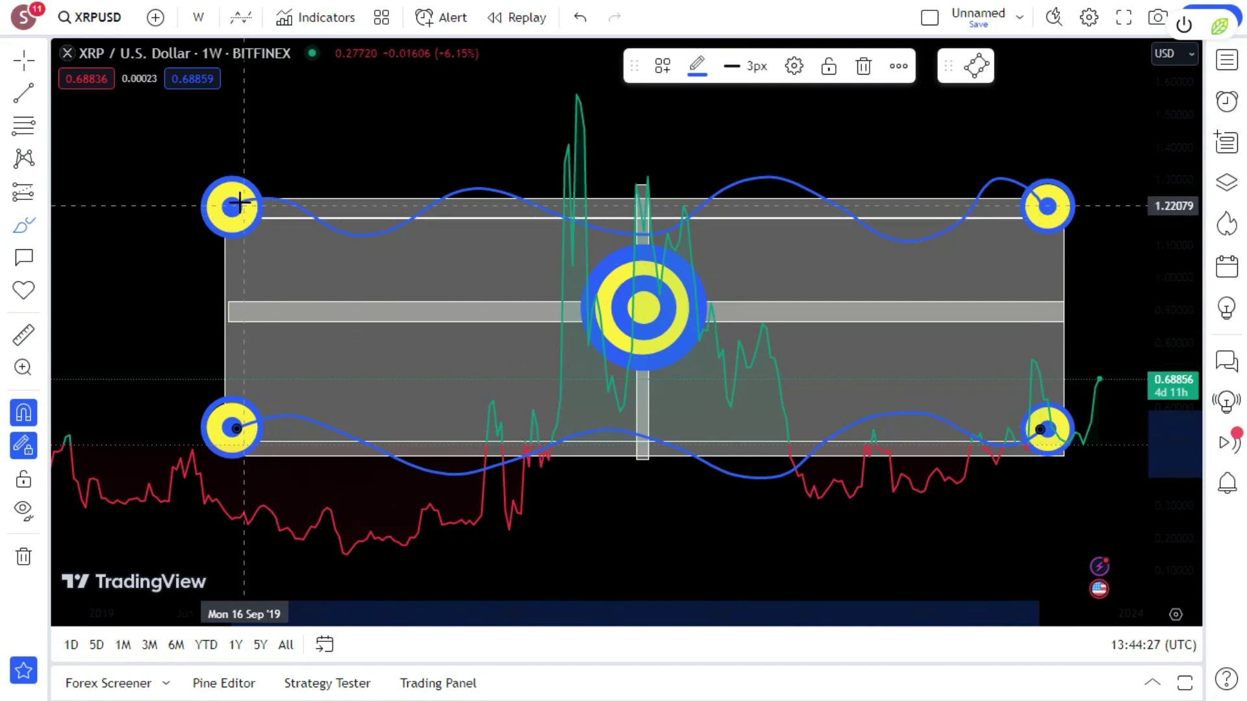
mouse_move(231, 207)
left_mouse_down()
mouse_move(209, 219)
mouse_move(196, 253)
mouse_move(260, 275)
mouse_move(272, 315)
mouse_move(193, 373)
mouse_move(247, 425)
left_mouse_up()
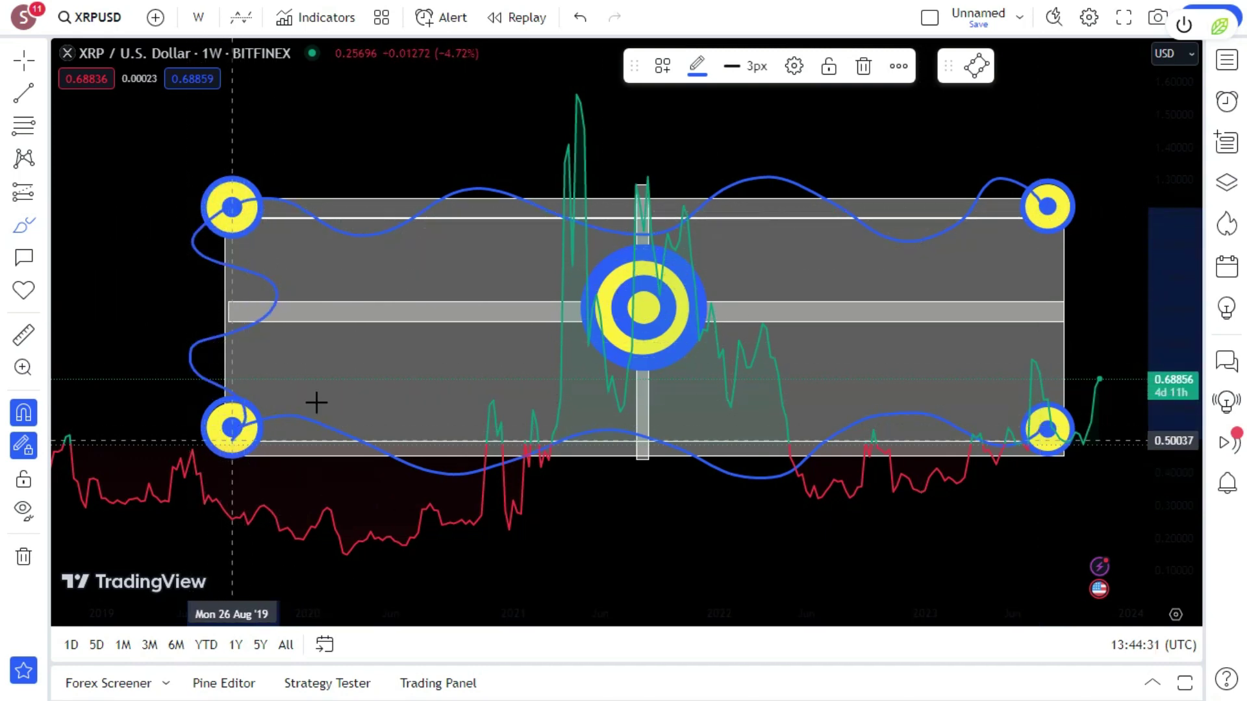
mouse_move(1046, 206)
left_mouse_down()
mouse_move(1064, 209)
mouse_move(1078, 251)
mouse_move(1033, 278)
mouse_move(1099, 304)
mouse_move(1035, 353)
mouse_move(1052, 421)
left_mouse_up()
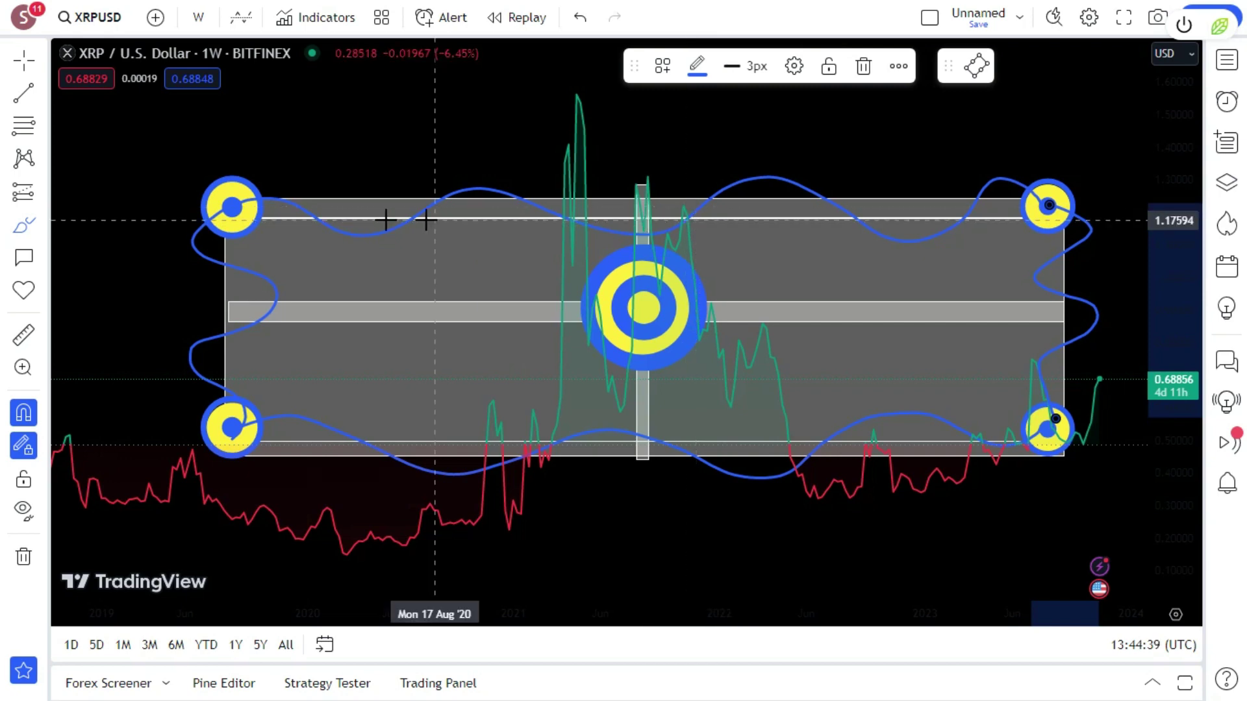
Step: Trace the top wavy line with the Highlighter between the upper corner icons and colour the stroke blue
left_click(31, 232)
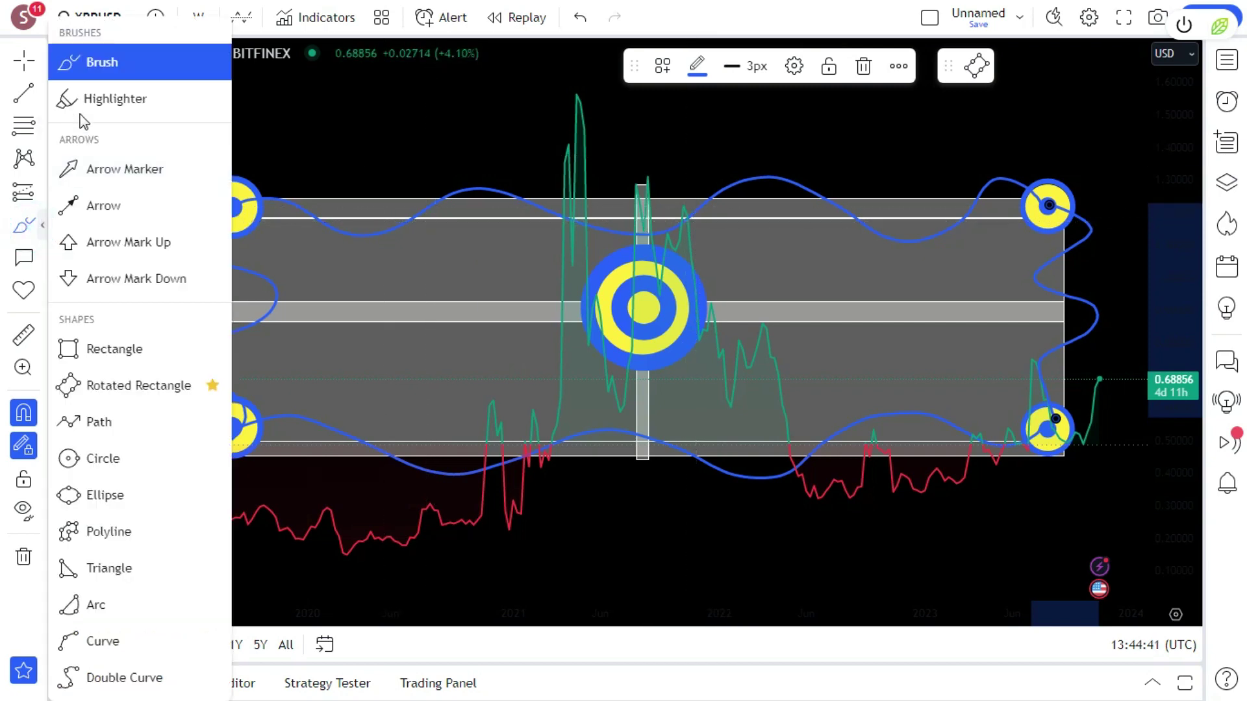
left_click(78, 97)
mouse_move(230, 211)
left_mouse_down()
mouse_move(267, 203)
mouse_move(341, 242)
mouse_move(455, 194)
mouse_move(513, 188)
mouse_move(646, 230)
mouse_move(753, 187)
mouse_move(880, 233)
mouse_move(968, 233)
left_mouse_up()
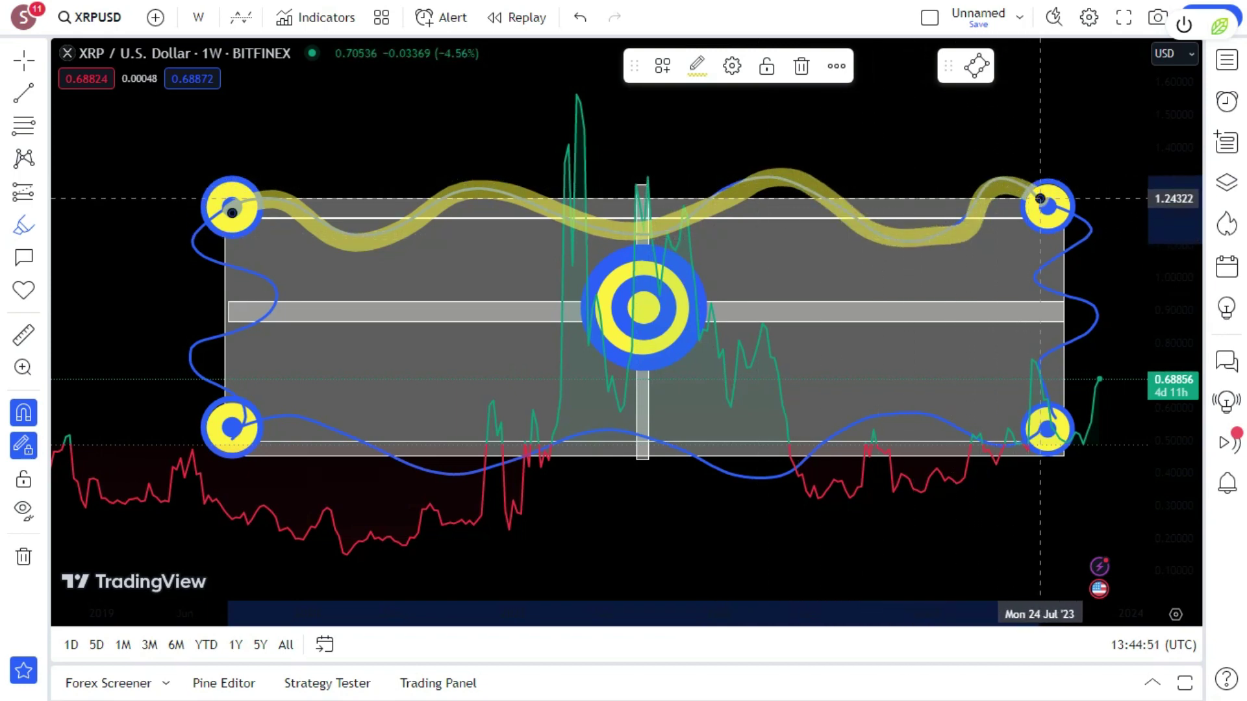
left_click(707, 61)
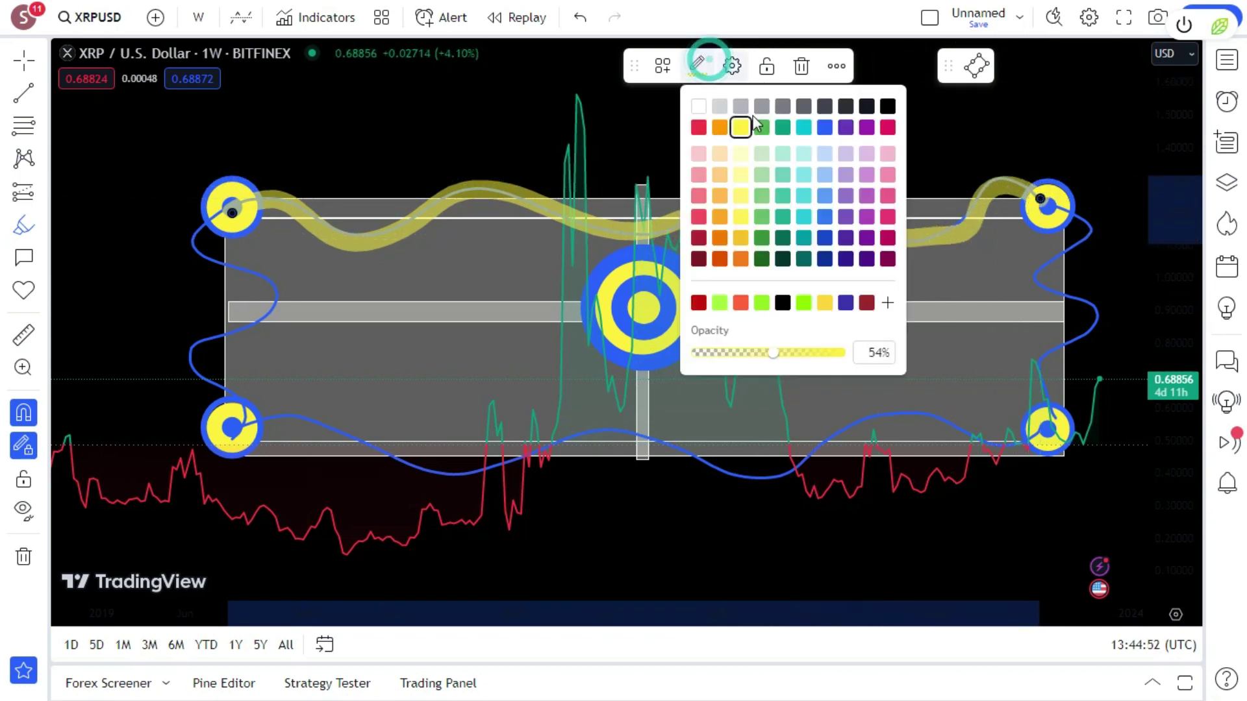
left_click(822, 125)
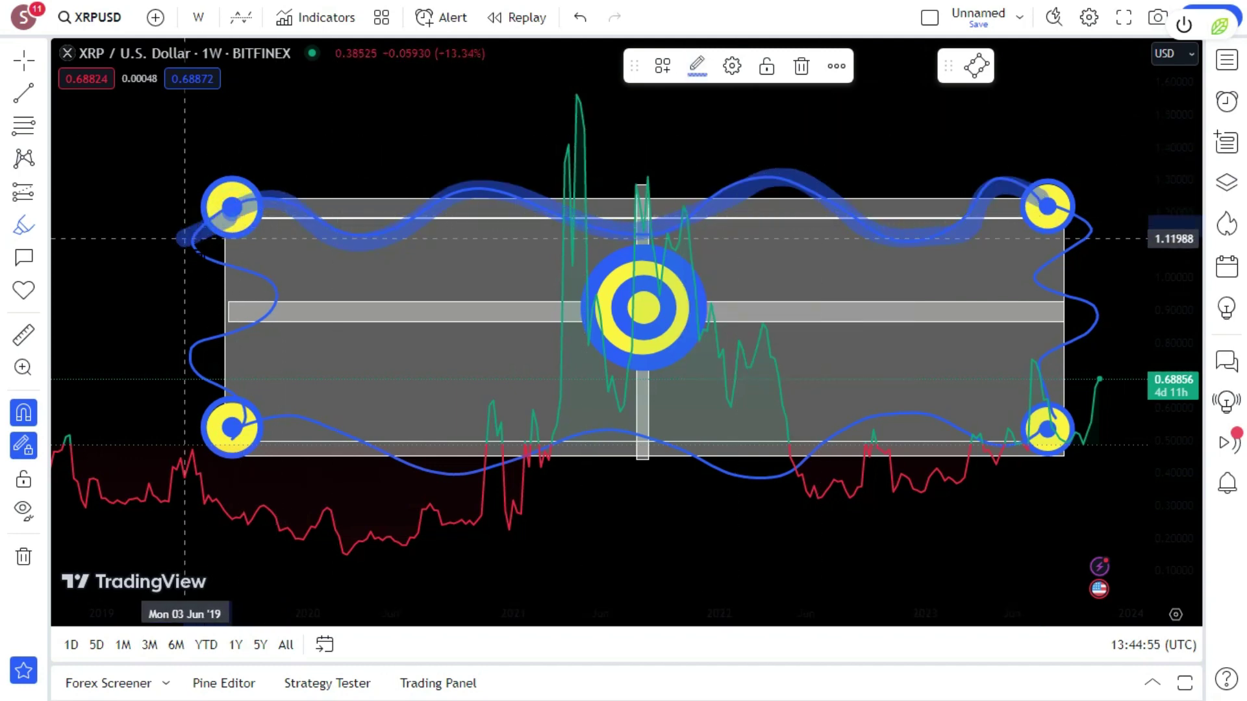
Step: Trace the left, bottom and right wavy lines with the blue Highlighter up to the upper-right corner icon
left_click_drag(185, 239, 280, 299)
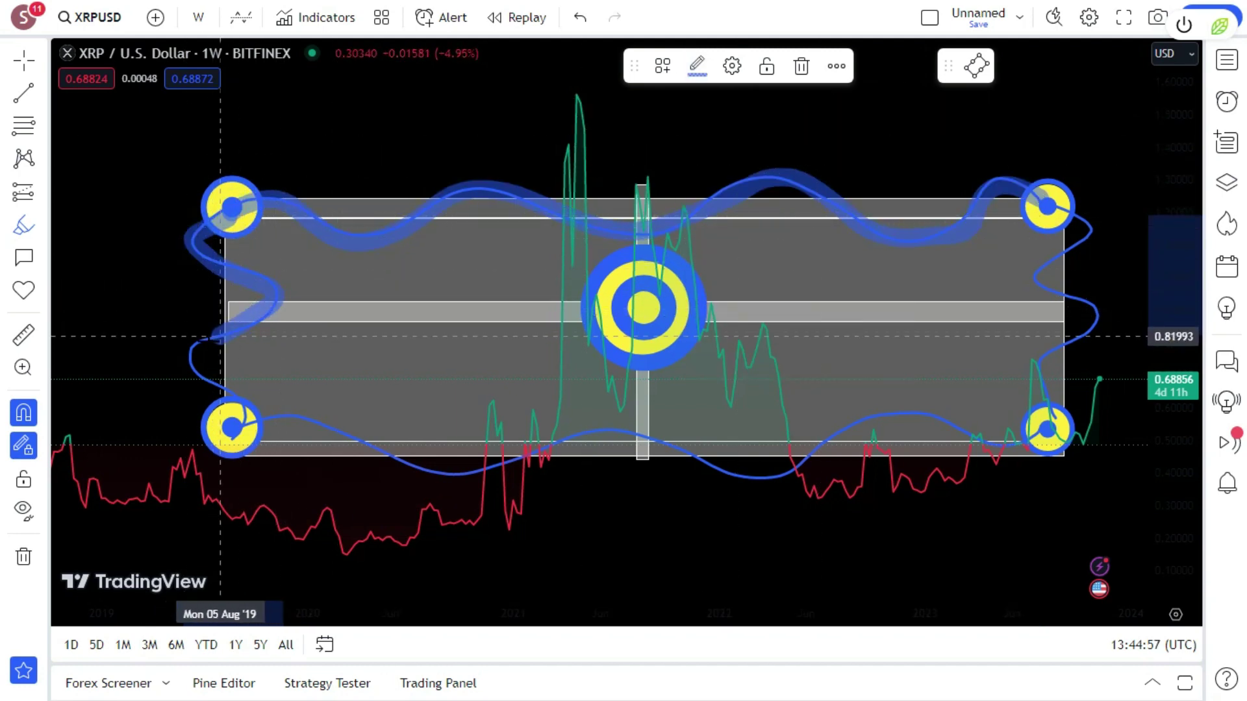
left_click_drag(193, 352, 217, 381)
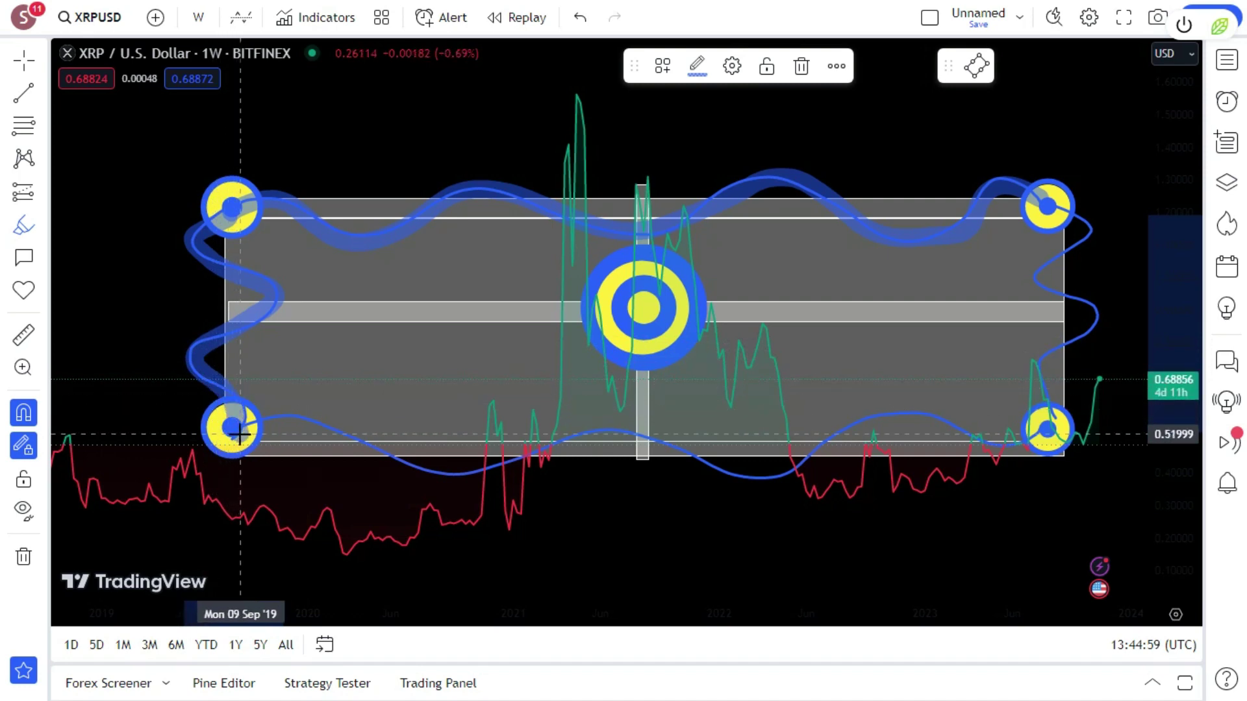
mouse_move(240, 433)
left_mouse_down()
mouse_move(295, 423)
mouse_move(471, 482)
mouse_move(577, 434)
mouse_move(616, 431)
mouse_move(715, 470)
mouse_move(826, 445)
mouse_move(860, 416)
mouse_move(1013, 446)
mouse_move(1041, 431)
mouse_move(1049, 369)
mouse_move(1099, 321)
left_mouse_up()
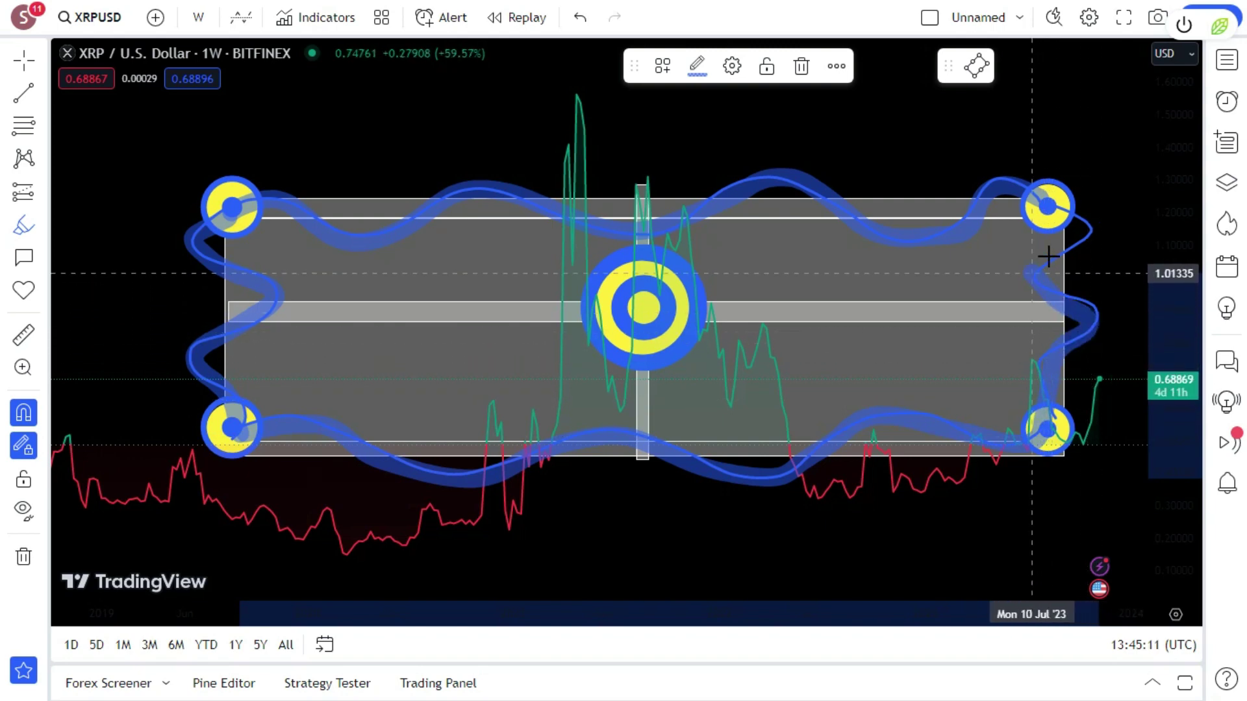
mouse_move(1048, 257)
left_mouse_down()
mouse_move(1074, 247)
mouse_move(1075, 218)
mouse_move(1042, 201)
left_mouse_up()
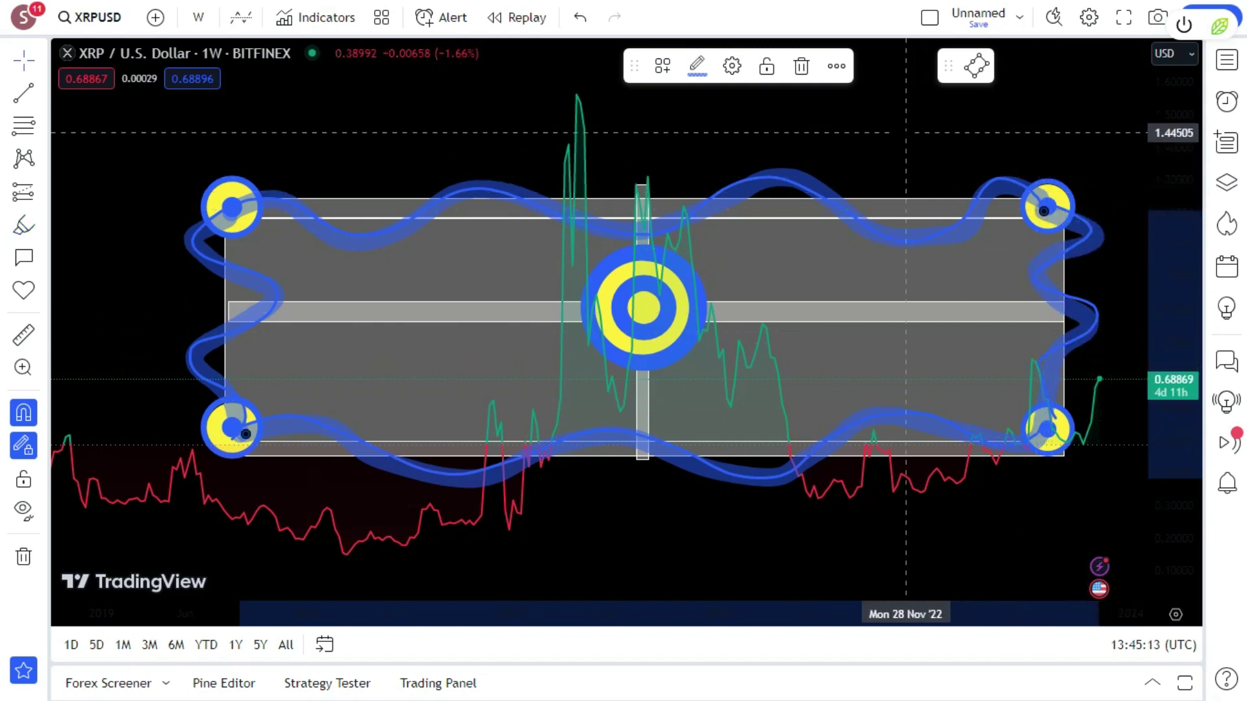
Step: Brush a blue wavy line down the vertical centre bar, from the top edge through the central target to the bottom edge
scroll(906, 133, "down", 3)
scroll(906, 132, "up", 2)
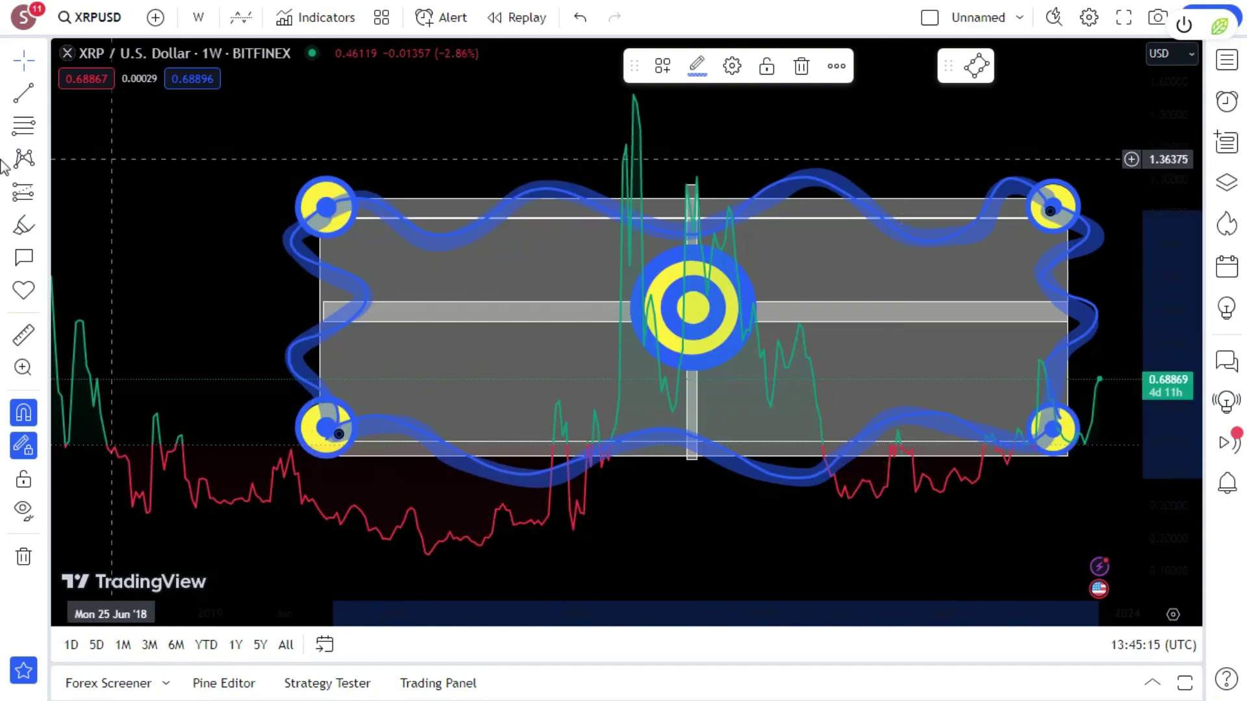
left_click(24, 225)
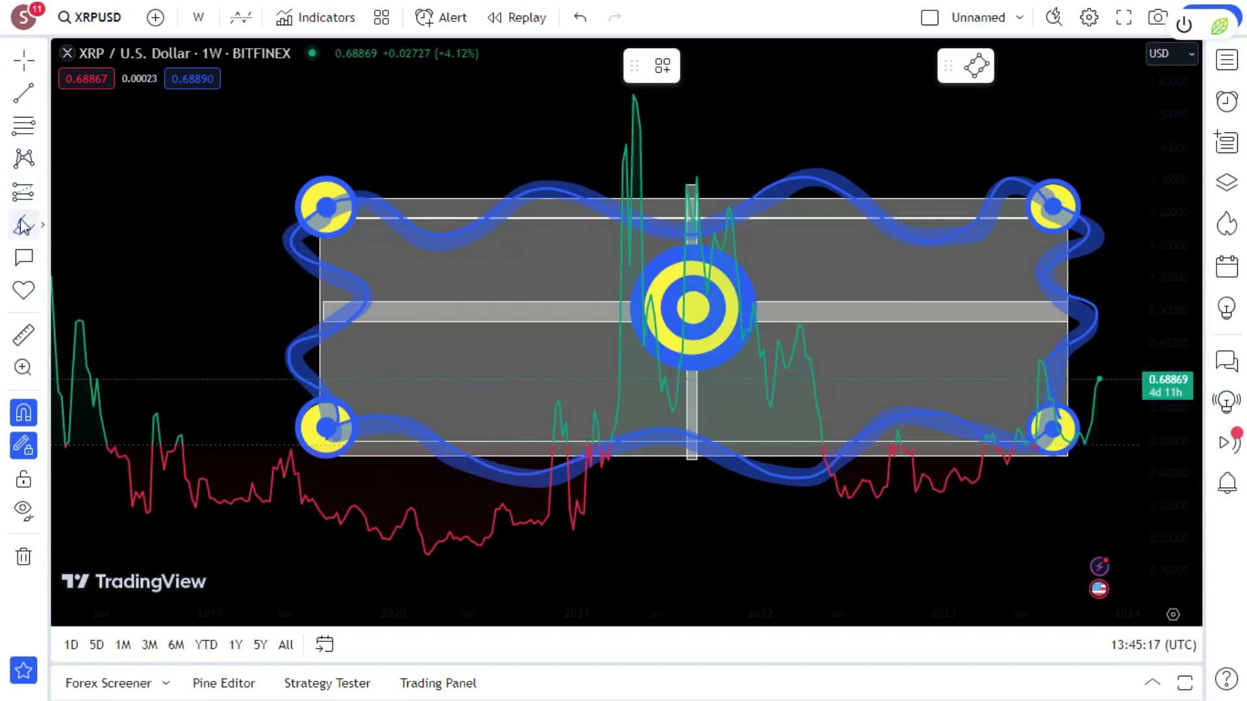
left_click(45, 227)
left_click(94, 62)
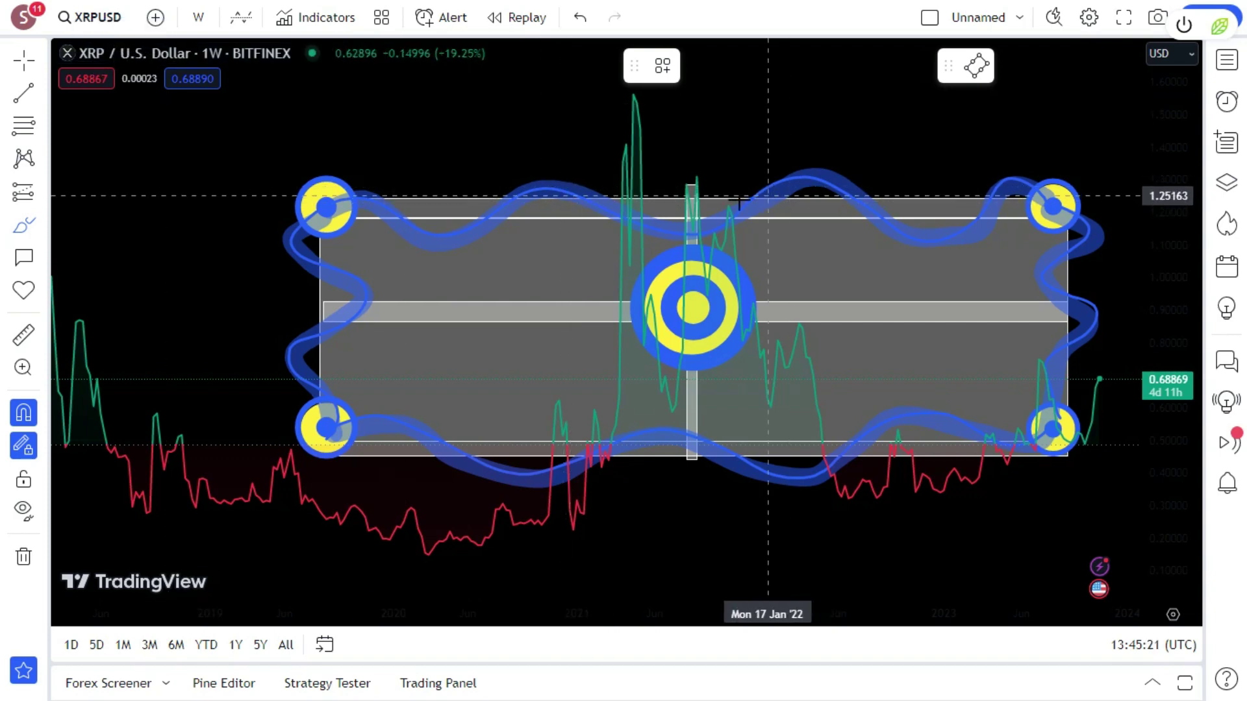
mouse_move(678, 211)
left_mouse_down()
mouse_move(659, 244)
mouse_move(694, 306)
mouse_move(642, 351)
mouse_move(703, 406)
mouse_move(692, 441)
left_mouse_up()
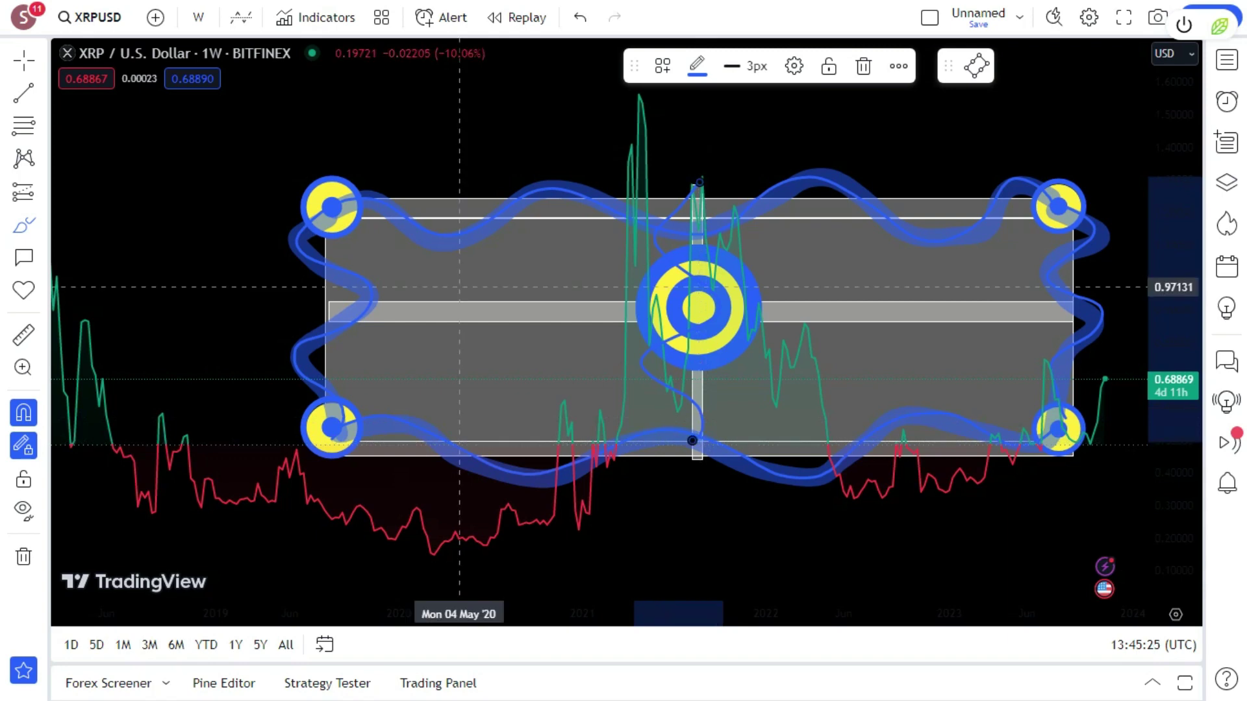
Step: Trace the central vertical wavy line with the blue Highlighter from the top edge to the bottom edge
left_click(39, 226)
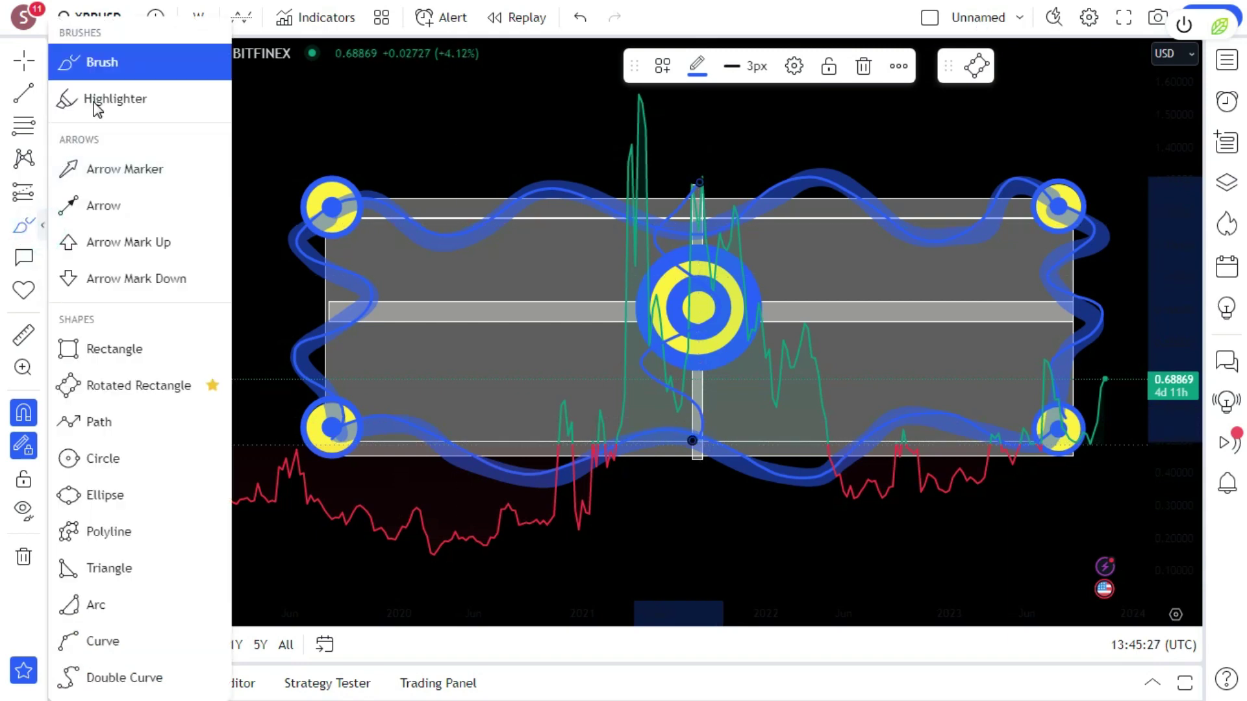
left_click(104, 101)
mouse_move(689, 202)
left_mouse_down()
mouse_move(660, 240)
mouse_move(702, 305)
mouse_move(644, 367)
mouse_move(695, 412)
mouse_move(704, 436)
mouse_move(692, 444)
left_mouse_up()
Step: Draw a flat Gann Box along the rectangle's top edge from the upper-left corner icon to the upper-right one
scroll(550, 155, "down", 2)
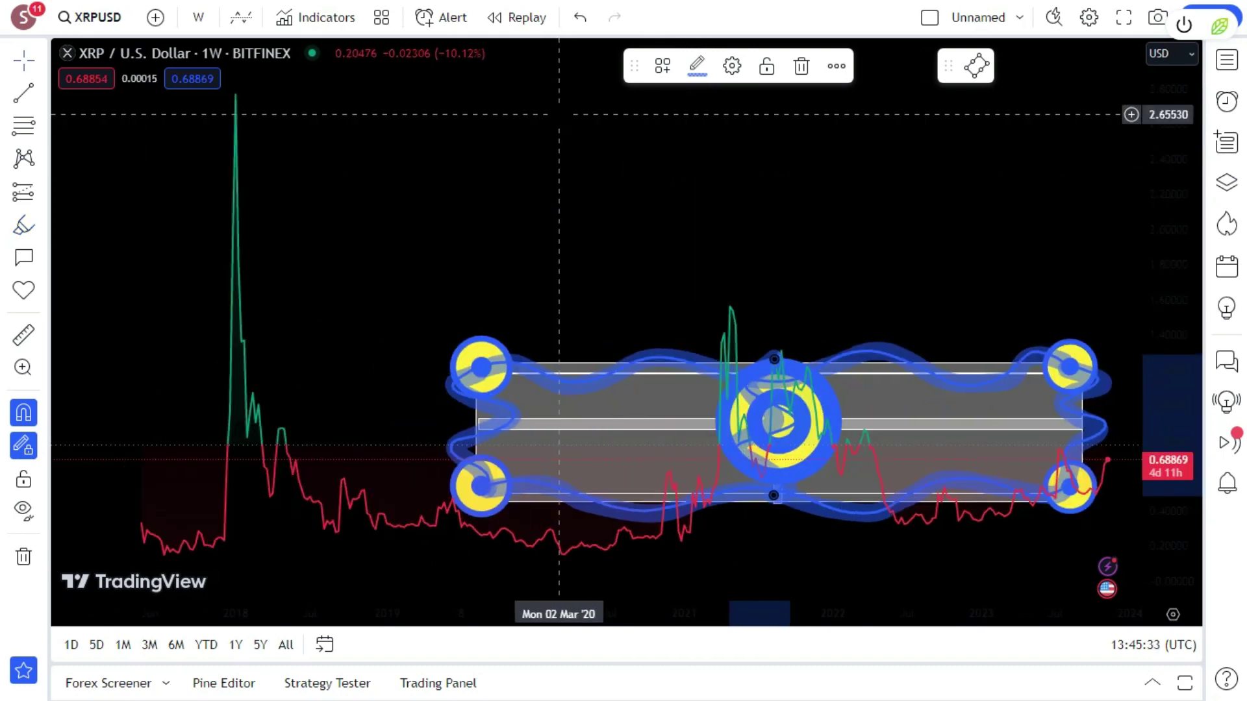
scroll(557, 114, "down", 1)
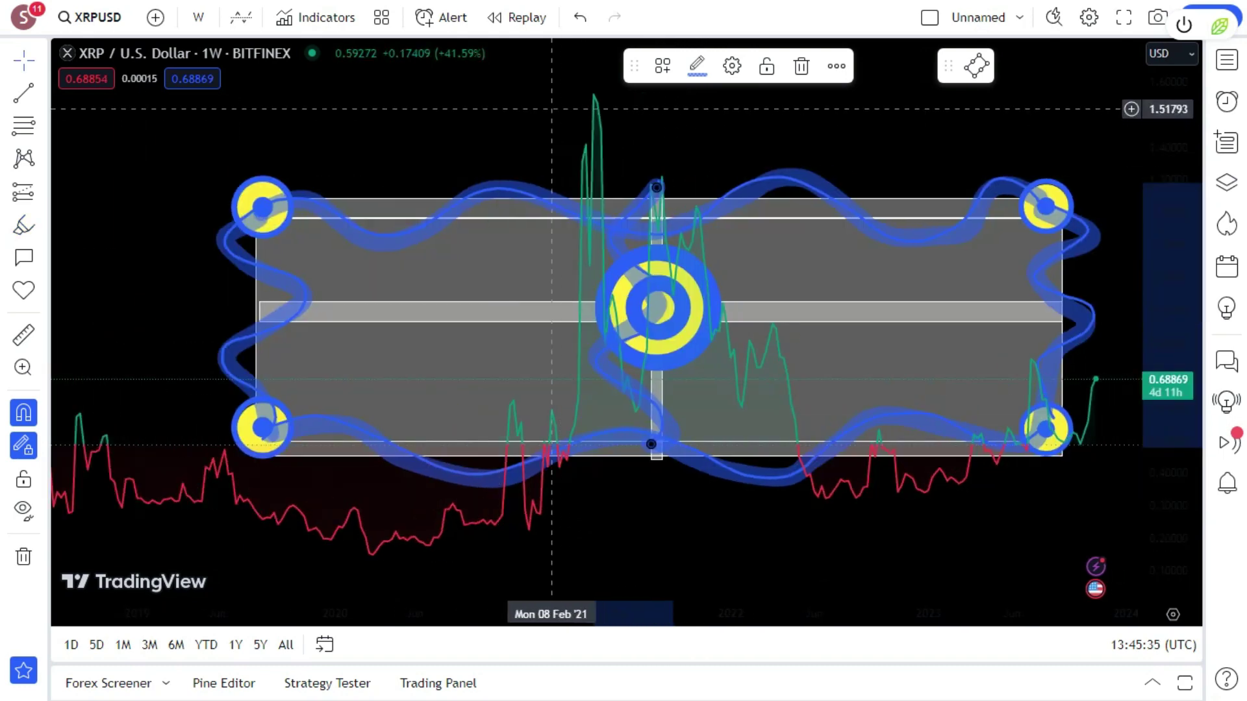
left_click(43, 127)
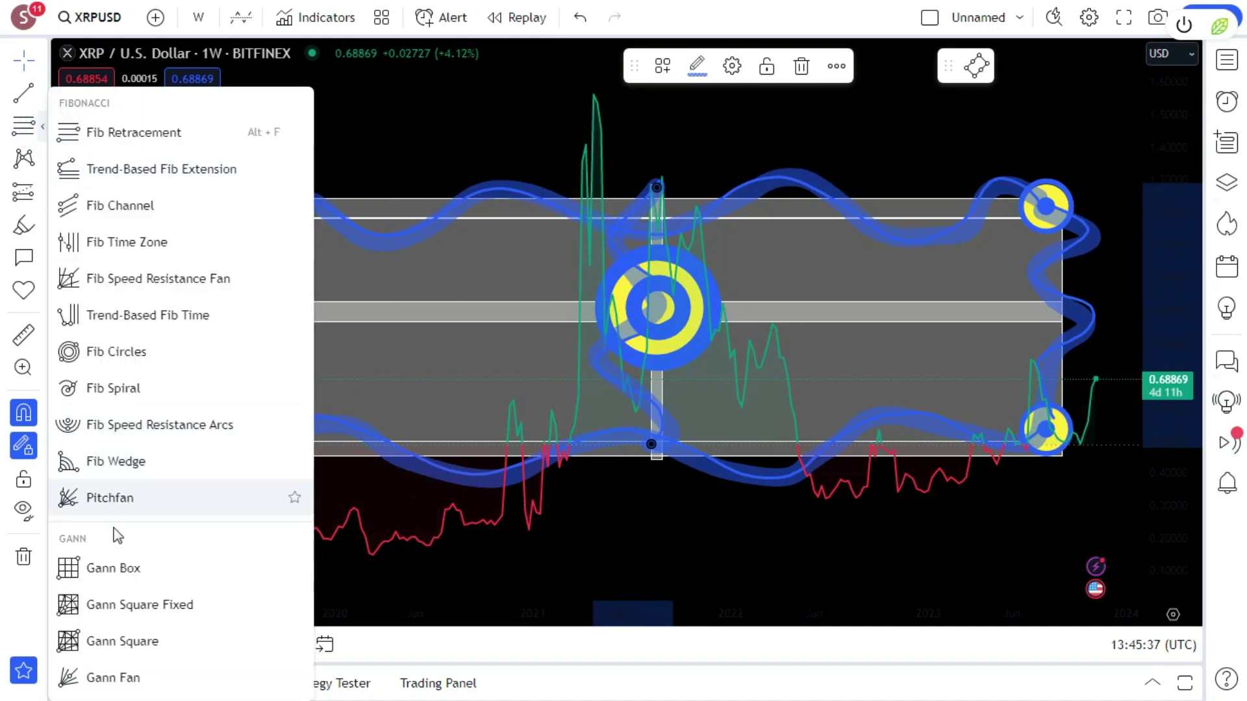
left_click(114, 570)
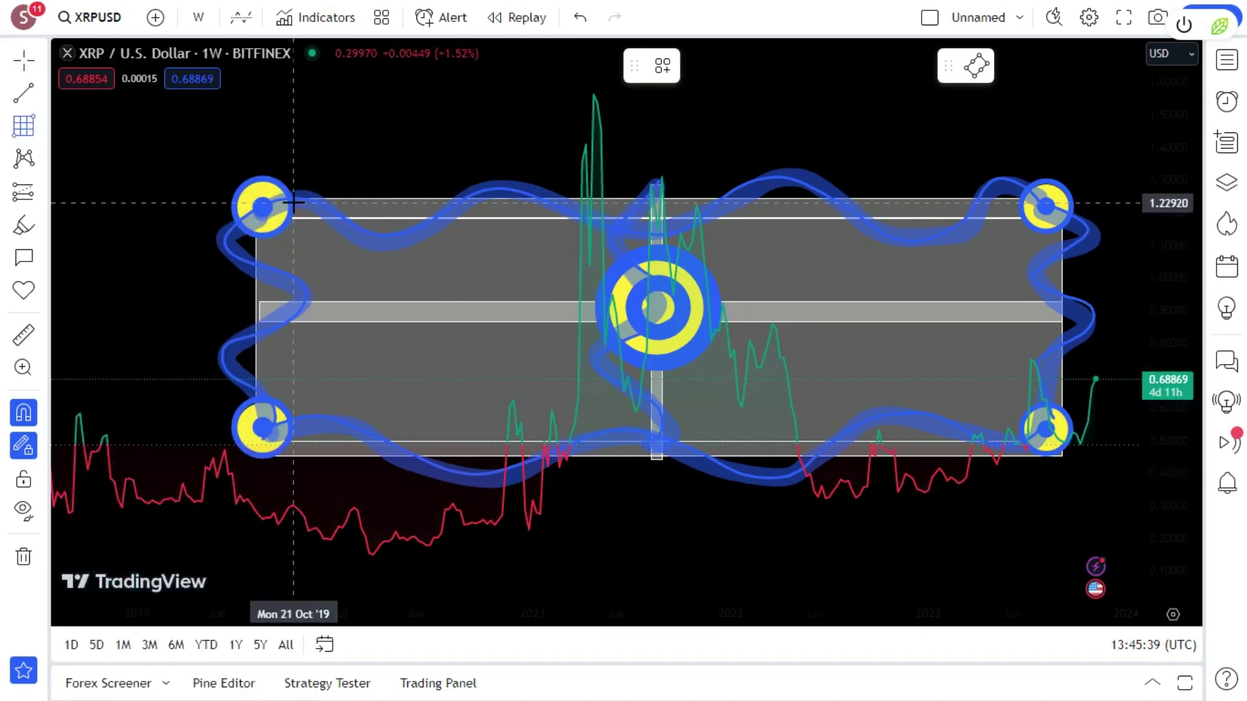
left_click(288, 207)
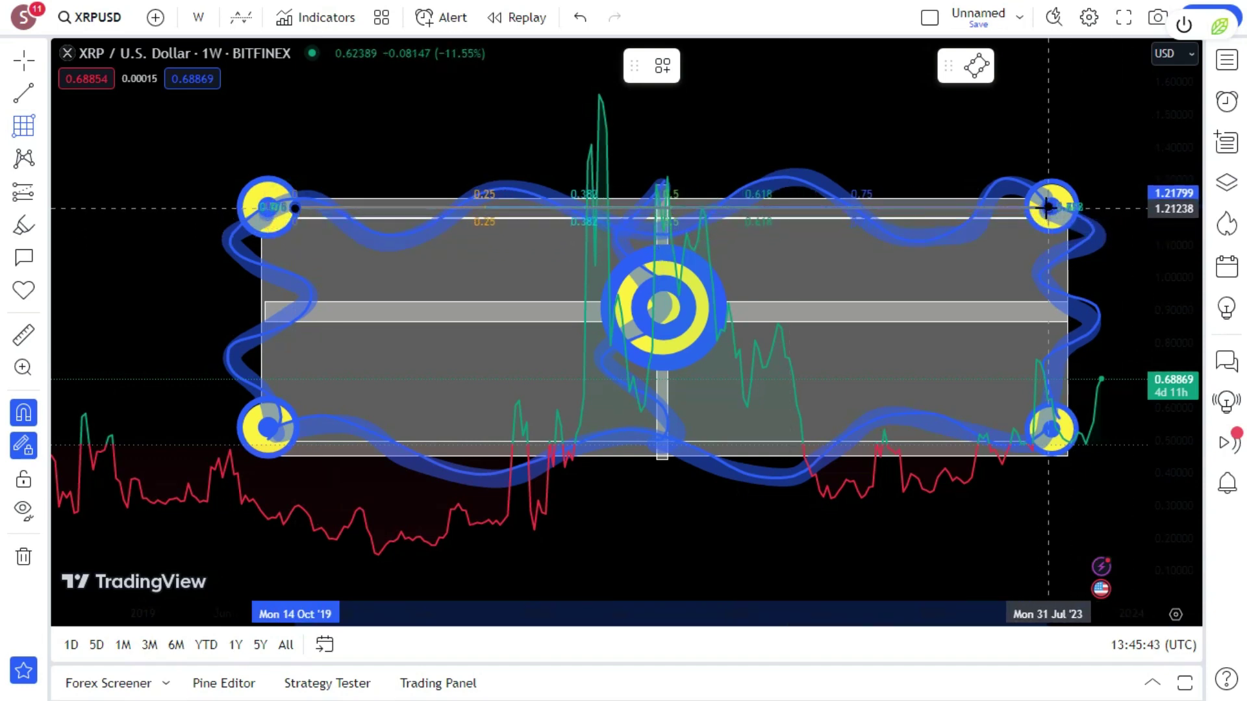
left_click(1046, 207)
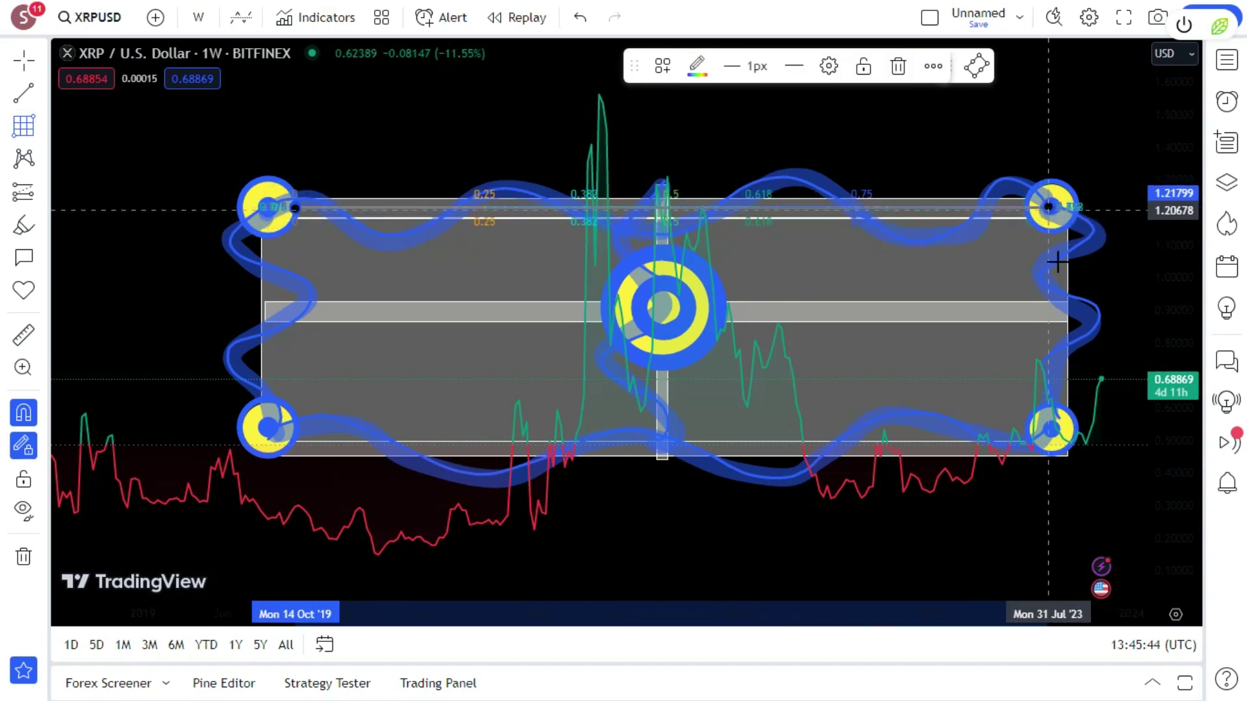
Step: Draw two flat Gann Boxes along the horizontal middle bar, from its right end to the centre and from the centre to its left end
left_click(1065, 308)
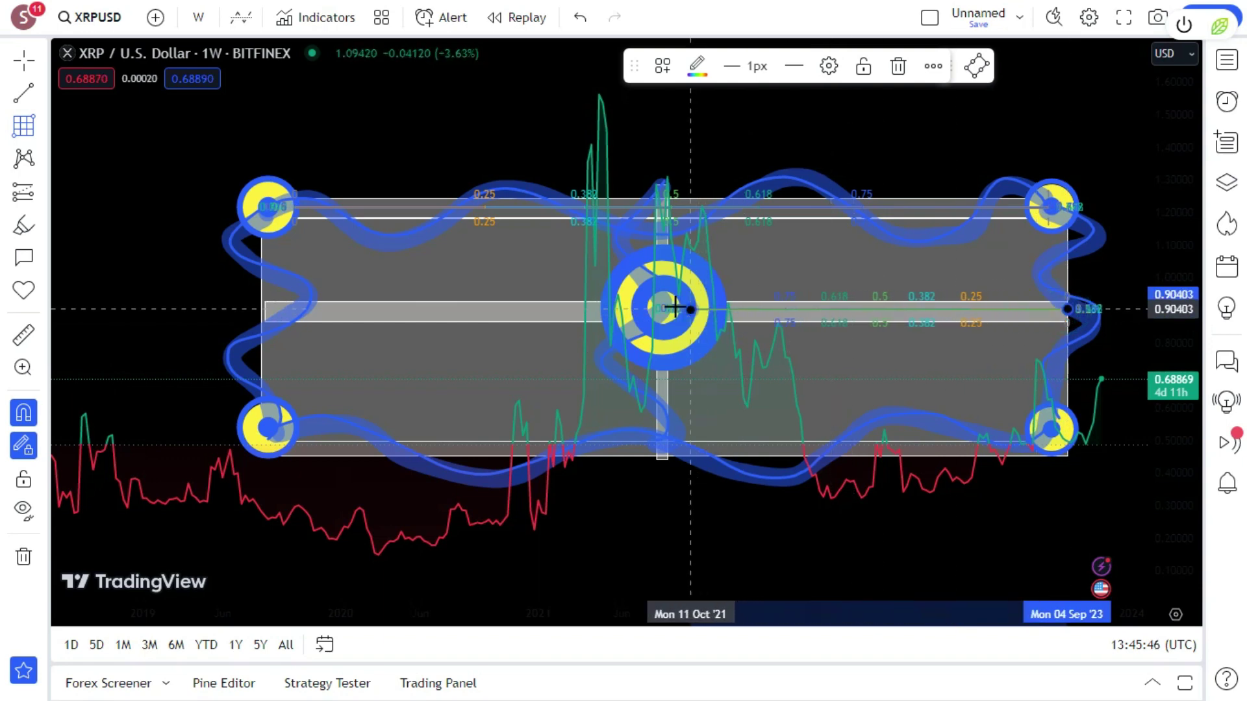
left_click(666, 307)
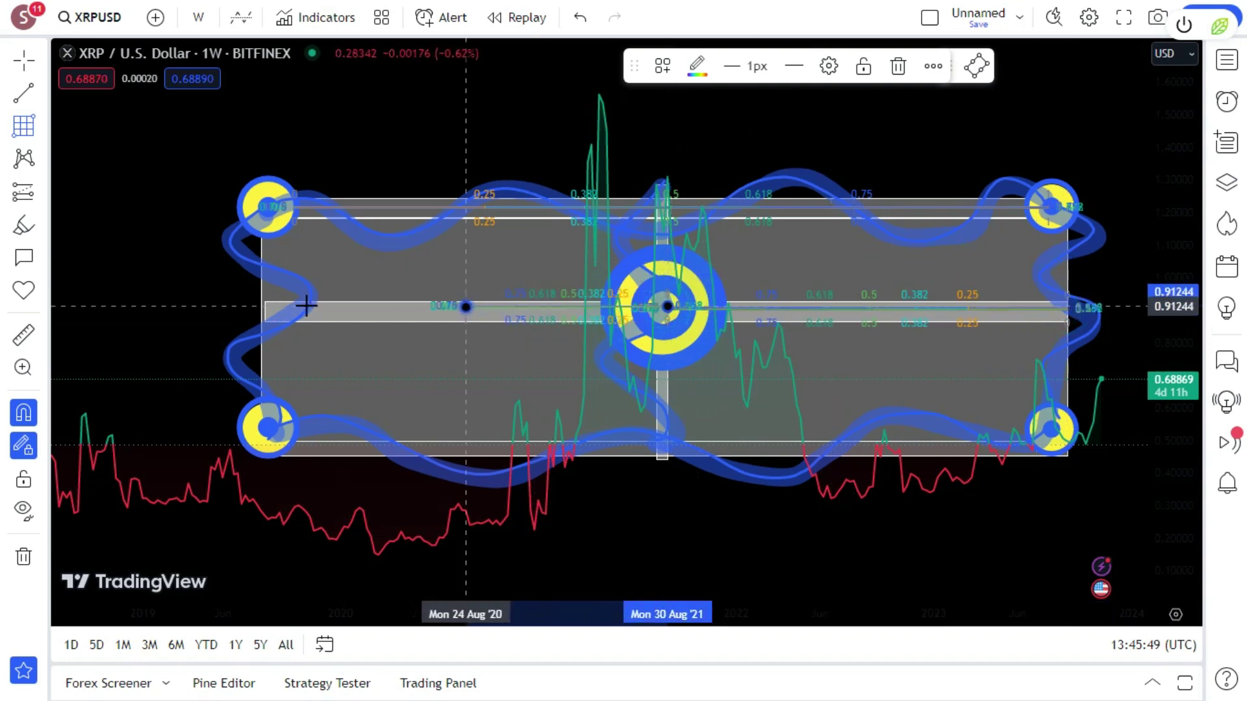
left_click(267, 306)
scroll(361, 205, "down", 3)
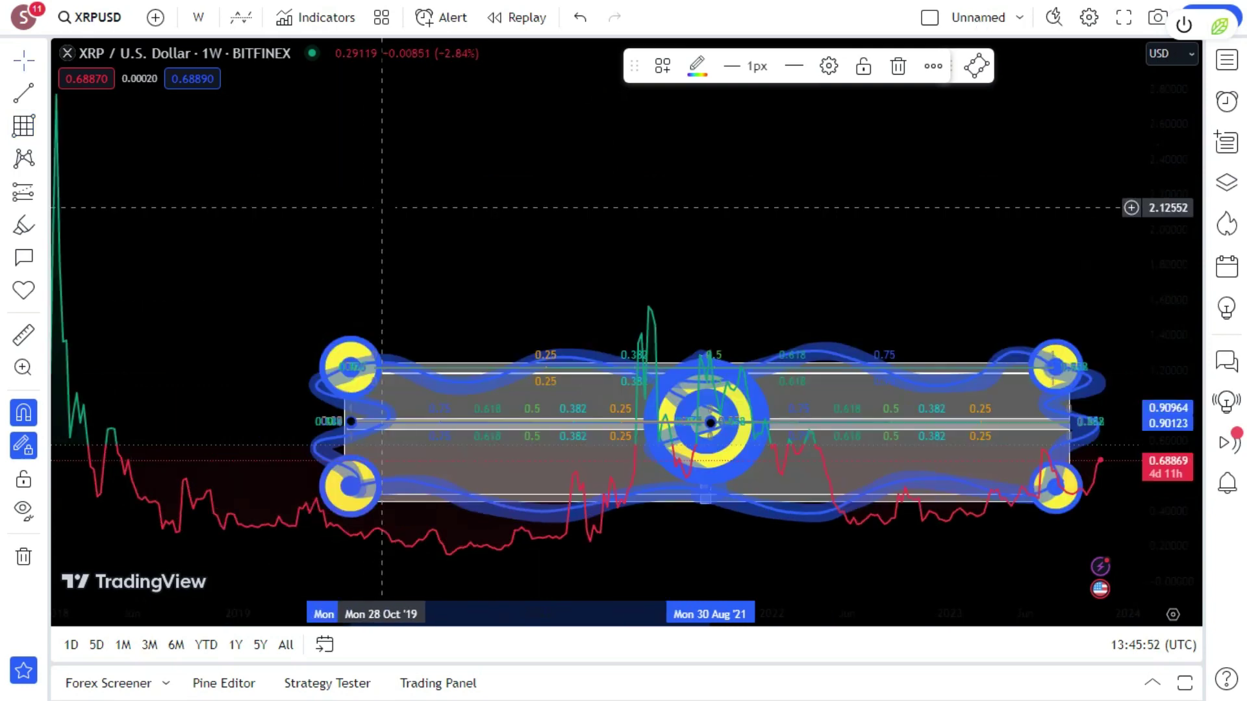
Step: Draw a flat Gann Box along the rectangle's bottom edge from the lower-left corner icon to the lower-right one
left_click(23, 125)
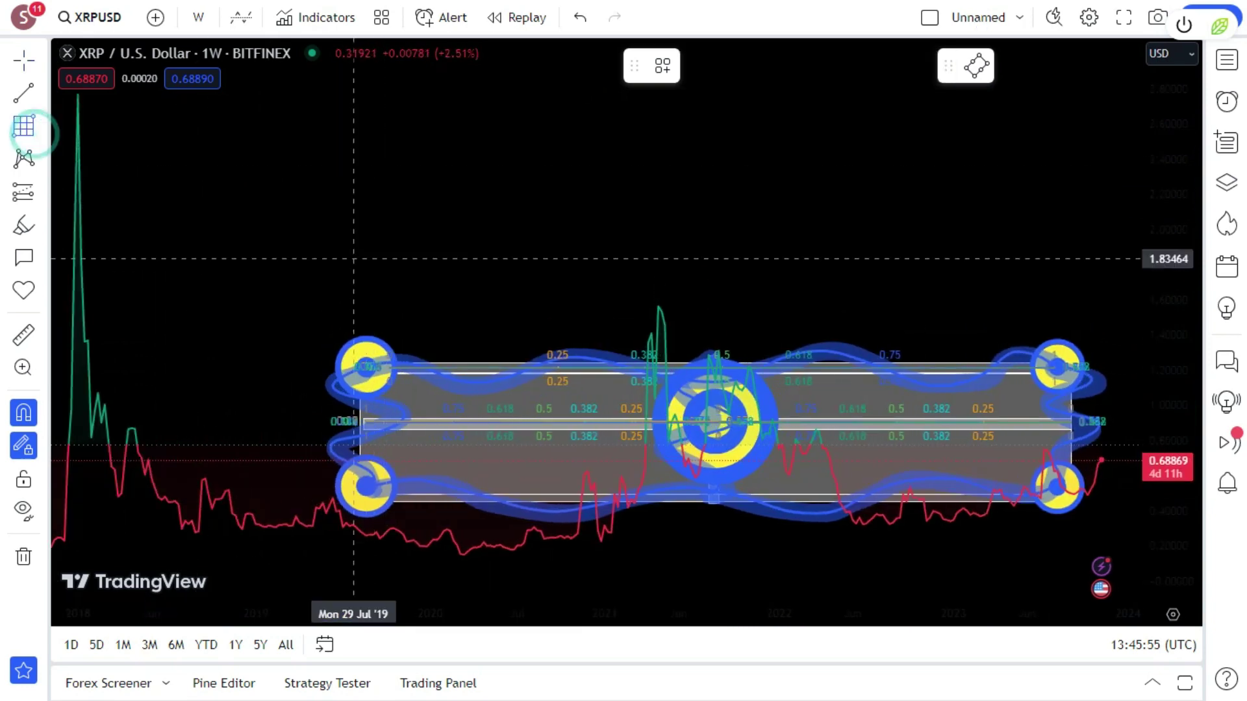
scroll(361, 256, "up", 2)
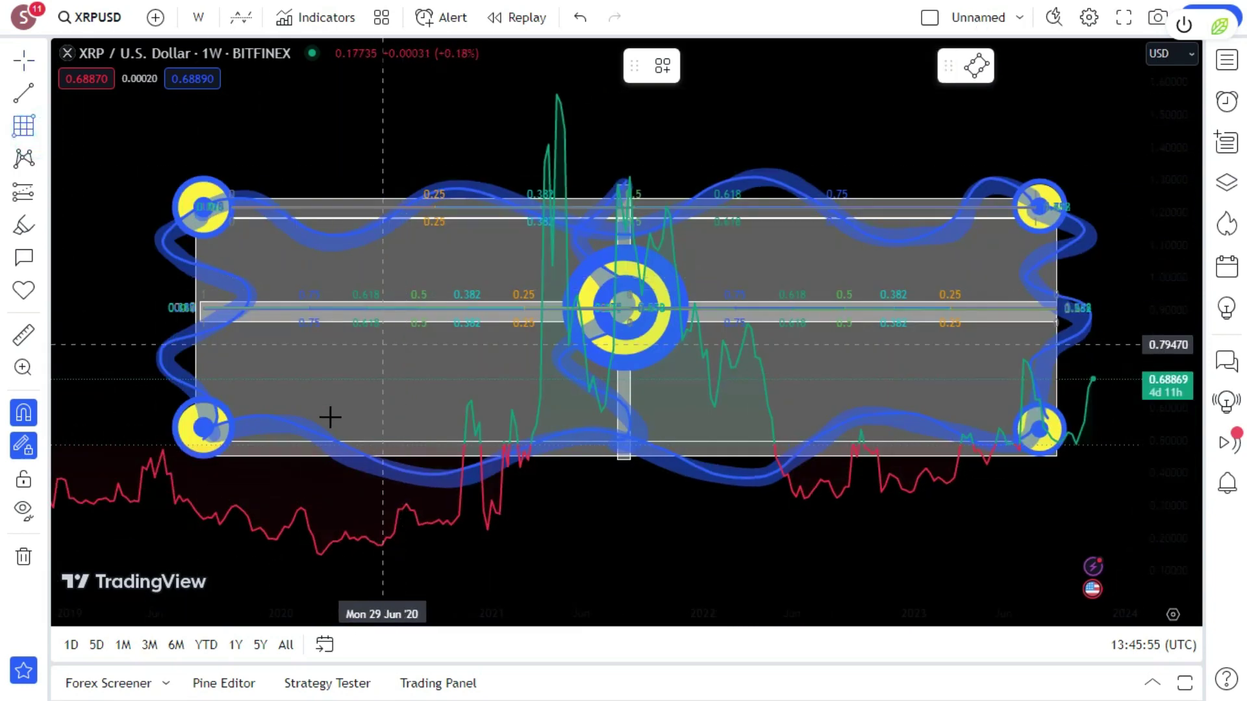
left_click(222, 448)
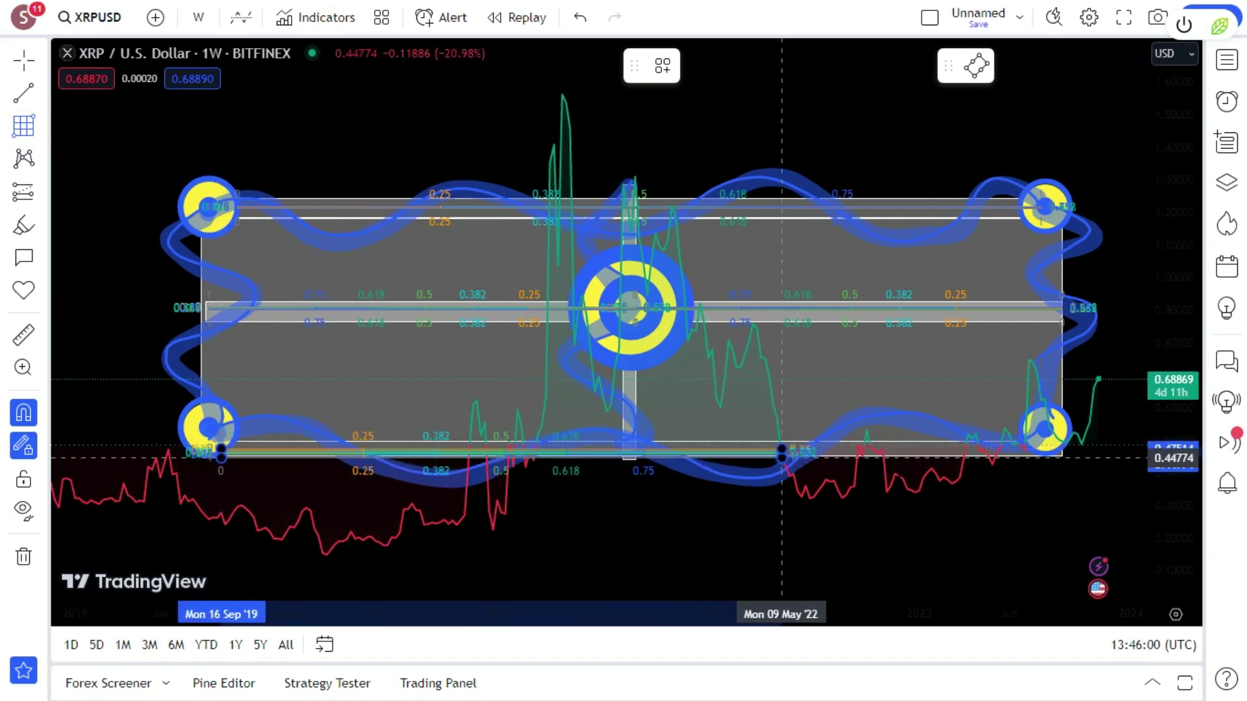
left_click(1032, 447)
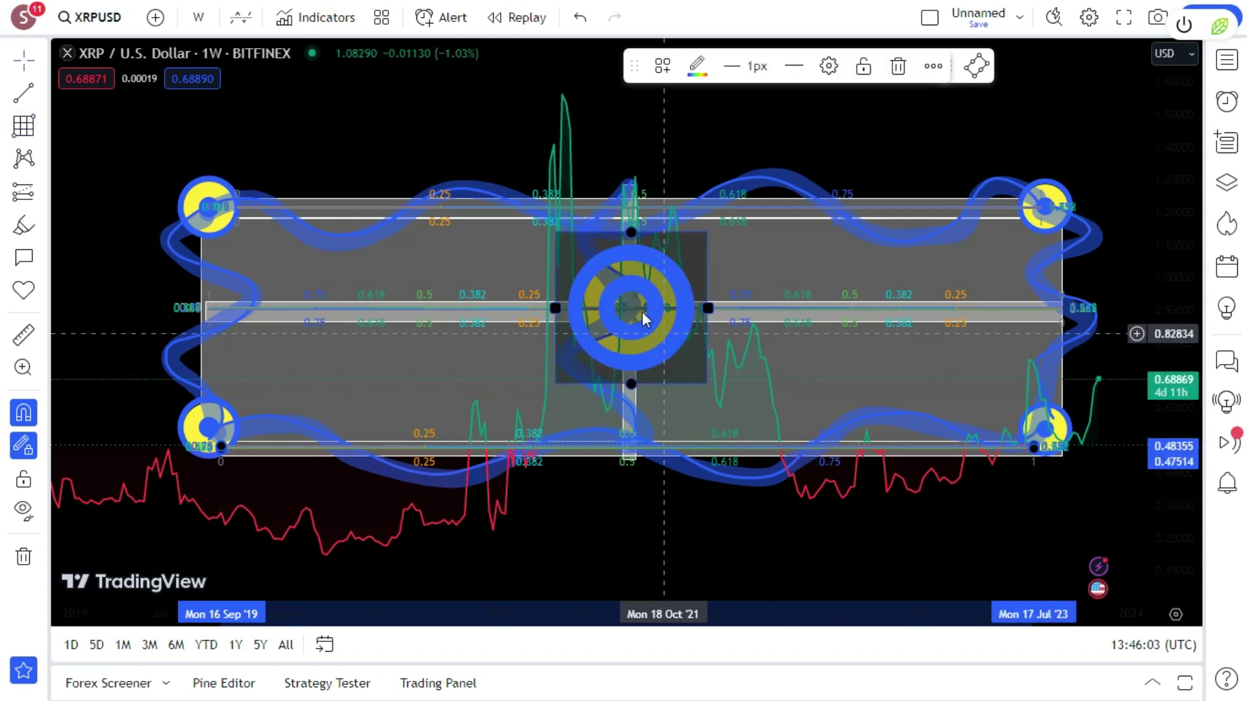
scroll(642, 312, "down", 3)
scroll(756, 239, "up", 4)
scroll(195, 120, "down", 1)
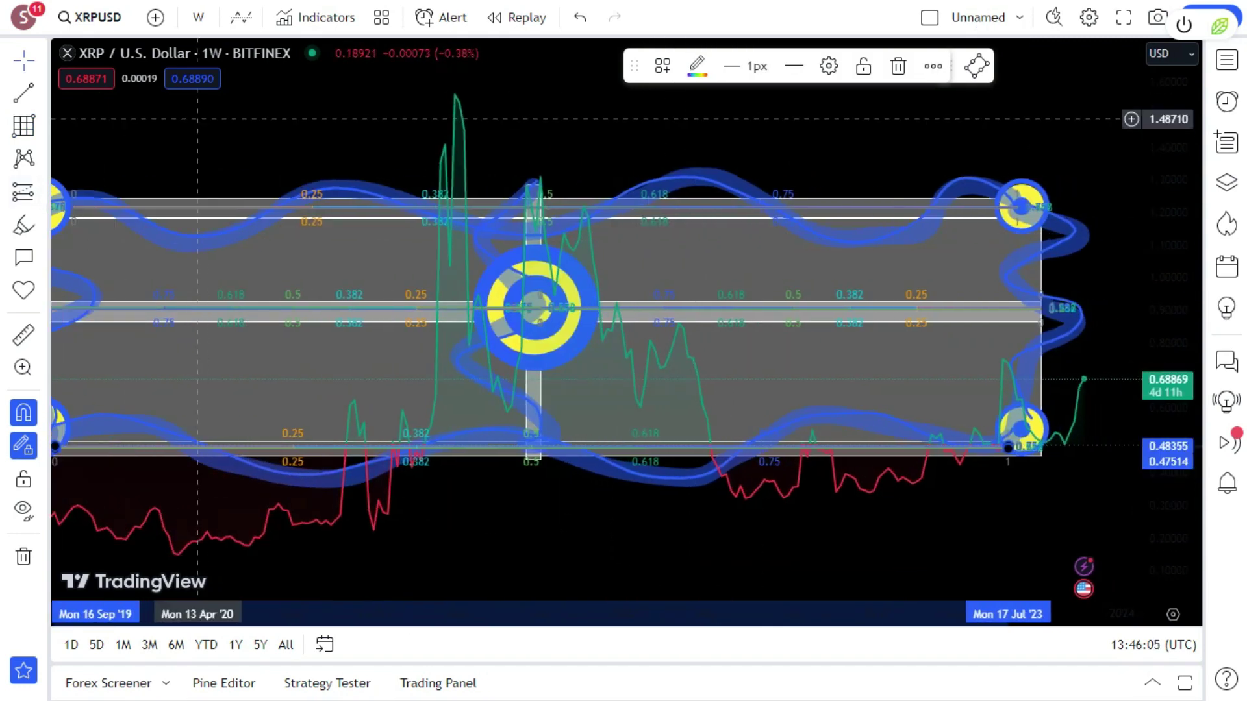
Step: Draw a Gann Box over the full height of the vertical centre bar and narrow it to the bar's width
left_click(23, 125)
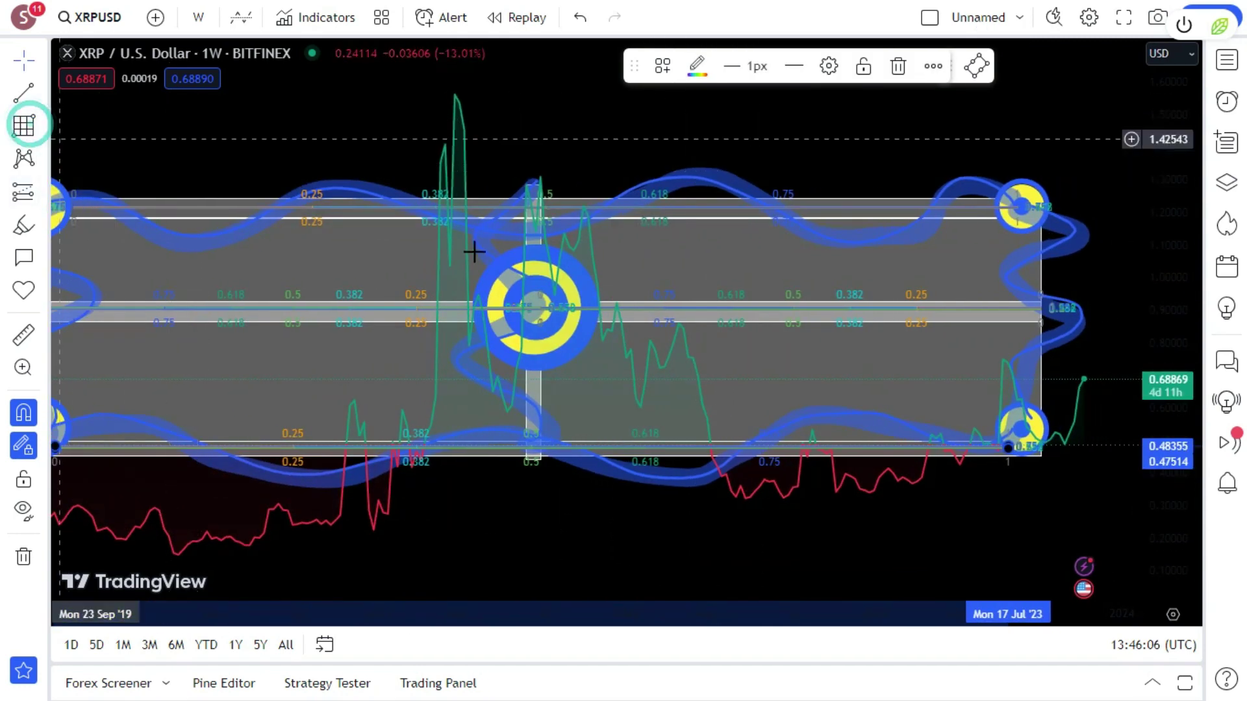
left_click(536, 195)
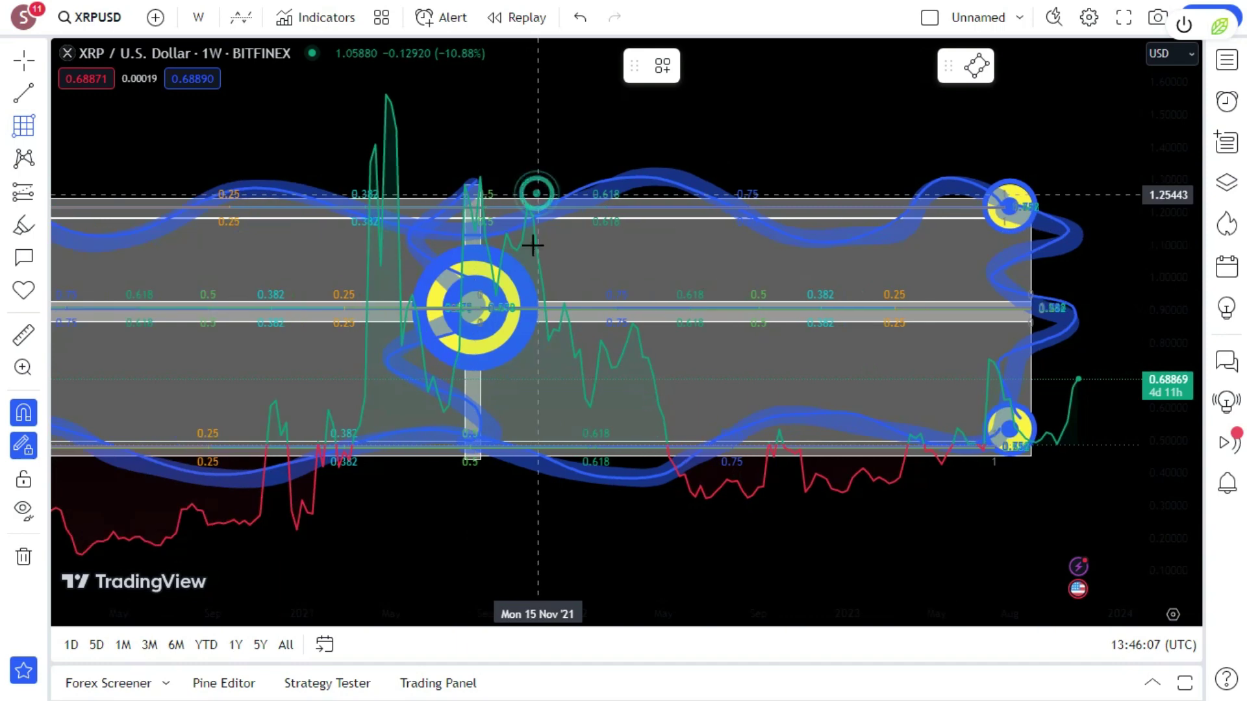
left_click(476, 450)
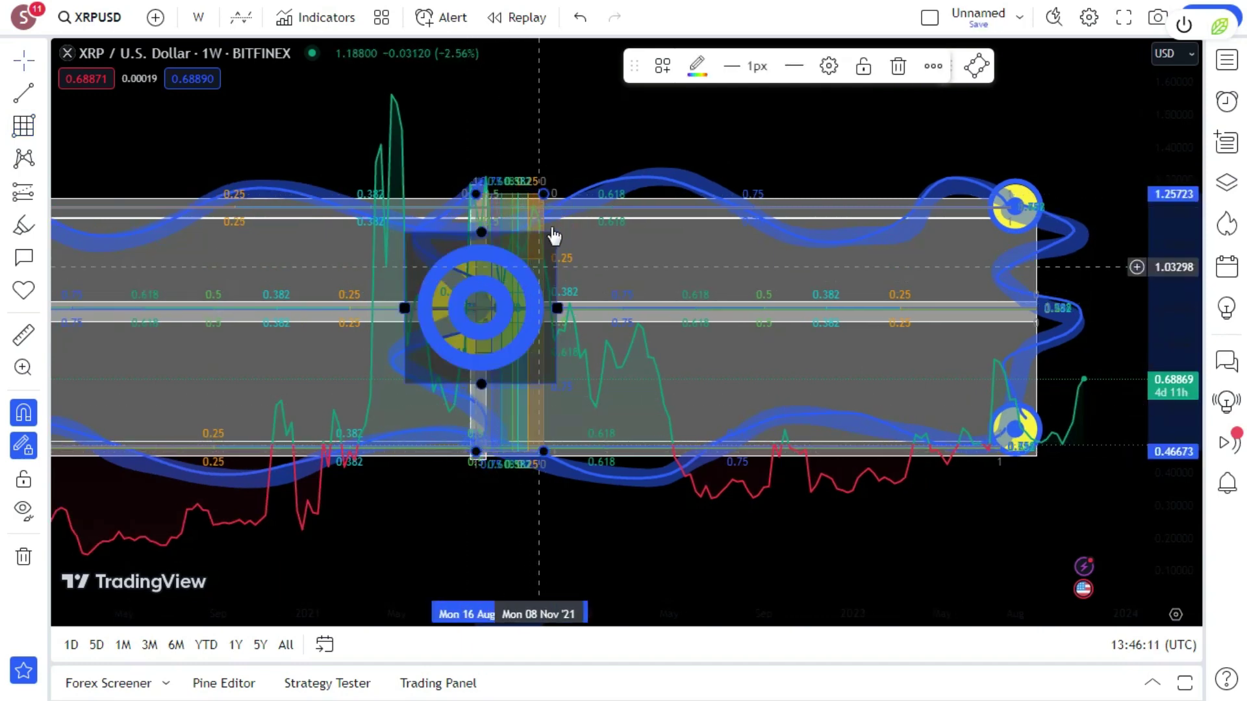
left_click_drag(543, 195, 477, 204)
scroll(578, 133, "down", 3)
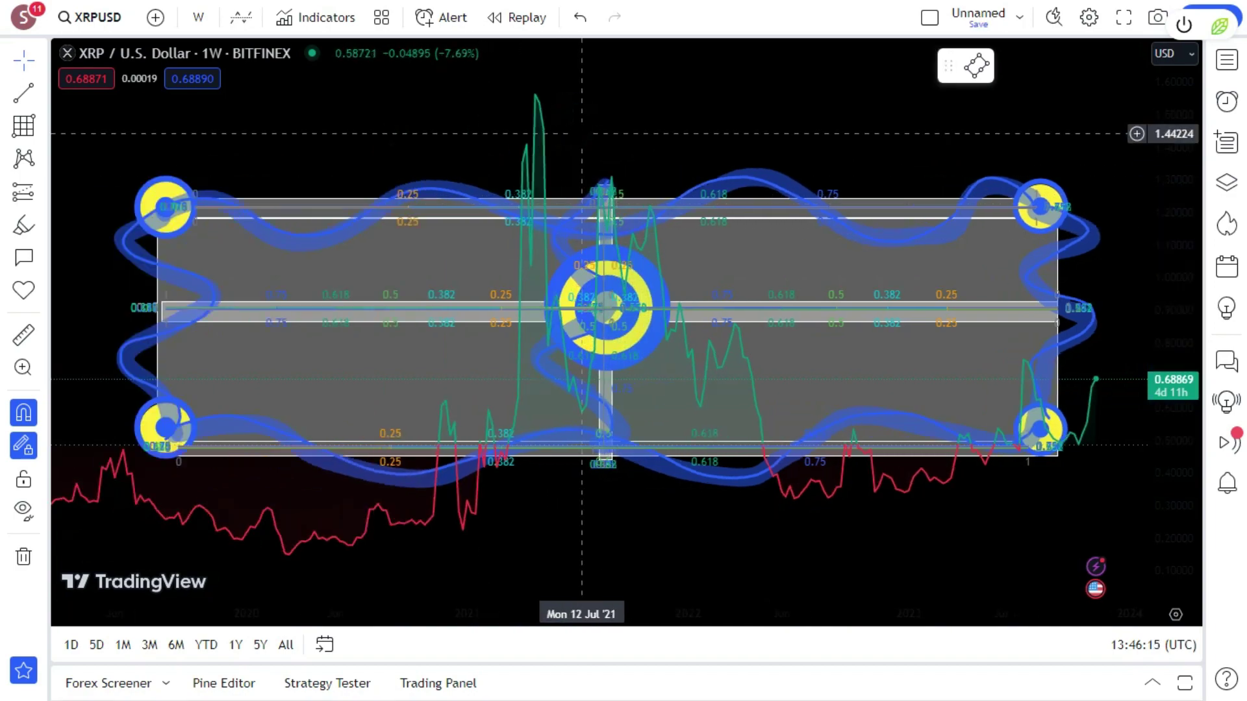
scroll(580, 134, "up", 3)
scroll(581, 133, "down", 5)
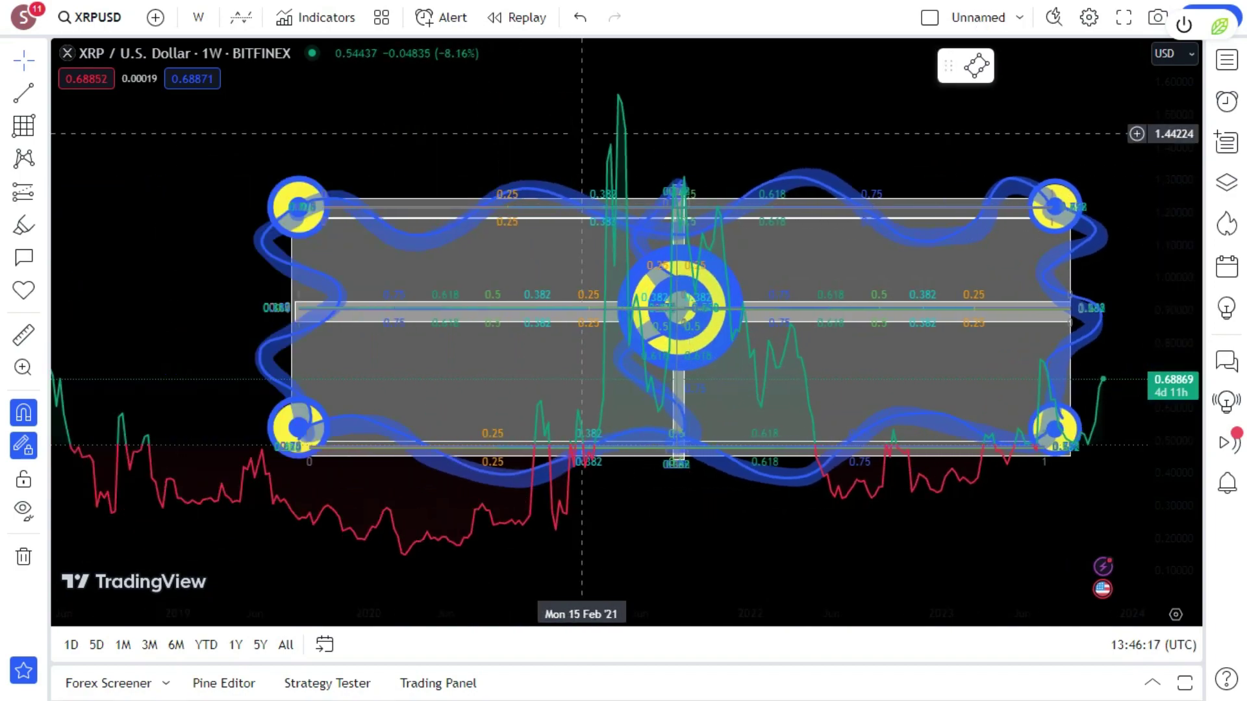
scroll(582, 133, "up", 2)
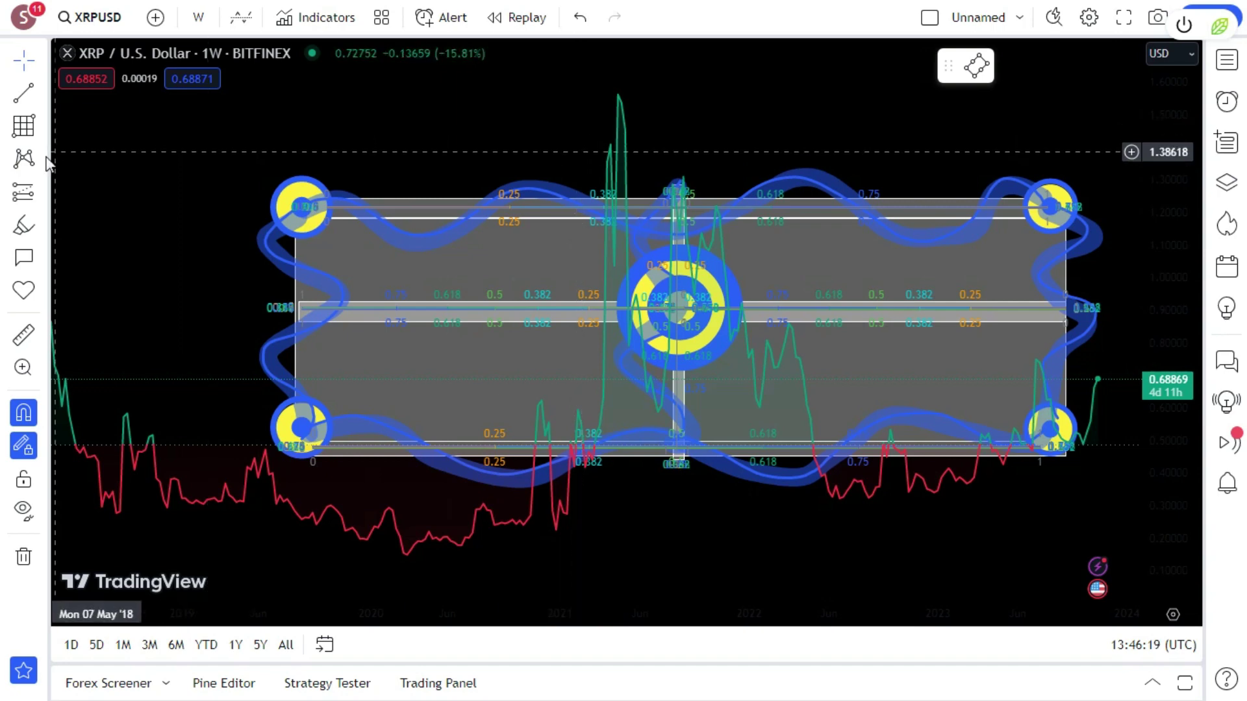
Step: Place an outlined star icon on the left wavy line near the middle bar, shrink it slightly and colour it yellow
left_click(41, 293)
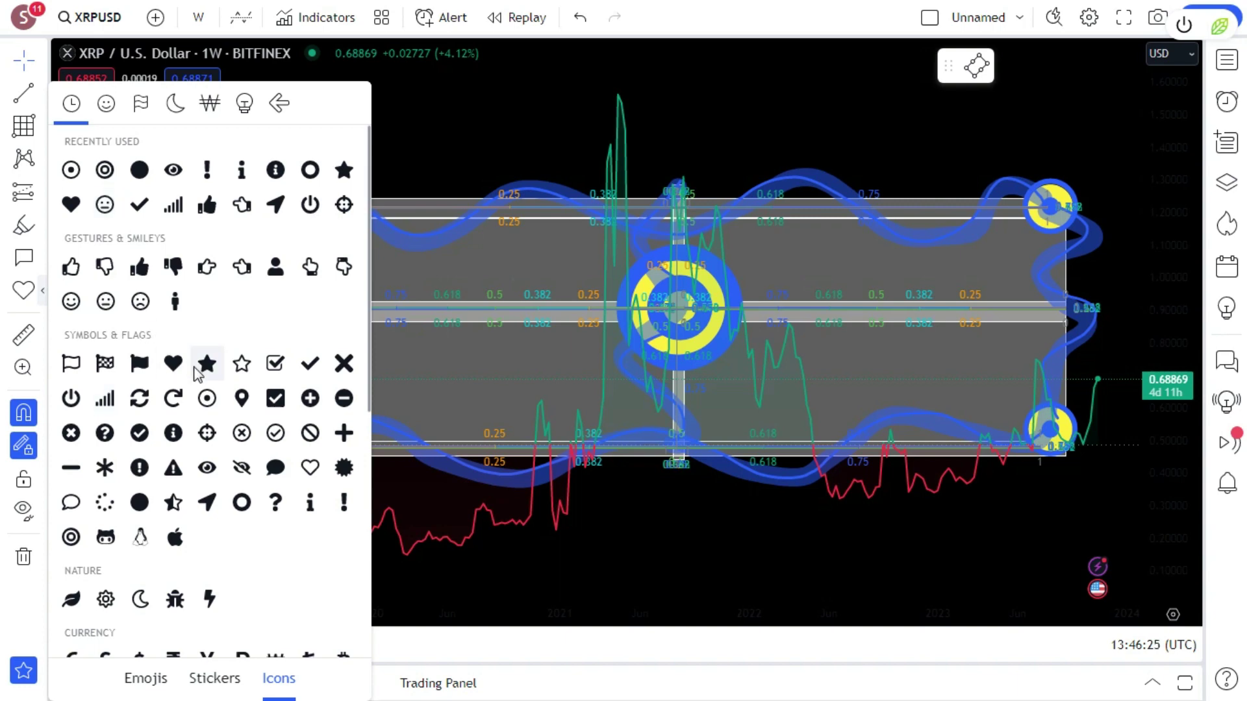
left_click(234, 363)
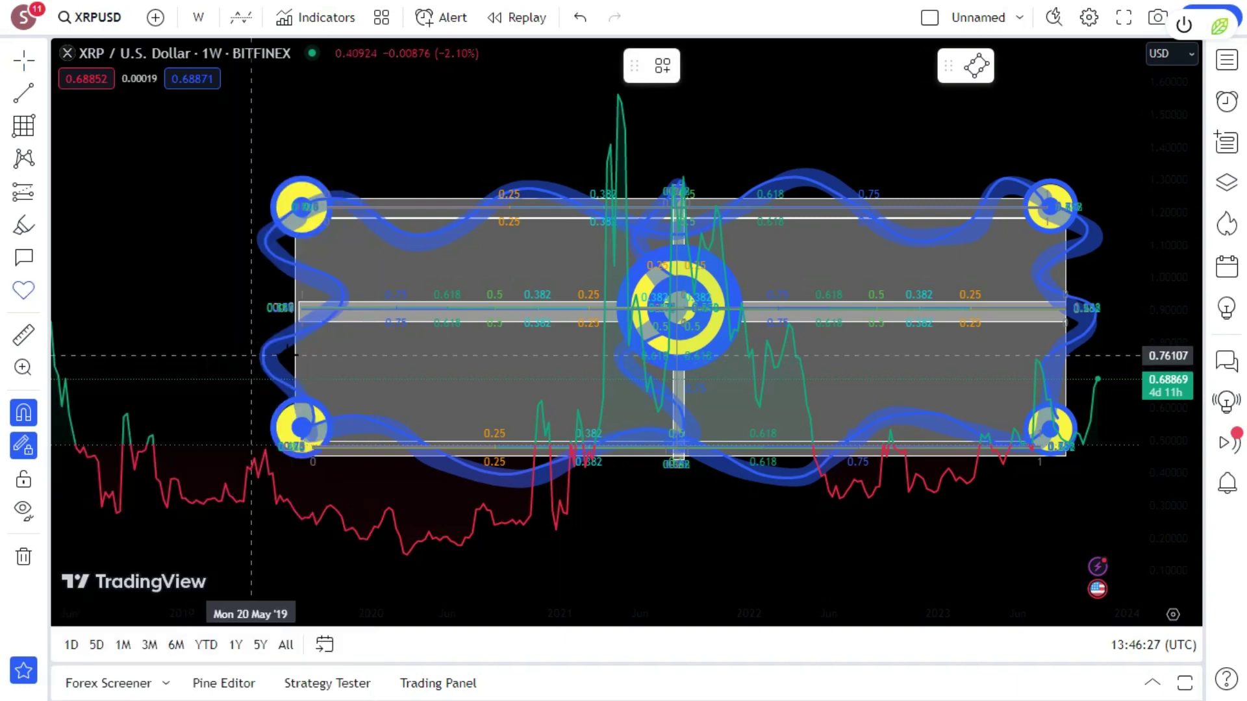
left_click(341, 300)
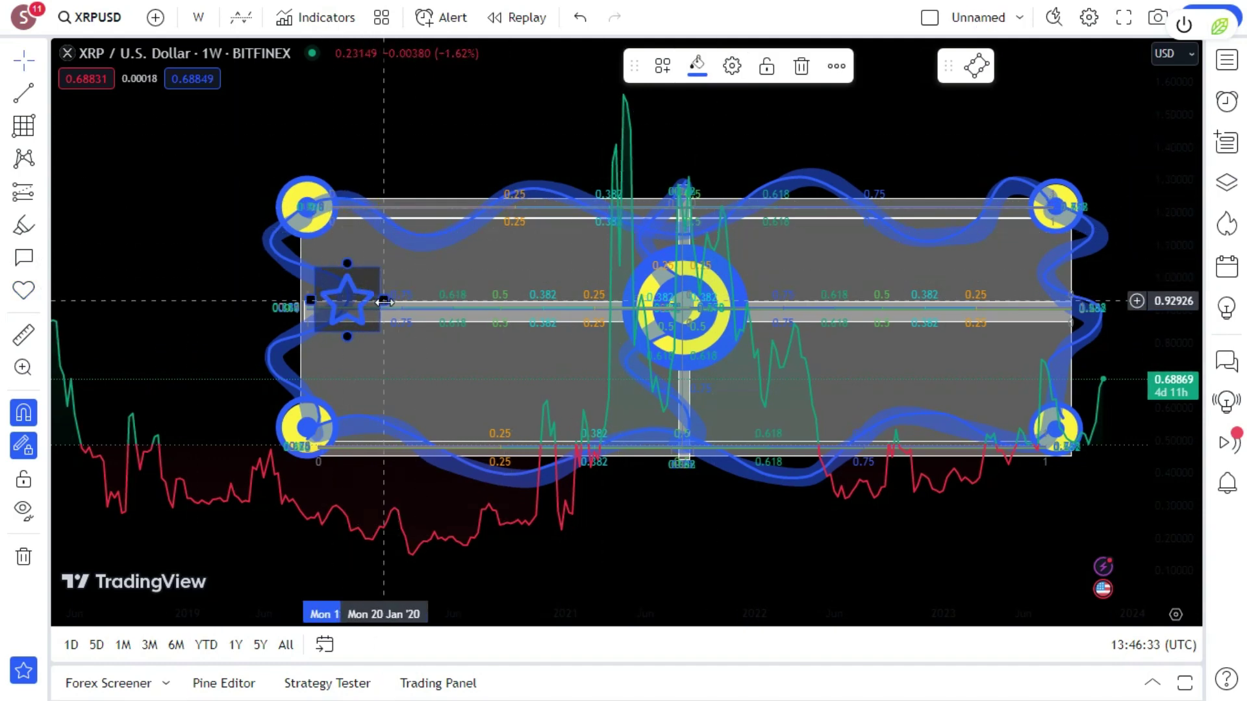
left_click_drag(384, 302, 372, 303)
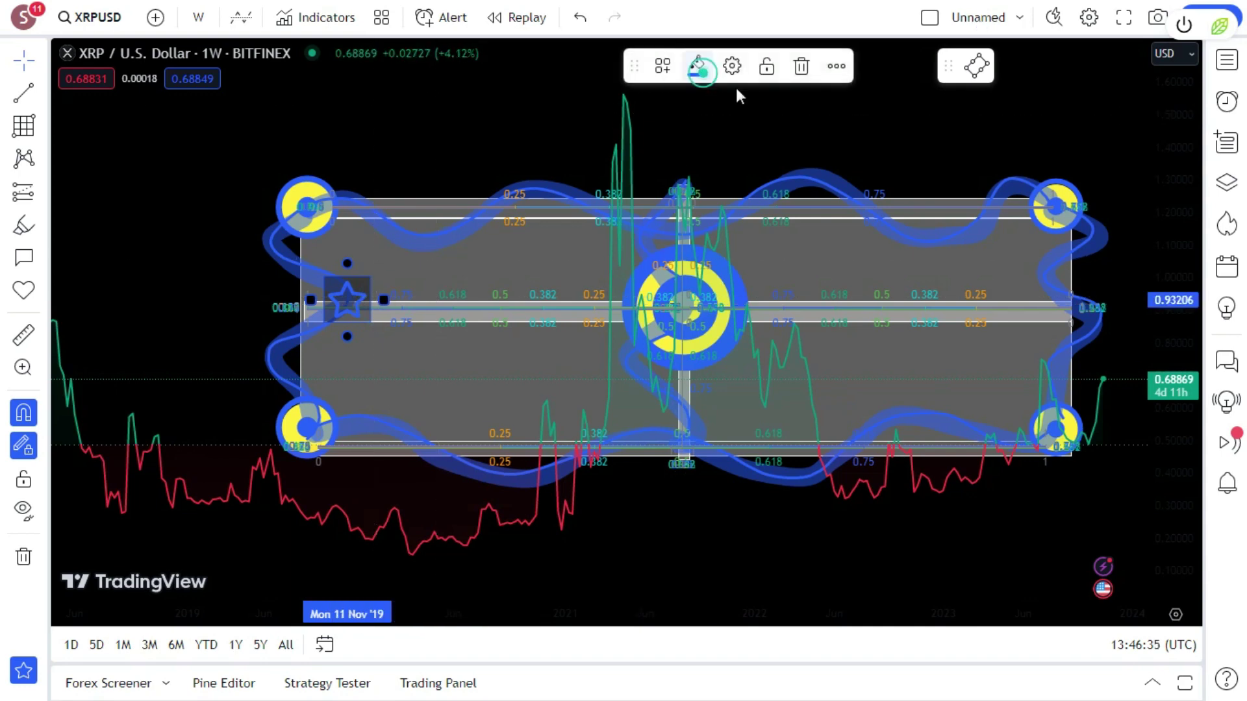
left_click(697, 66)
left_click(741, 124)
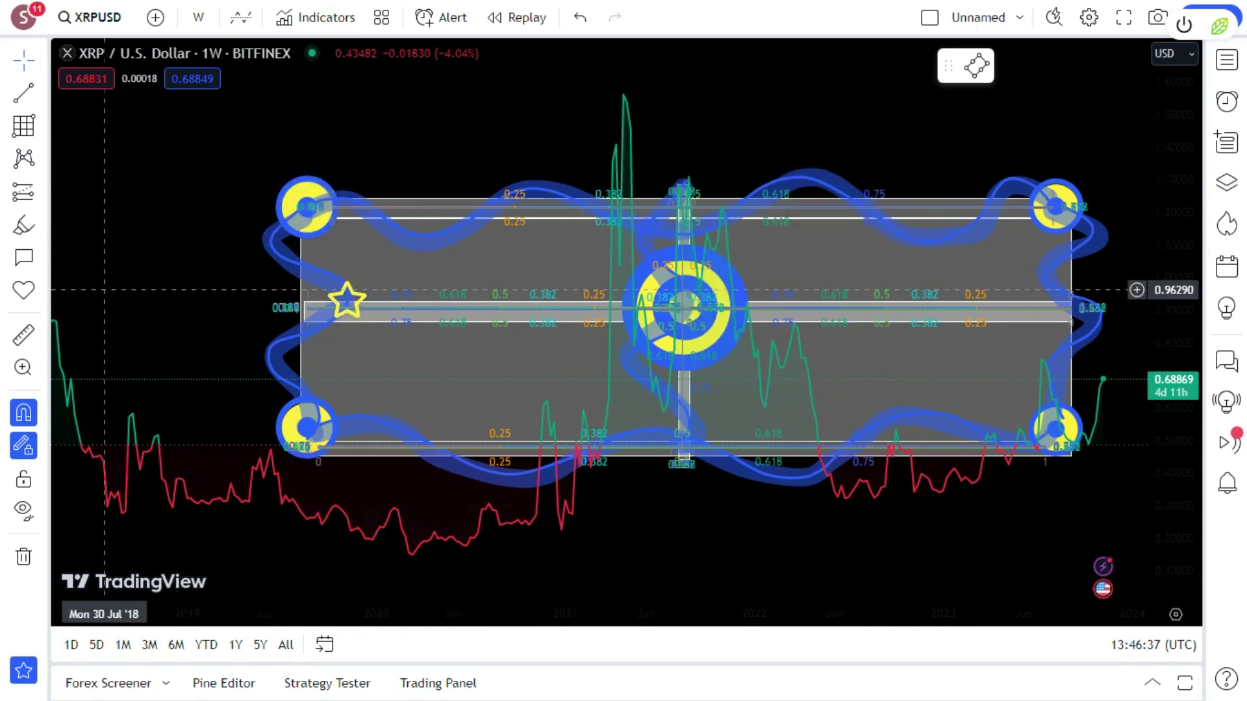
Step: Place four yellow outlined stars on the crests and troughs of the top wavy line, two on each side of the centre
left_click(26, 290)
left_click(71, 170)
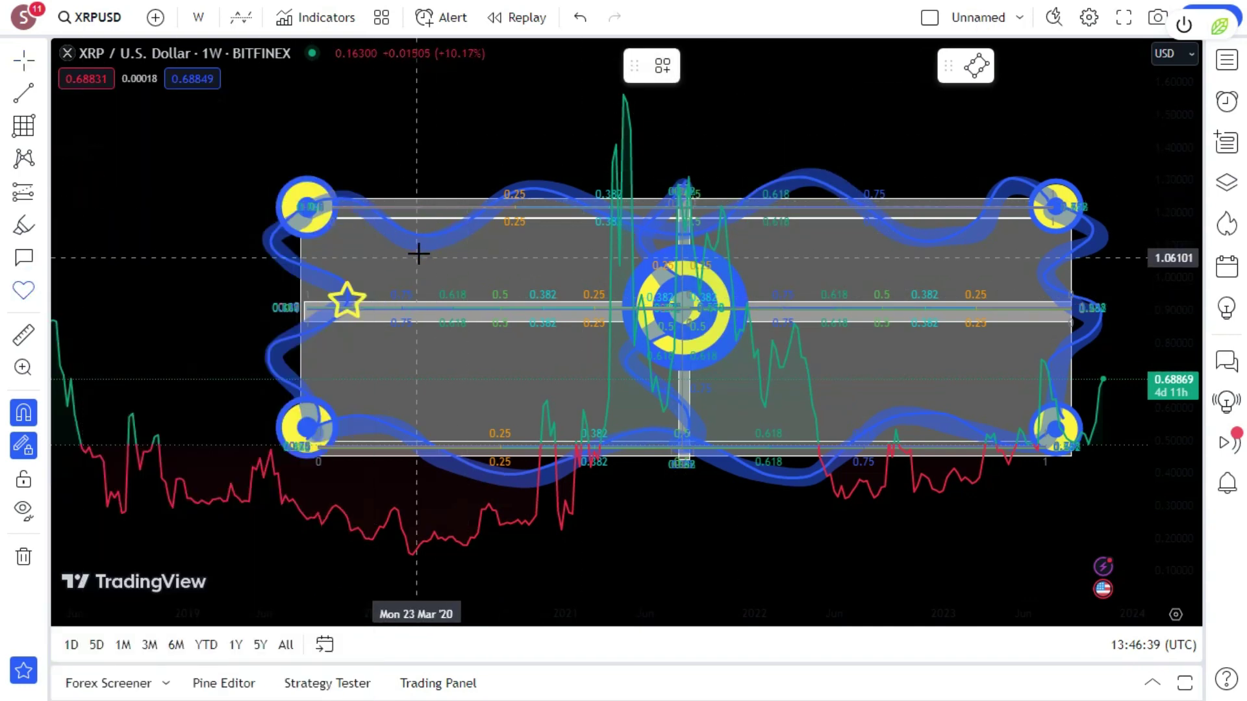
left_click(425, 240)
left_click(532, 184)
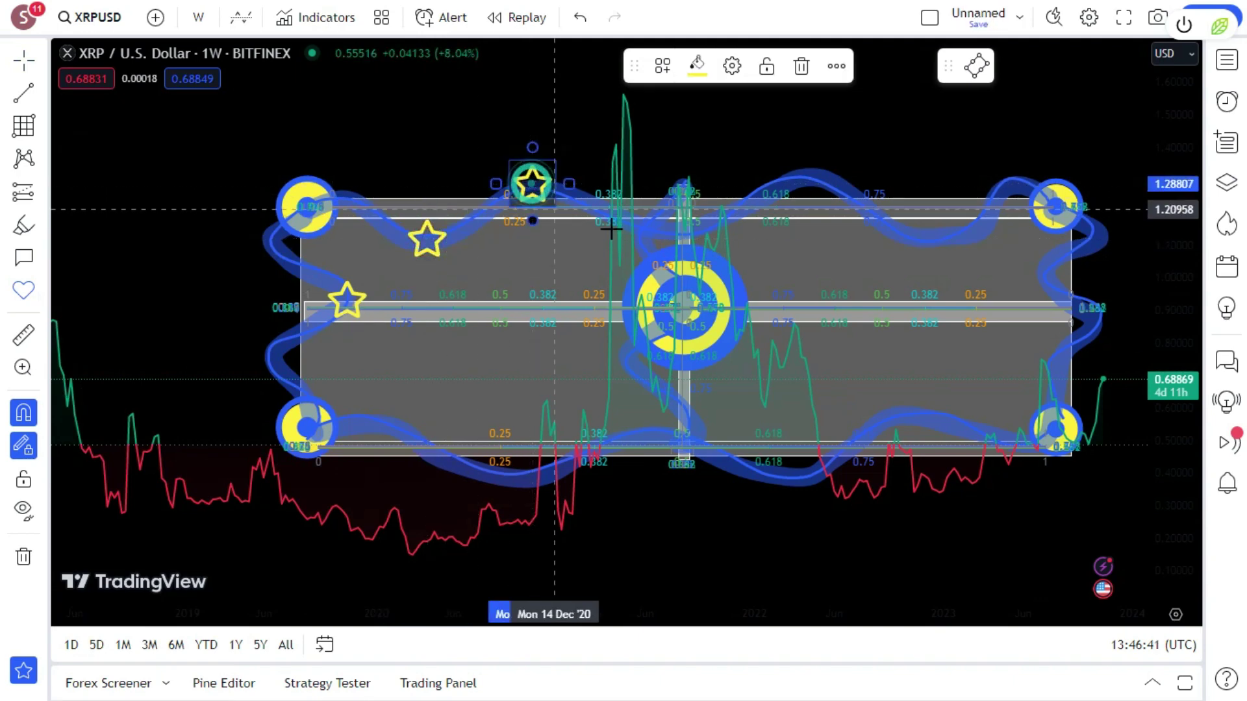
left_click(787, 179)
left_click(934, 241)
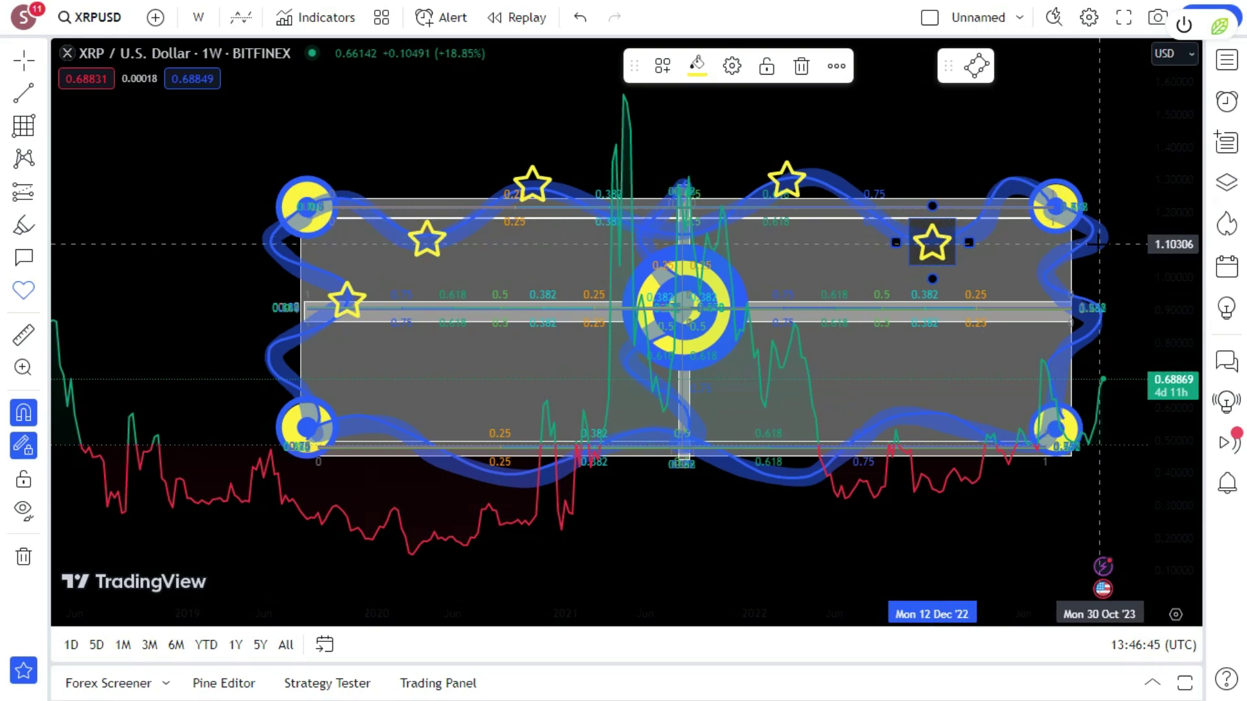
Step: Place three yellow outlined stars down the bends of the right wavy line
left_click(1042, 275)
left_click(1102, 313)
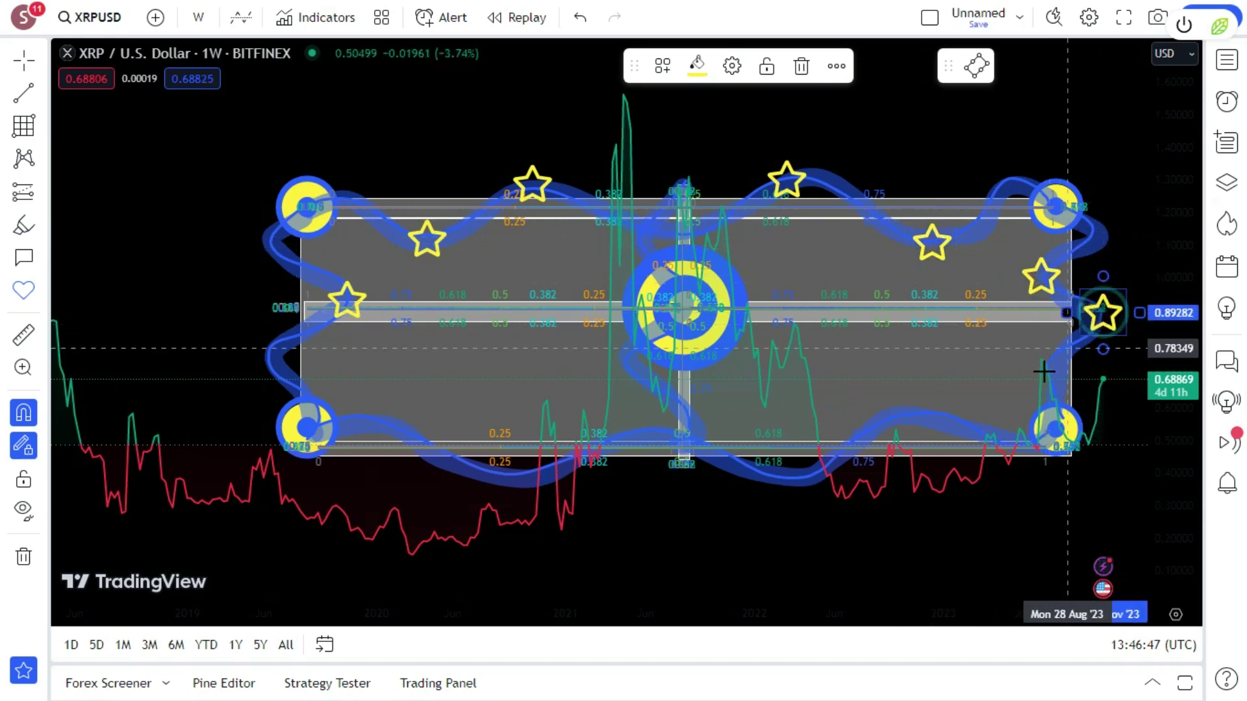
left_click(1047, 374)
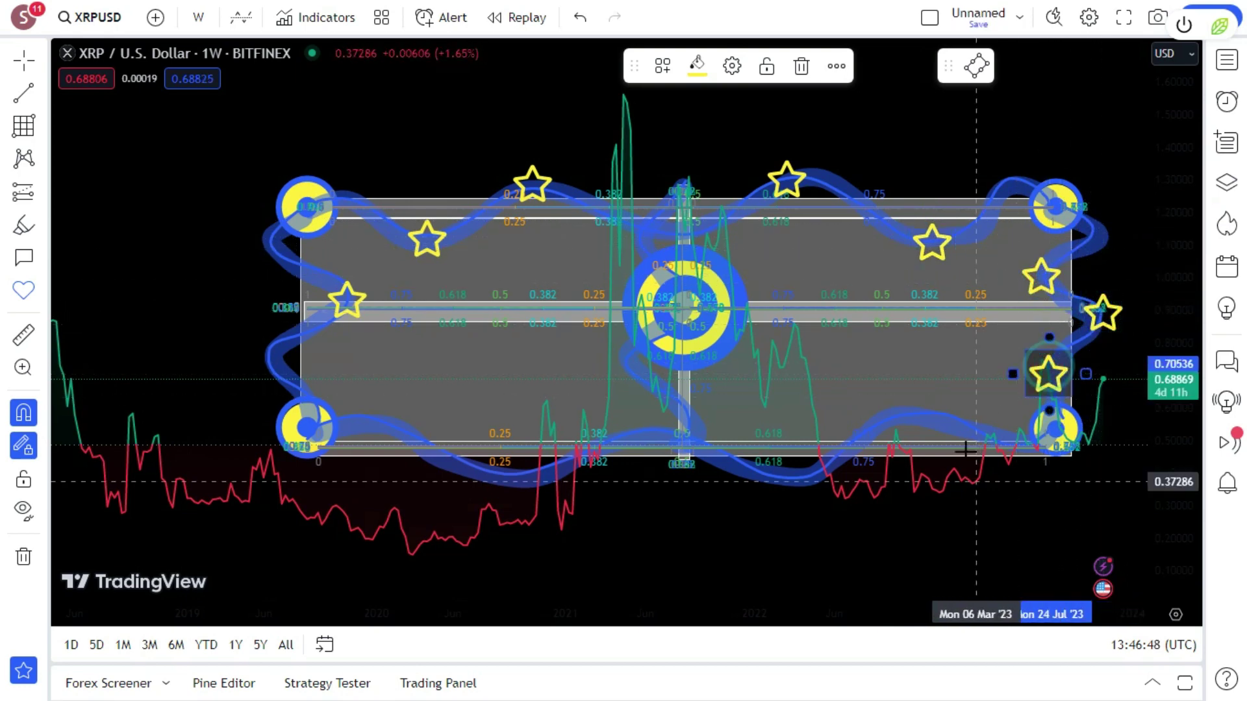
Step: Place five yellow stars from right to left along the bottom wave, one on the left wave and one atop the vertical centre bar
left_click(894, 423)
left_click(793, 483)
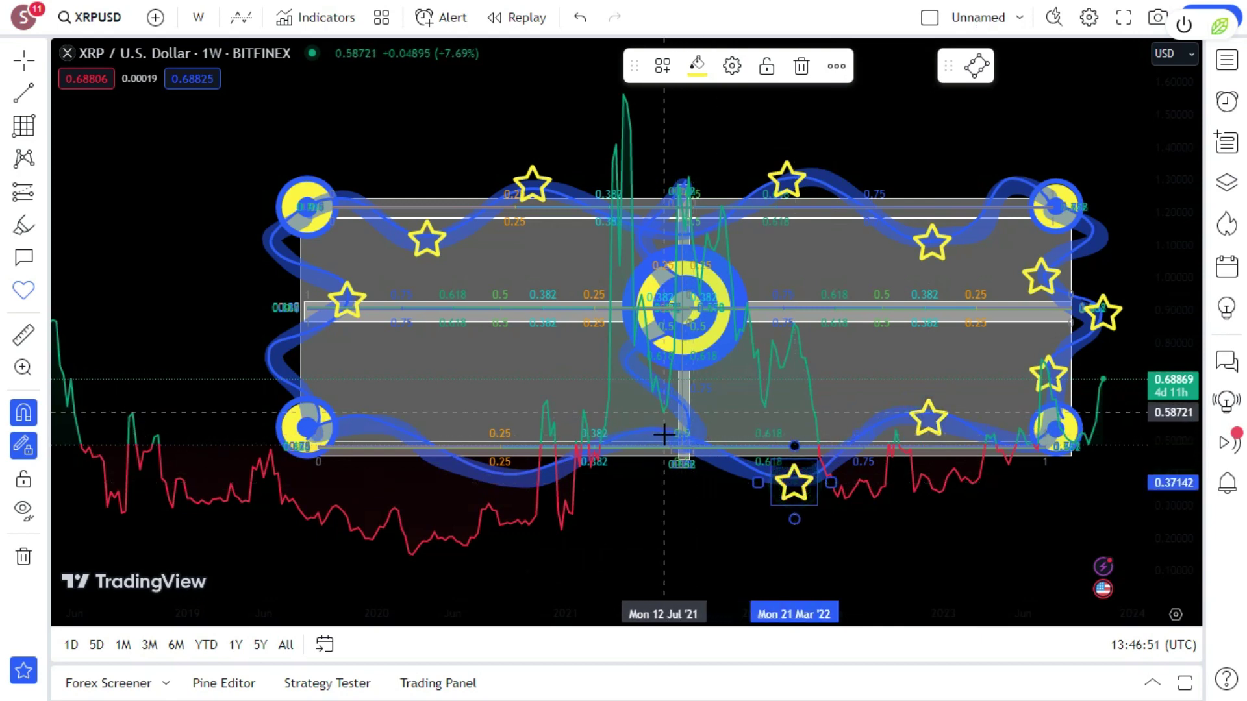
left_click(662, 411)
left_click(522, 525)
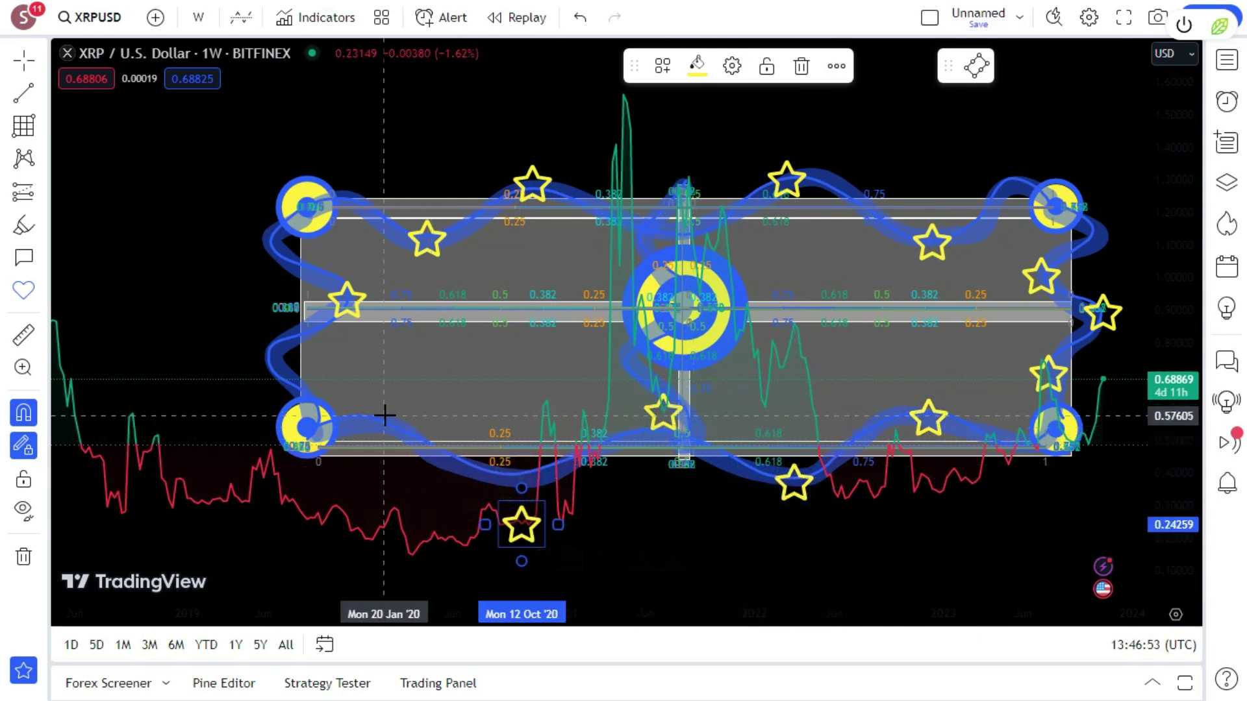
left_click(385, 425)
left_click(270, 349)
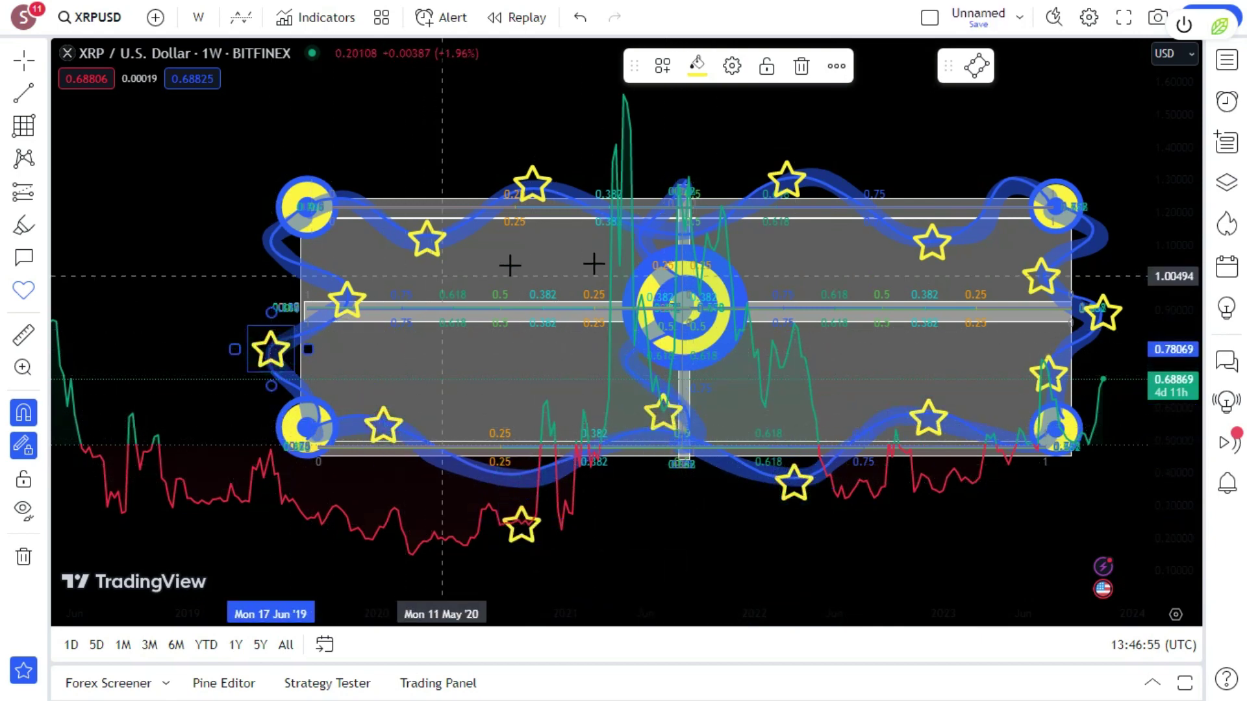
left_click(672, 196)
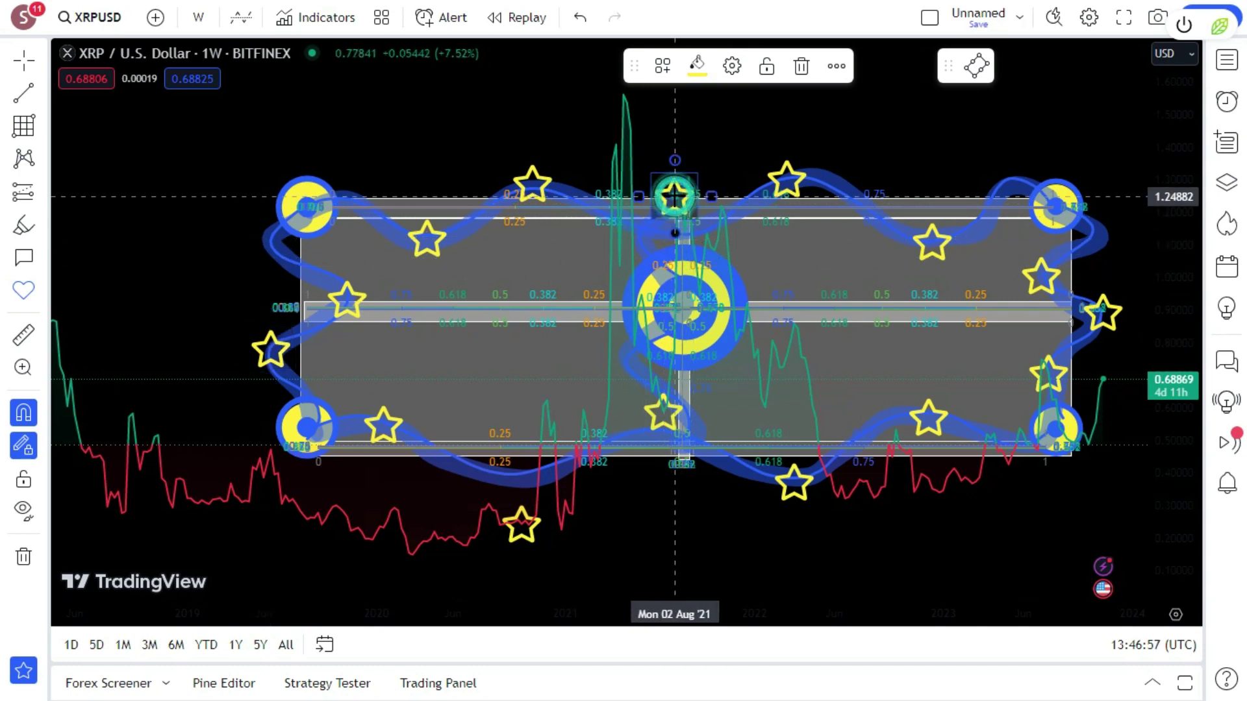
Step: Move the lower-centre star onto the vertical centre bar and the stray star below the chart design up onto the bottom wavy line
left_click(668, 421)
left_click_drag(669, 423, 693, 444)
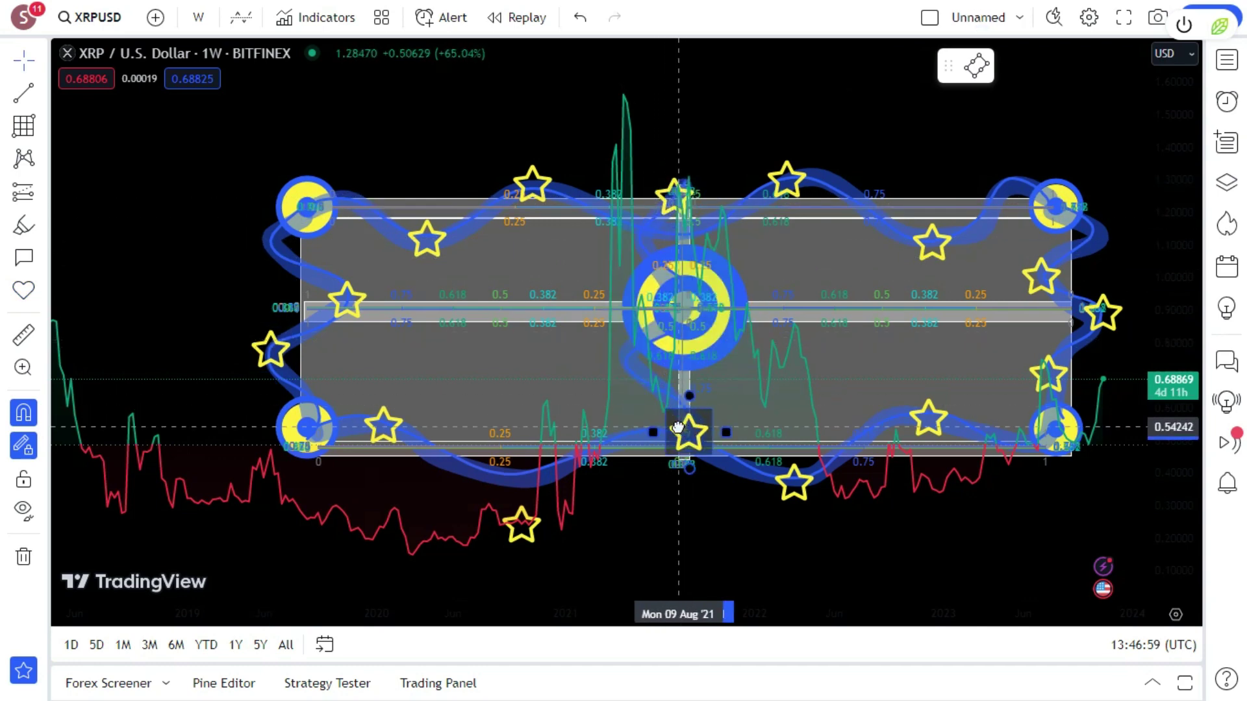
left_click_drag(521, 542, 533, 479)
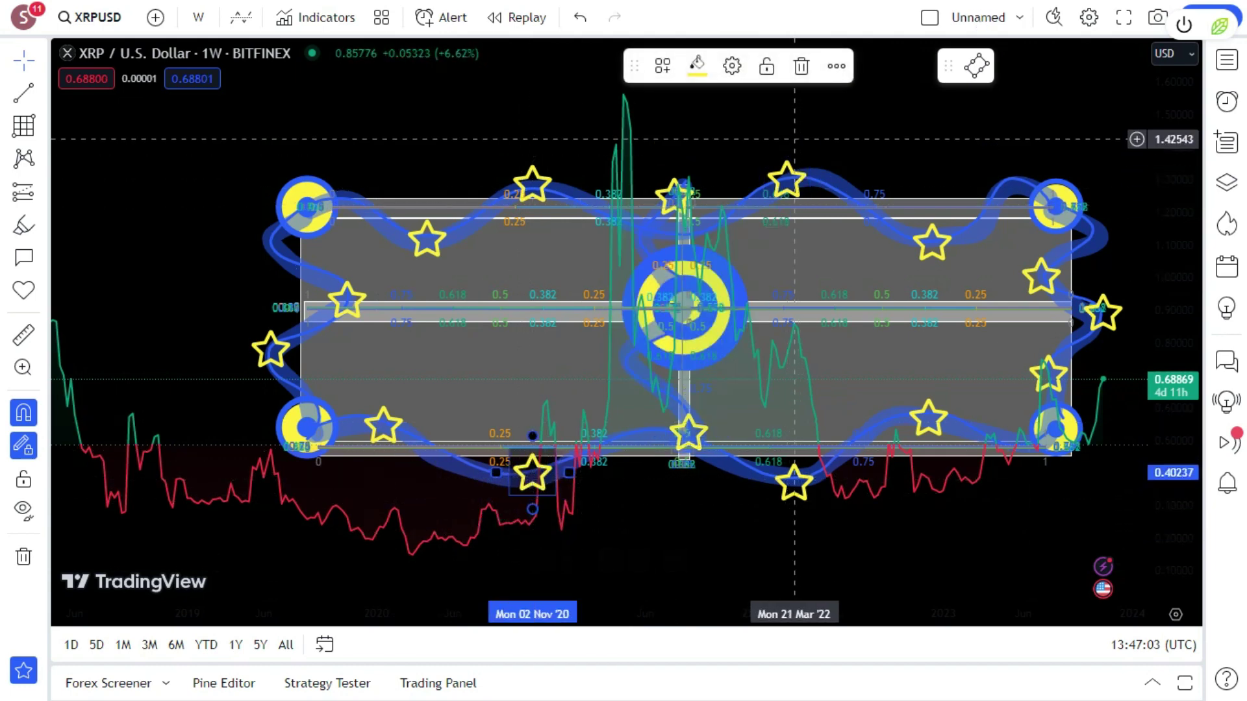
left_click(857, 112)
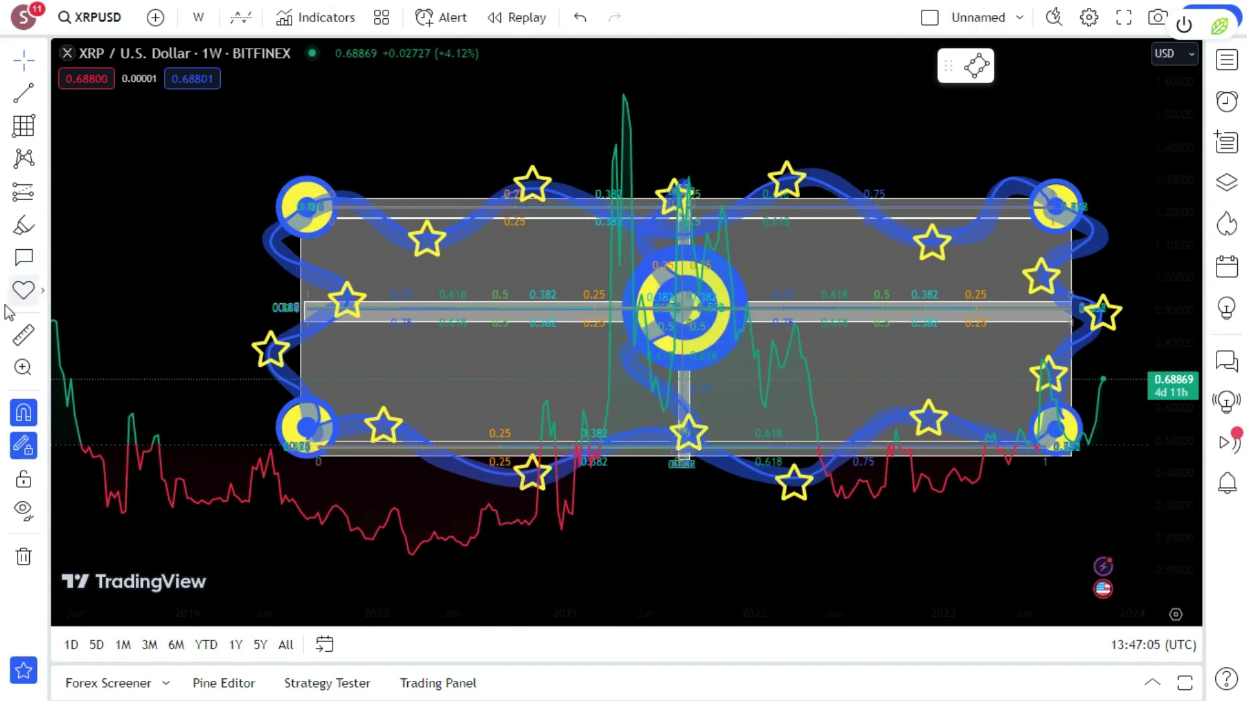
Step: Add another outlined star, colour it crimson and fit it at a smaller size inside the yellow star on the upper-left wave
left_click(24, 291)
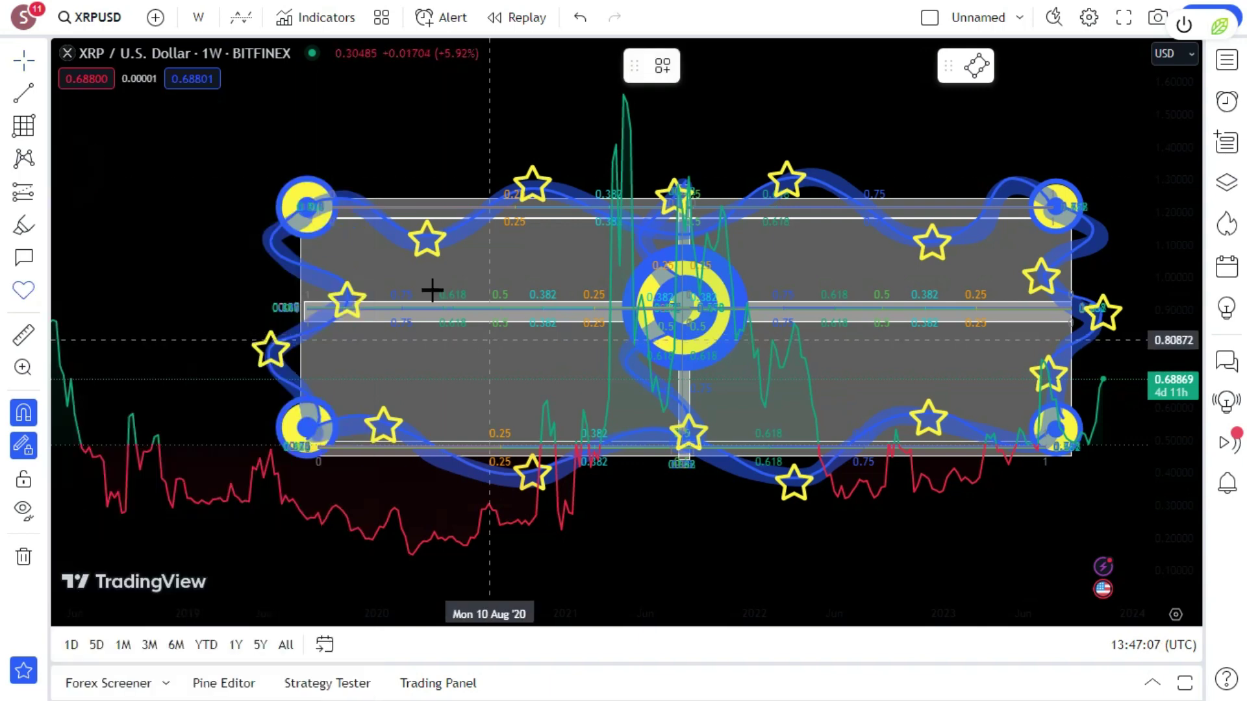
left_click(431, 287)
left_click(698, 65)
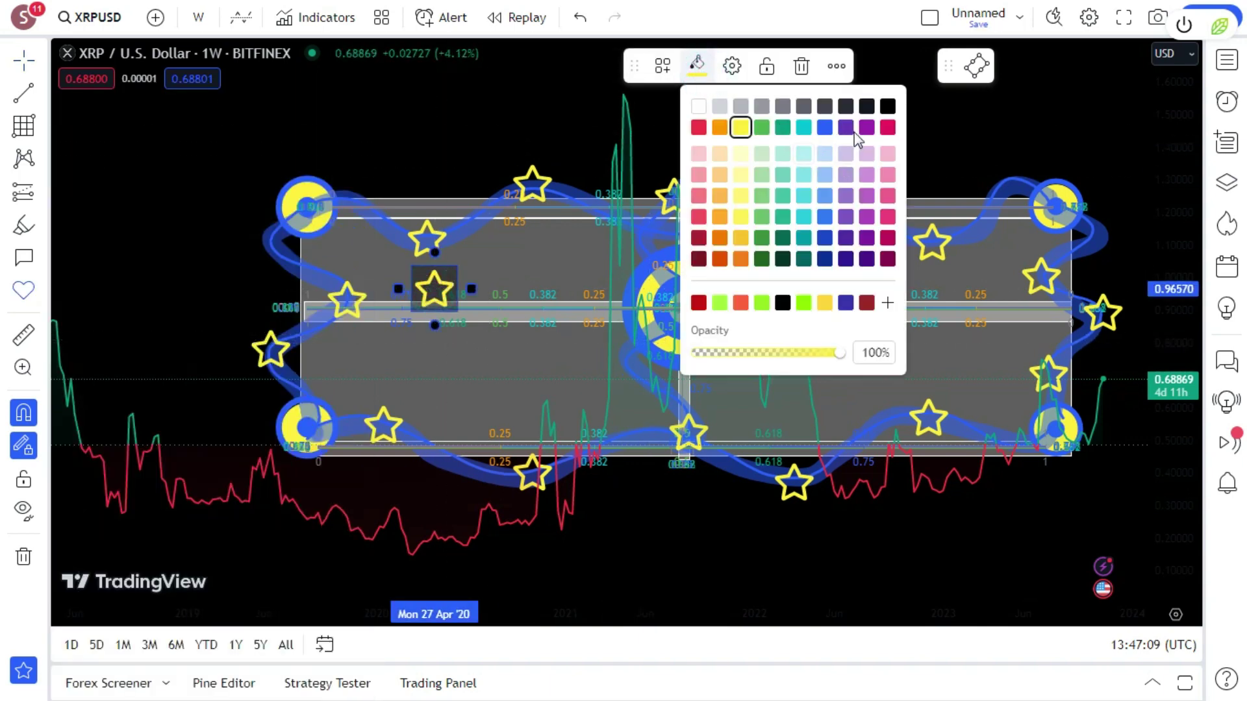
left_click(884, 125)
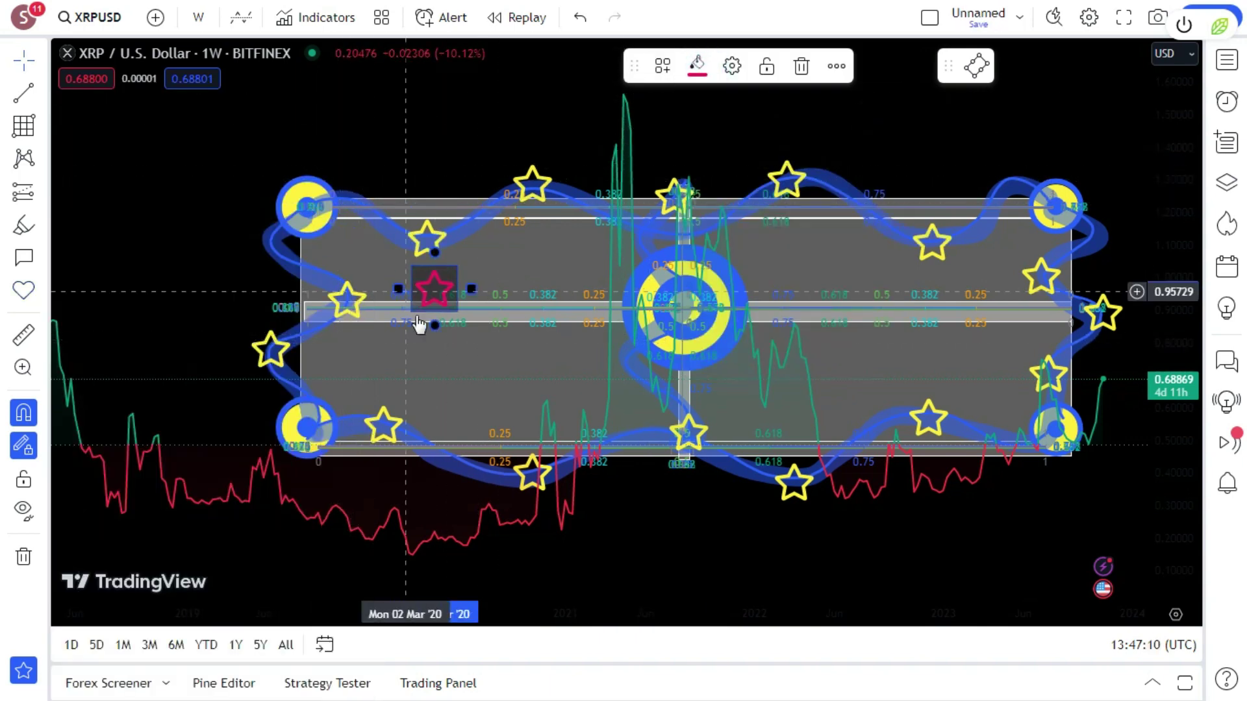
left_click_drag(431, 290, 464, 240)
left_click(420, 149)
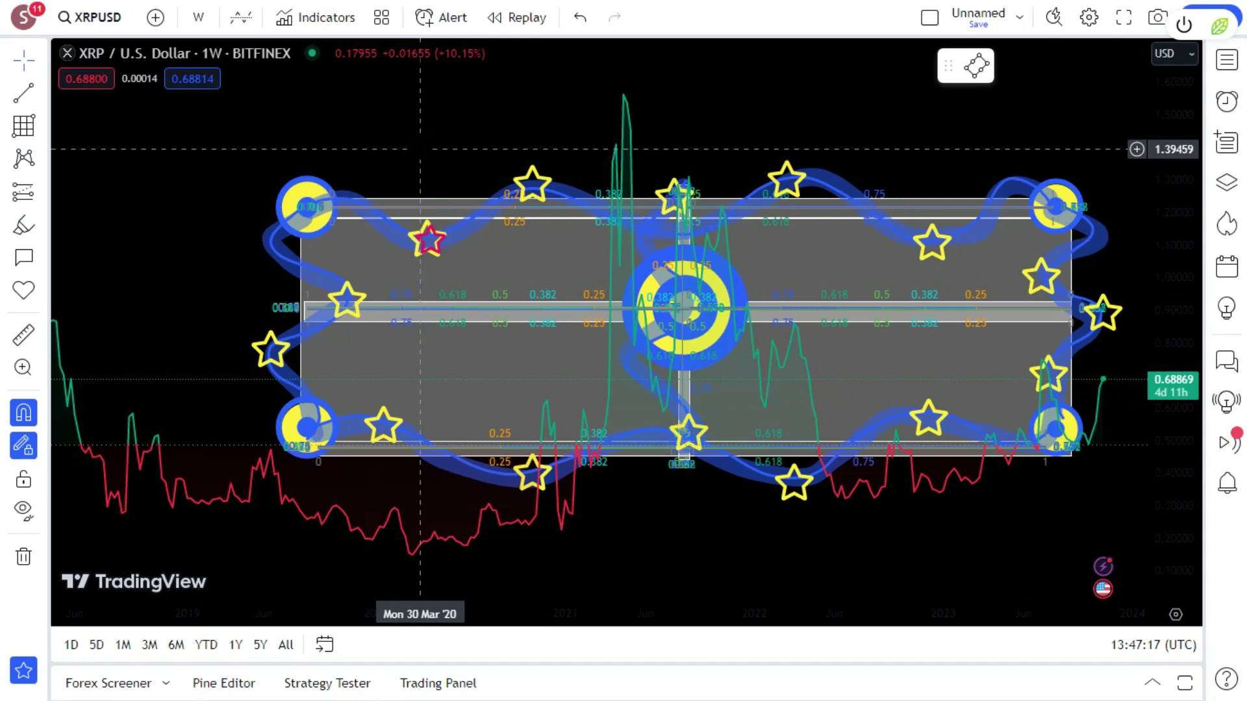
Step: Try orange and then red as the colour of the inner star on the upper-left wave
left_click(427, 241)
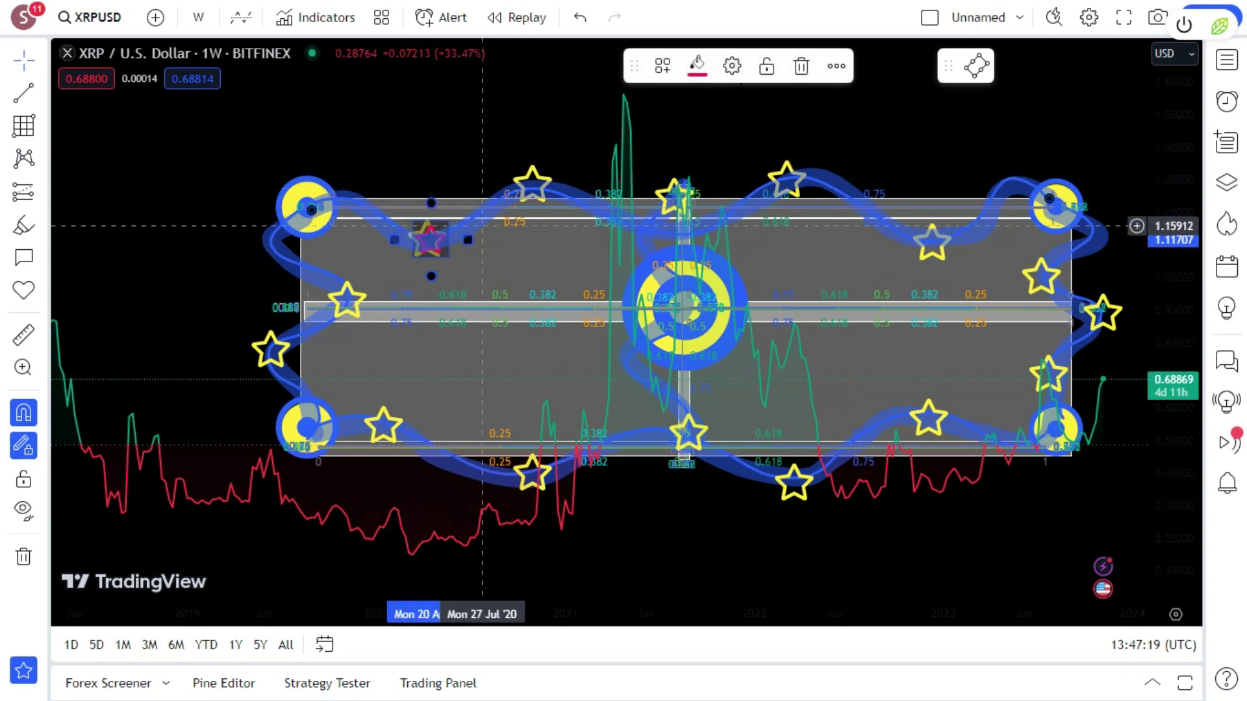
left_click(698, 67)
left_click(719, 127)
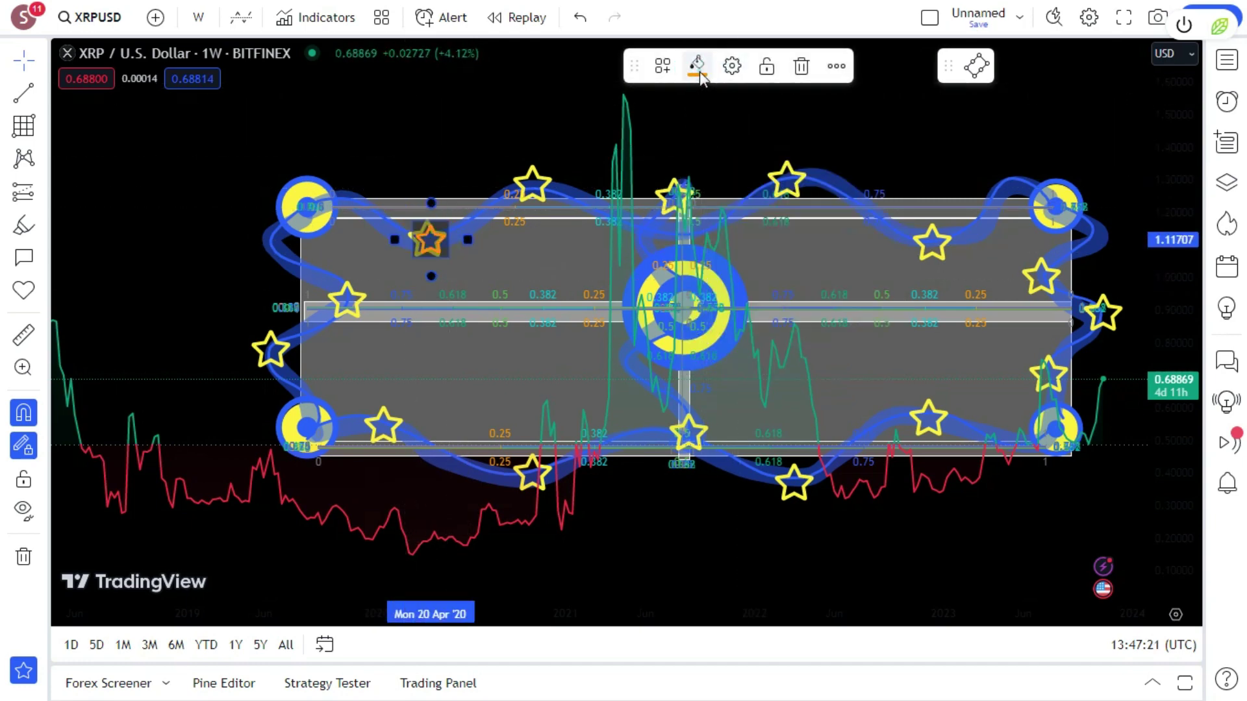
left_click(697, 66)
left_click(698, 128)
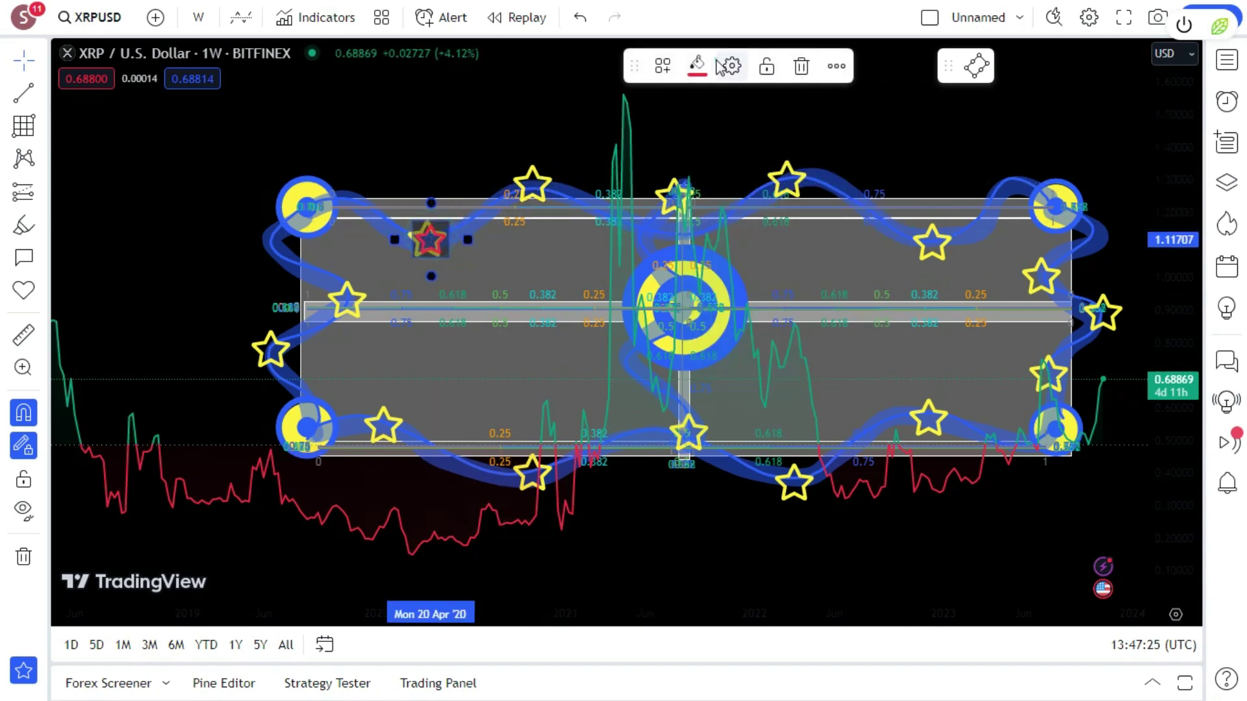
double_click(429, 240)
left_click(654, 97)
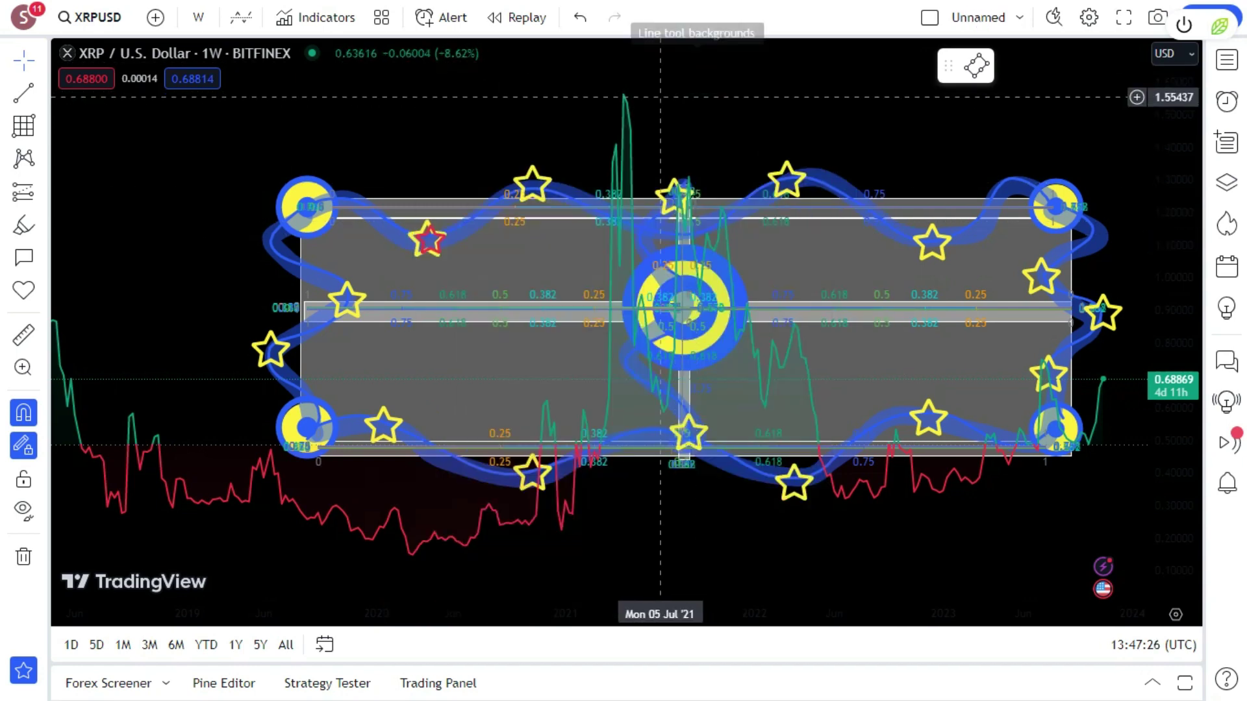
Step: Try white as the colour of the inner star on the upper-left wave
left_click(429, 242)
left_click(697, 67)
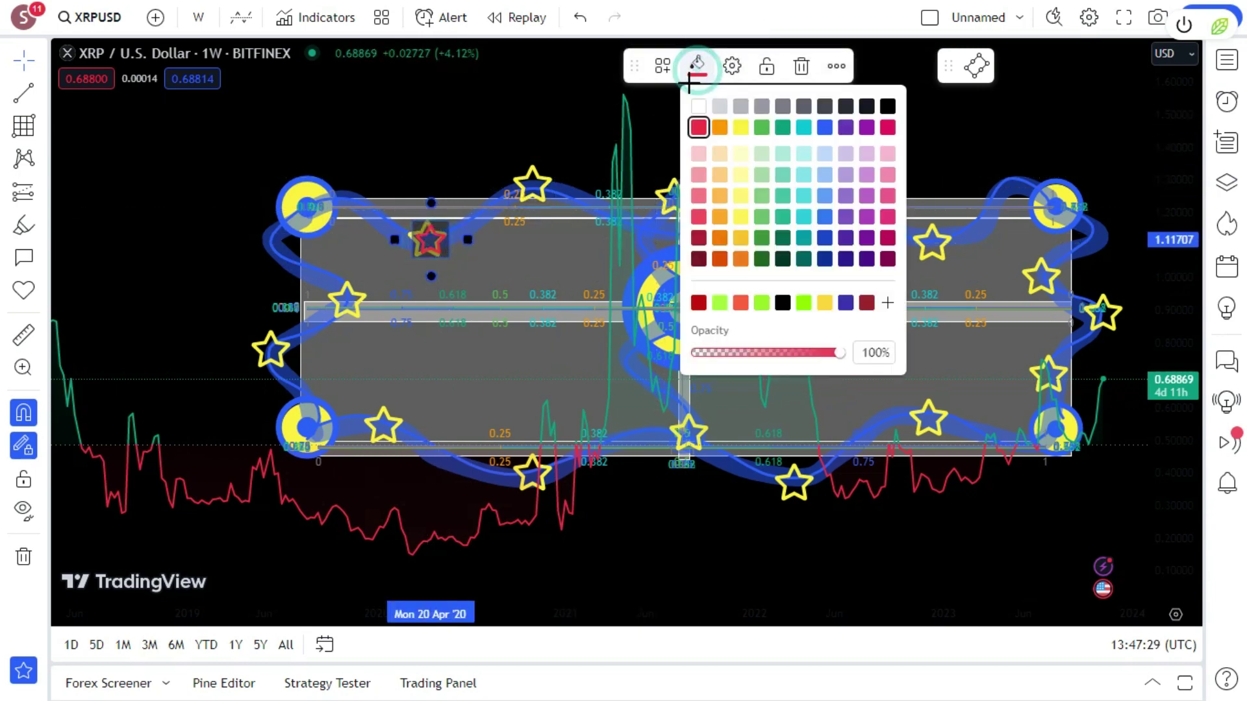
left_click(698, 105)
left_click(427, 143)
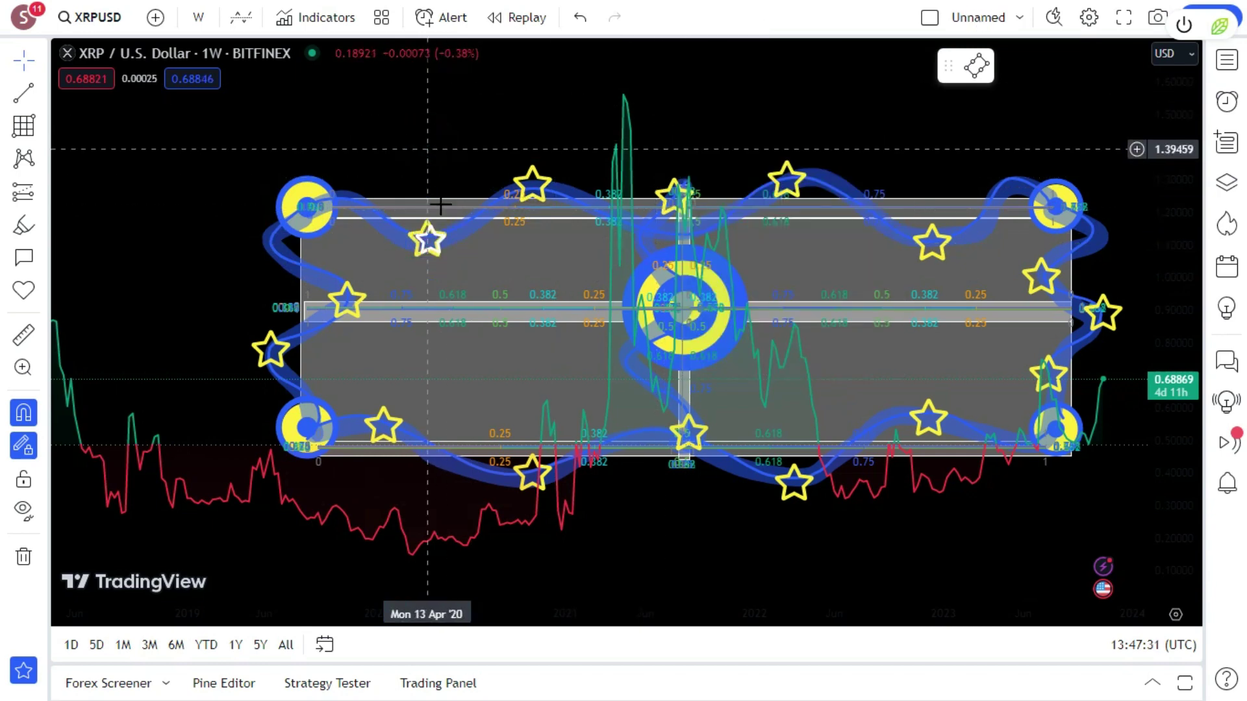
Step: Colour the inner star on the upper-left wave bright pink at 100% opacity
left_click(430, 242)
left_click(696, 65)
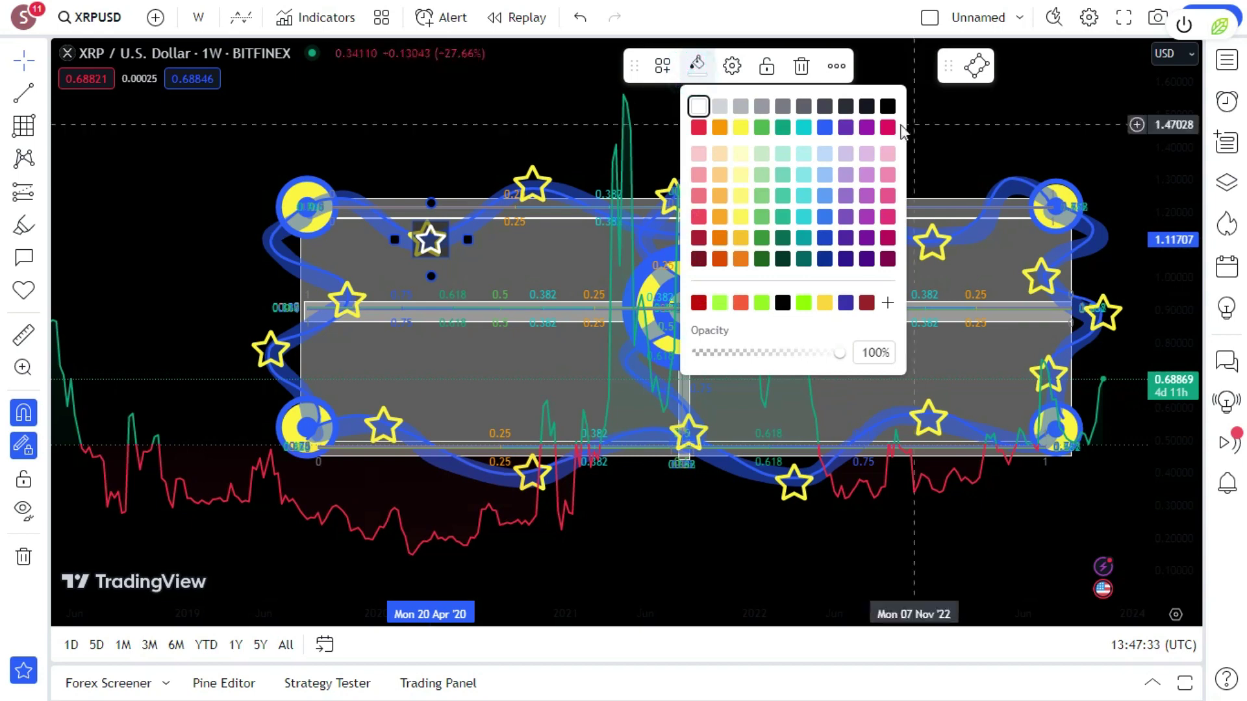
left_click(888, 127)
left_click(299, 152)
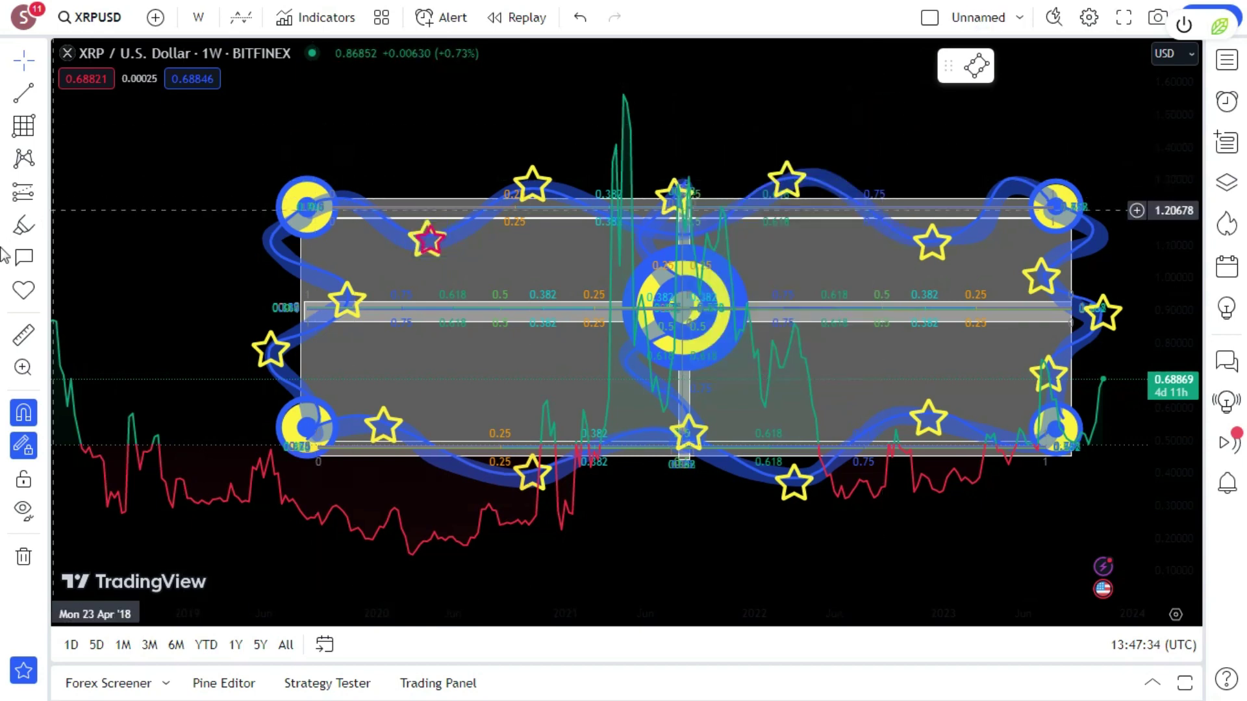
Step: Place four pink outlined stars near the yellow stars on the left wave and the left half of the bottom wave
left_click(20, 286)
left_click(70, 175)
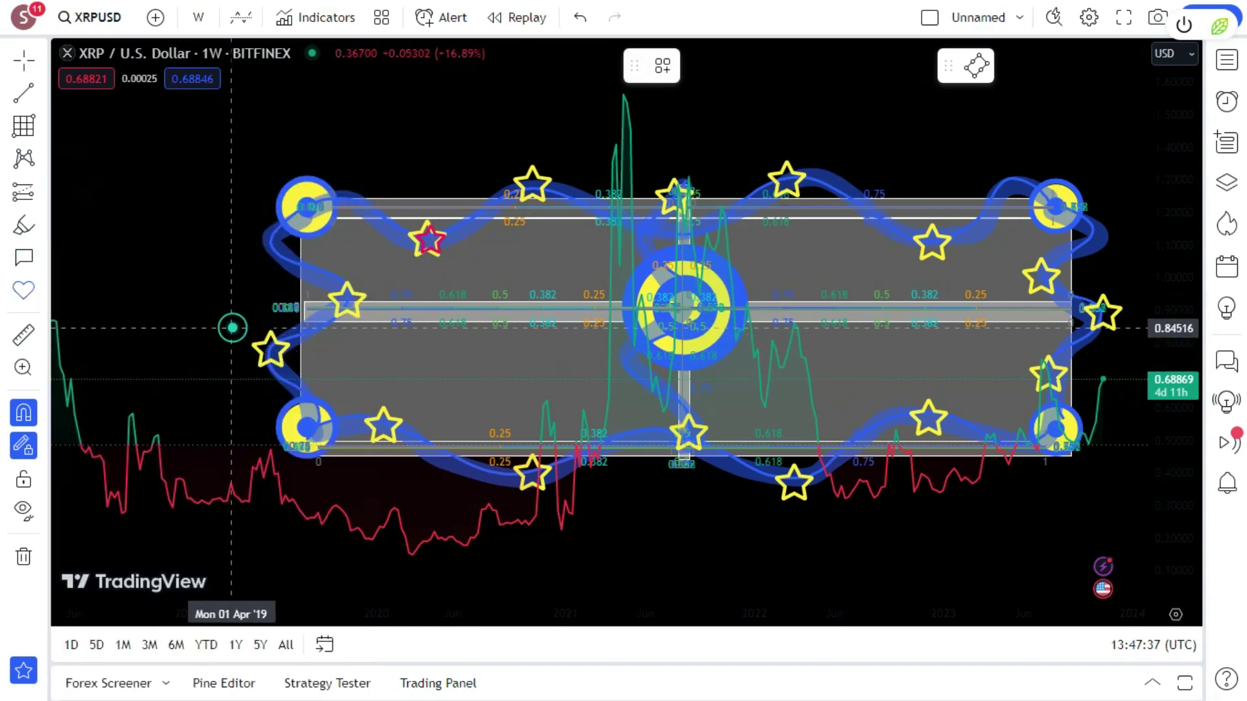
left_click(232, 328)
left_click(390, 302)
left_click(386, 406)
left_click(517, 454)
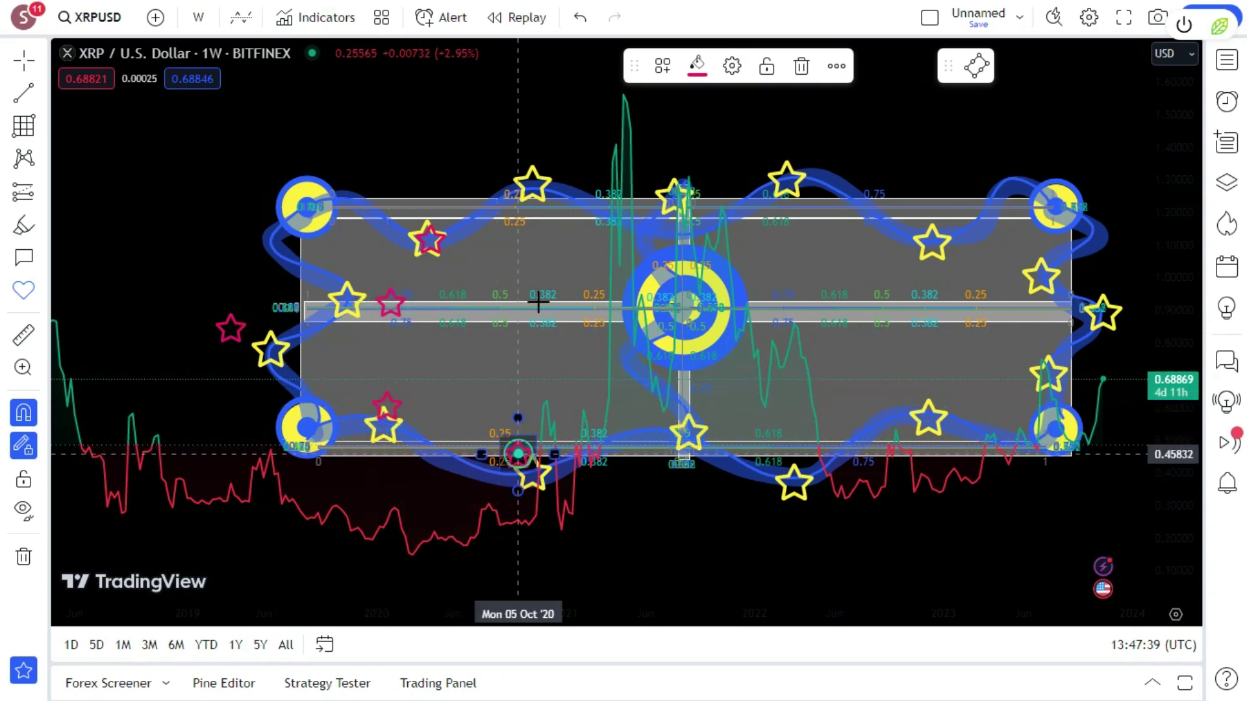
Step: Place five pink stars near the yellow stars along the top wave and the upper bend of the right wave
left_click(513, 174)
left_click(640, 182)
left_click(784, 154)
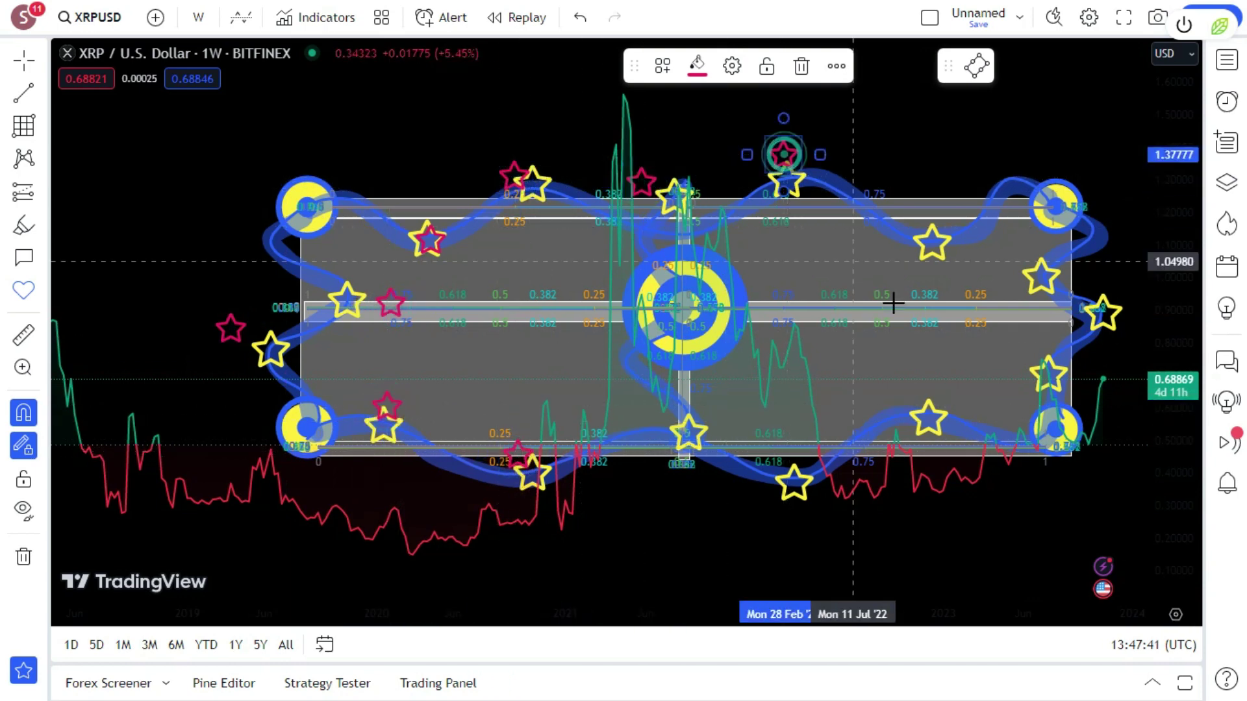
left_click(921, 272)
left_click(1055, 257)
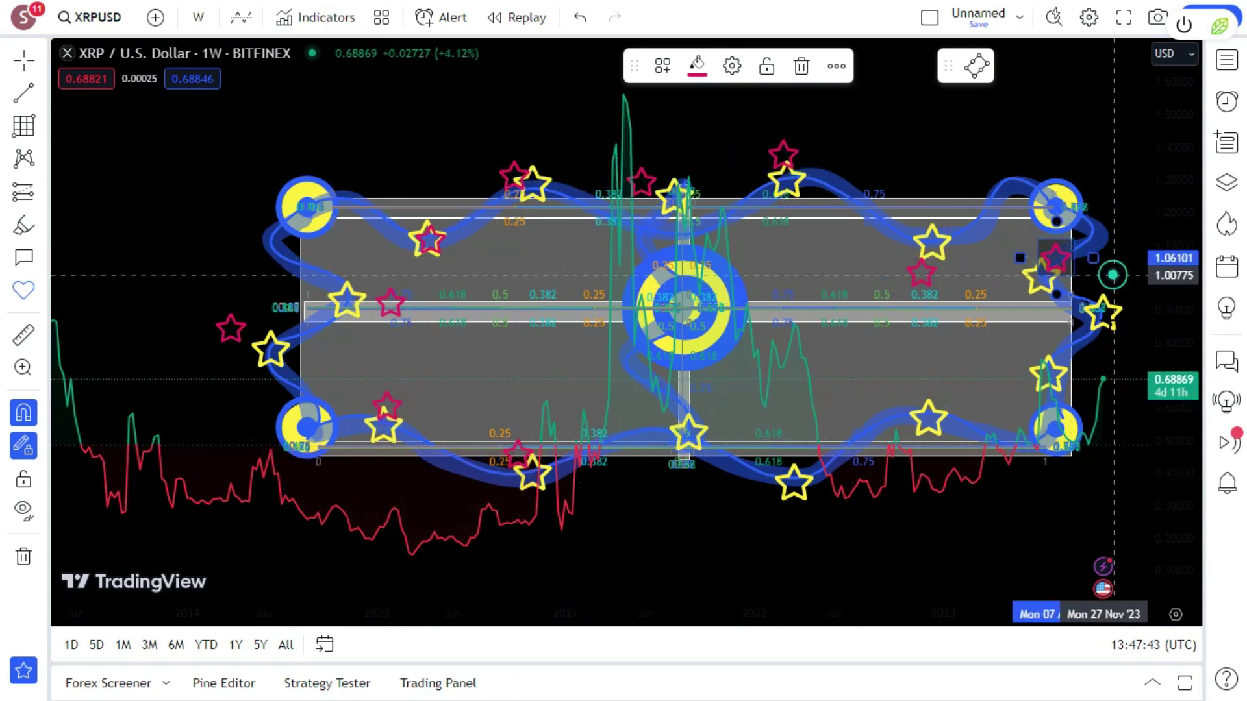
Step: Place five pink stars from the right wave's outer bend down along the bottom wave to the vertical centre bar
left_click(1113, 275)
left_click(1018, 371)
left_click(948, 382)
left_click(801, 447)
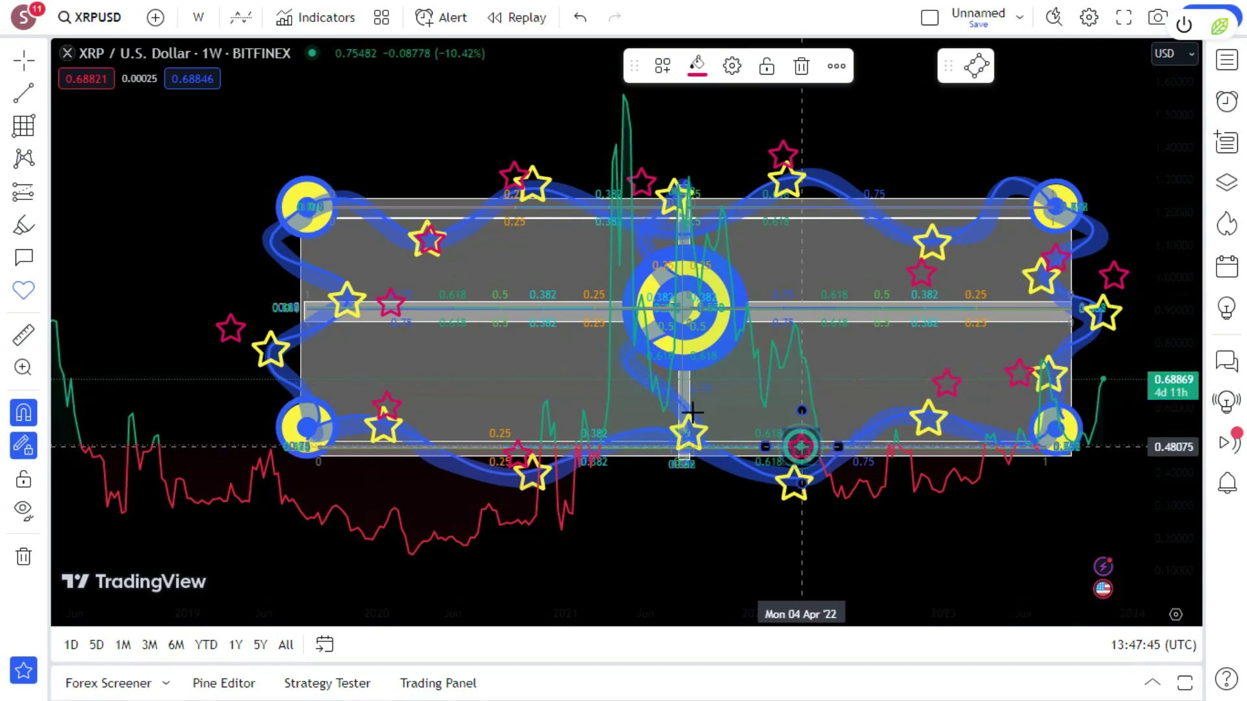
left_click(692, 411)
Step: Move the four loose pink stars along the top wave inside their nearby yellow stars
mouse_move(505, 174)
left_mouse_down()
mouse_move(496, 161)
mouse_move(514, 176)
mouse_move(602, 168)
mouse_move(674, 188)
mouse_move(747, 147)
mouse_move(777, 170)
left_mouse_up()
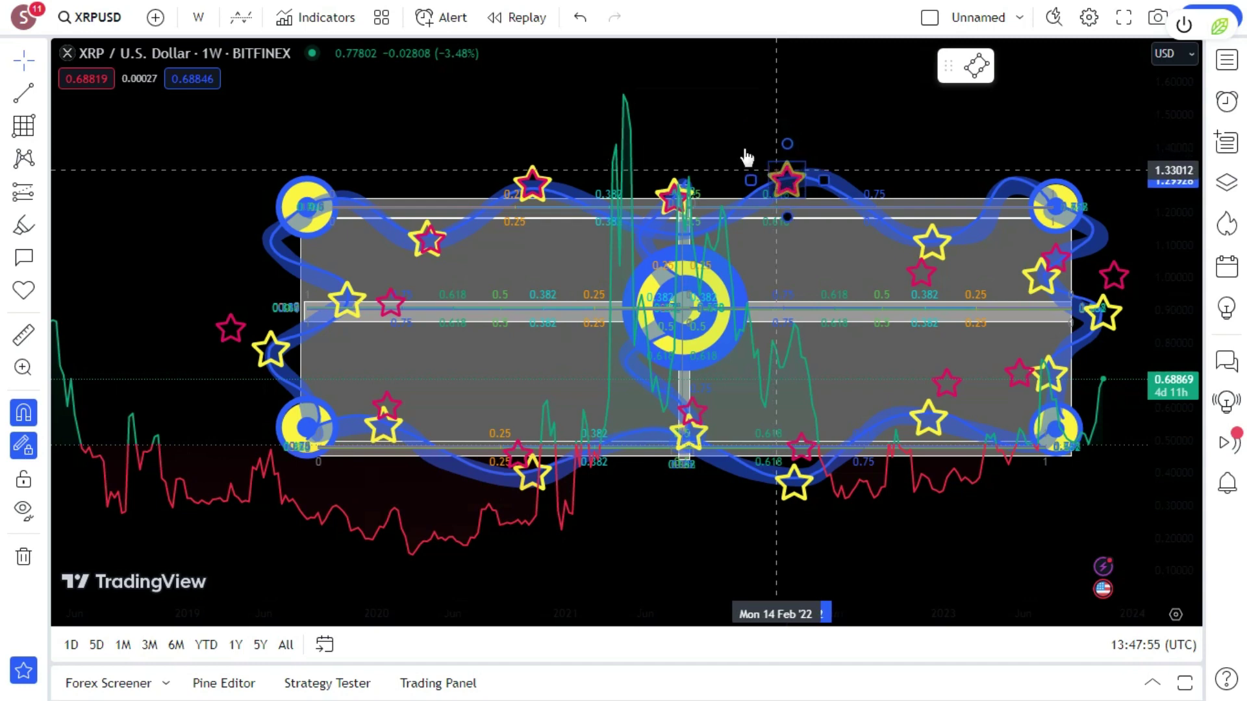
left_click(915, 270)
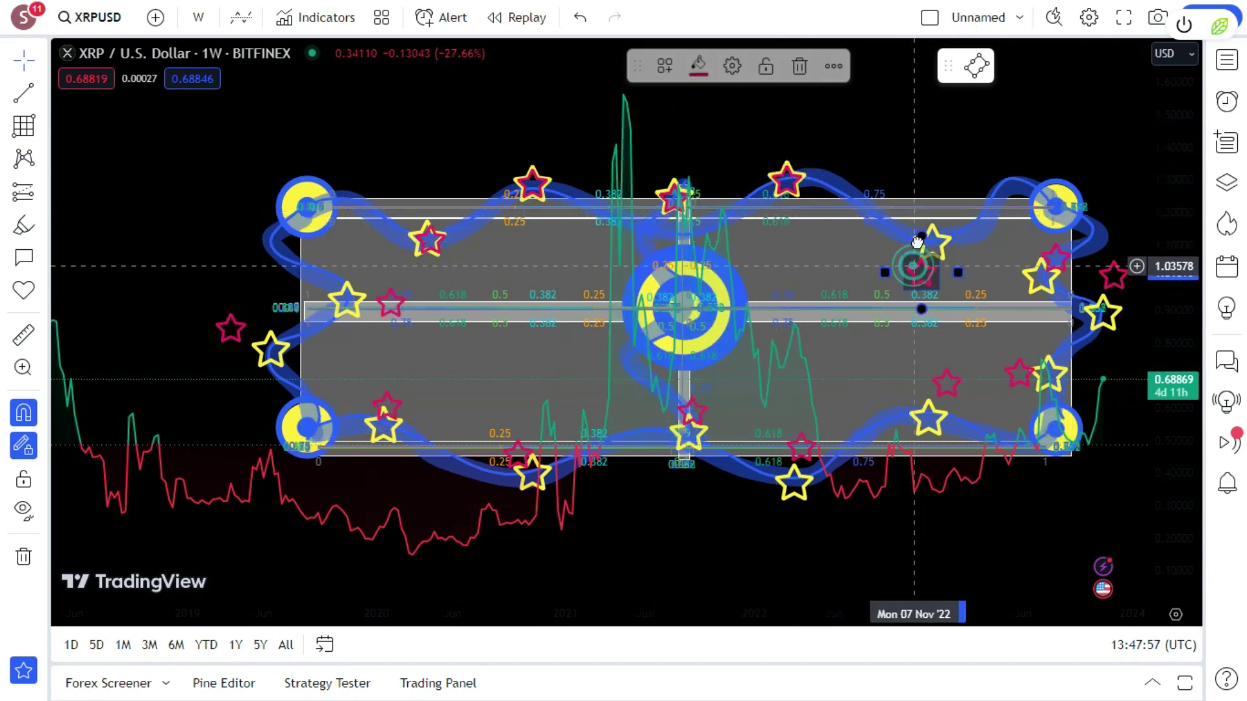
left_click_drag(917, 243, 924, 237)
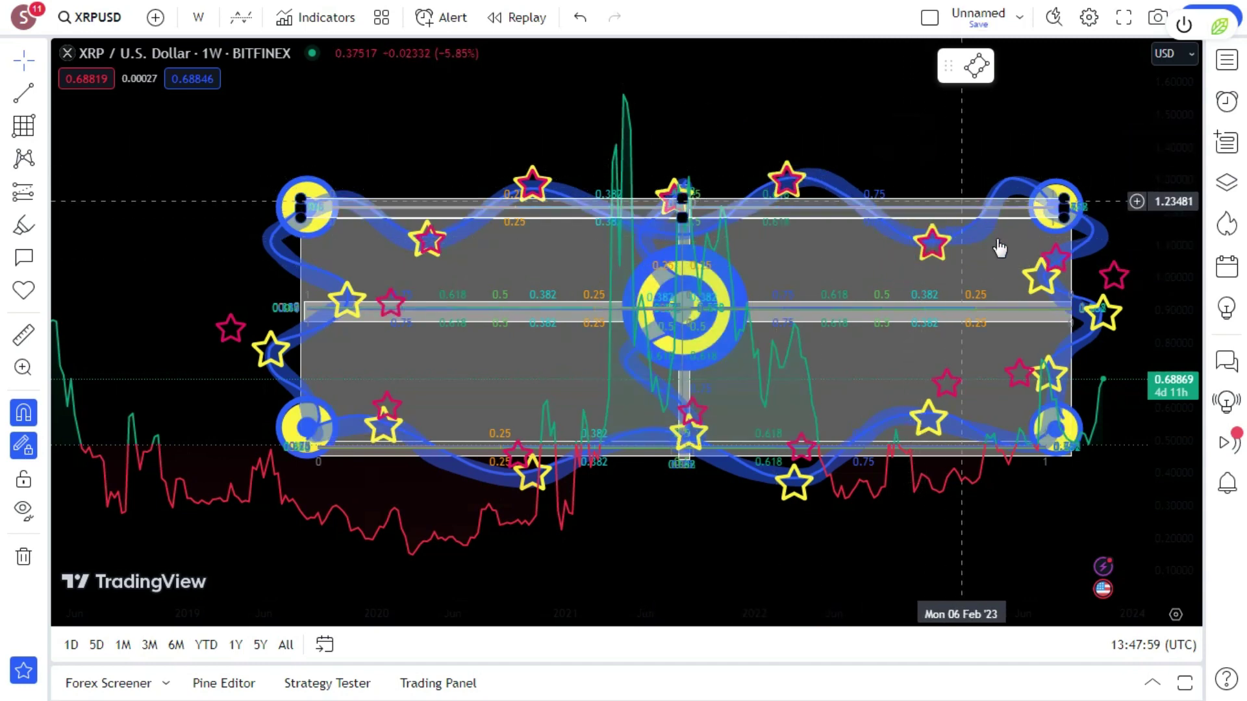
Step: Move the two upper pink stars on the right wave inside their yellow stars
left_click(1055, 208)
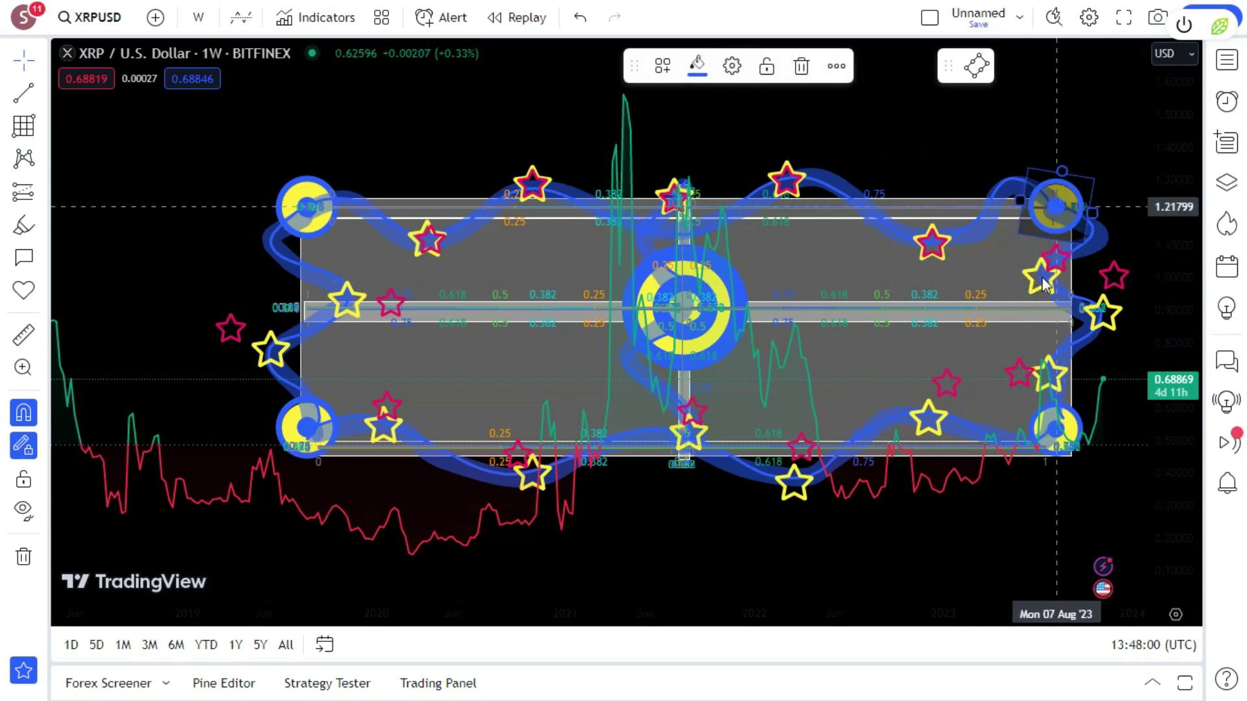
left_click_drag(1059, 265, 1043, 271)
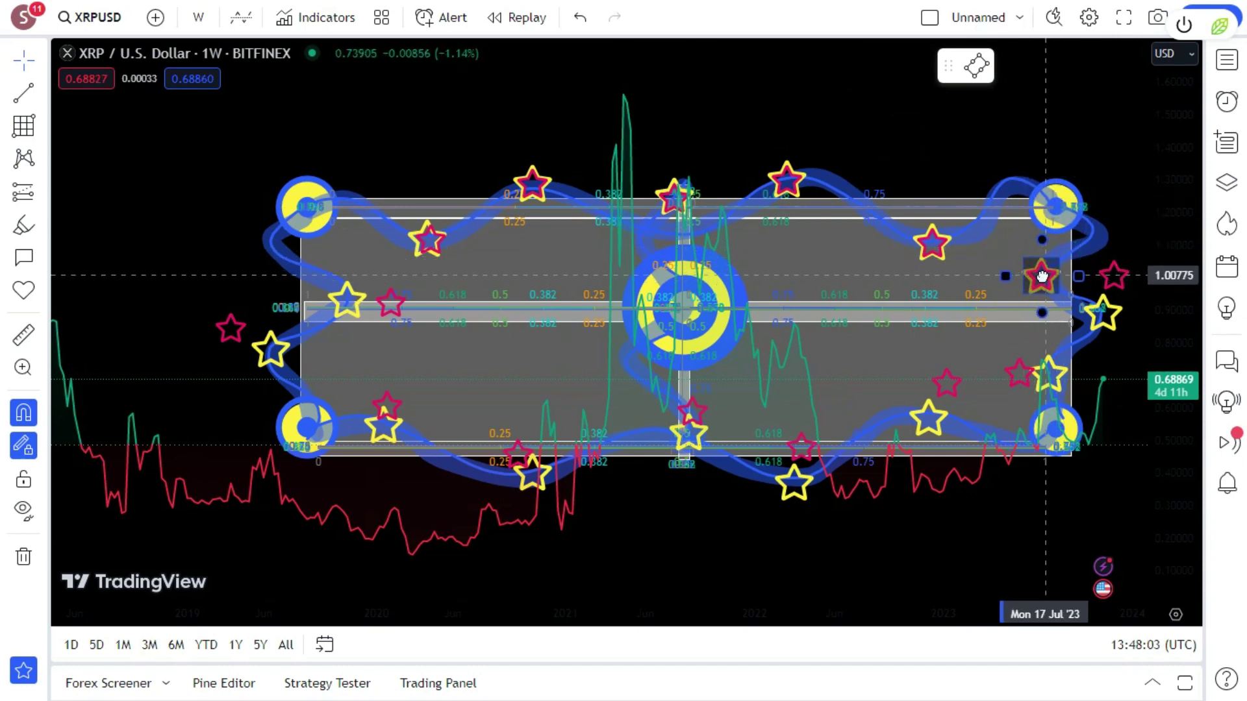
left_click(1119, 283)
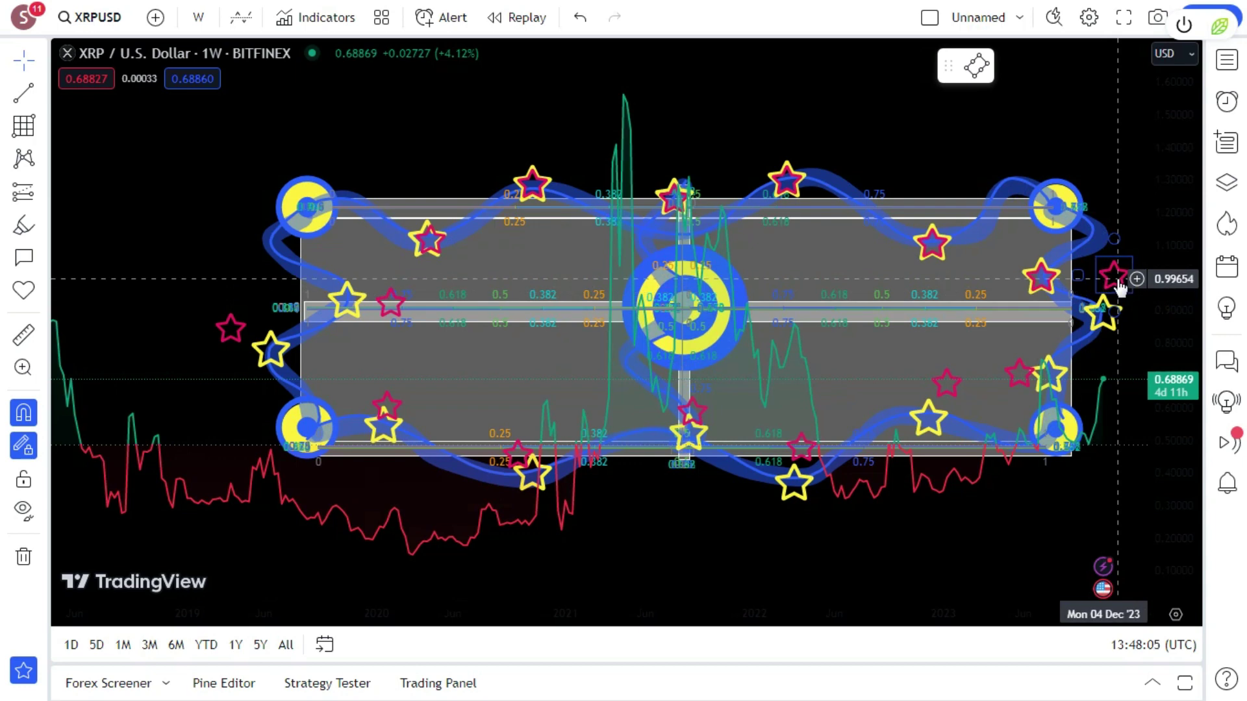
left_click_drag(1119, 283, 1103, 322)
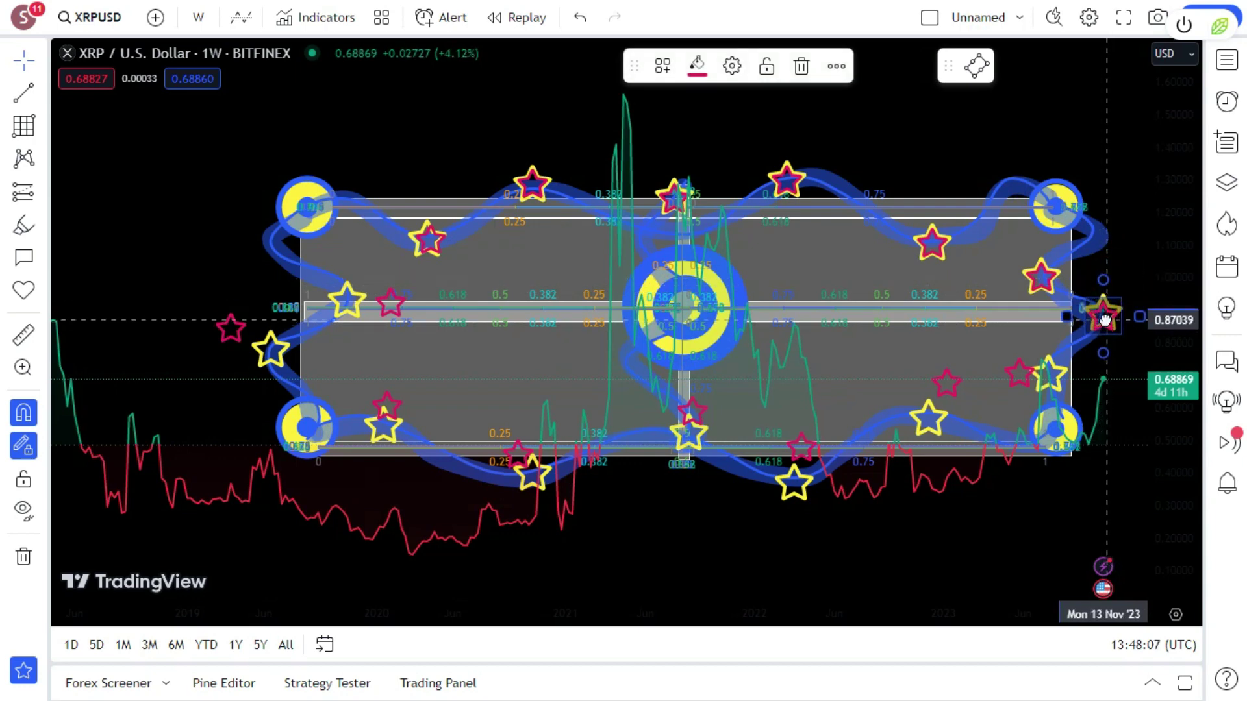
Step: Fit the four pink stars on the left wave and the left half of the bottom wave inside their yellow stars
left_click(395, 308)
left_click_drag(396, 312, 262, 344)
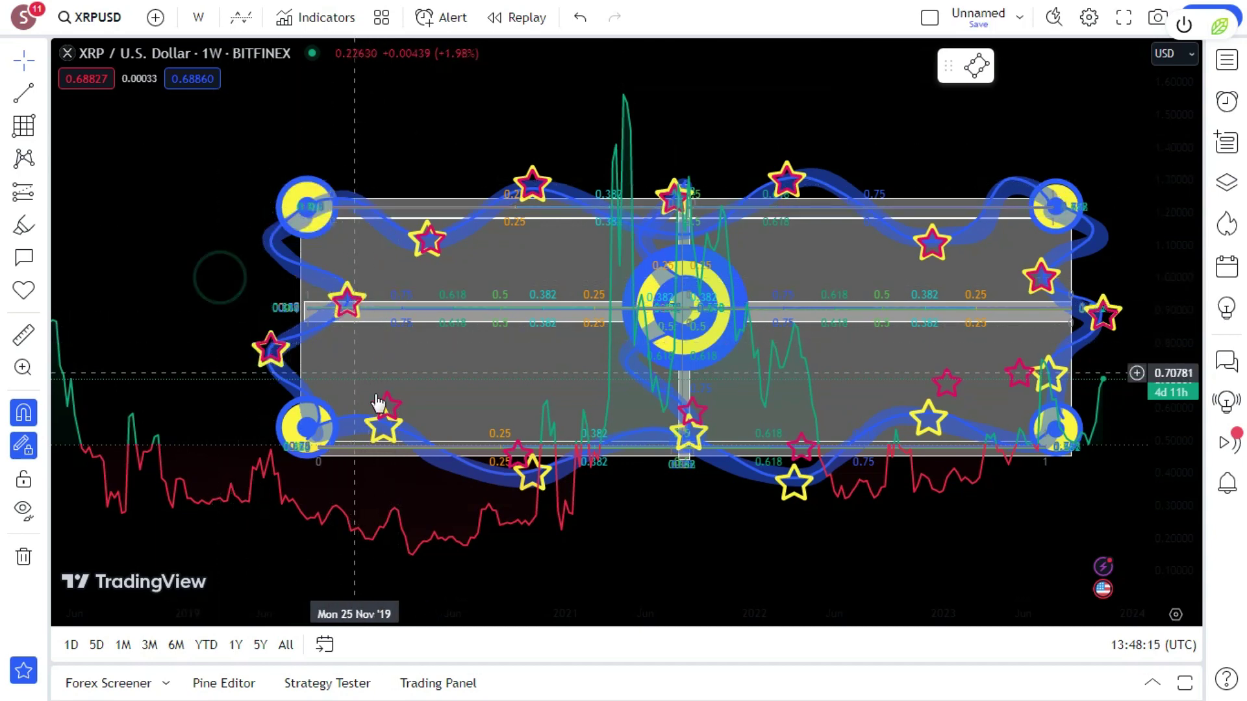
left_click(380, 423)
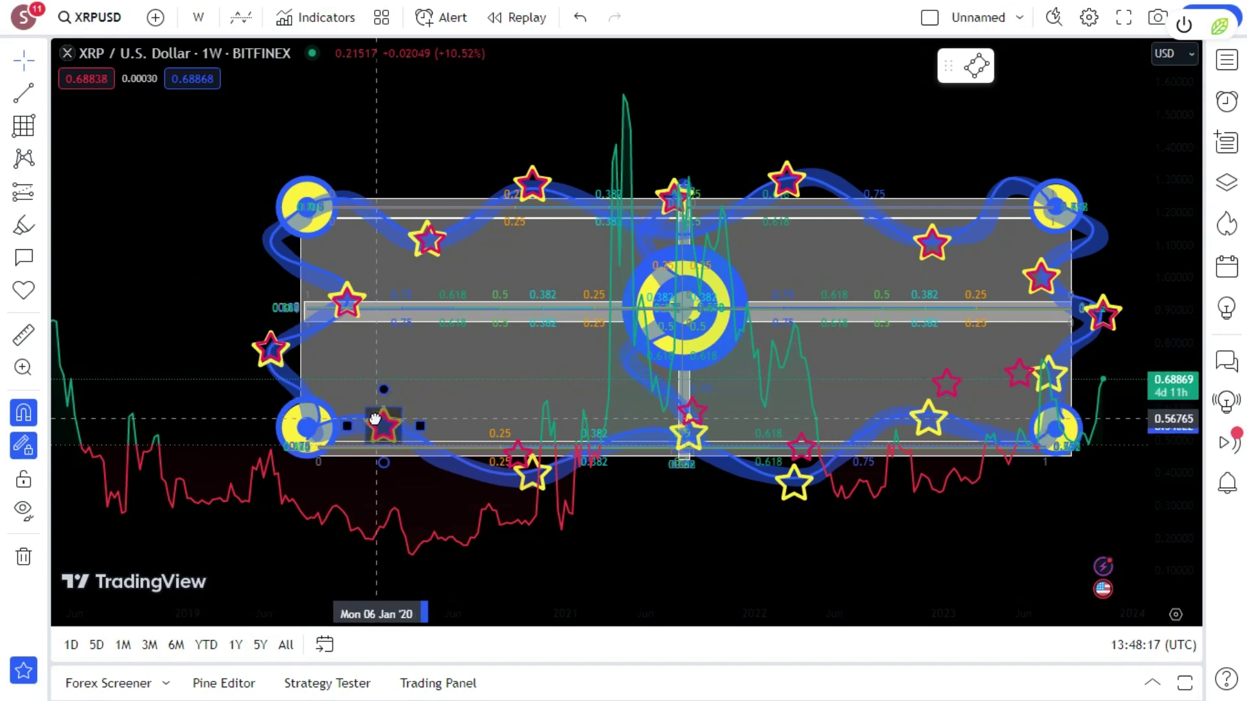
left_click(502, 444)
left_click(514, 451)
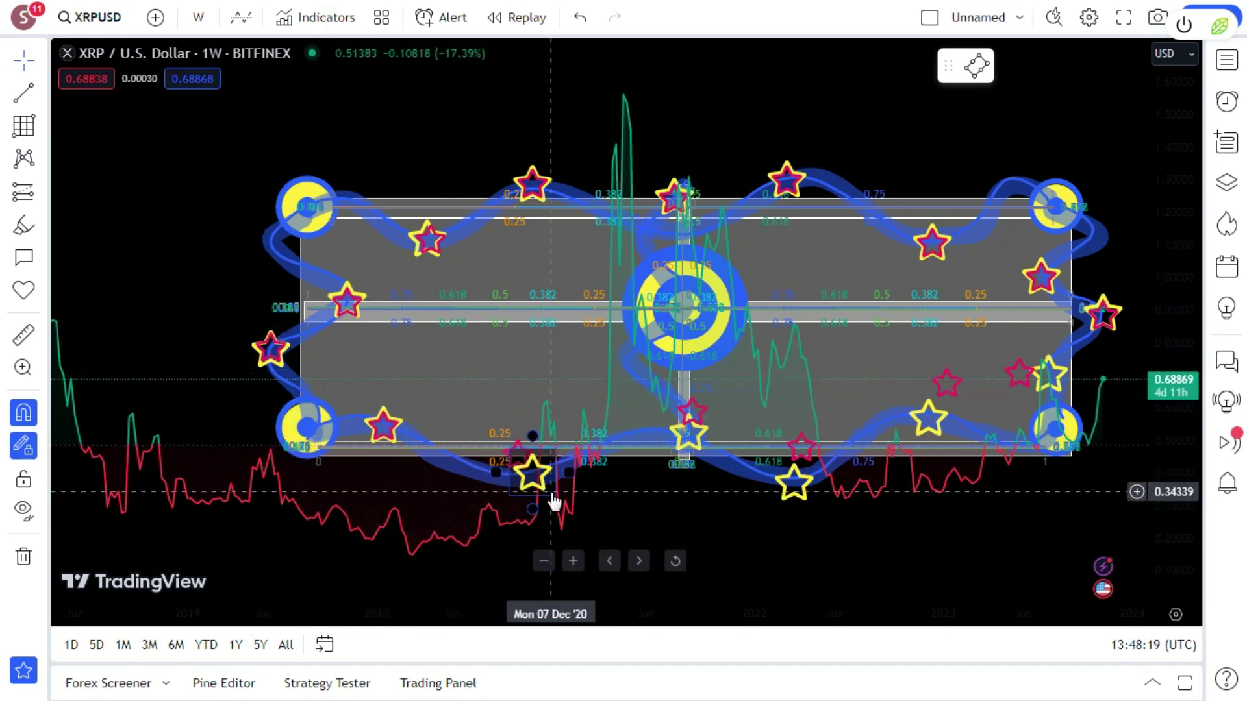
left_click_drag(531, 450, 538, 452)
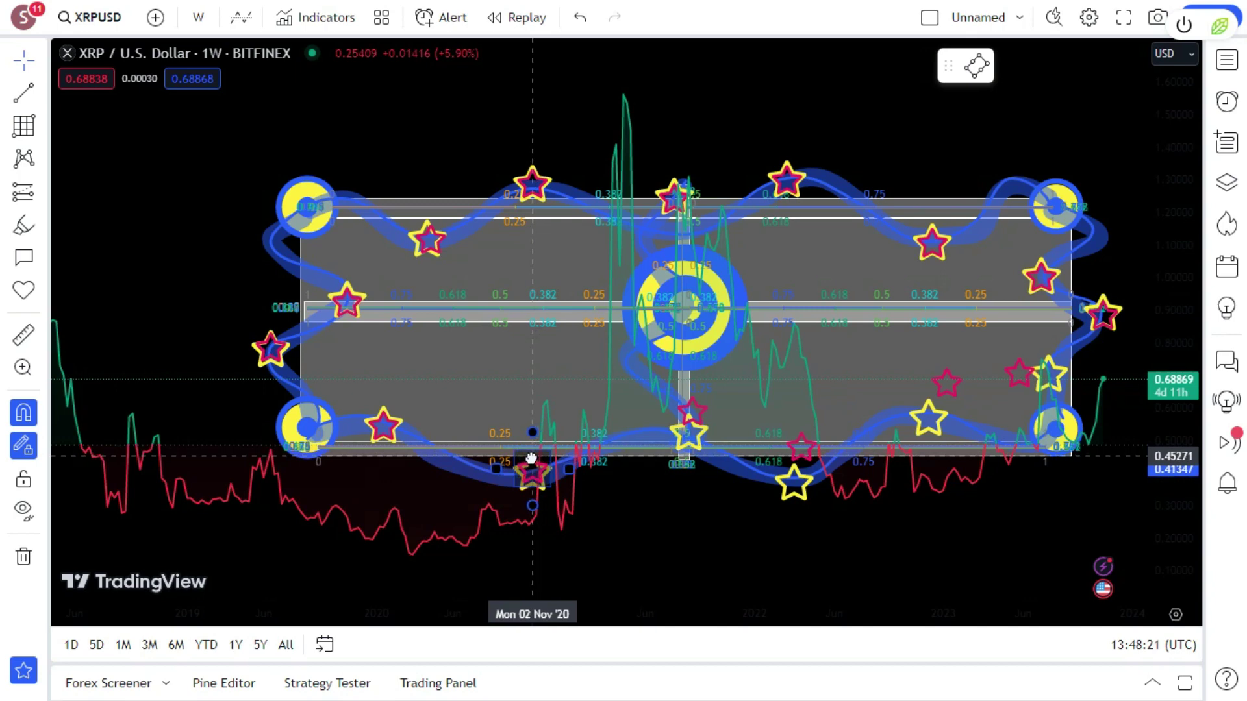
left_click(259, 504)
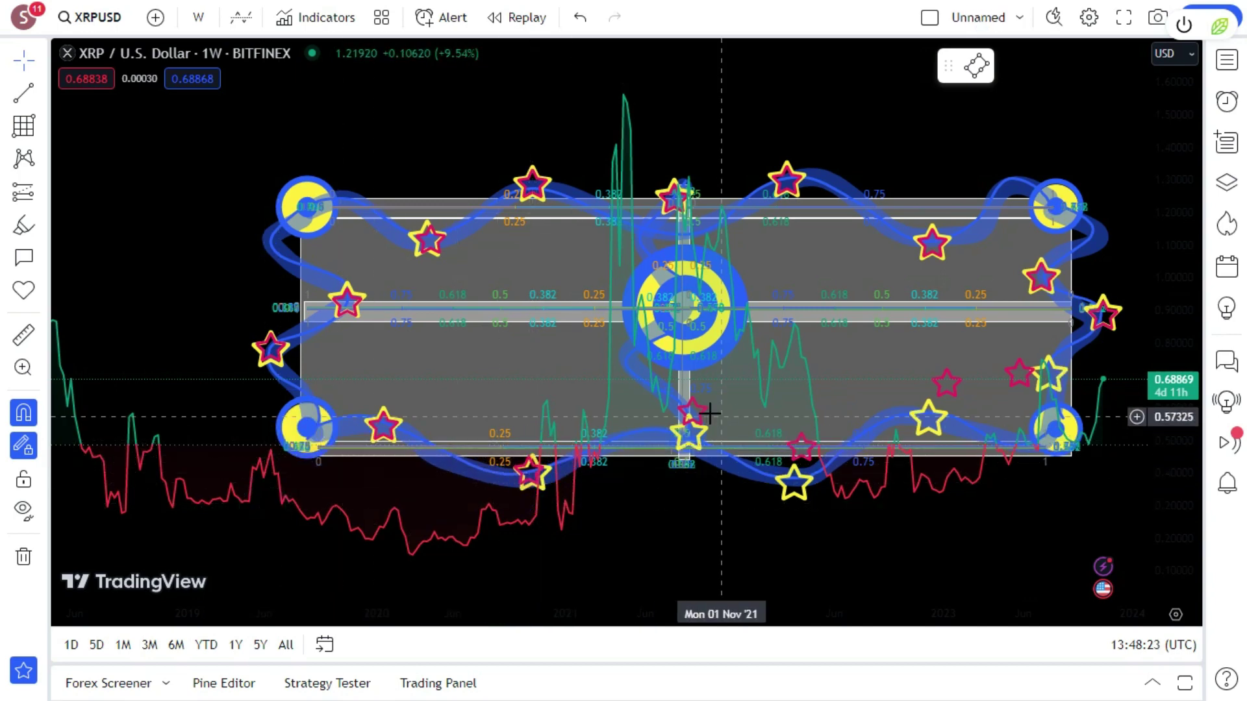
Step: Fit the remaining pink stars on the centre bar, the bottom wave's right half and the lower right wave inside their yellow stars
left_click_drag(696, 416, 693, 423)
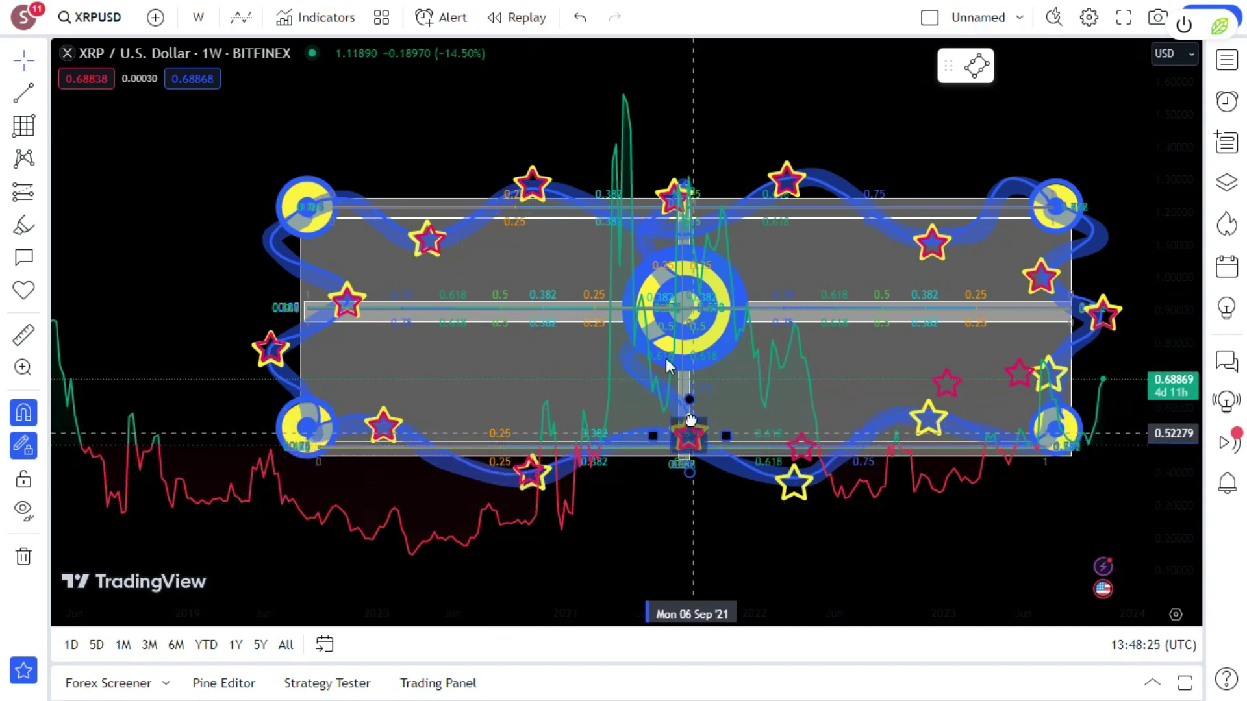
left_click_drag(691, 421, 798, 469)
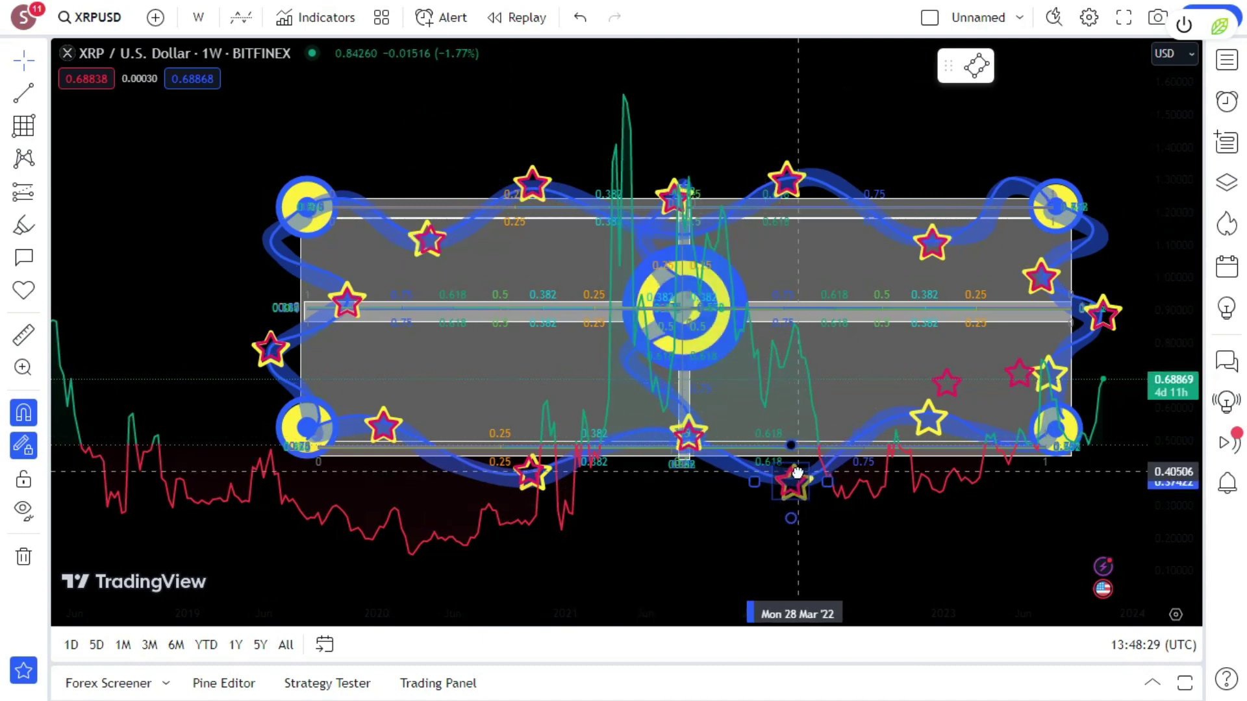
left_click_drag(946, 381, 931, 401)
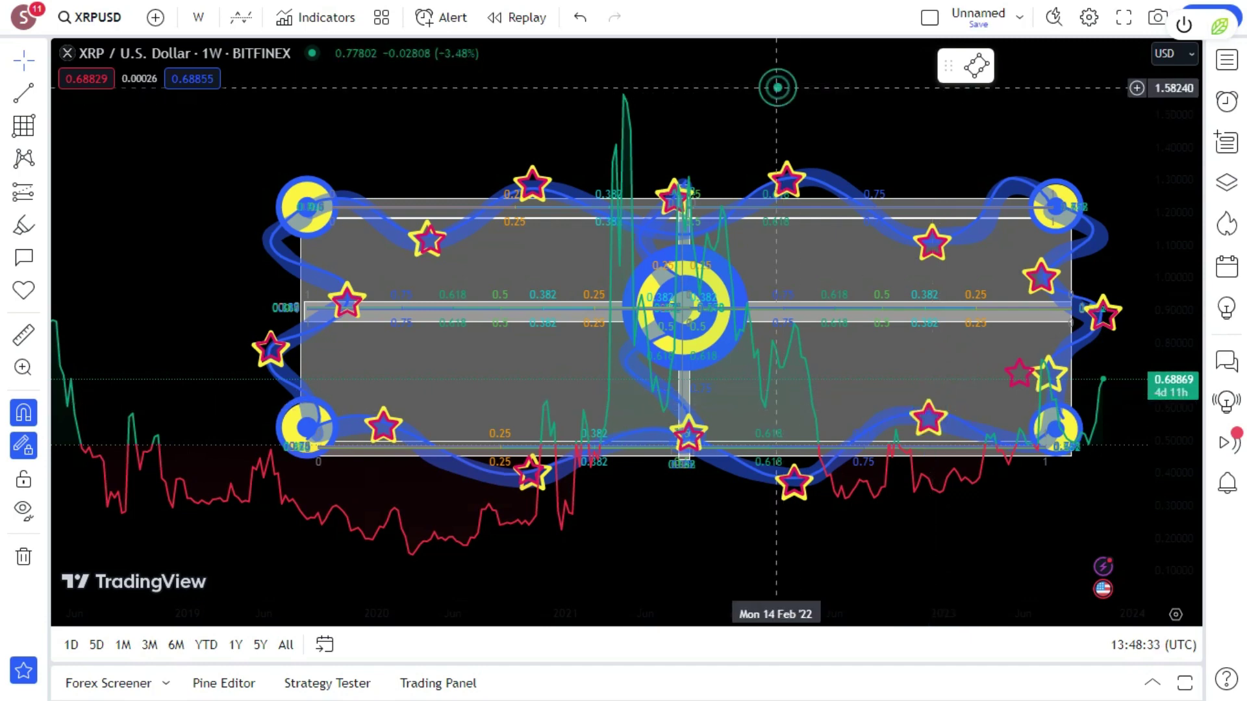
left_click(1009, 375)
left_click_drag(1009, 376, 1034, 368)
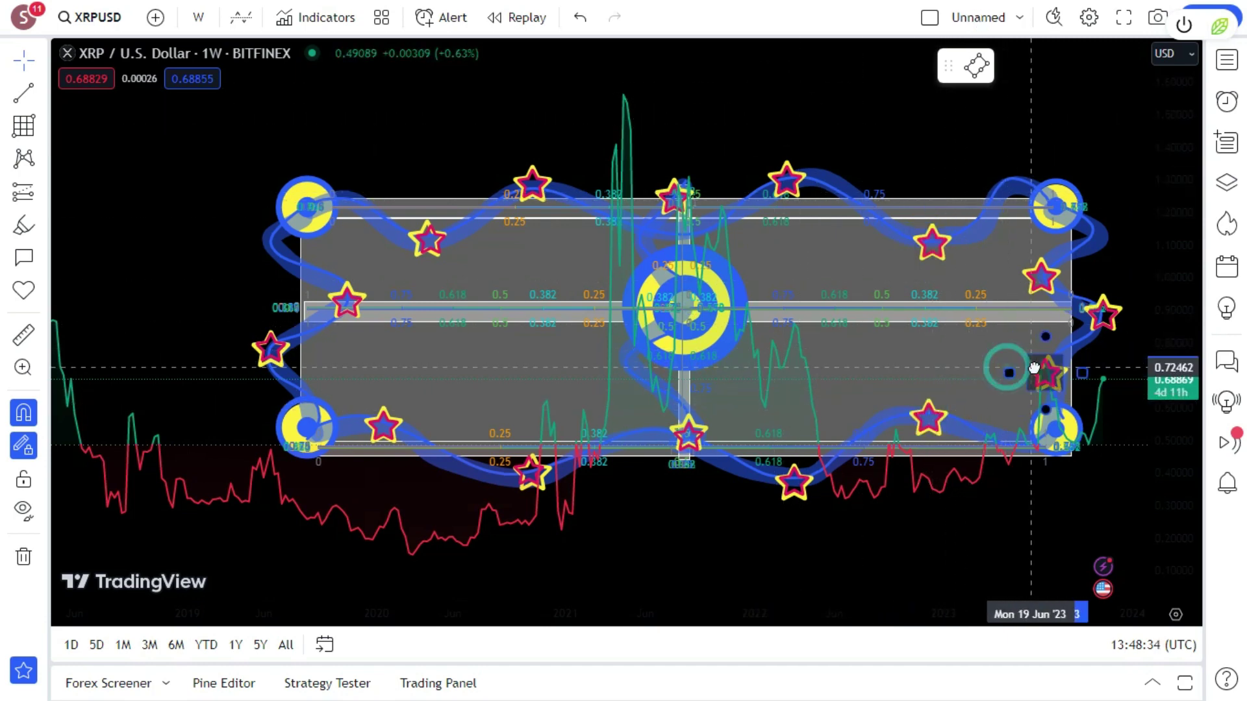
left_click(837, 131)
Step: Examine the whole star, wave and circle design over the chart at several scales
scroll(840, 133, "down", 3)
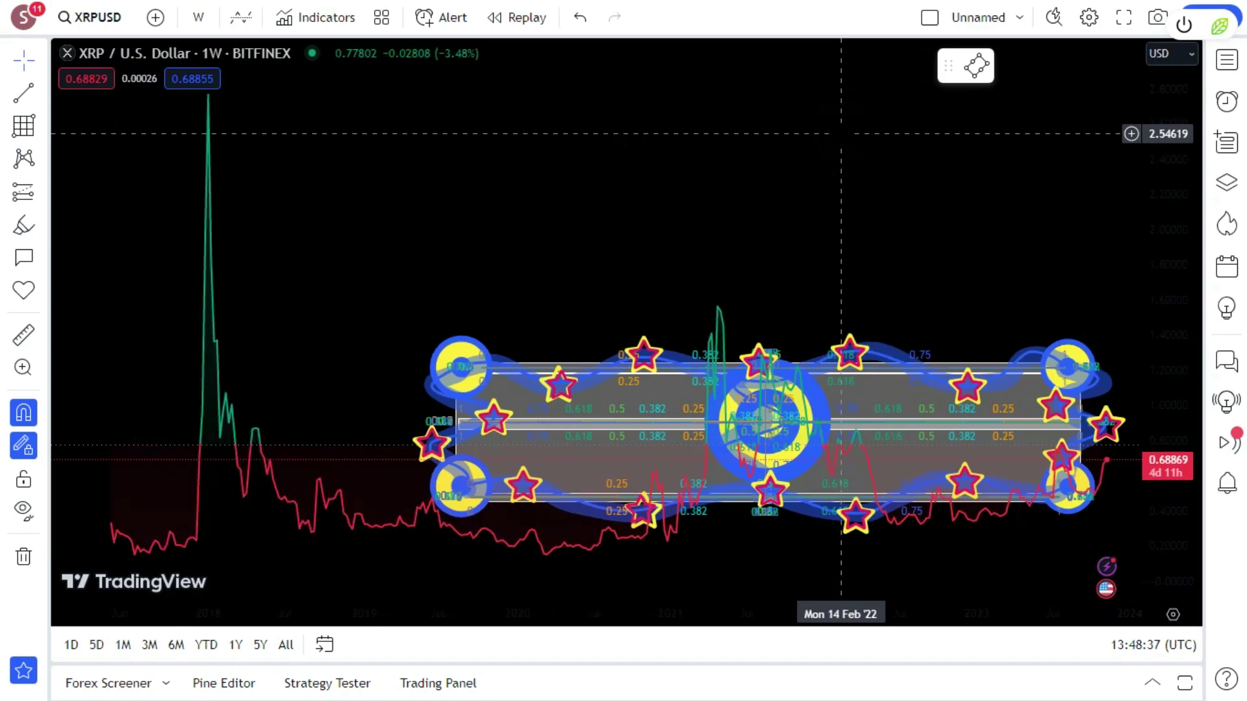
scroll(842, 135, "up", 3)
scroll(842, 135, "up", 3)
scroll(843, 134, "down", 4)
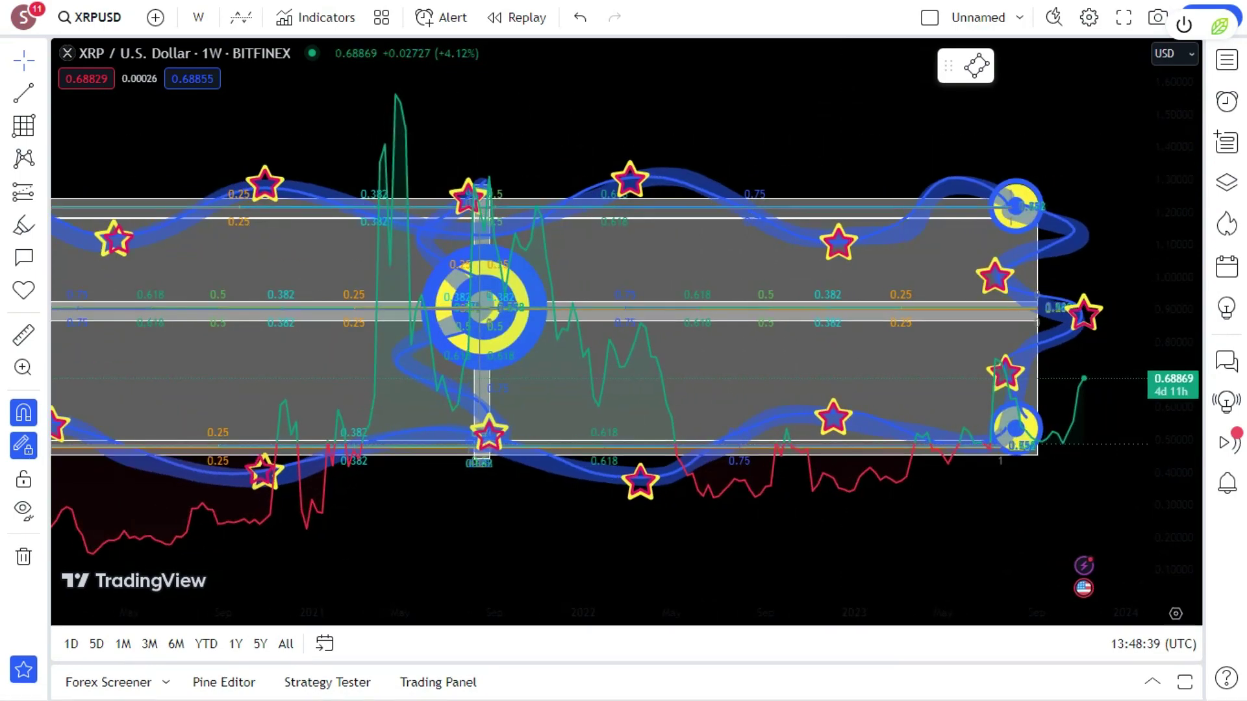
scroll(637, 103, "up", 2)
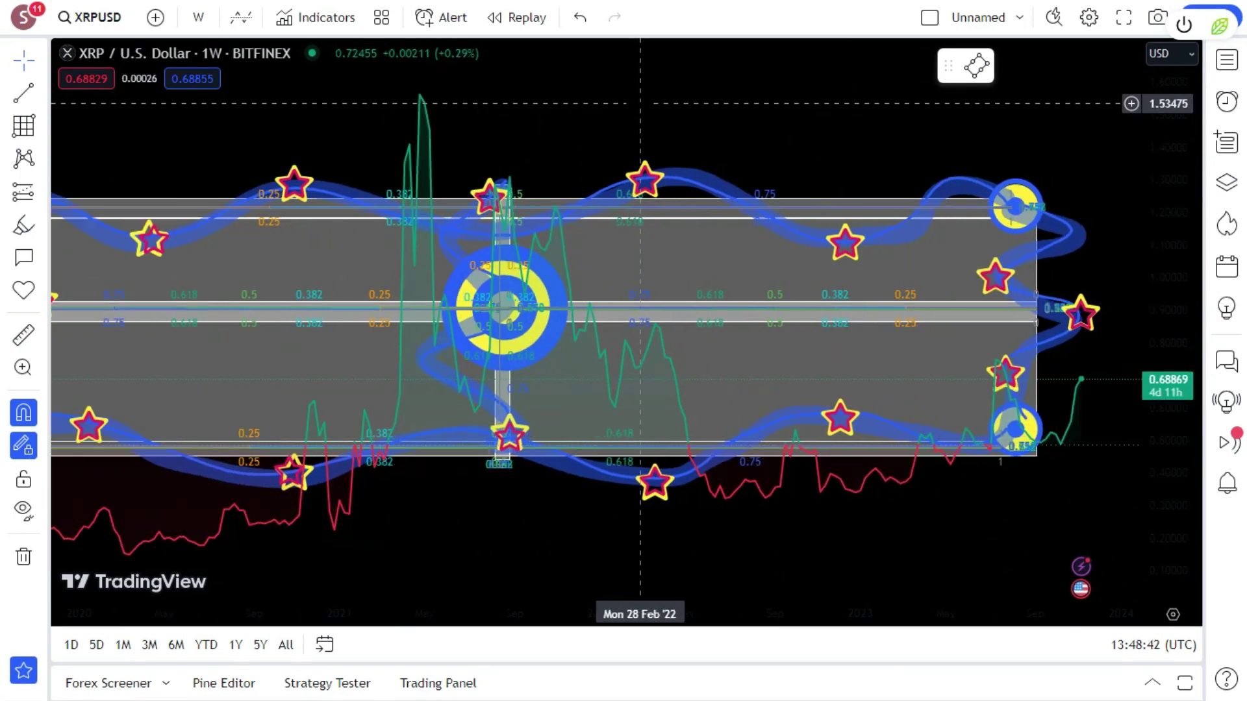
scroll(637, 103, "down", 5)
scroll(637, 104, "up", 3)
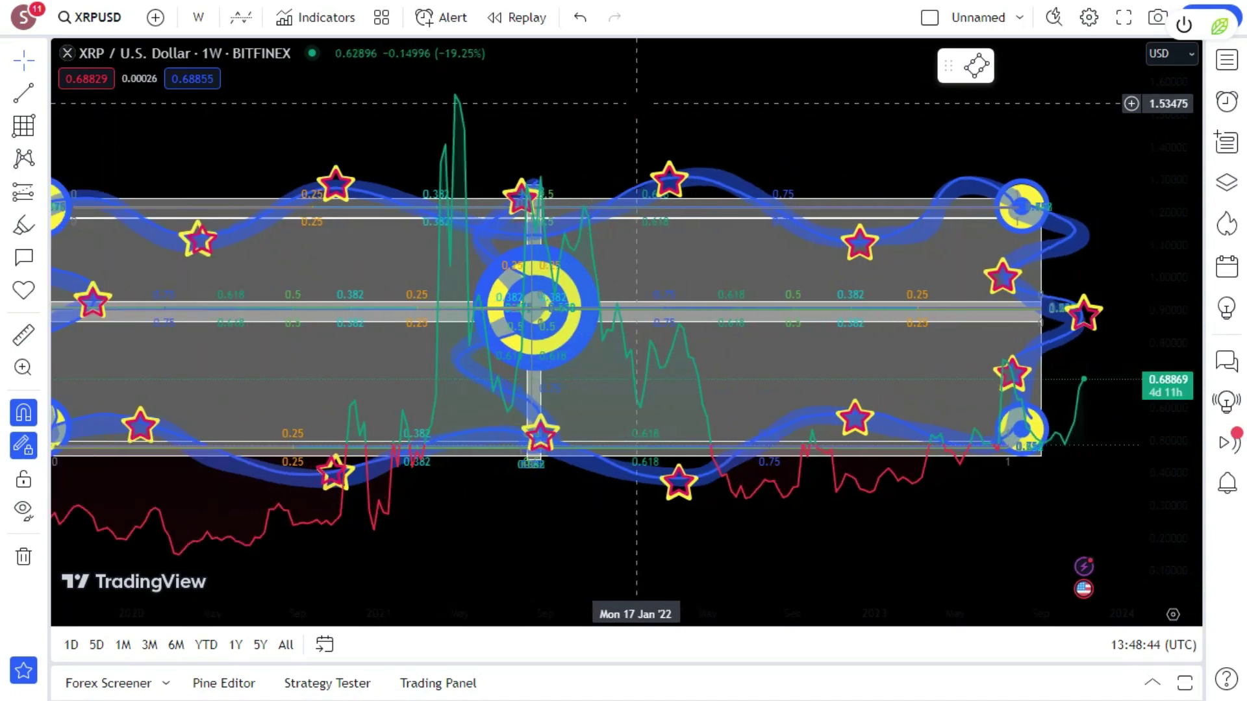
scroll(636, 103, "down", 5)
scroll(636, 103, "up", 3)
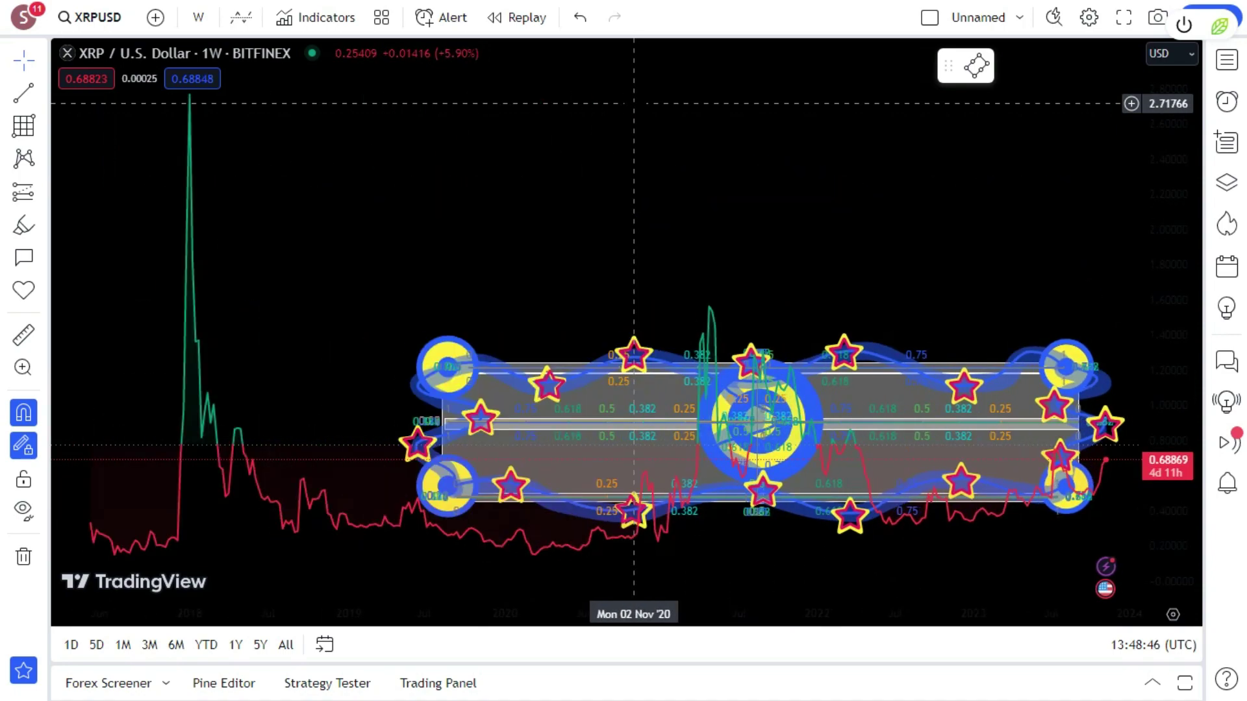
scroll(637, 103, "down", 2)
scroll(637, 103, "down", 3)
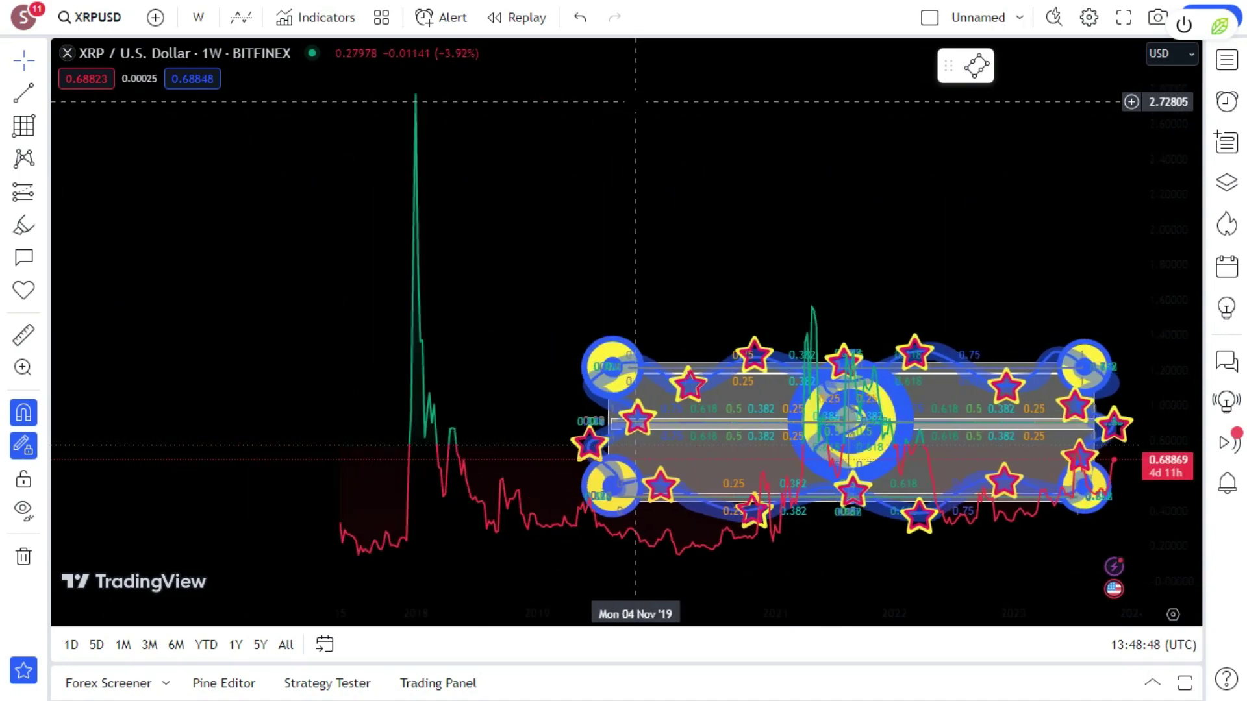
Step: Examine the design's lower right corner, its right half and its full width at changing zoom levels
scroll(636, 103, "up", 5)
scroll(636, 102, "down", 3)
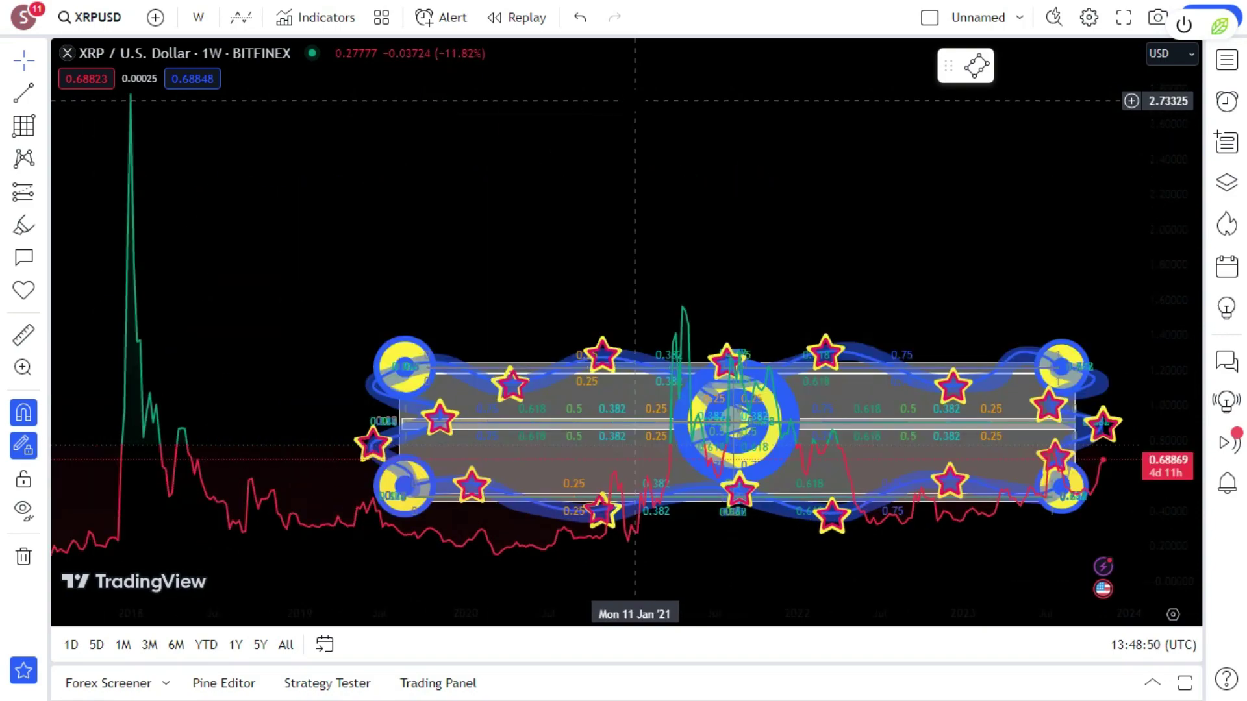
scroll(633, 102, "up", 5)
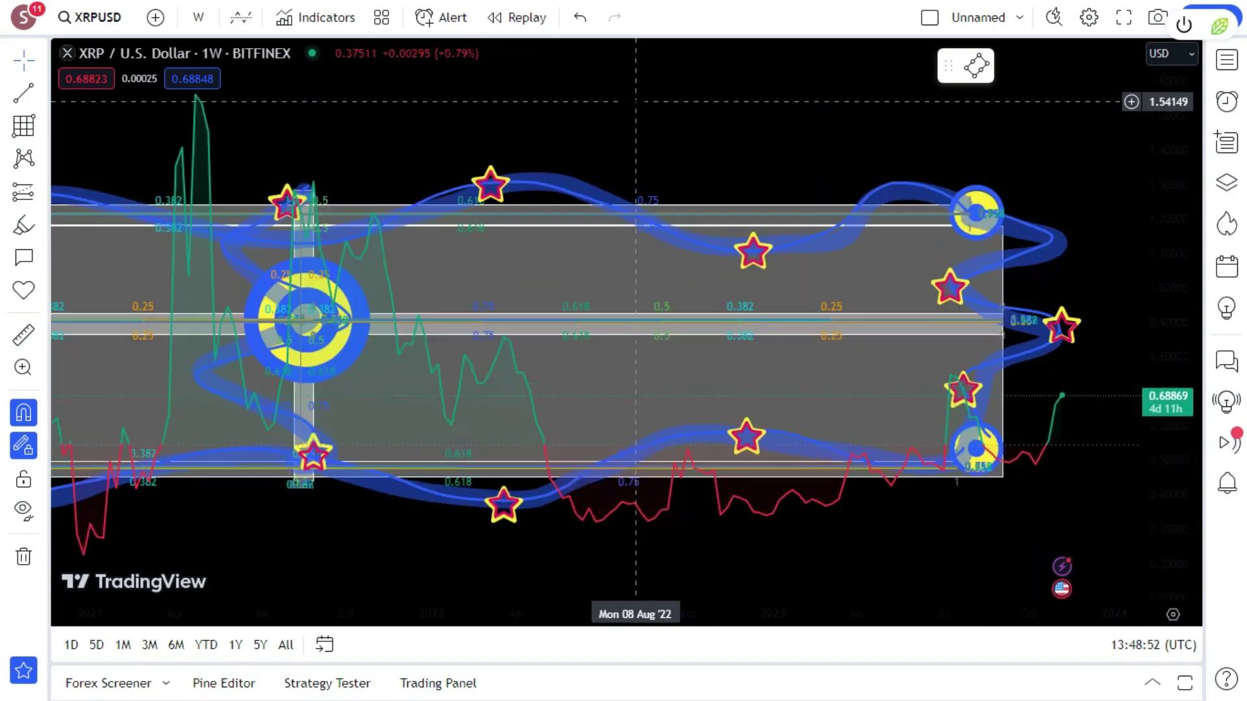
scroll(632, 102, "up", 3)
scroll(633, 102, "down", 3)
scroll(634, 101, "up", 3)
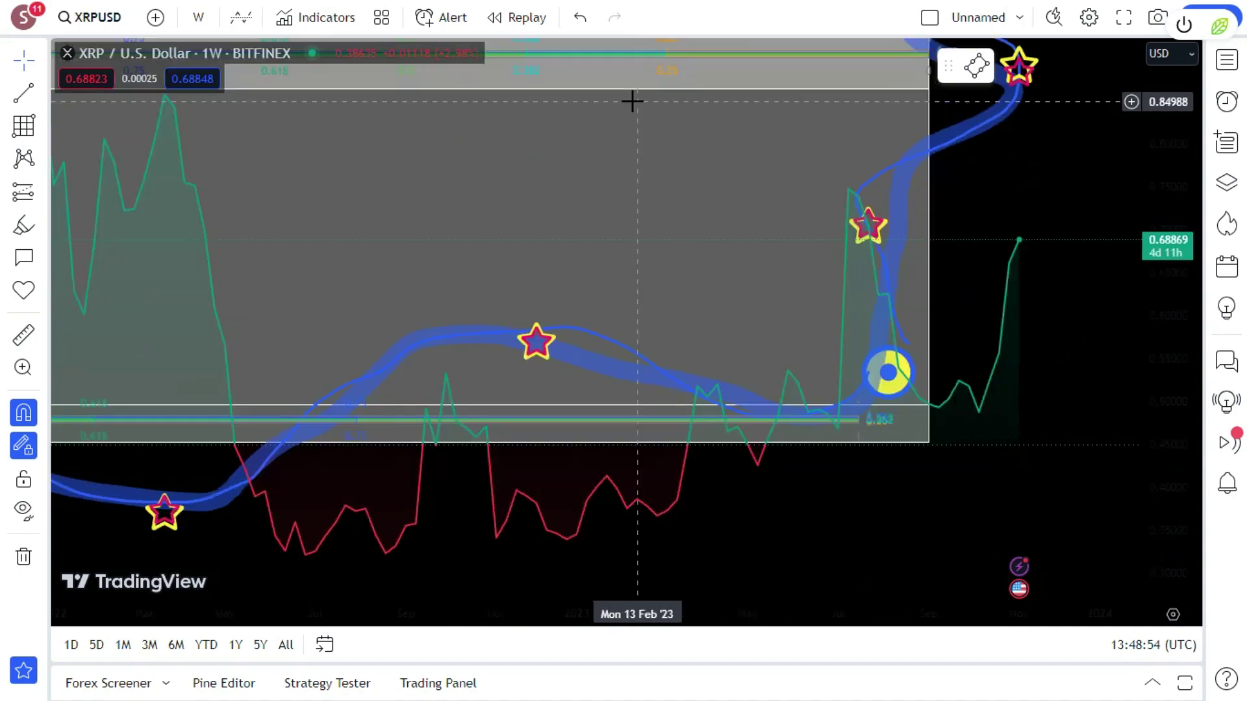
scroll(634, 100, "down", 3)
scroll(633, 102, "up", 5)
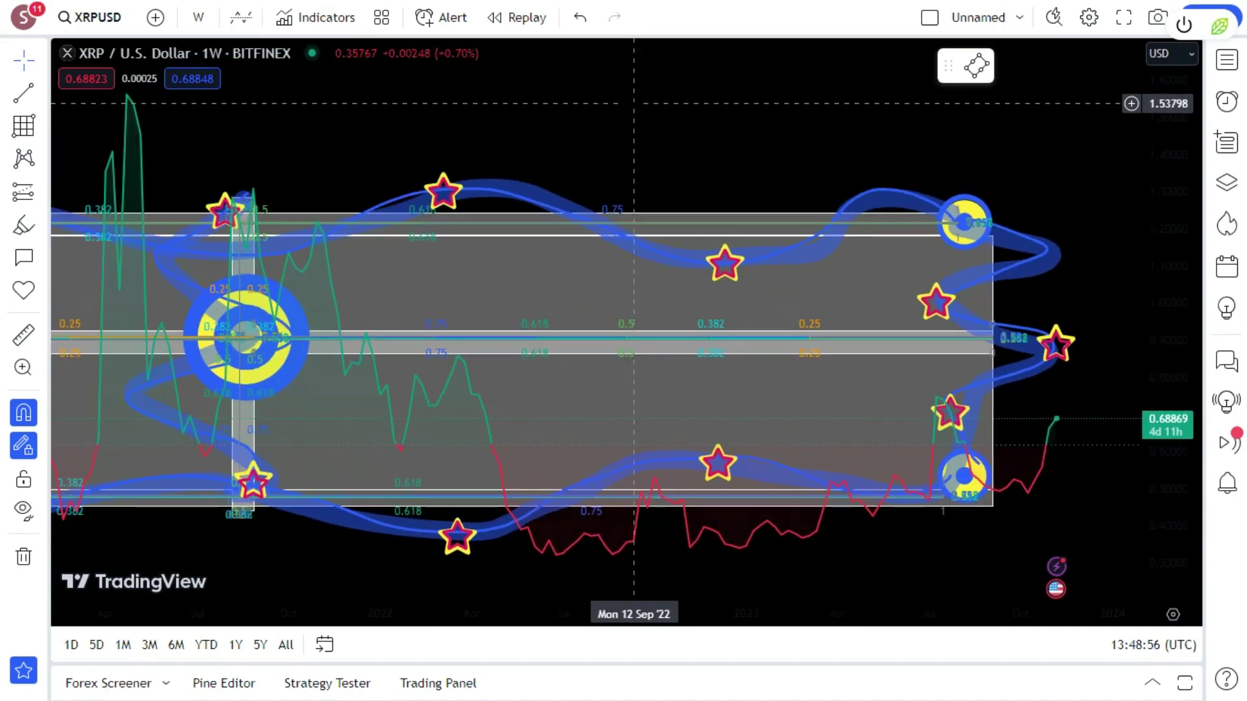
scroll(630, 102, "down", 3)
scroll(630, 102, "up", 5)
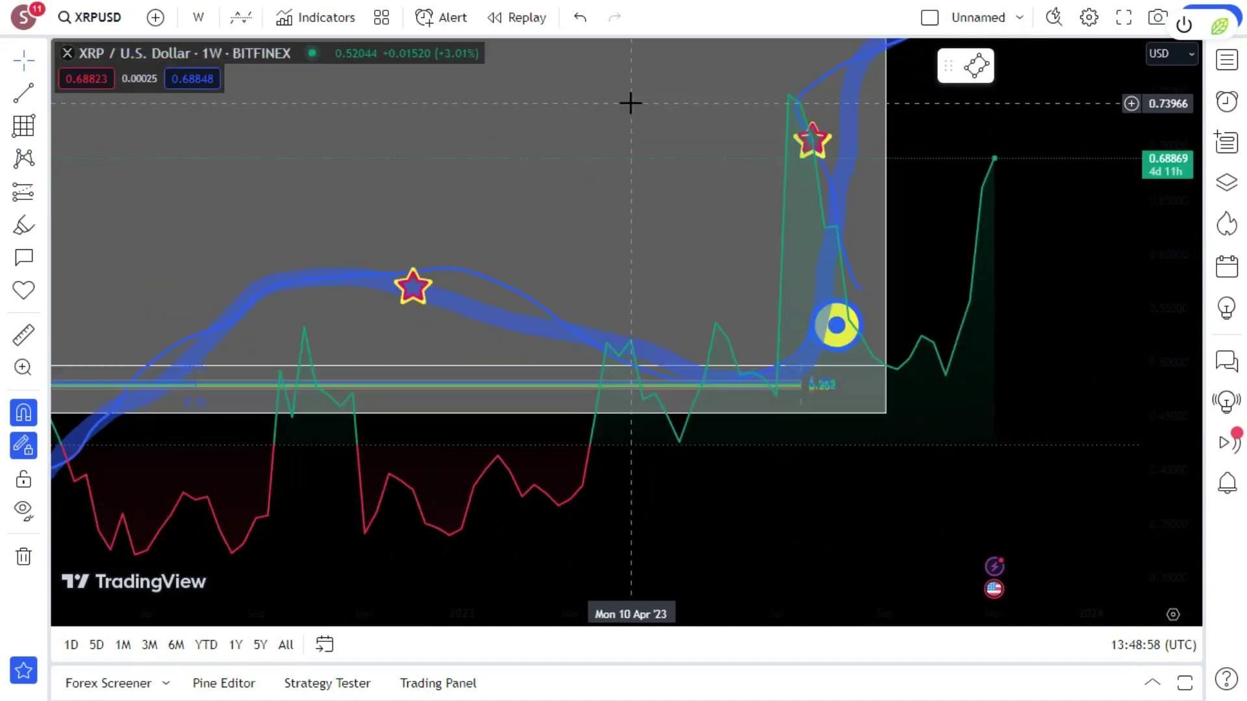
scroll(630, 102, "down", 8)
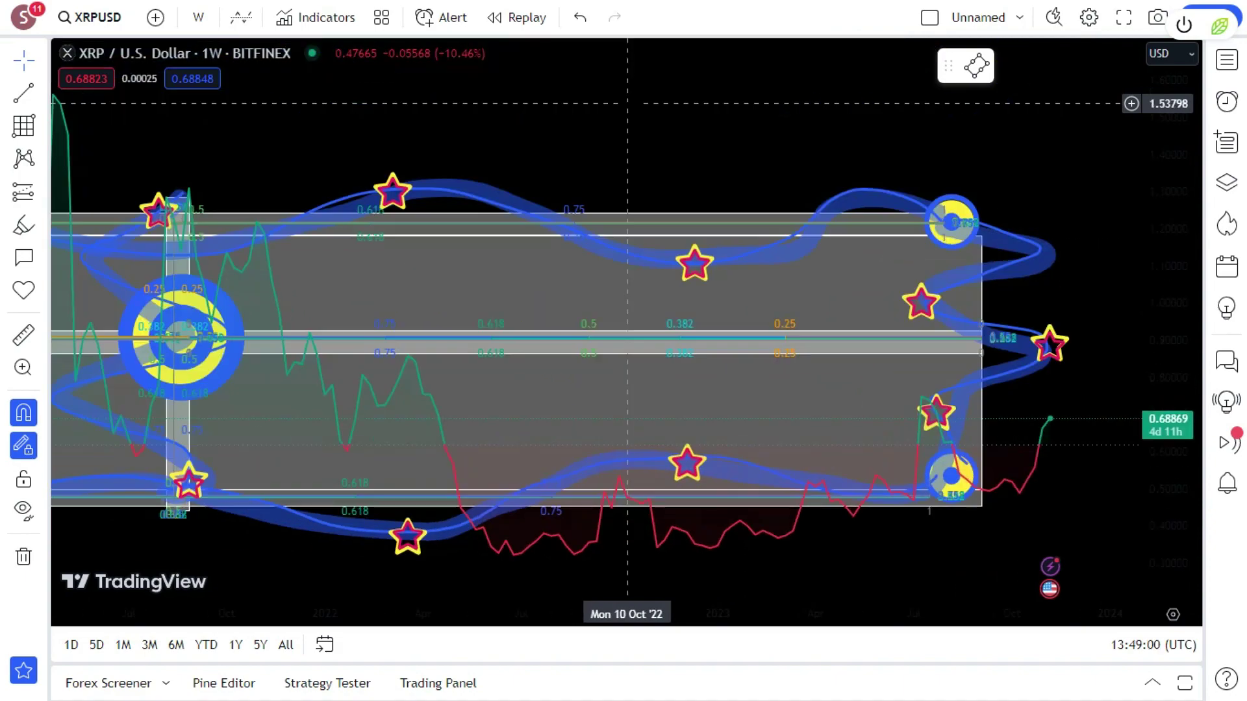
scroll(630, 104, "up", 7)
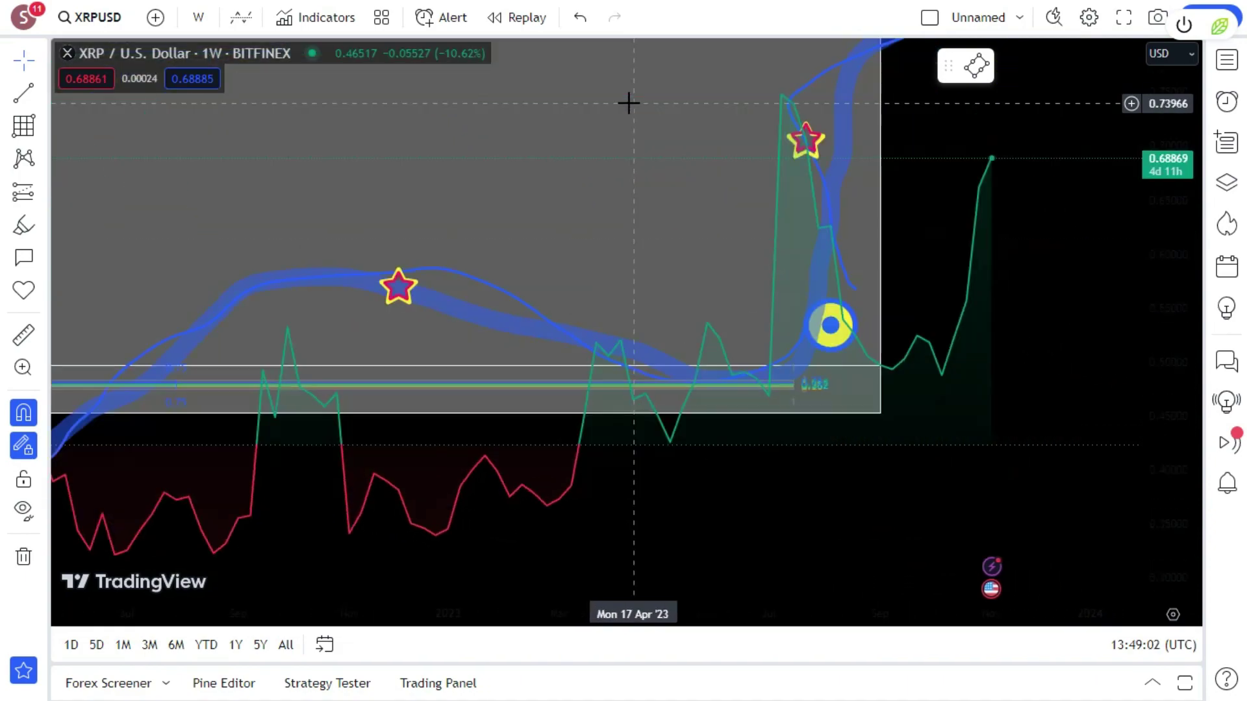
scroll(629, 108, "down", 4)
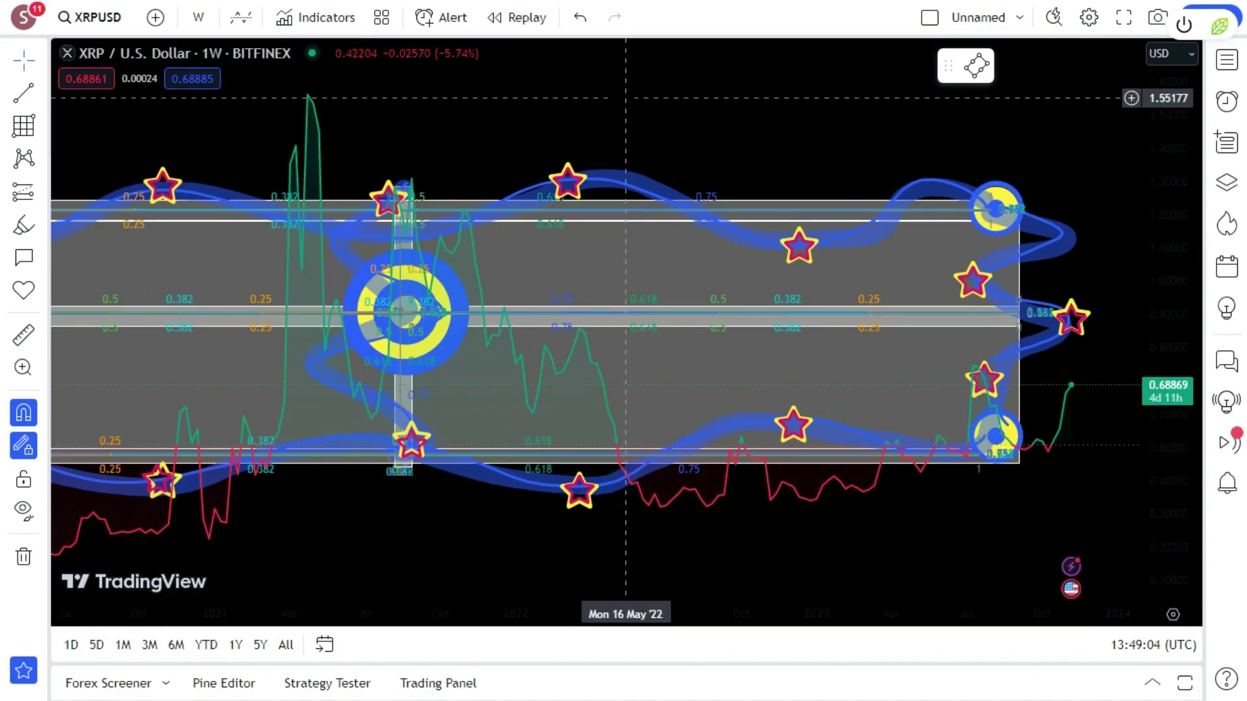
scroll(626, 97, "down", 3)
scroll(625, 98, "up", 4)
scroll(623, 97, "down", 2)
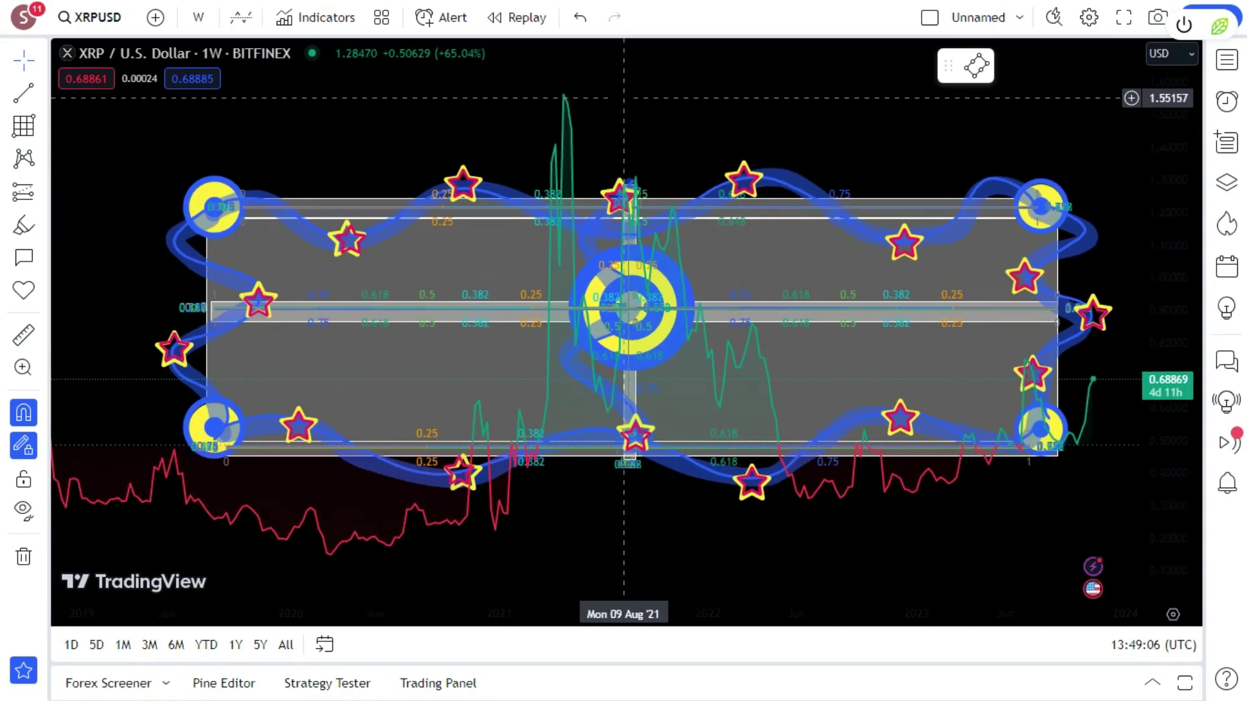
scroll(620, 97, "up", 2)
scroll(618, 97, "down", 1)
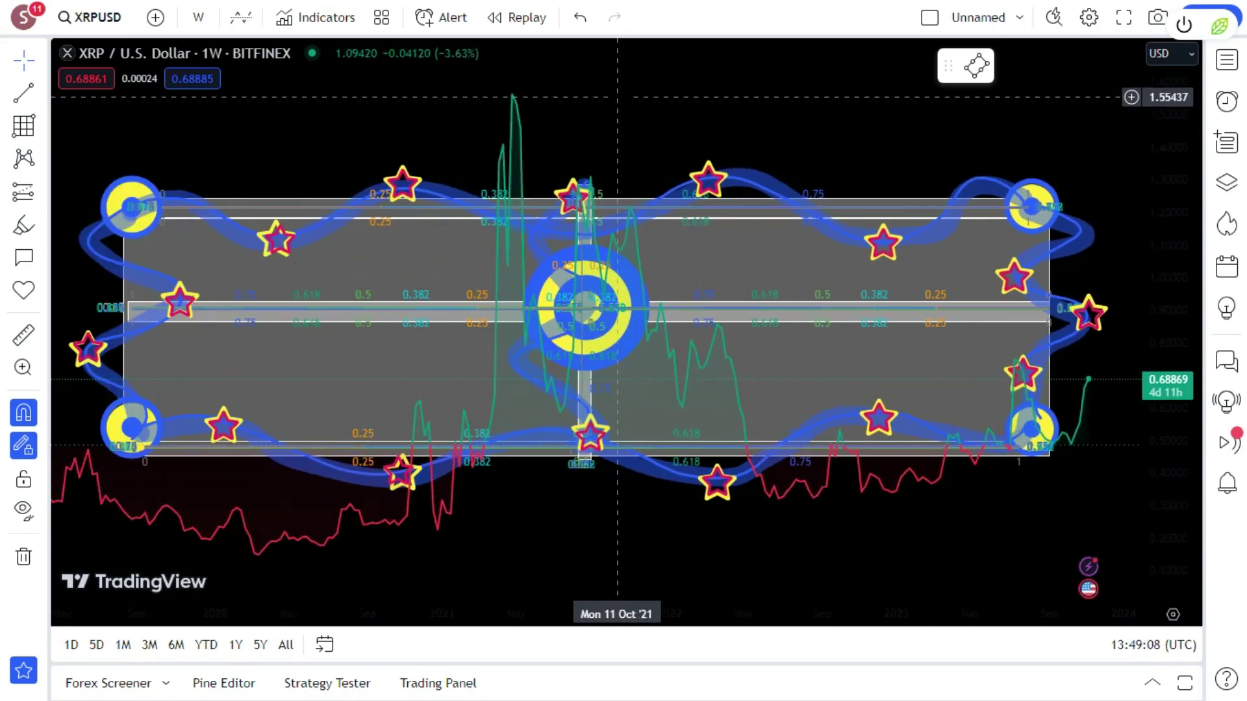
scroll(320, 156, "down", 2)
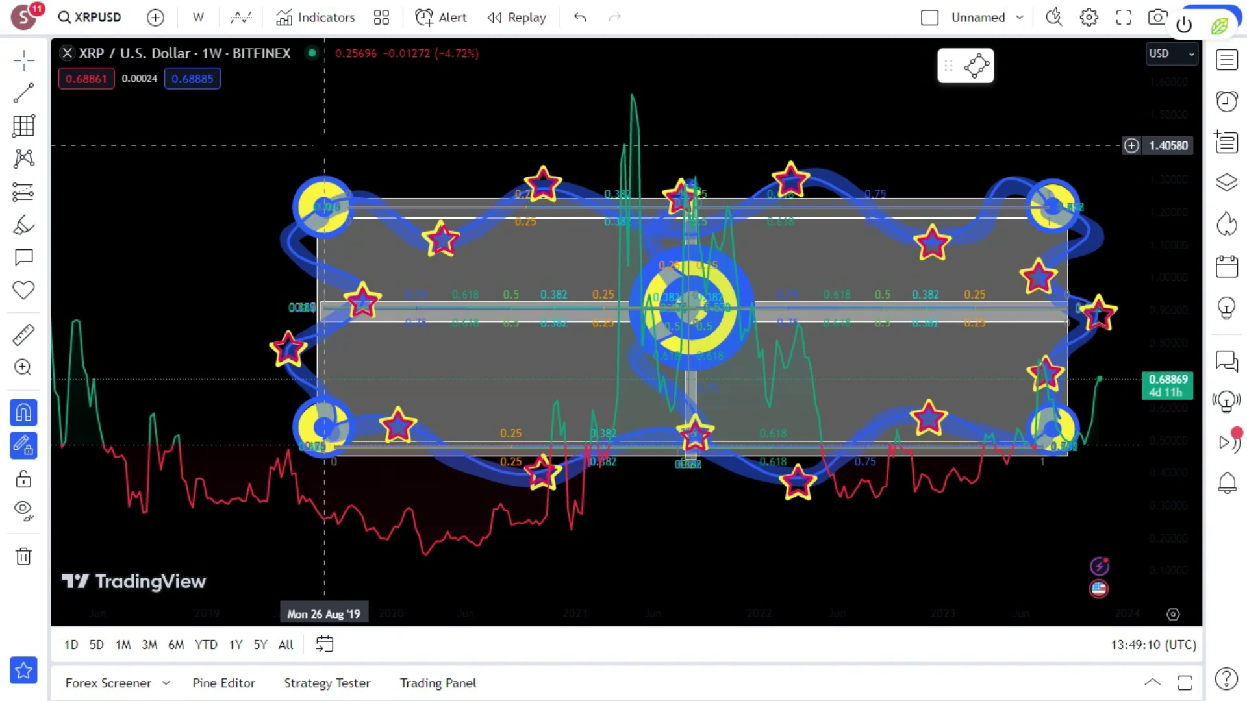
scroll(617, 325, "up", 2)
scroll(883, 481, "down", 2)
scroll(831, 230, "up", 2)
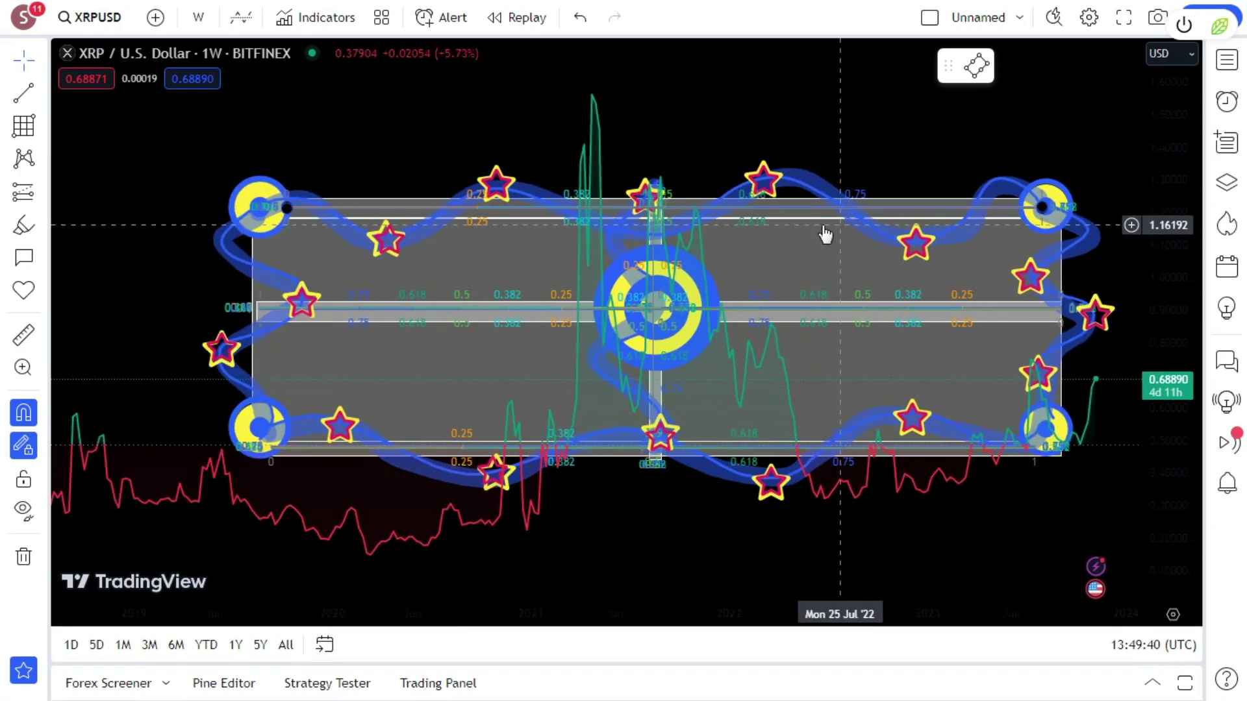
Step: Draw a blue highlighter wave along the middle horizontal bar between its left and right stars, and trace it with a 3px blue brush line
left_click(39, 224)
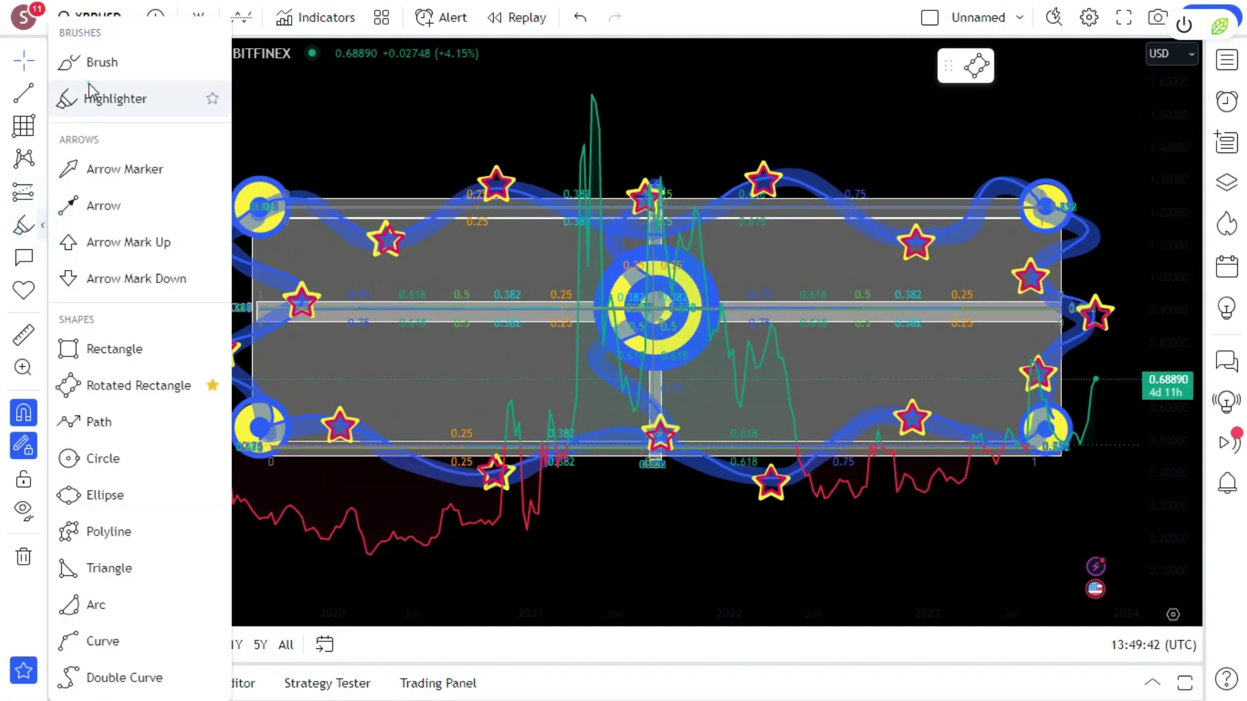
left_click(110, 100)
mouse_move(315, 294)
left_mouse_down()
mouse_move(398, 295)
mouse_move(442, 327)
left_mouse_up()
left_click_drag(529, 316, 637, 302)
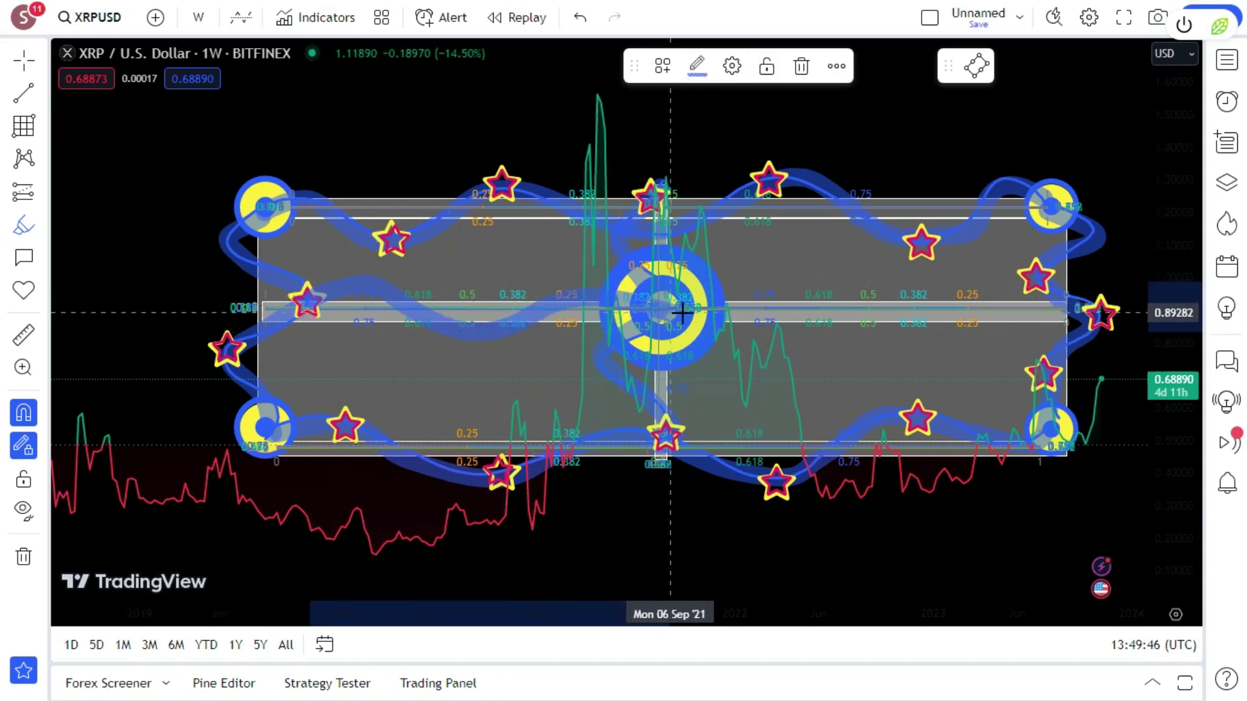
mouse_move(846, 323)
left_mouse_down()
mouse_move(946, 329)
mouse_move(1015, 303)
left_mouse_up()
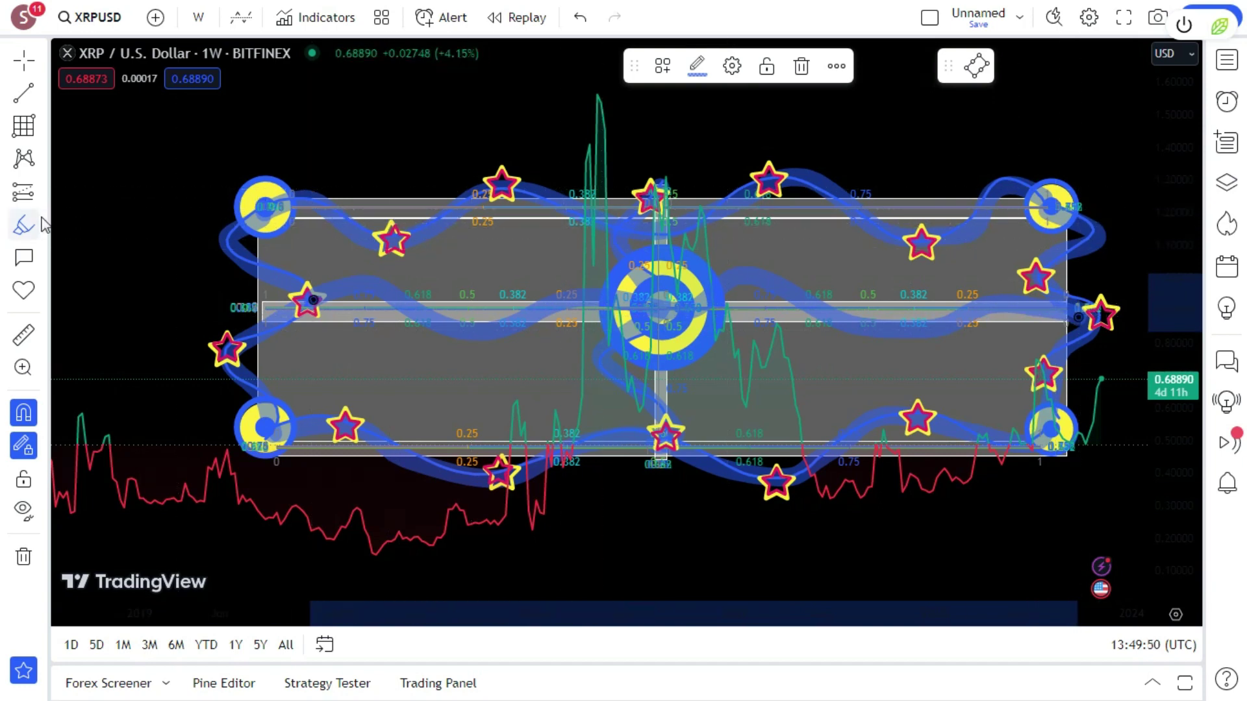
left_click(91, 59)
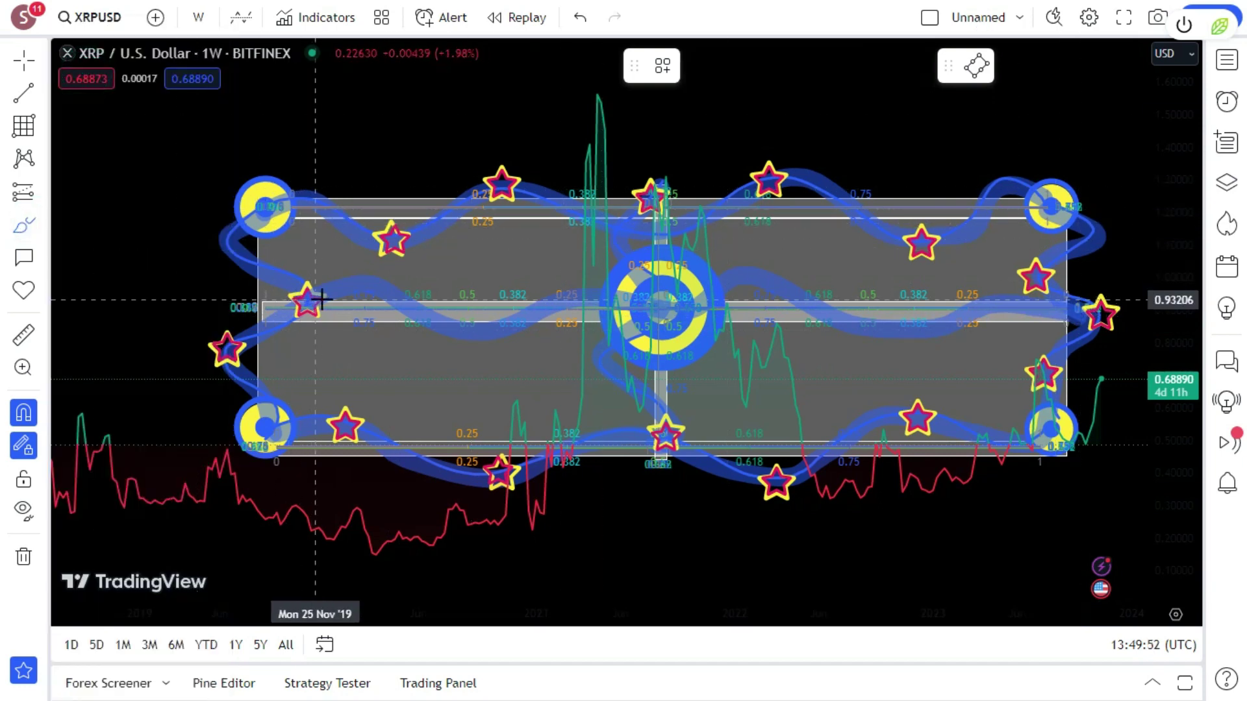
left_click(314, 297)
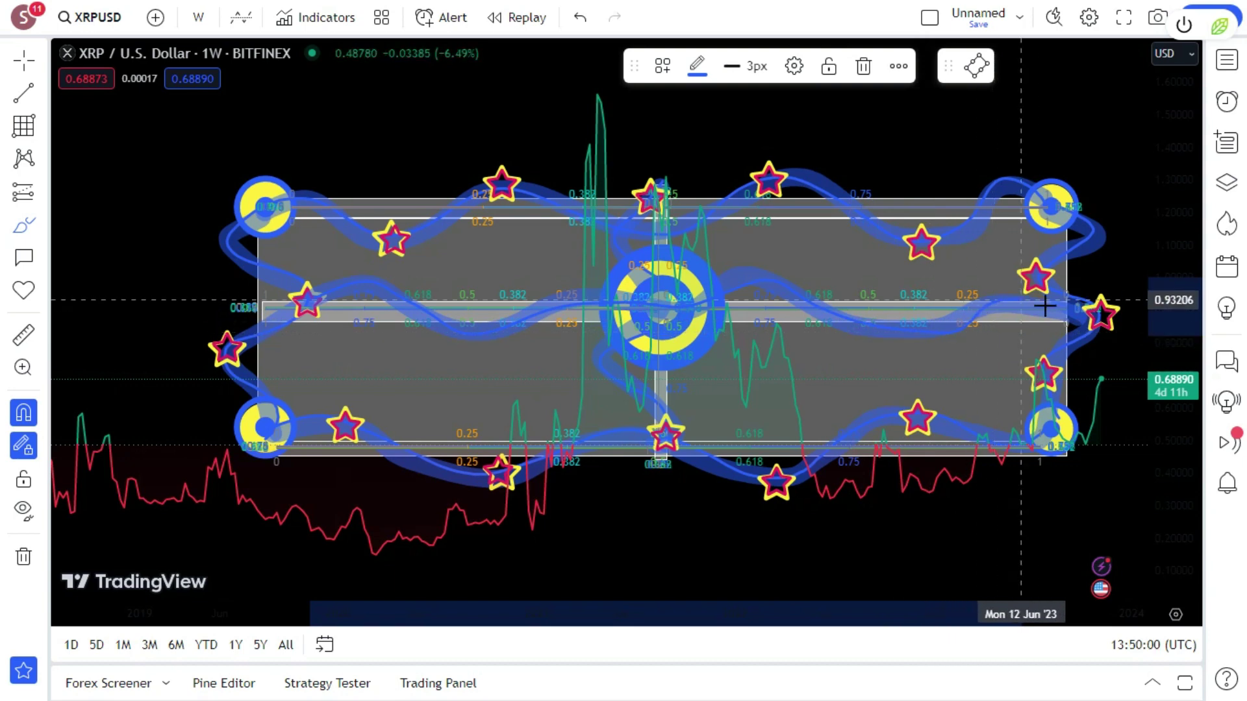
Step: Place an outlined star icon on the left trough of the middle wave, shrink it slightly and colour it red
left_click(39, 292)
left_click(68, 173)
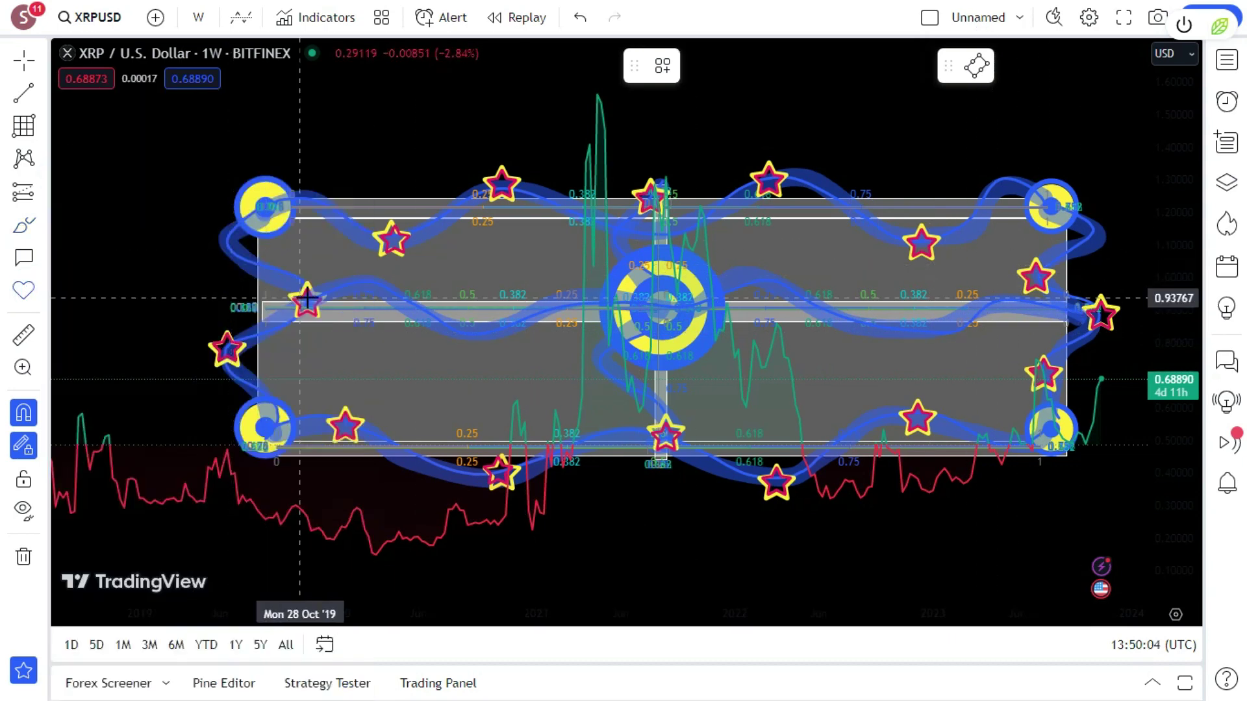
left_click(467, 333)
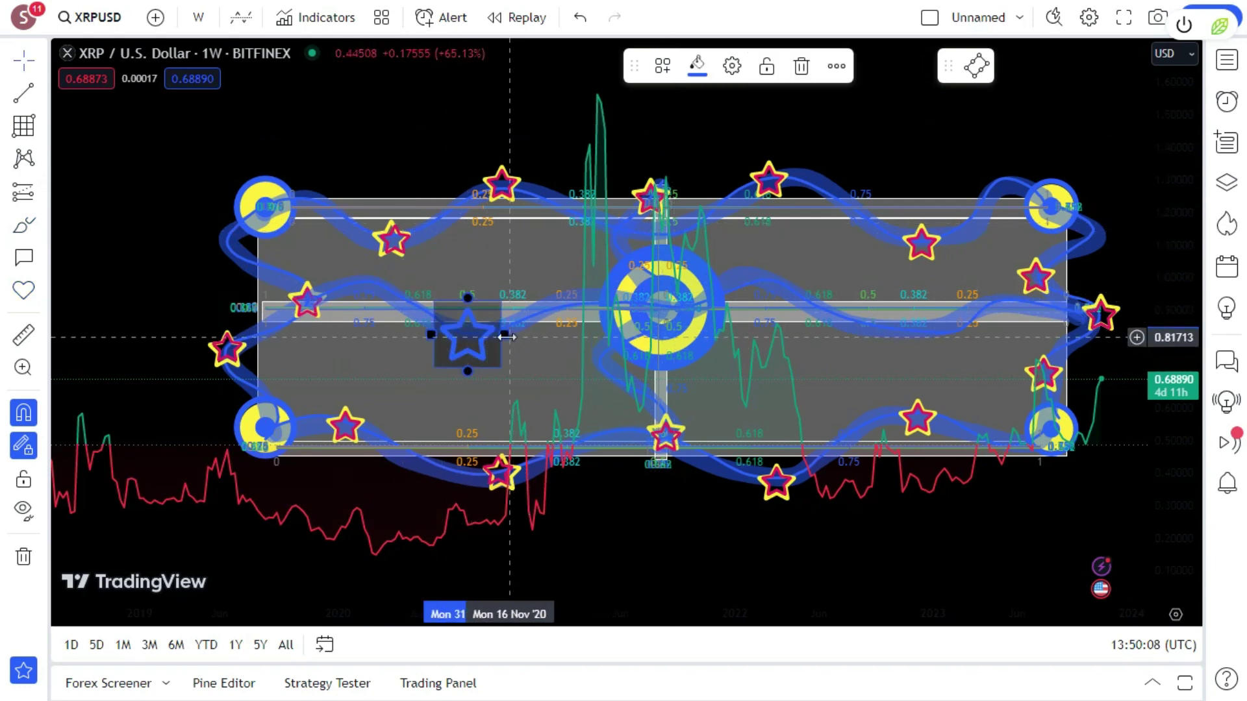
left_click_drag(503, 337, 497, 337)
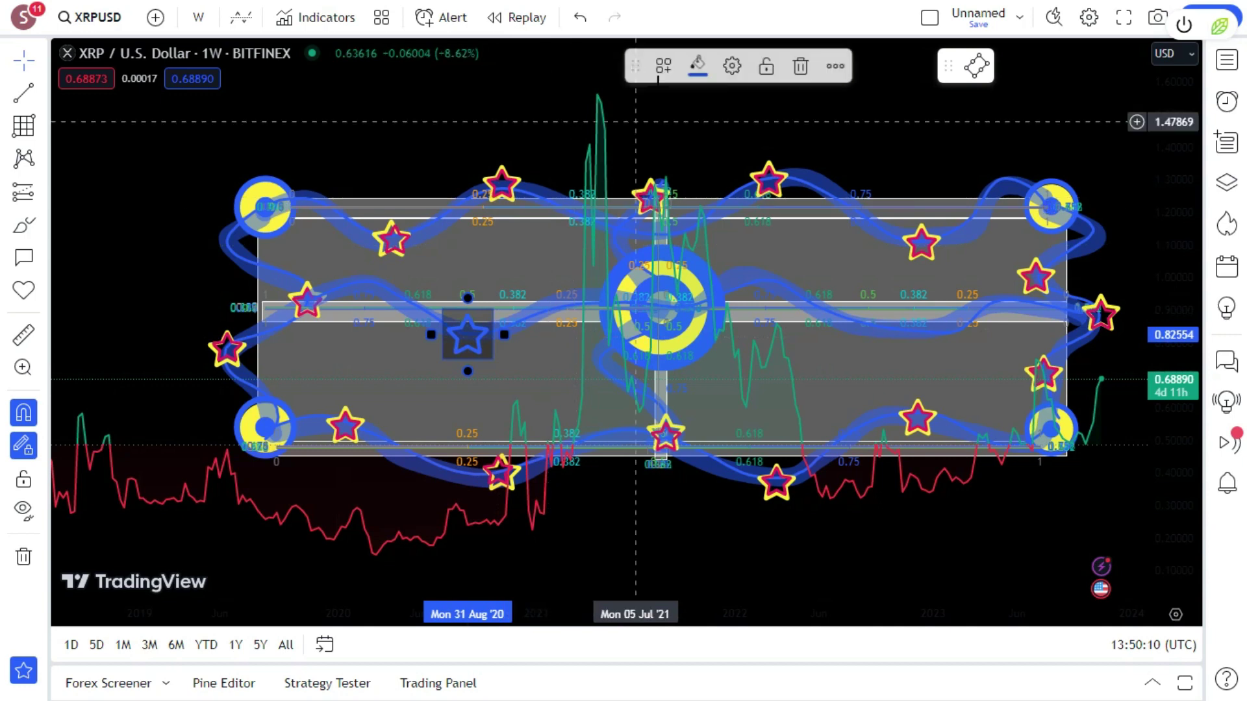
left_click(697, 65)
left_click(699, 117)
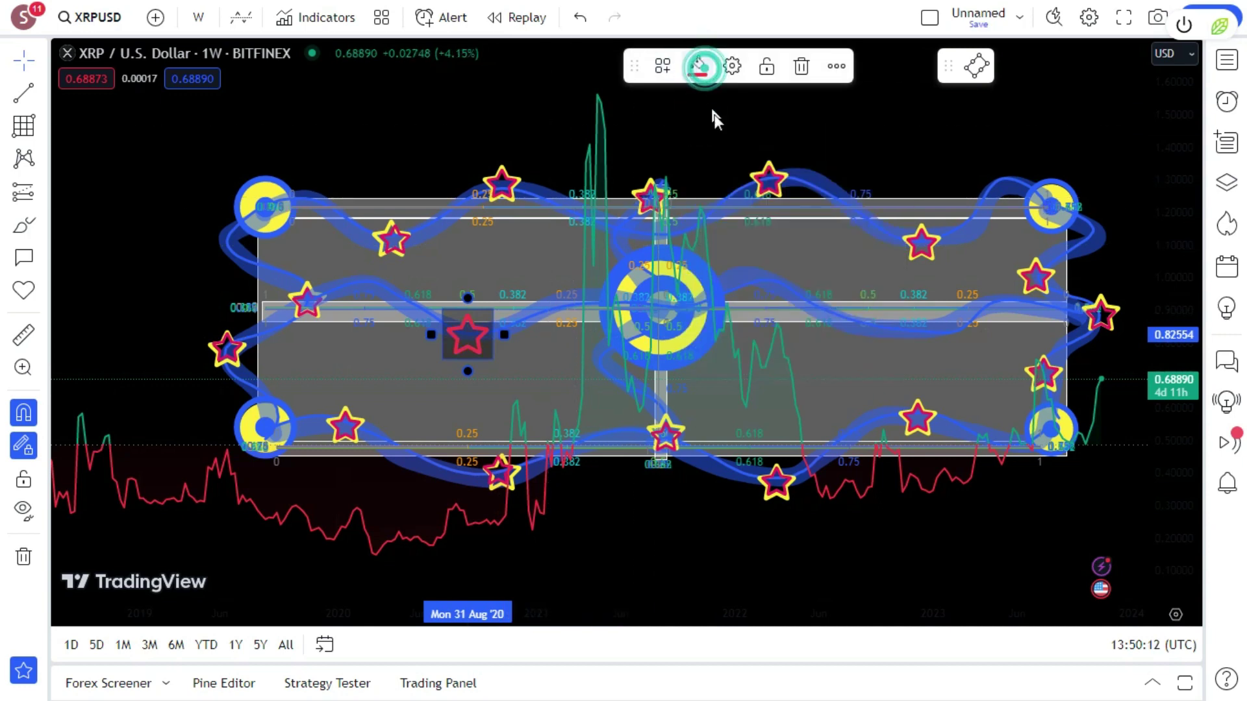
key("Escape")
left_click(458, 331)
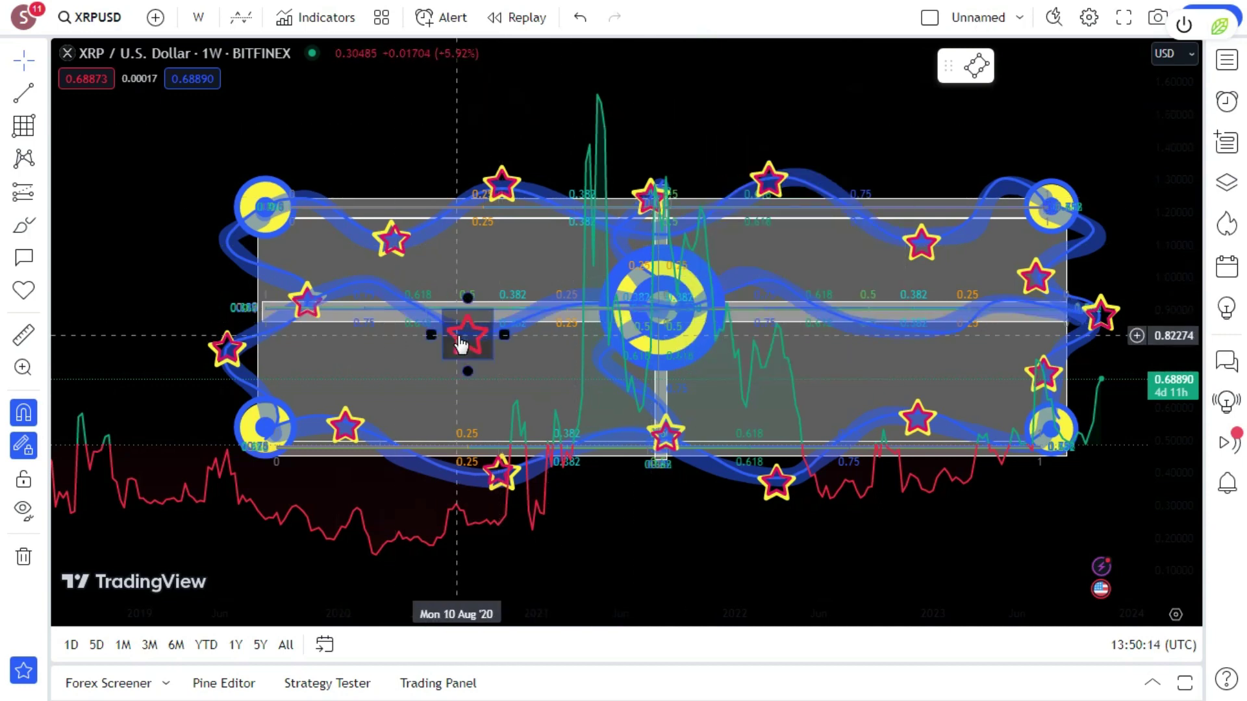
Step: Add red outlined stars on the middle wave's right crest, right trough and left crest, nudging the left crest star slightly down
left_click(25, 292)
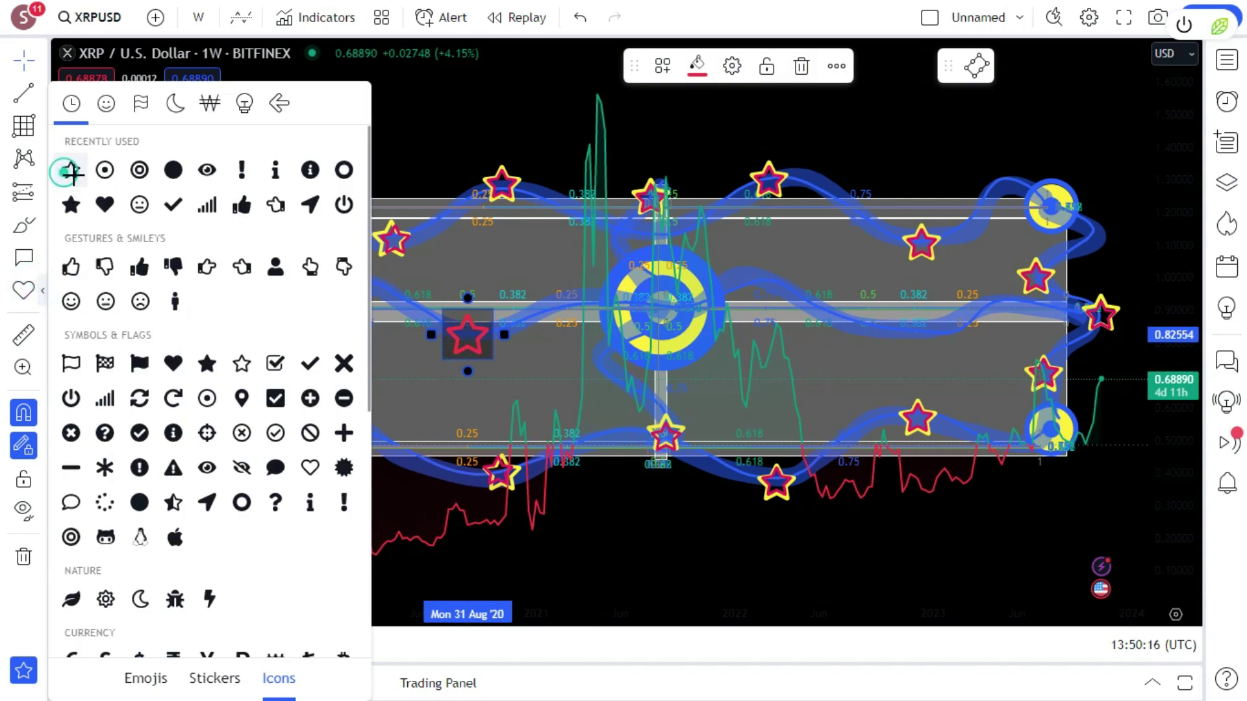
left_click(70, 172)
left_click(769, 281)
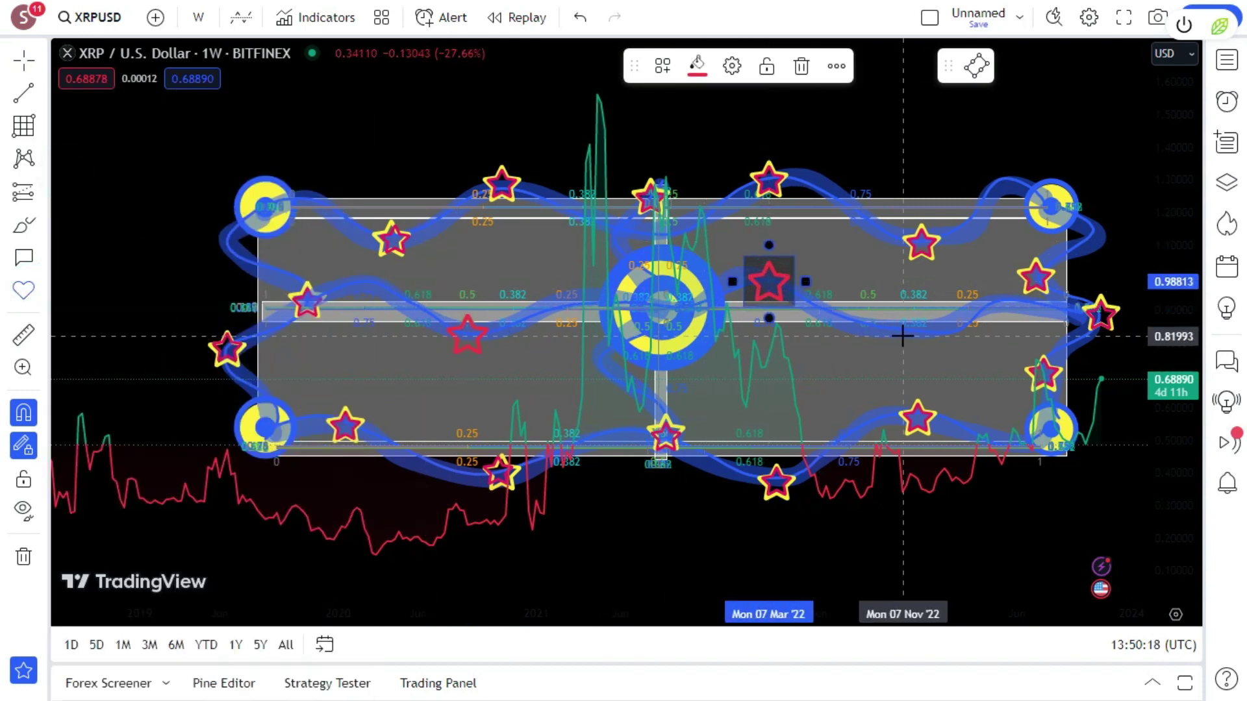
left_click(898, 330)
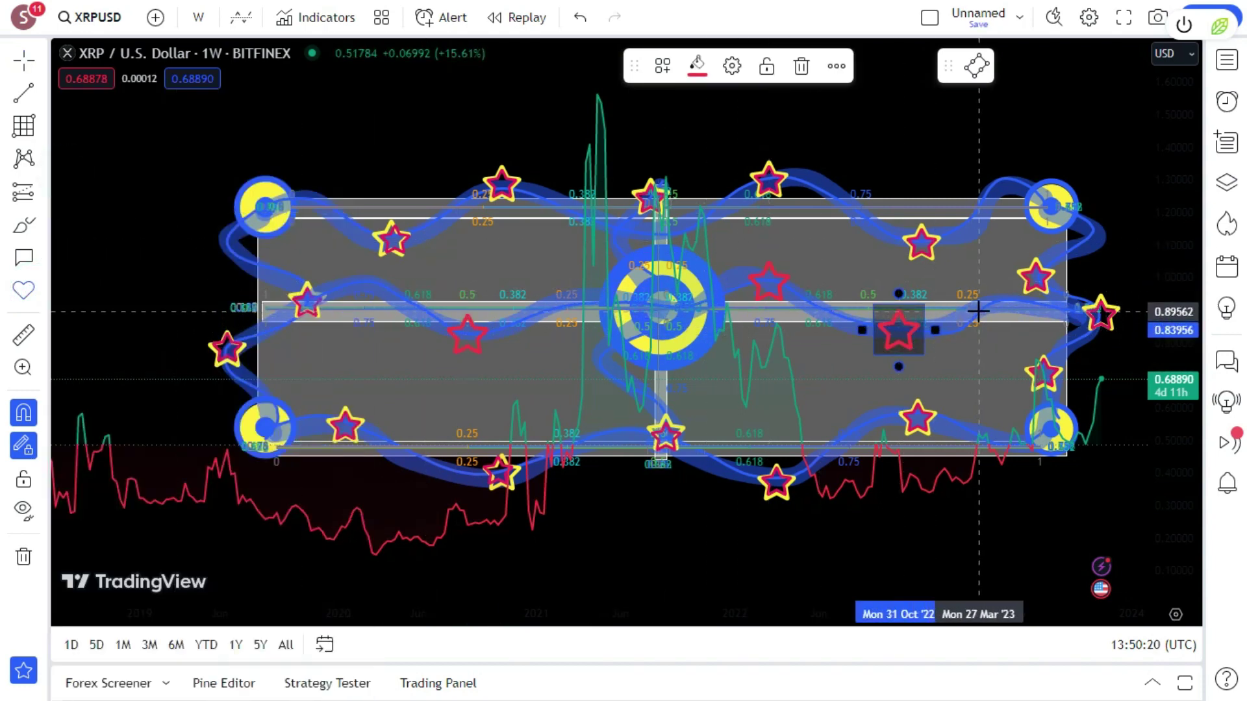
left_click(372, 286)
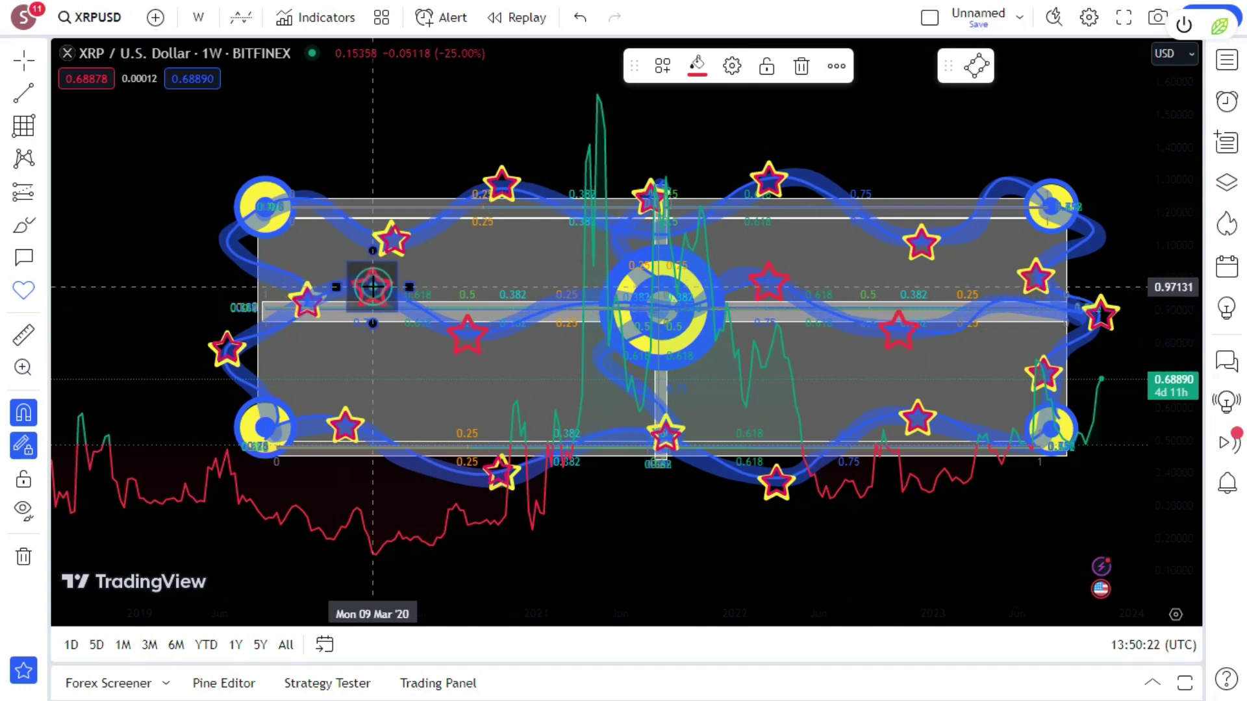
left_click_drag(383, 286, 383, 290)
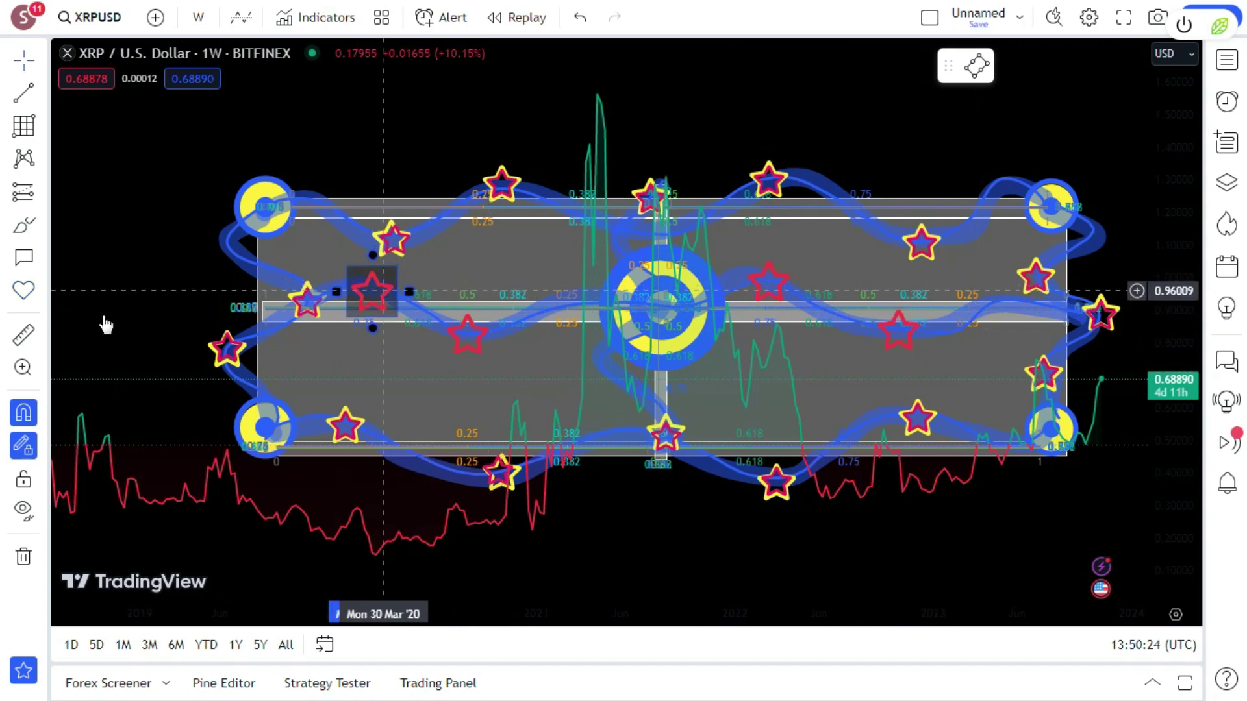
Step: Place a filled star icon just below the middle wave near its left trough and colour it yellow
left_click(24, 291)
left_click(76, 178)
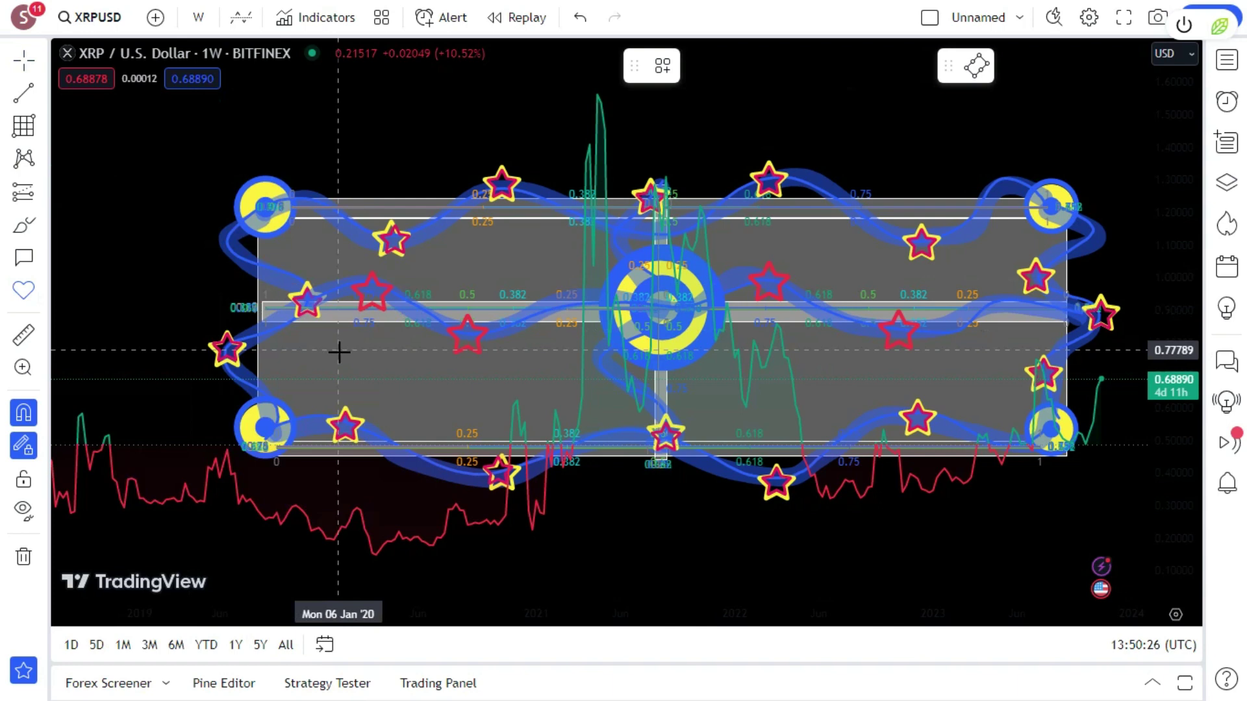
left_click(41, 297)
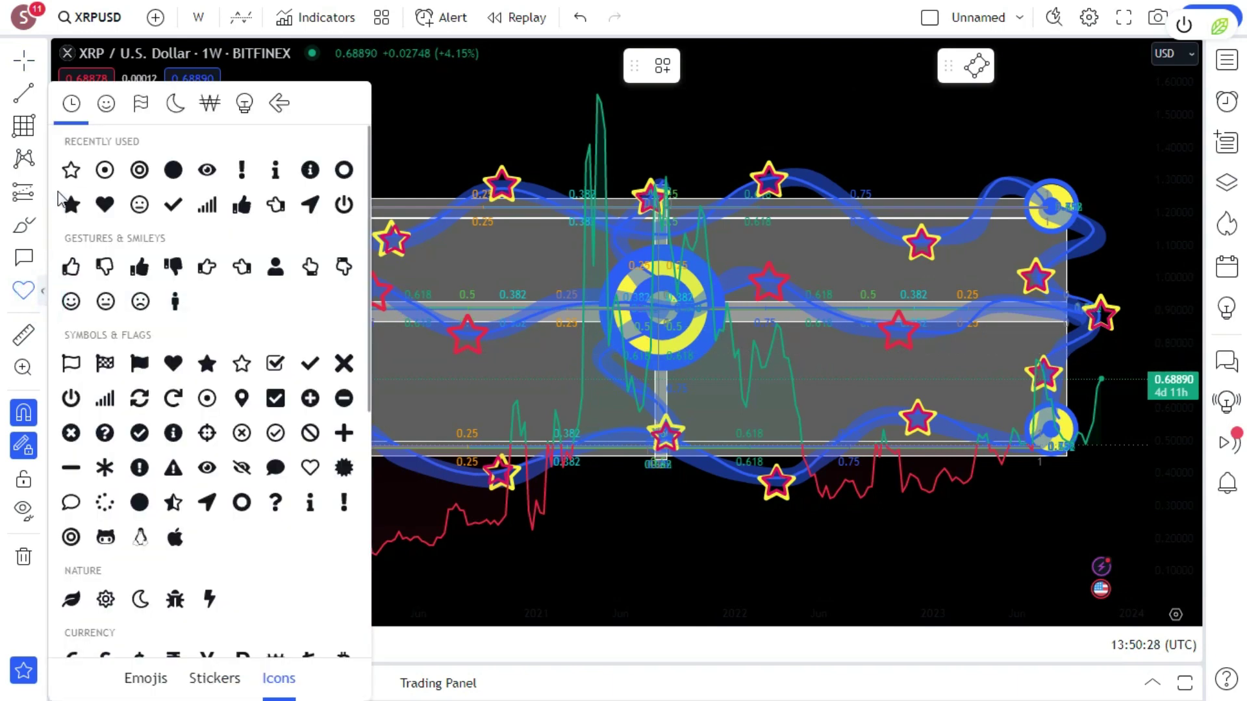
left_click(71, 206)
left_click(407, 334)
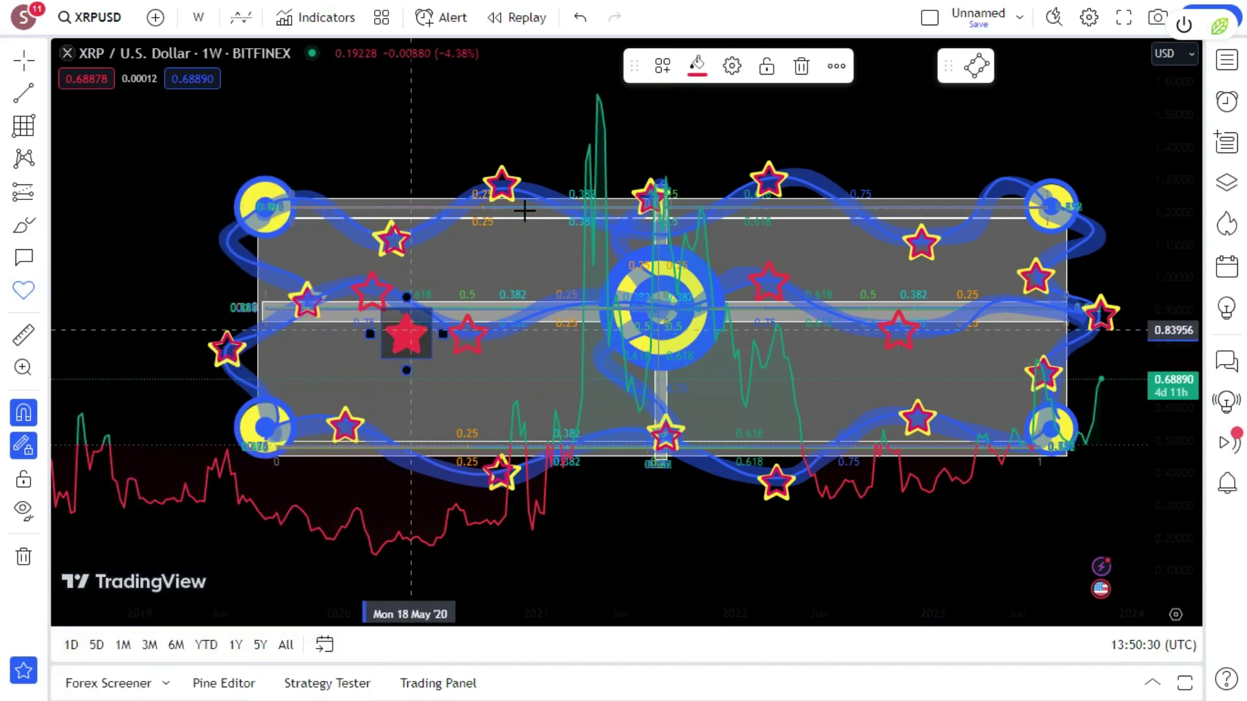
left_click(705, 65)
left_click(743, 130)
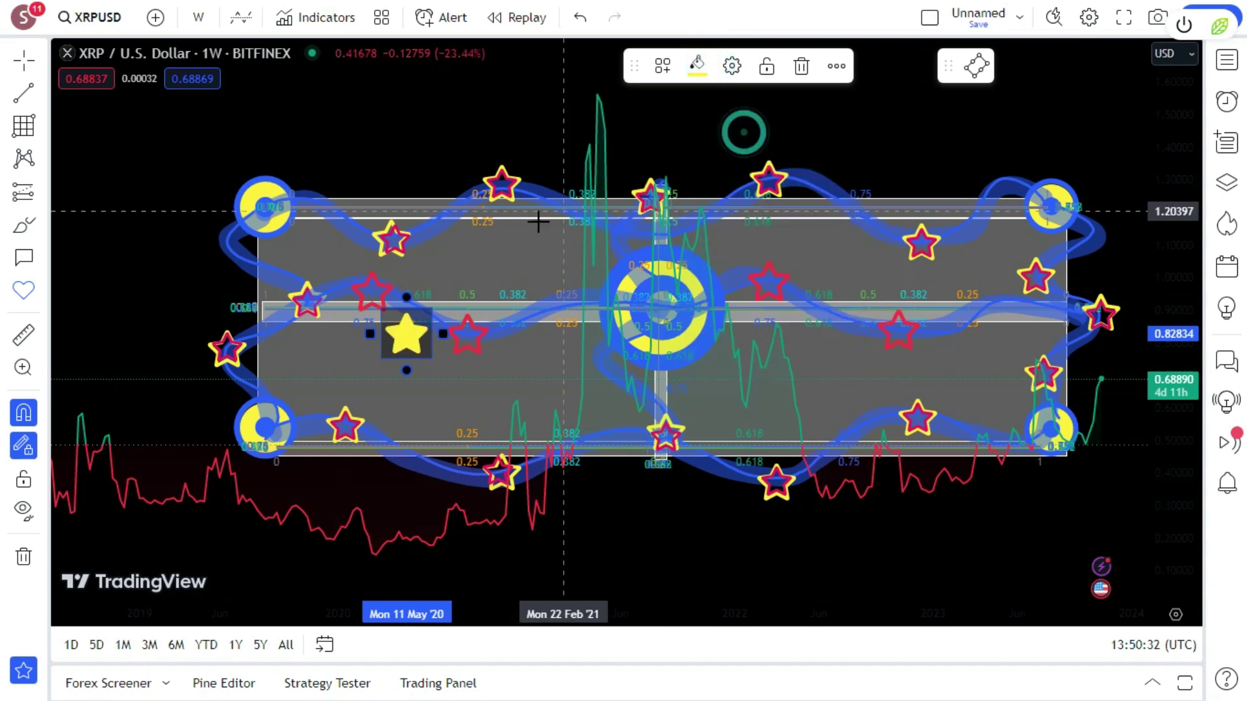
Step: Move the filled yellow star onto the red star at the middle wave's left crest and centre it there
left_click(408, 329)
mouse_move(403, 303)
left_mouse_down()
mouse_move(380, 262)
mouse_move(411, 295)
mouse_move(372, 296)
mouse_move(394, 292)
left_mouse_up()
left_click(144, 257)
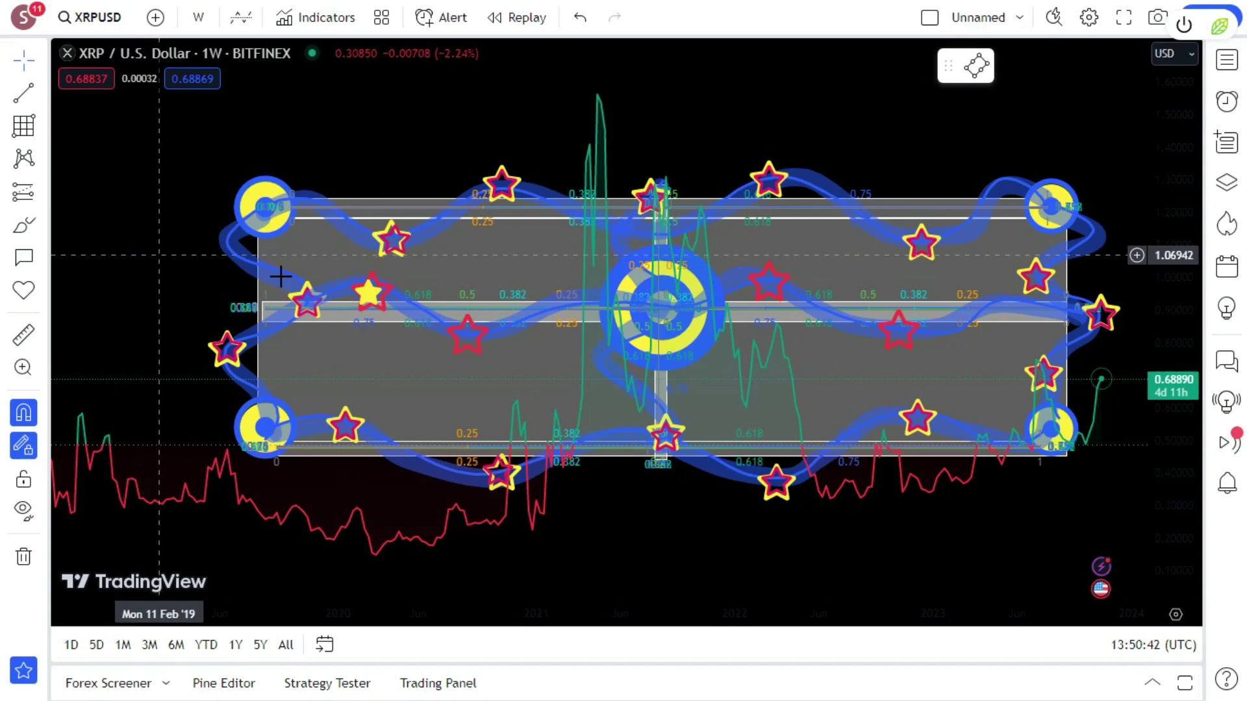
left_click(368, 293)
left_click_drag(368, 292, 363, 291)
Step: Try a white fill on the filled star at the left crest and return it to yellow
left_click(697, 65)
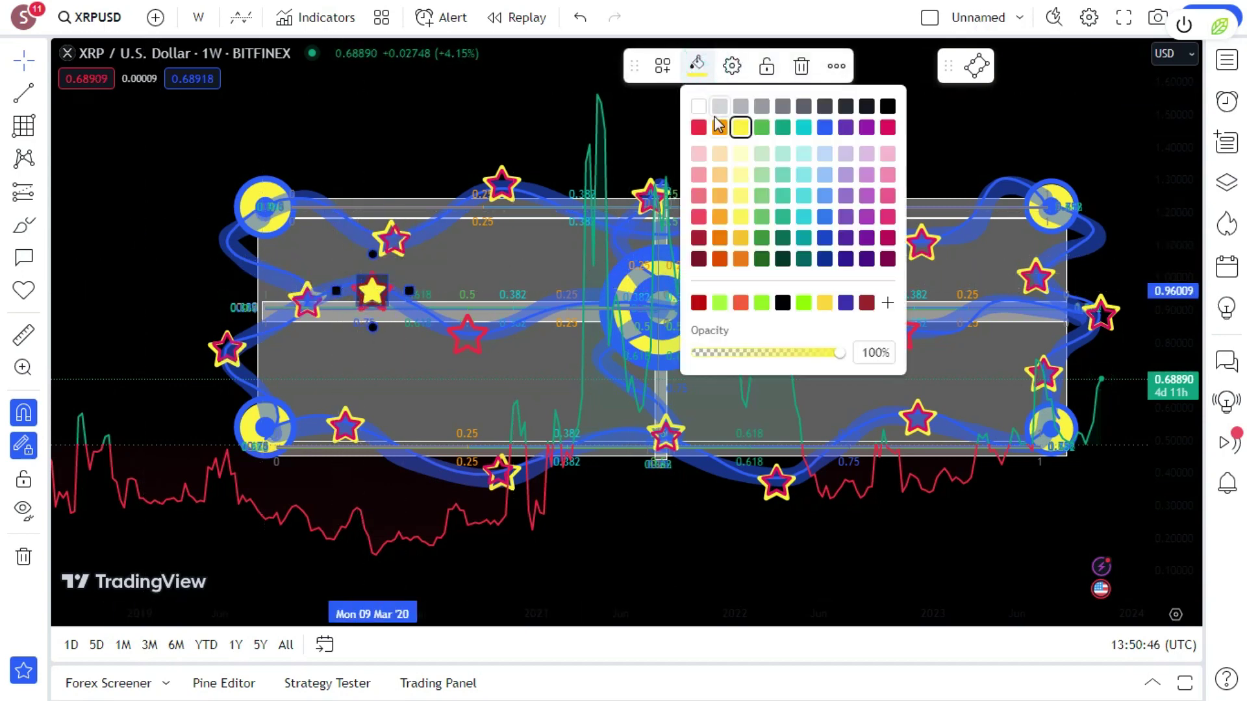
left_click(698, 106)
left_click(697, 65)
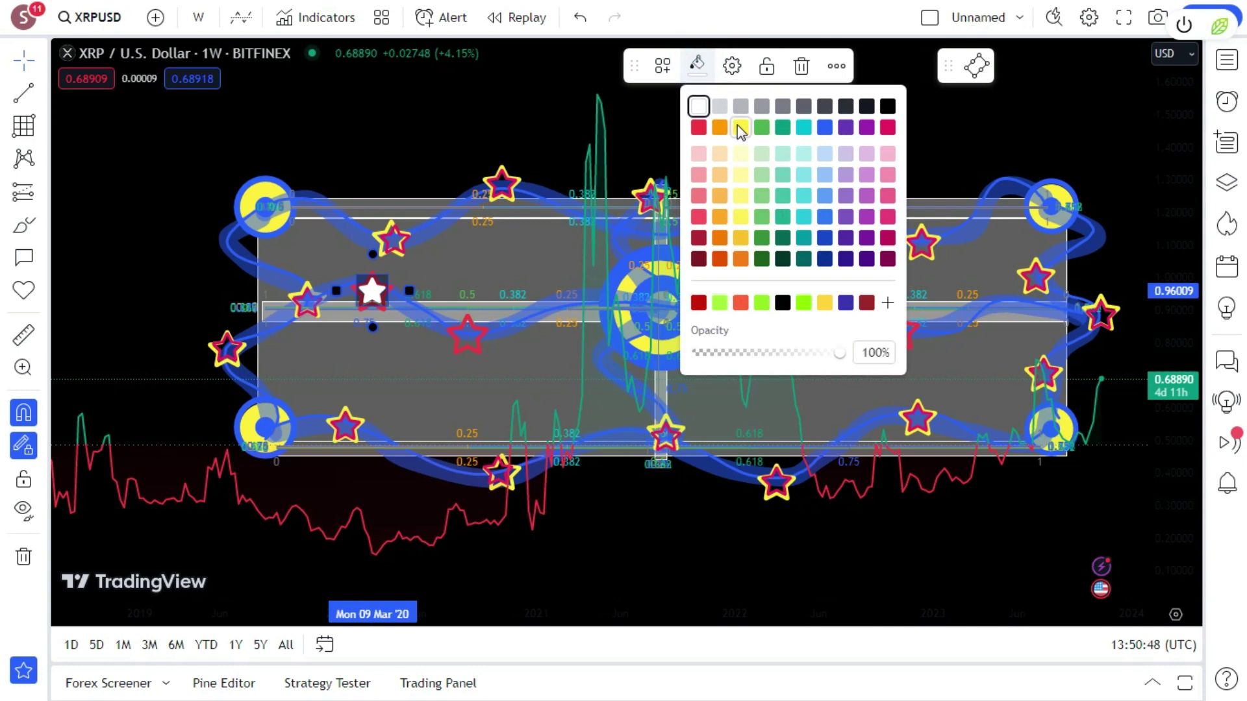
left_click(740, 130)
left_click(468, 125)
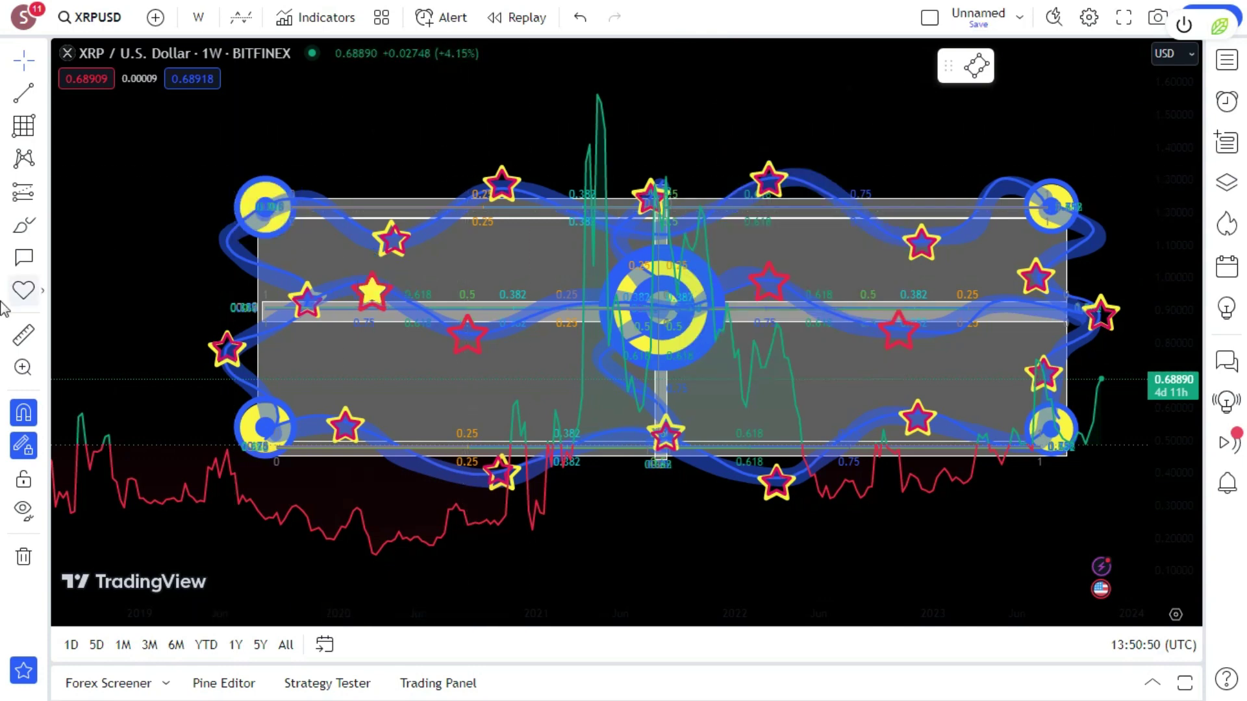
Step: Place three filled yellow star icons below the middle wave, near its left trough, right crest and right trough
left_click(26, 295)
left_click(72, 172)
left_click(448, 393)
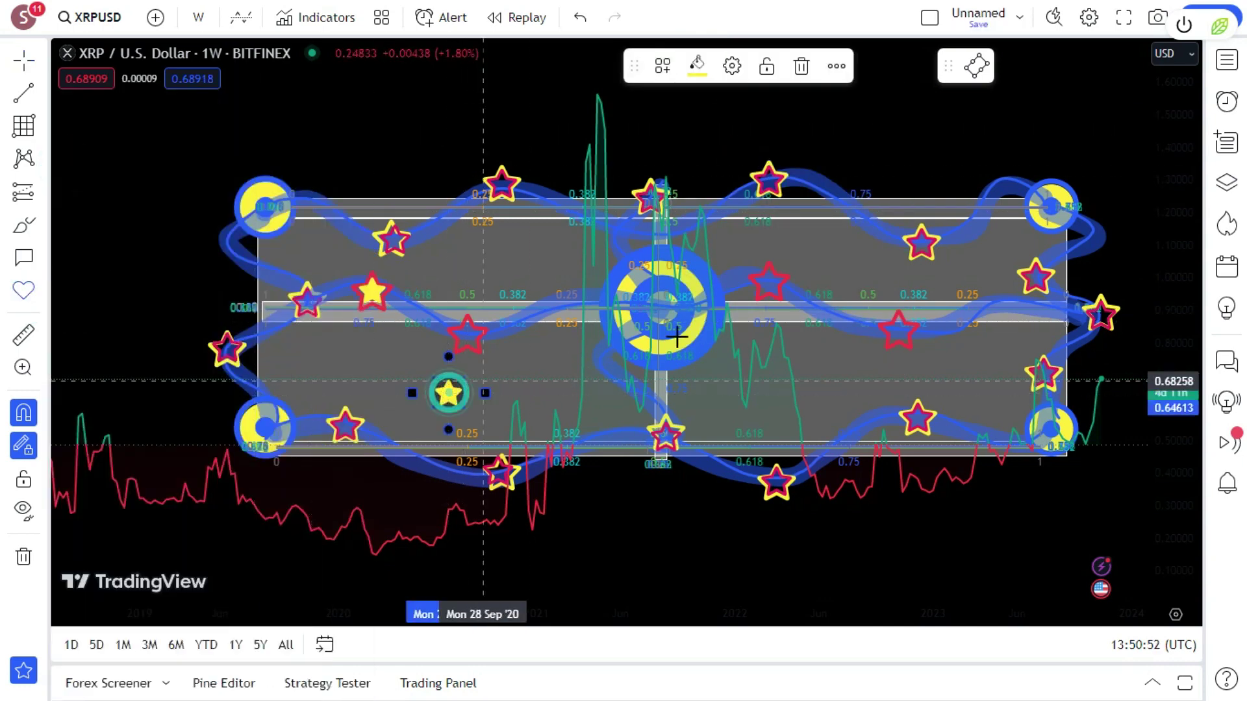
left_click(761, 366)
left_click(871, 362)
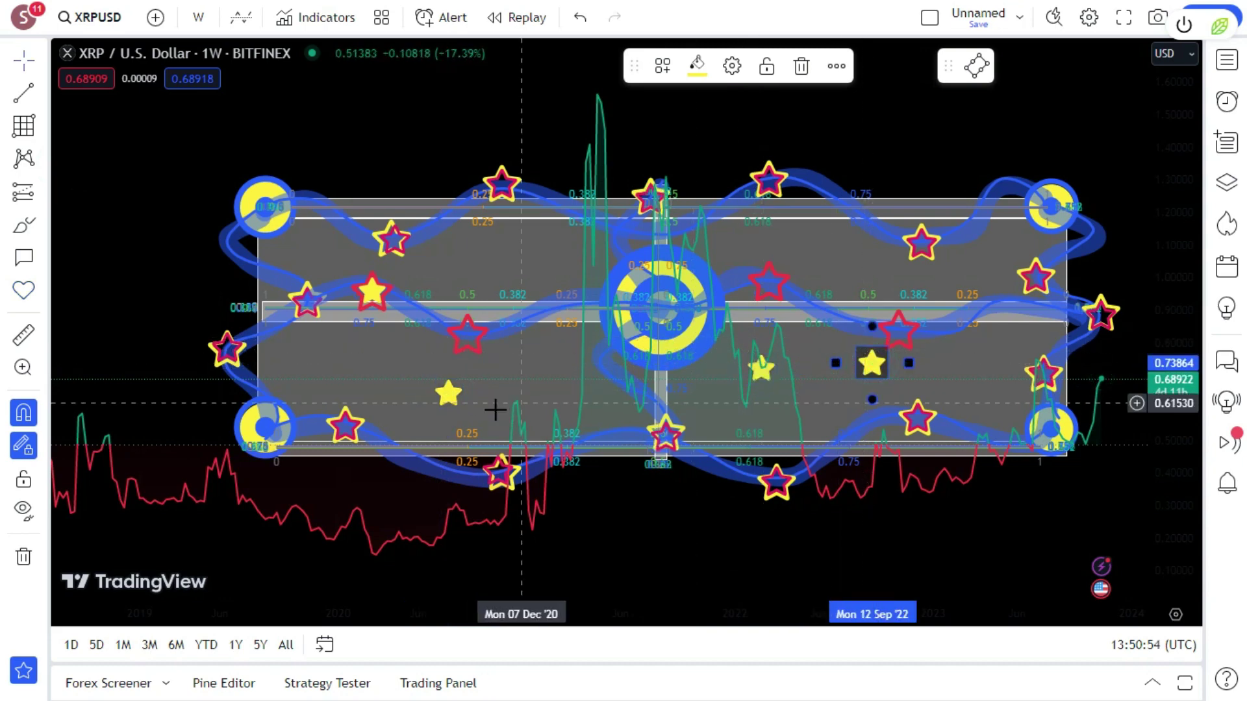
Step: Move the three filled yellow stars onto the red outlined stars at the middle wave's left trough, right crest and right trough
left_click_drag(450, 394, 467, 342)
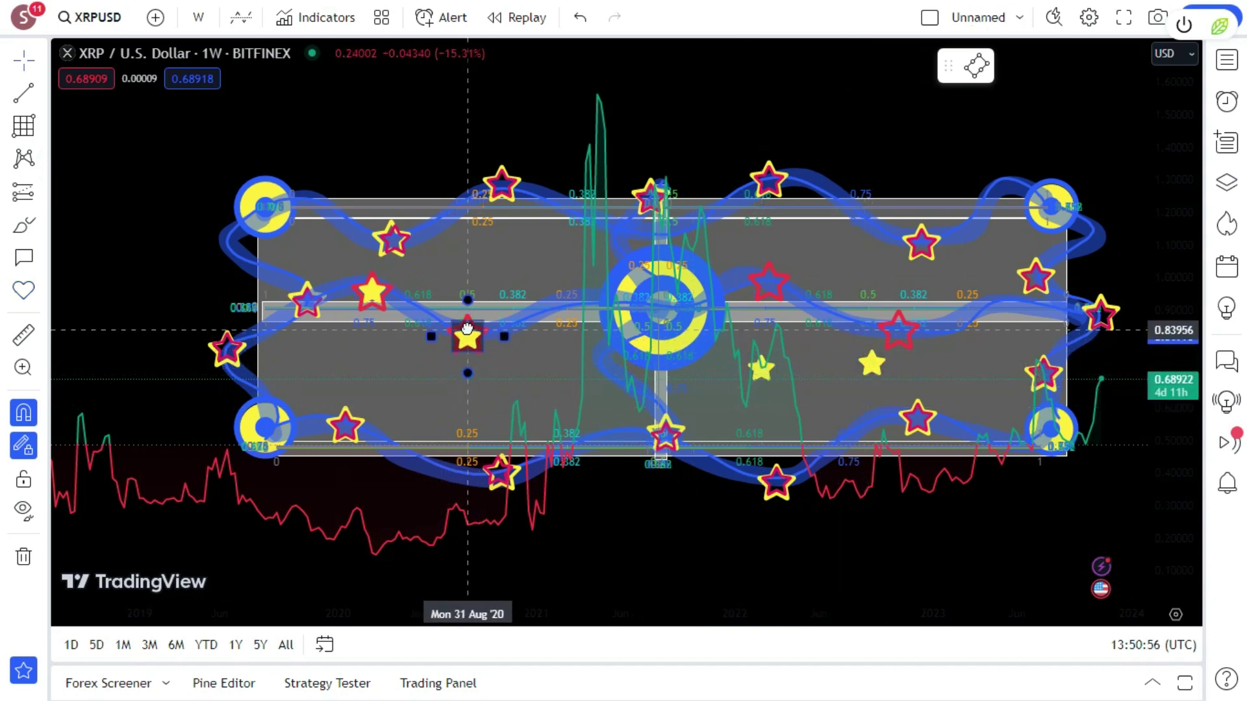
left_click(759, 365)
left_click_drag(759, 364, 768, 284)
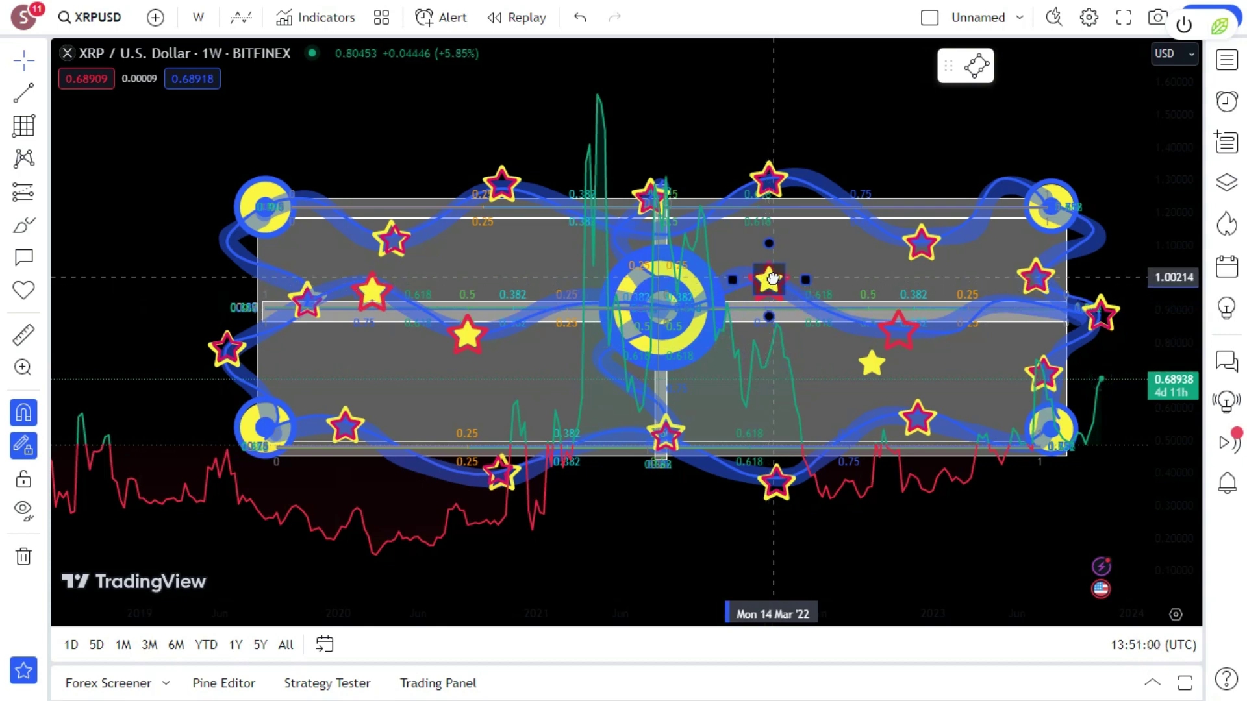
left_click(857, 373)
left_click_drag(858, 374, 879, 336)
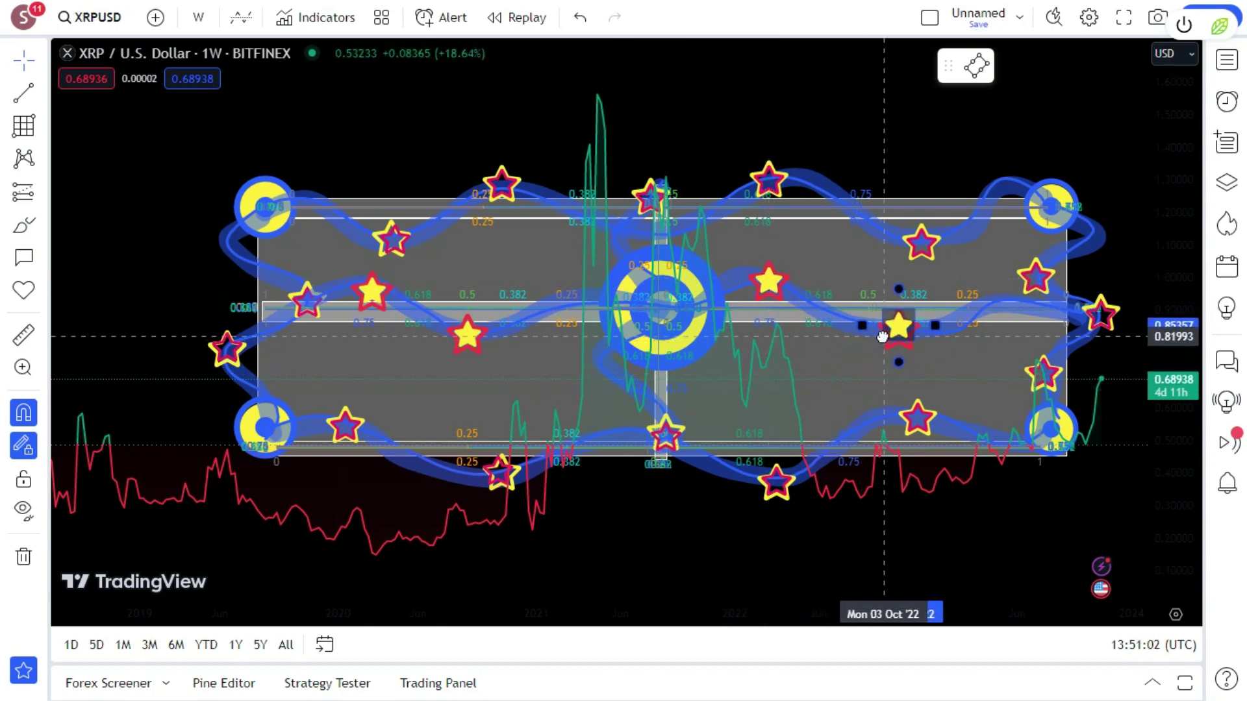
left_click(833, 146)
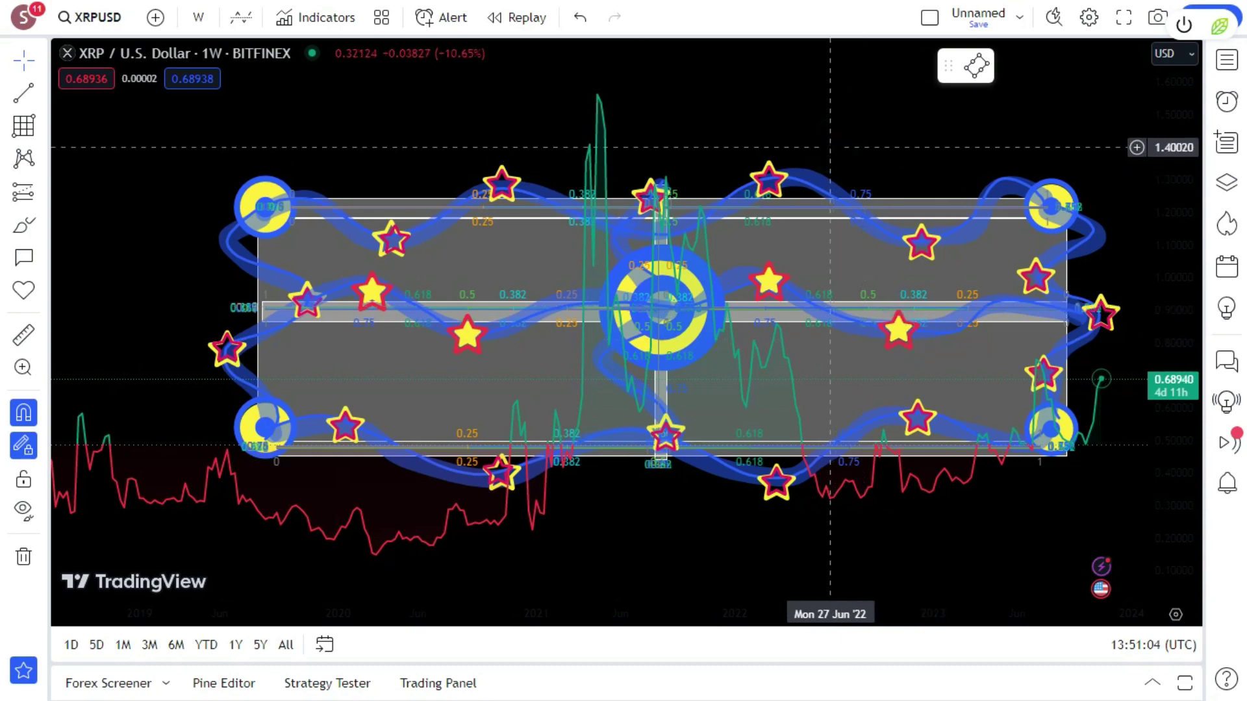
Step: Examine the finished design of stars, waves, circles and rectangles over the chart at different zoom levels
scroll(830, 149, "down", 5)
scroll(830, 148, "up", 5)
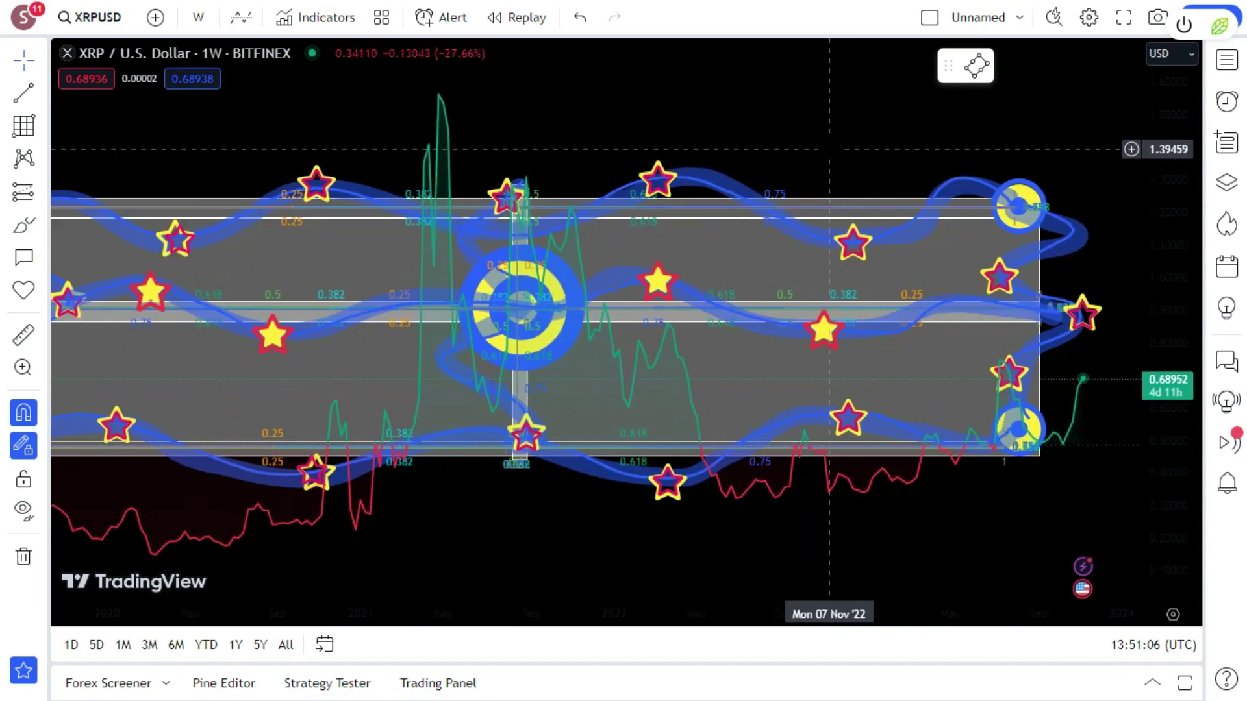
scroll(830, 148, "down", 3)
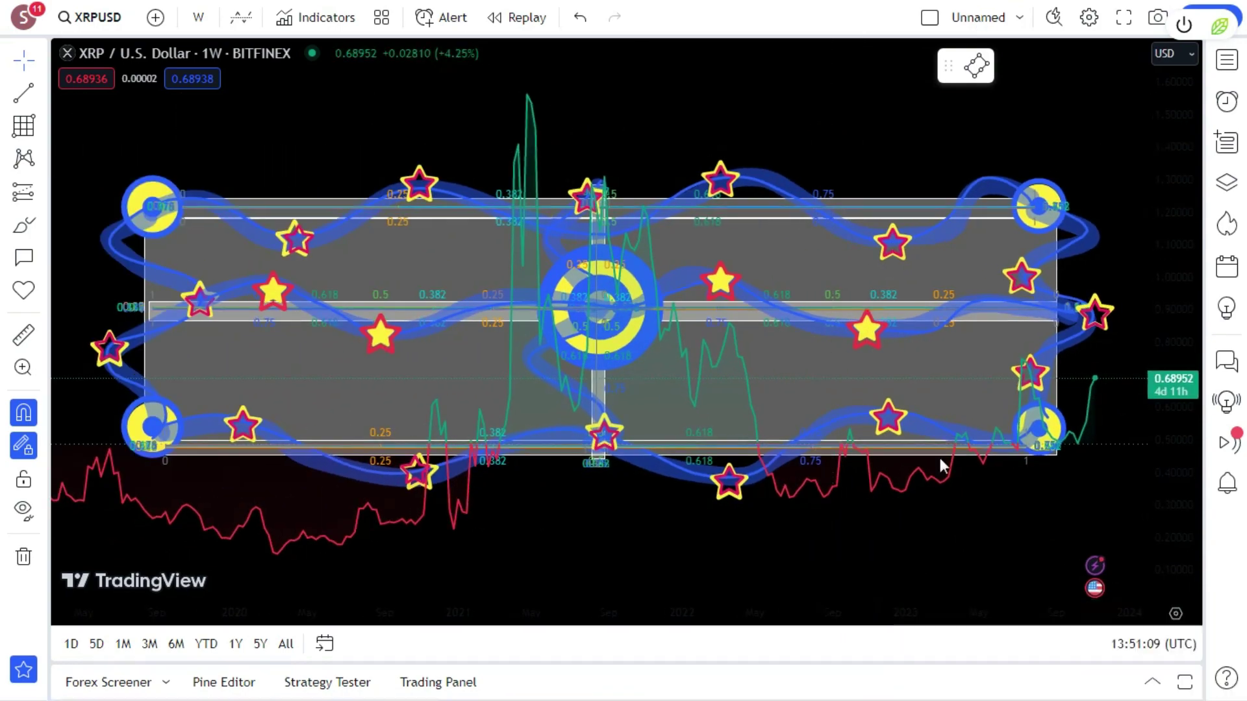
scroll(831, 154, "up", 4)
scroll(831, 154, "down", 6)
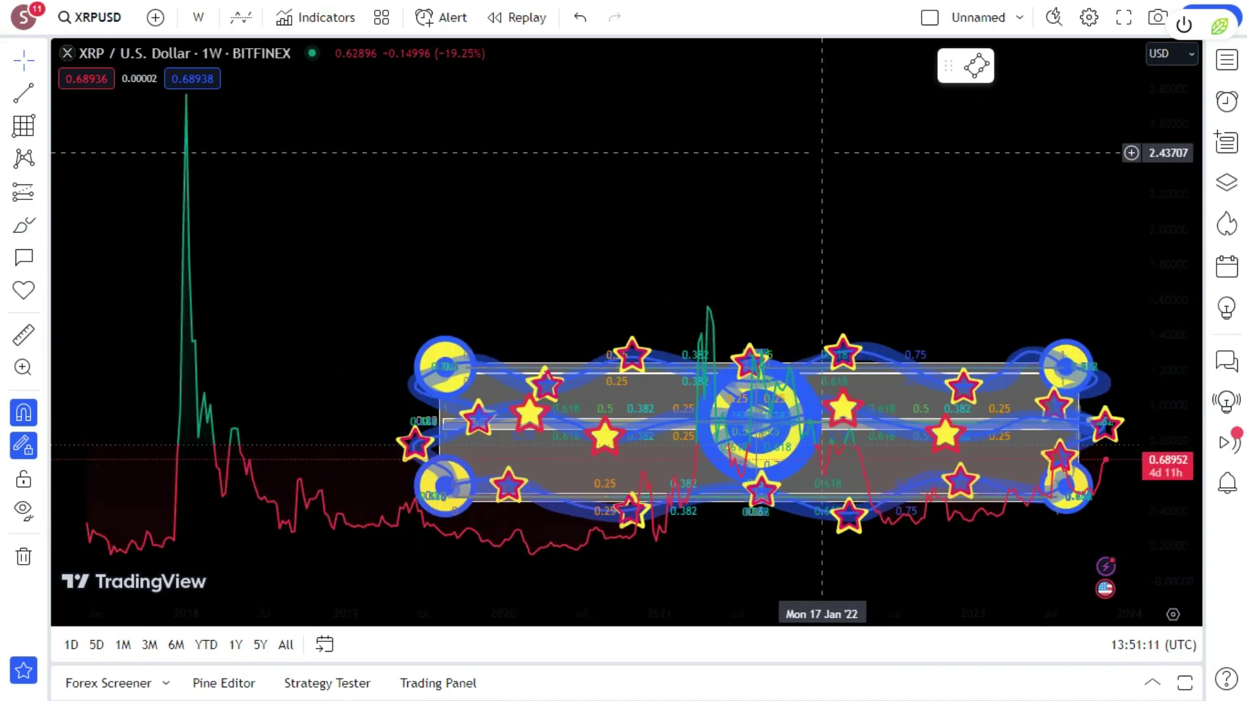
scroll(824, 154, "up", 4)
scroll(824, 154, "up", 3)
scroll(828, 154, "down", 5)
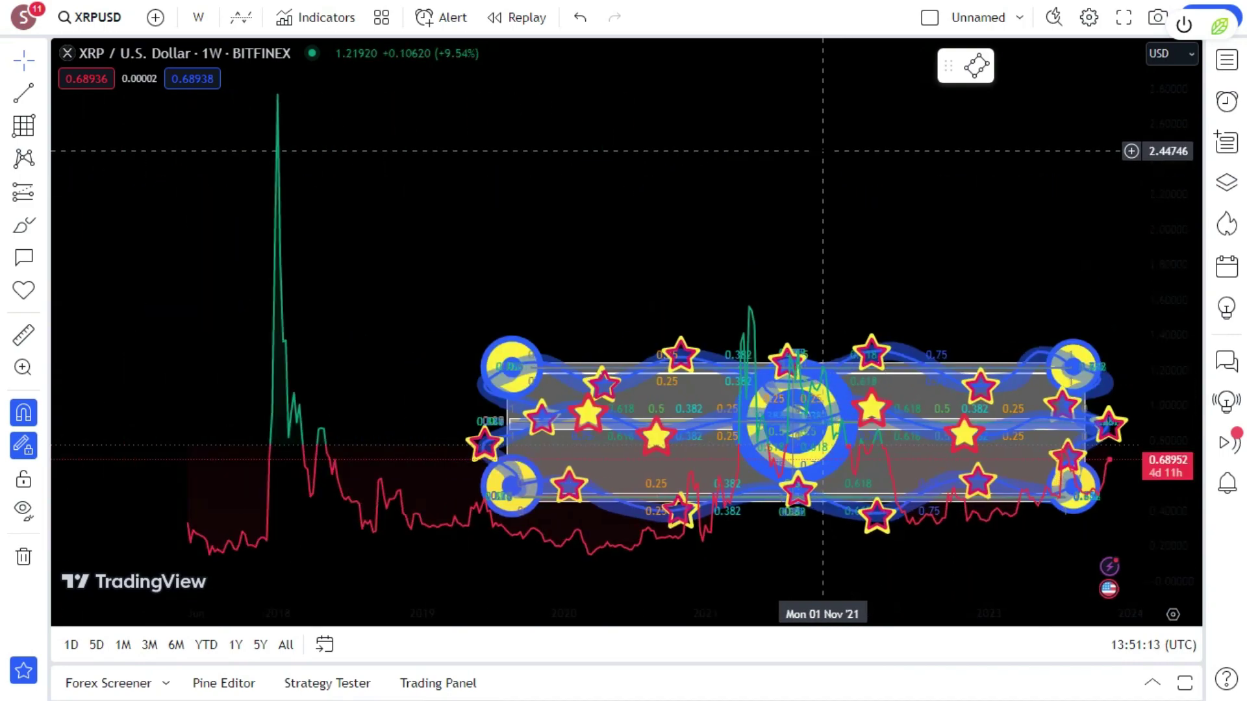
scroll(821, 150, "up", 4)
scroll(821, 150, "up", 3)
scroll(821, 150, "down", 5)
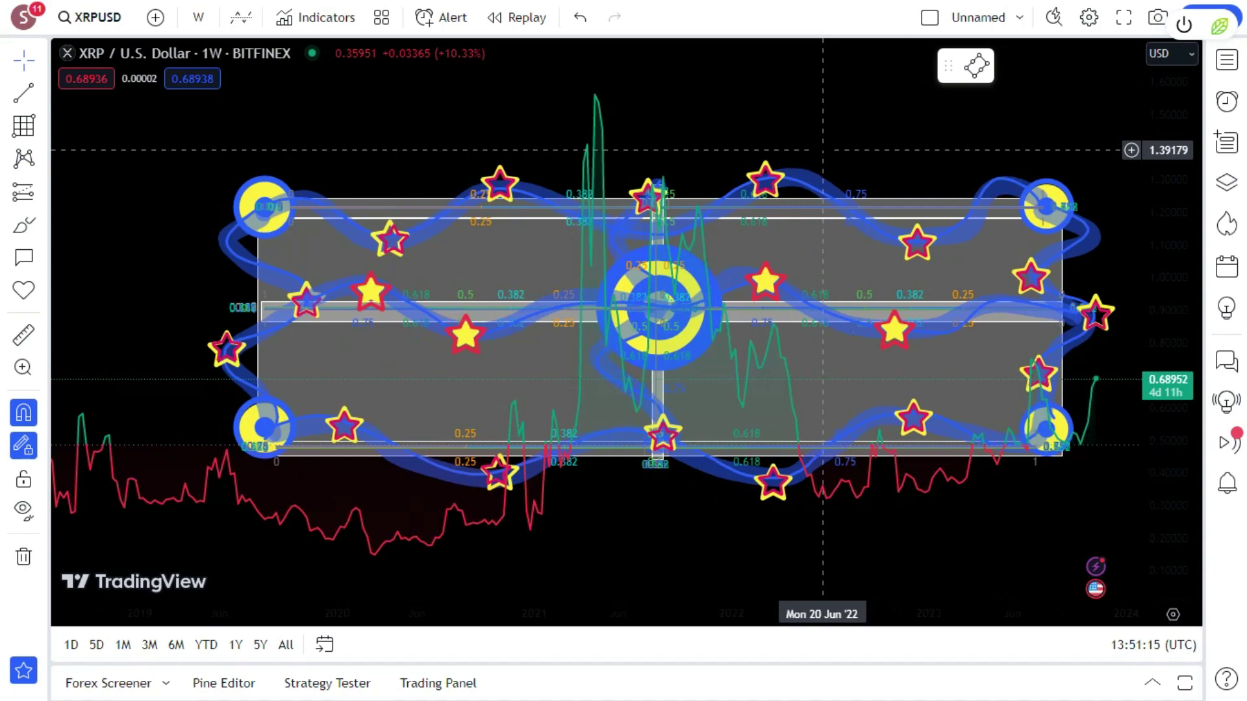
scroll(820, 150, "up", 4)
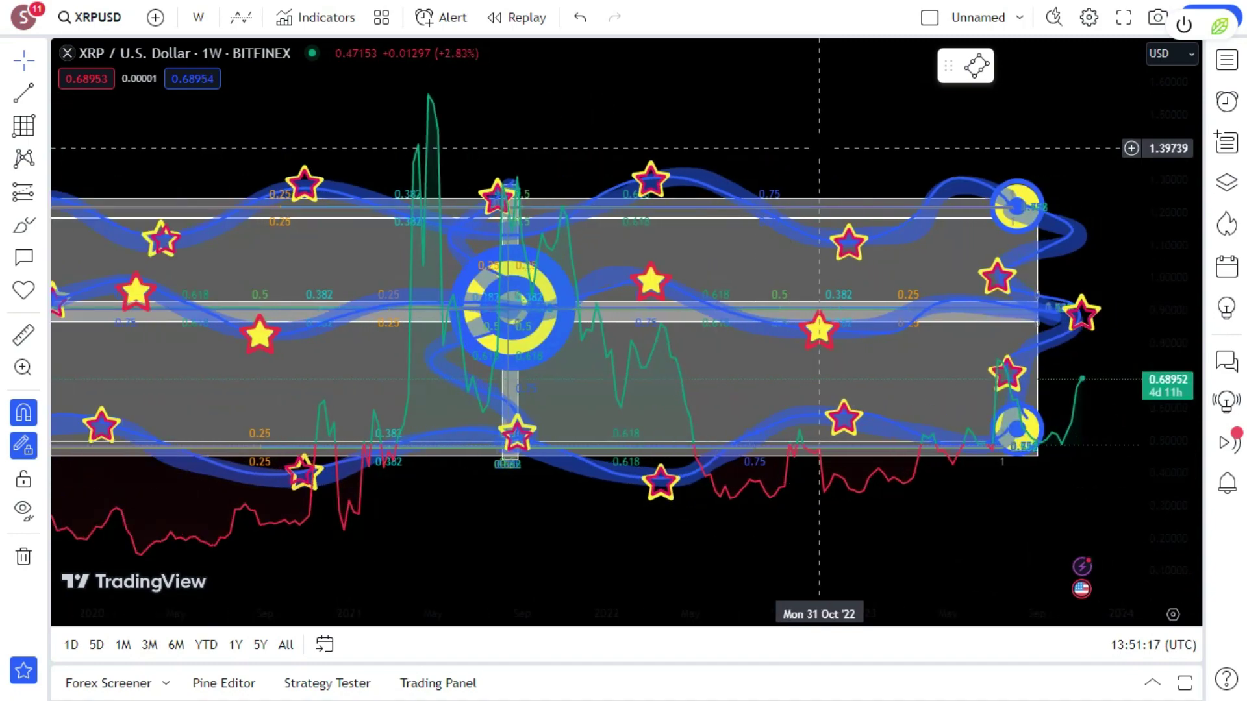
scroll(820, 148, "down", 3)
scroll(819, 148, "up", 5)
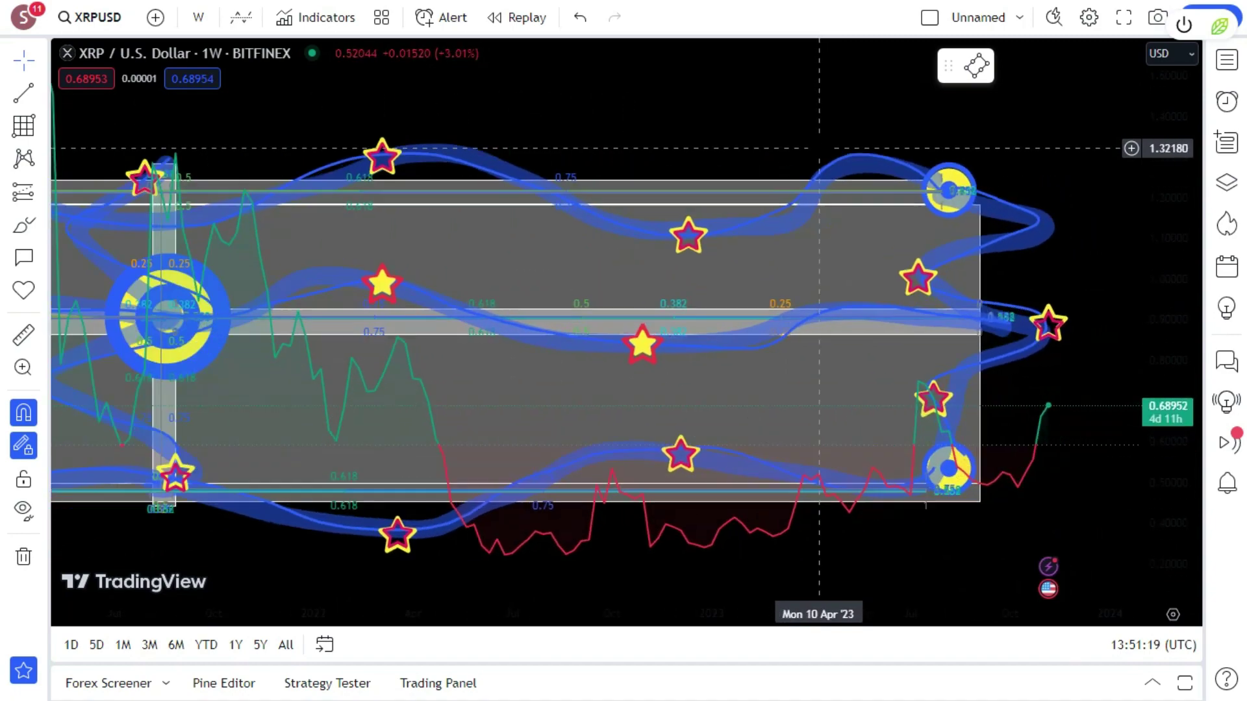
scroll(820, 152, "down", 2)
scroll(819, 148, "down", 5)
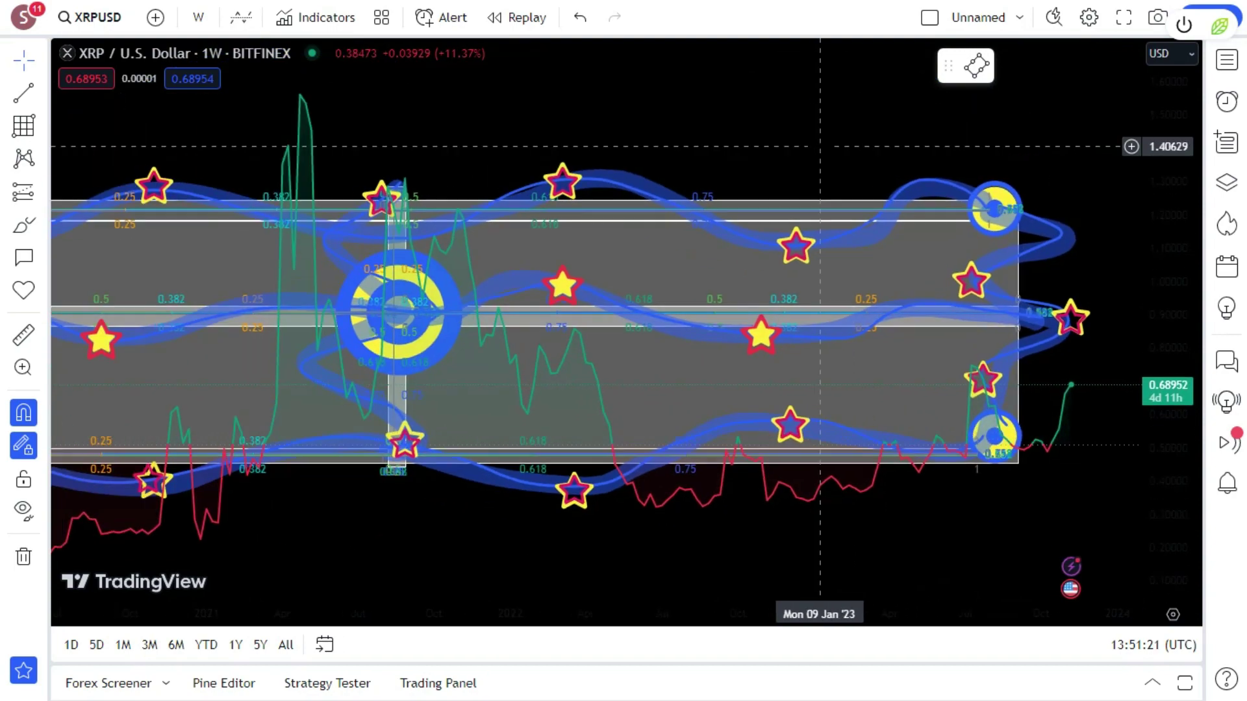
Step: Remove all drawings from the XRPUSD weekly chart
left_click(24, 557)
left_click(99, 556)
scroll(501, 250, "right", 5)
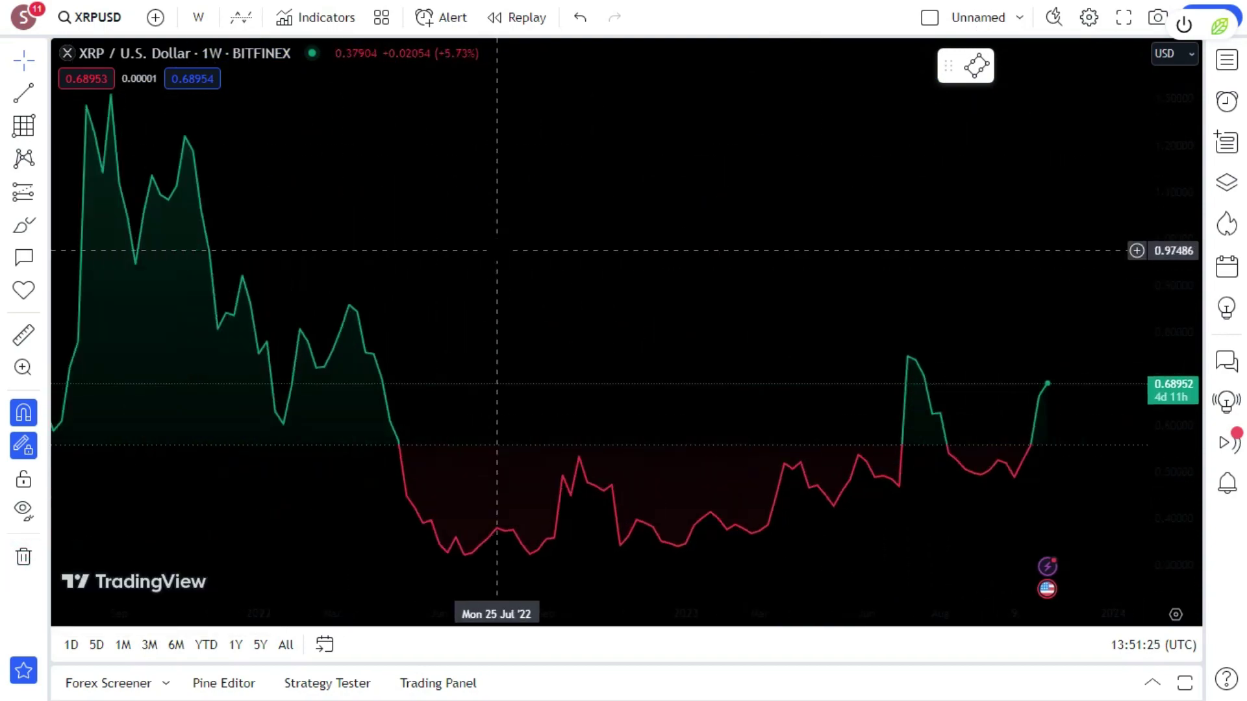
scroll(500, 251, "left", 10)
scroll(493, 243, "up", 10)
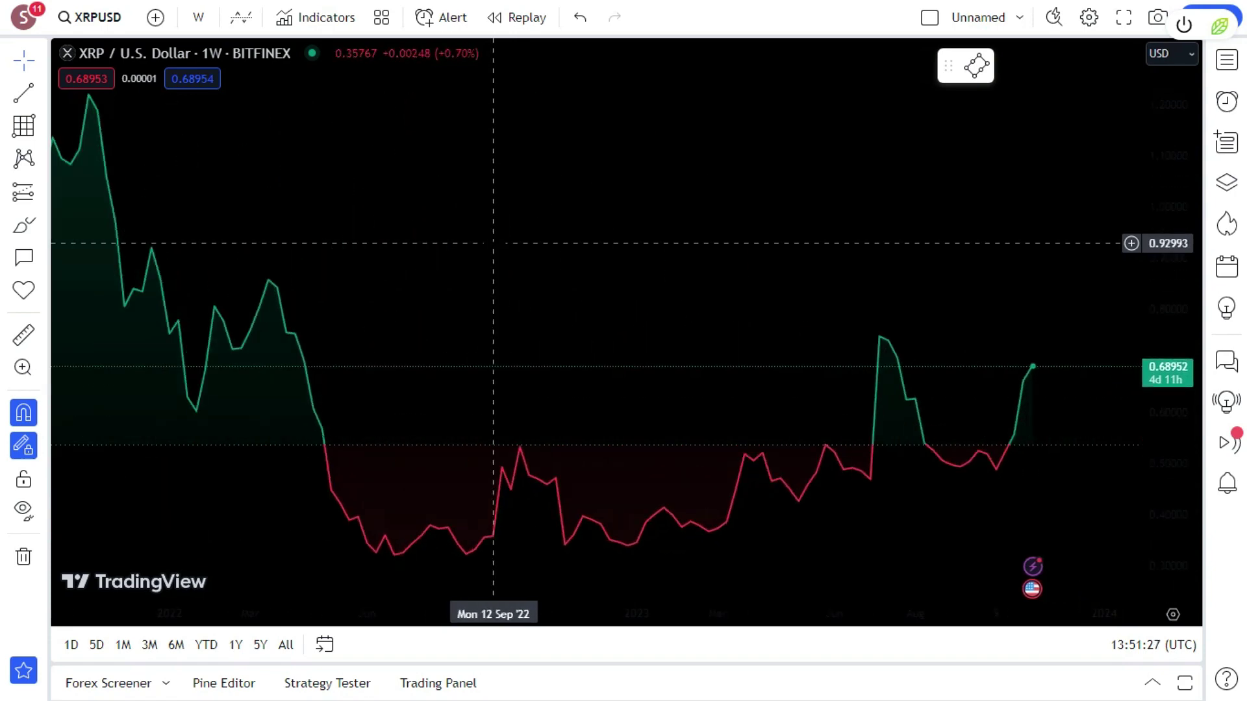
scroll(493, 243, "up", 10)
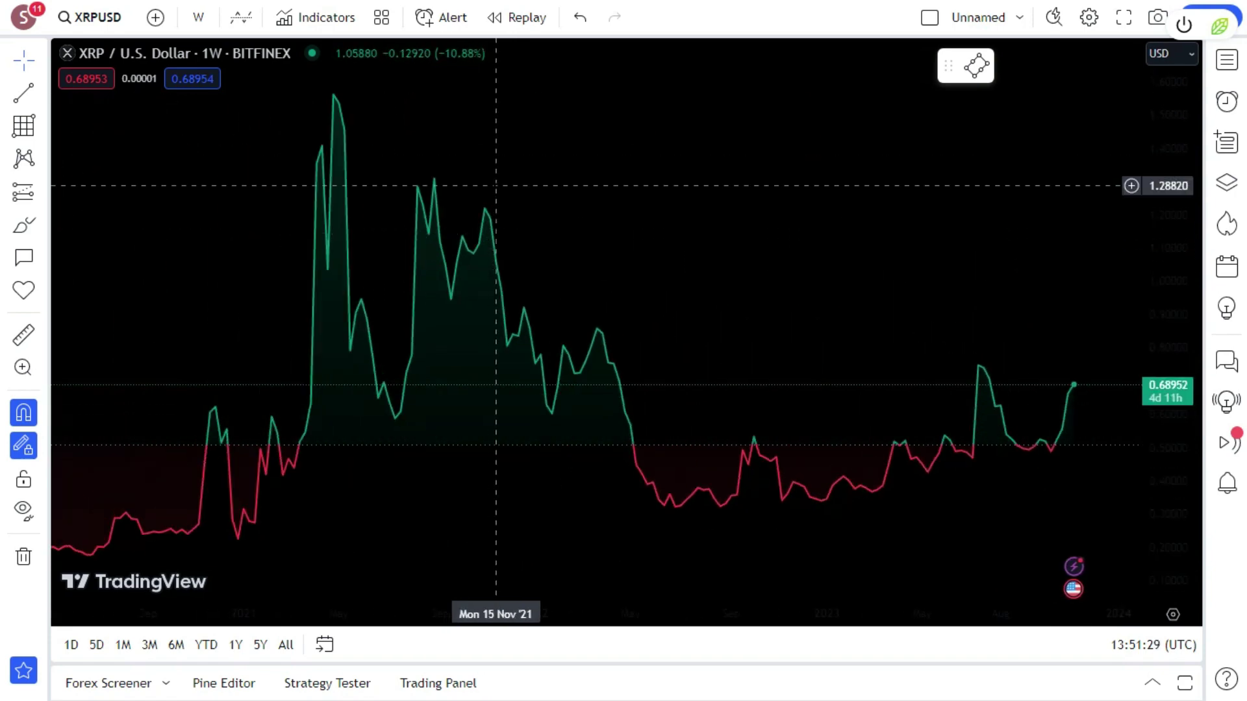
scroll(499, 180, "down", 10)
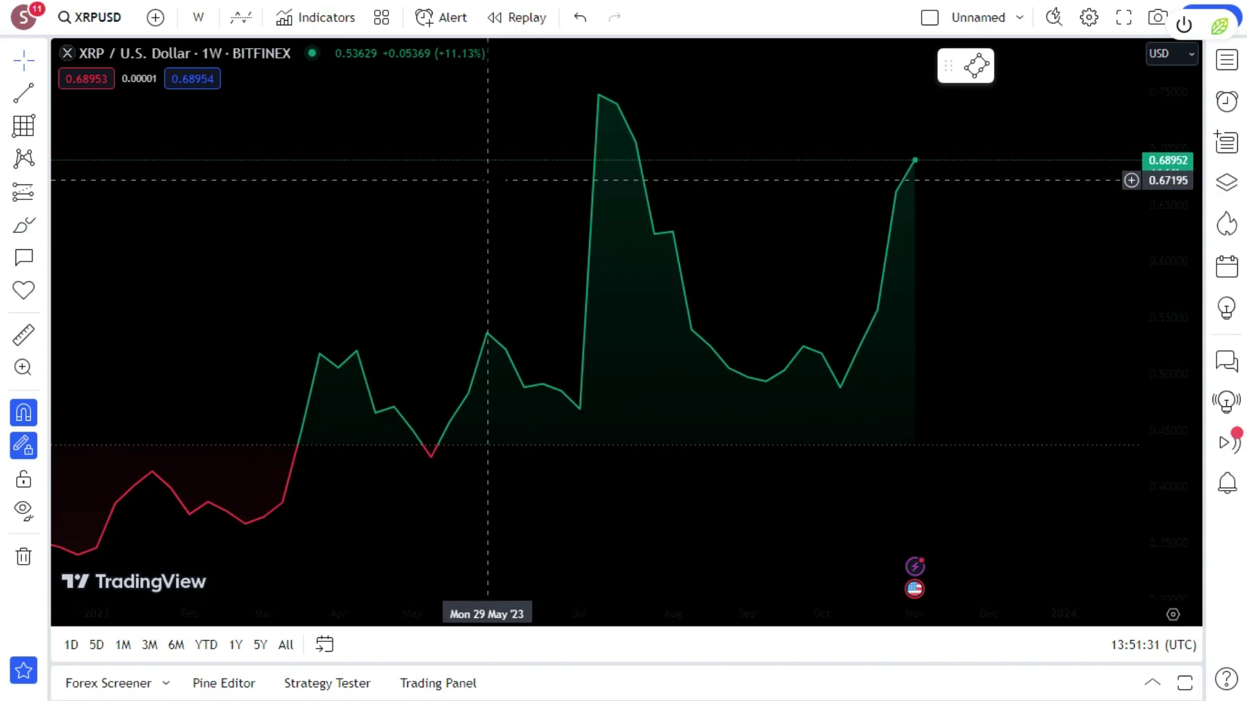
scroll(499, 184, "up", 10)
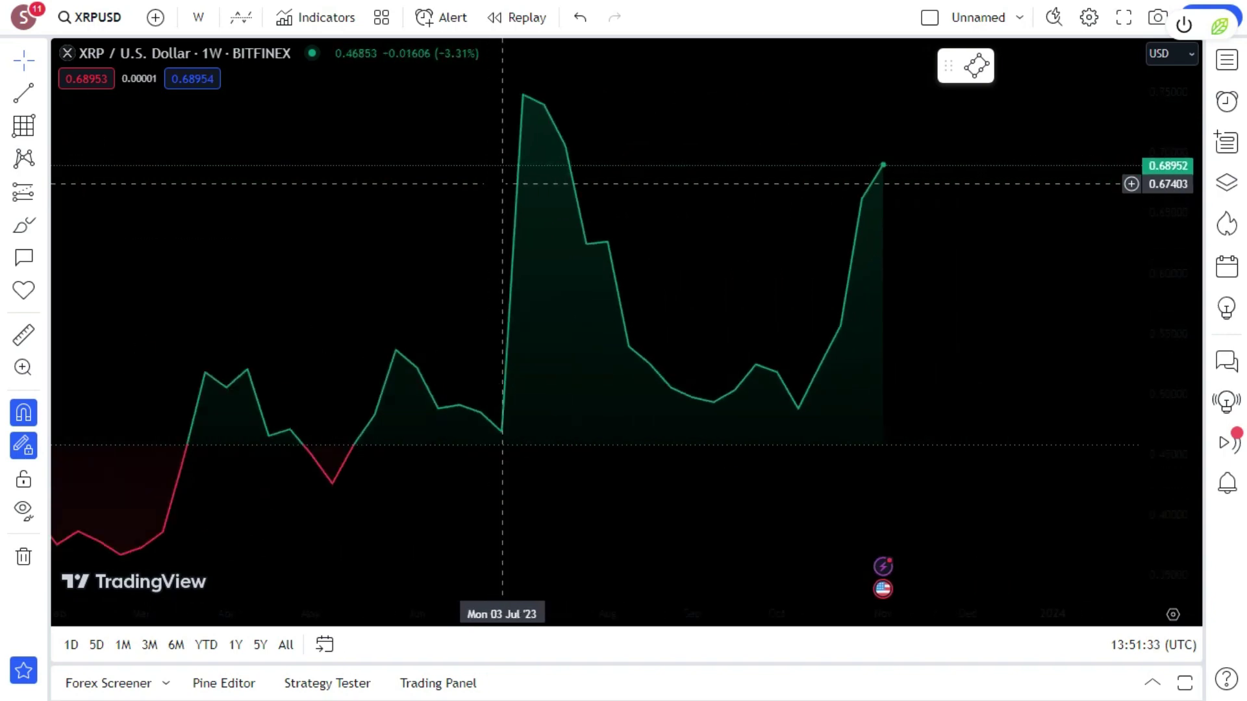
scroll(490, 184, "down", 5)
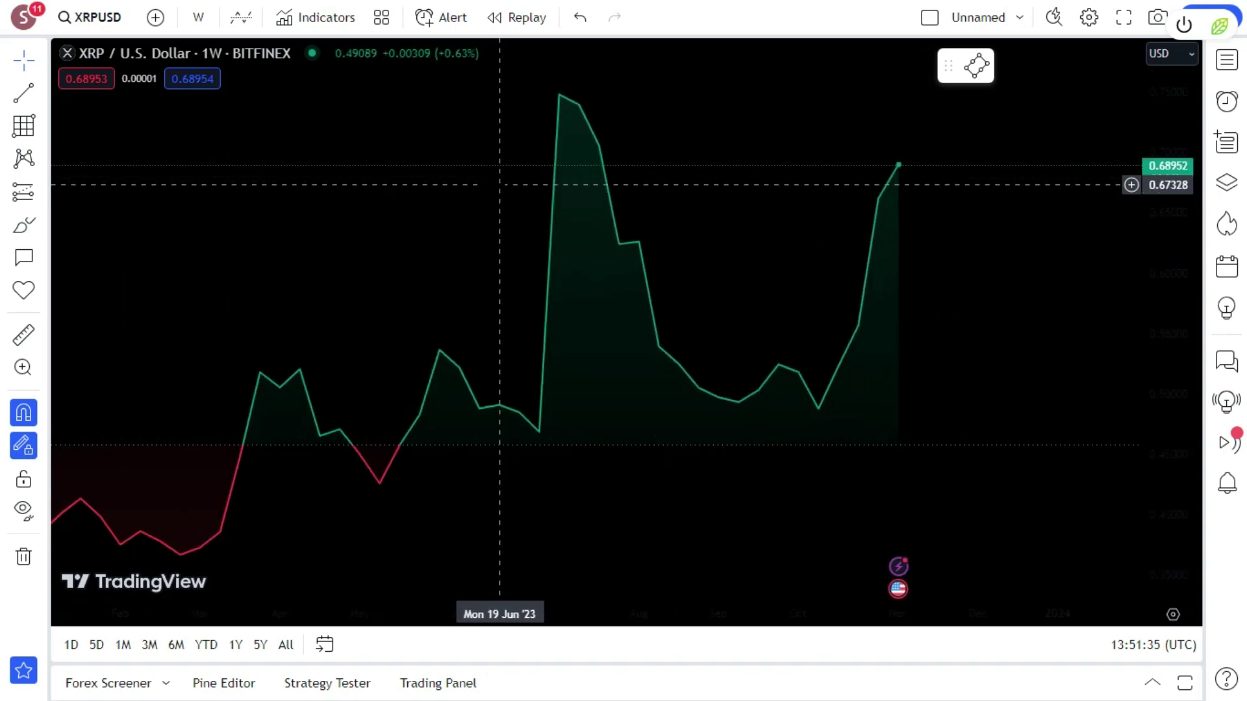
scroll(491, 185, "down", 10)
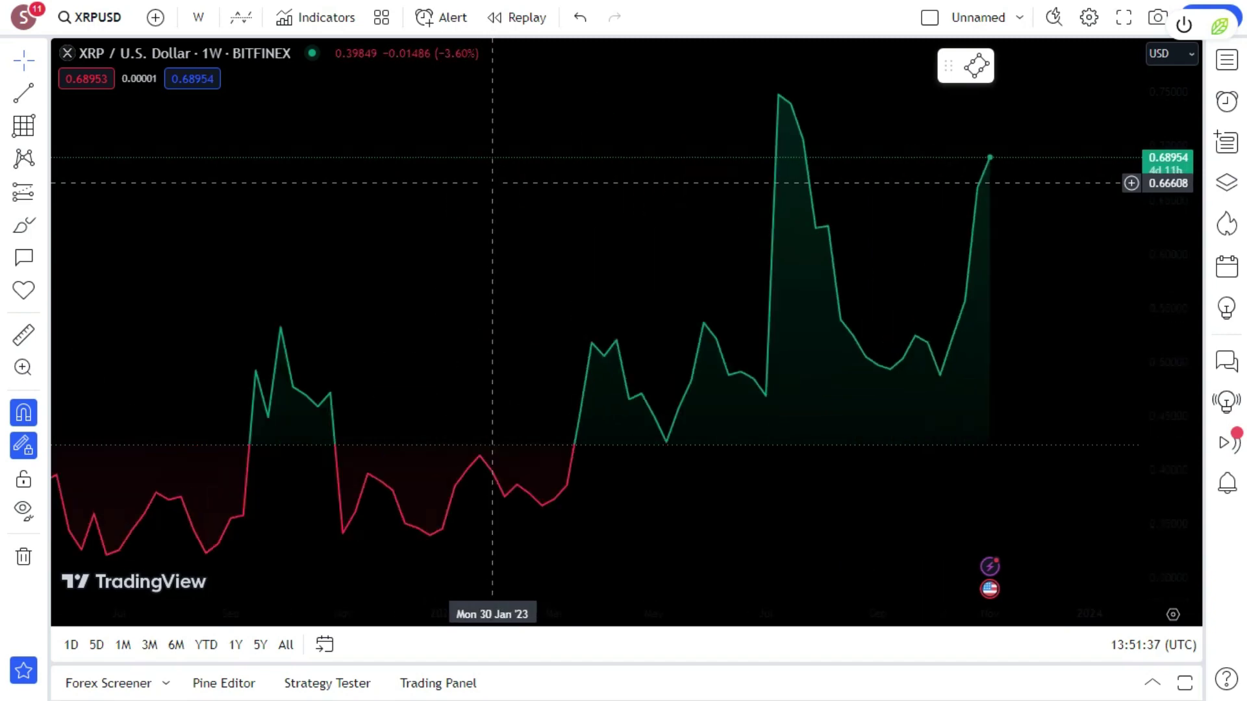
scroll(495, 183, "up", 4)
scroll(495, 183, "up", 3)
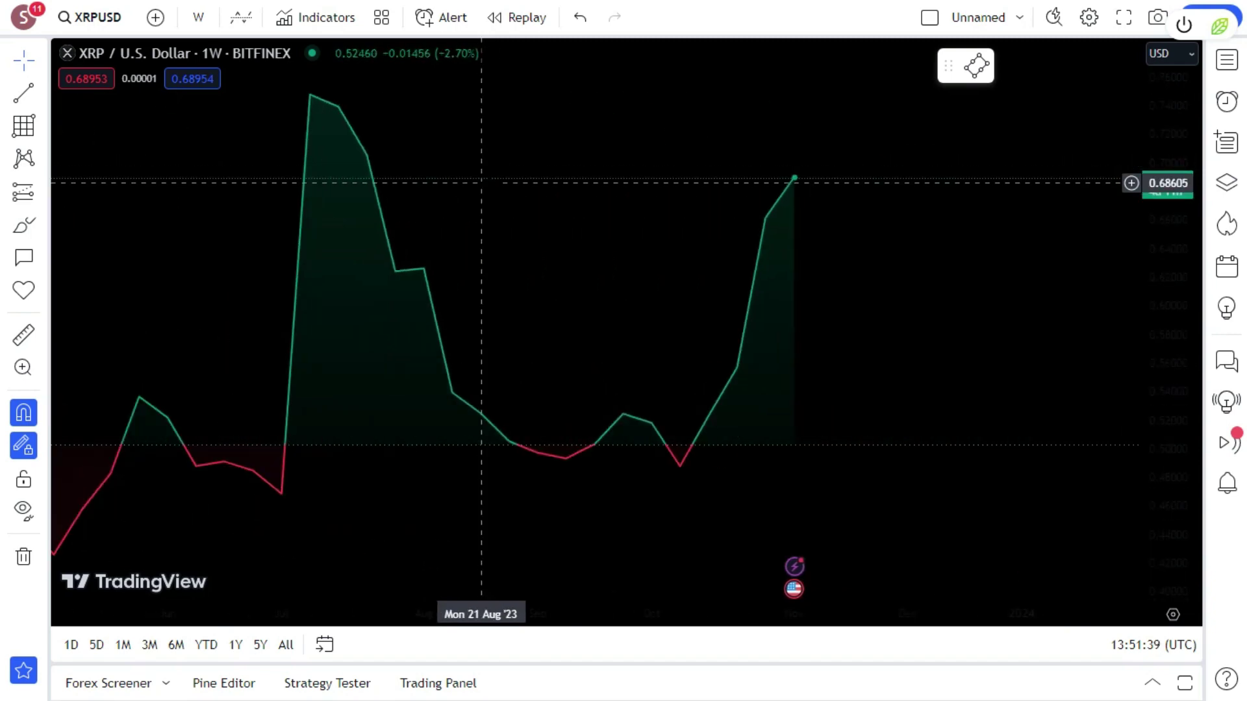
scroll(489, 183, "down", 6)
scroll(491, 184, "down", 10)
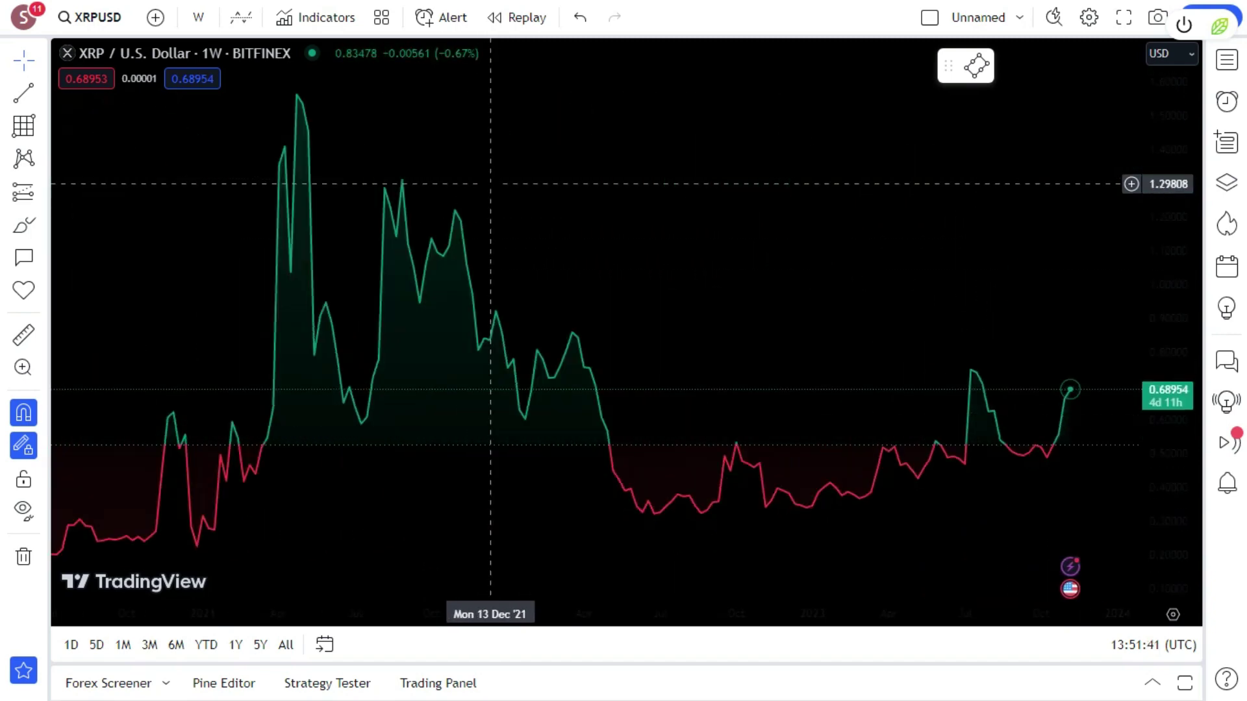
scroll(488, 182, "up", 10)
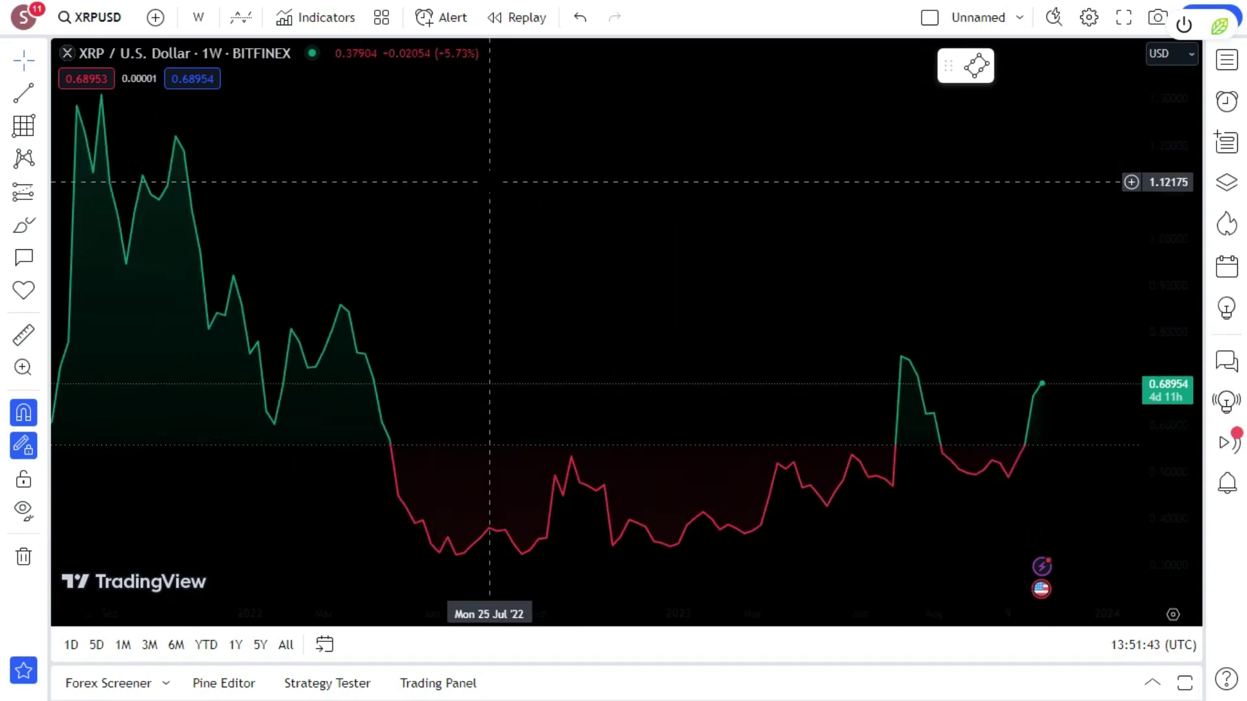
scroll(485, 182, "up", 3)
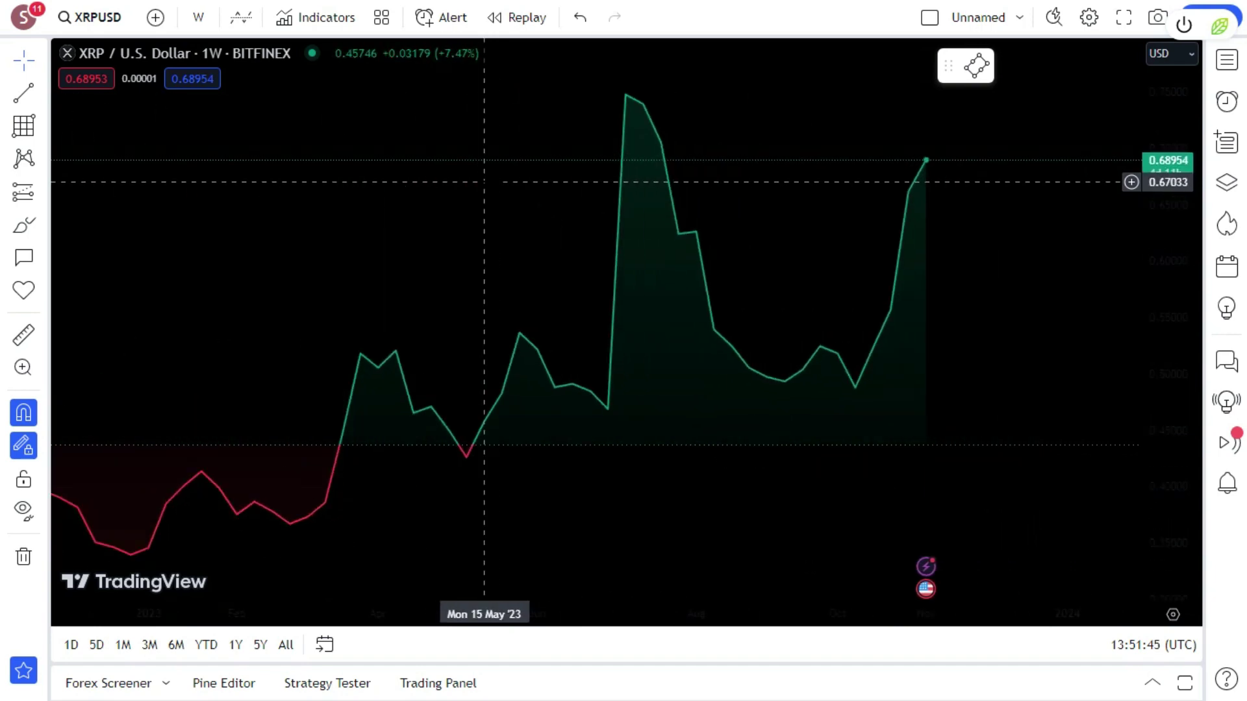
scroll(483, 182, "down", 5)
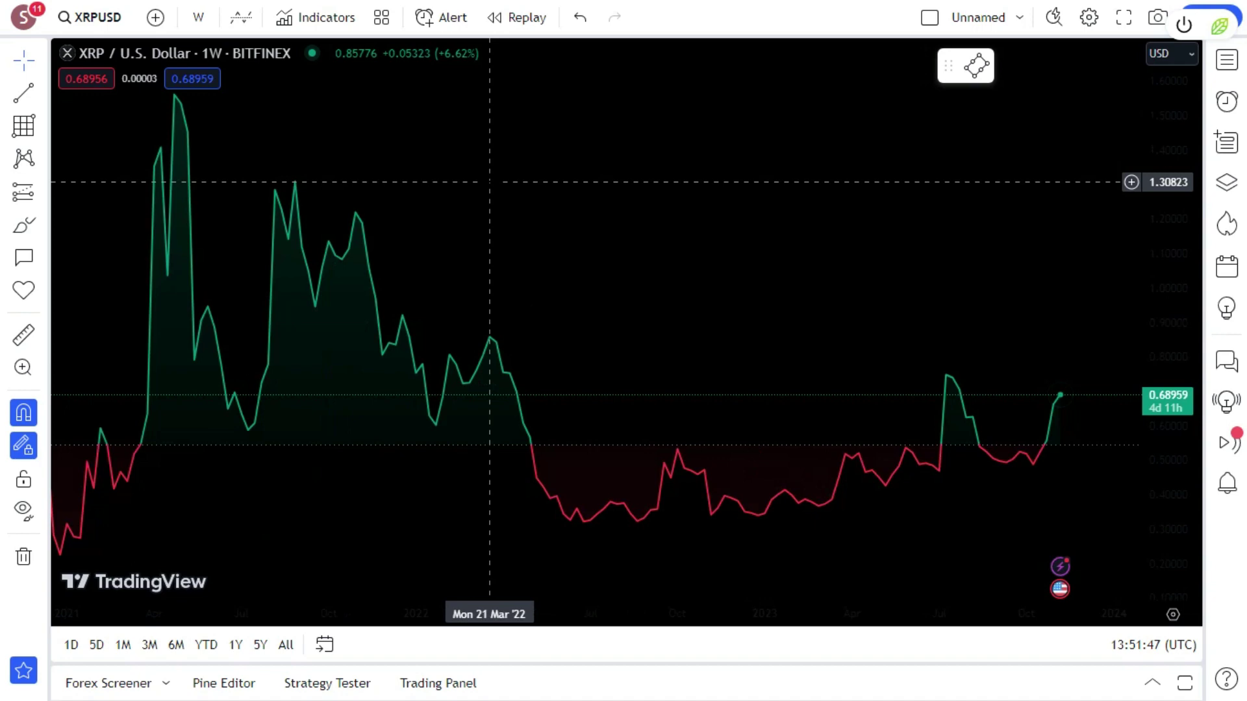
scroll(490, 183, "up", 3)
scroll(493, 181, "up", 3)
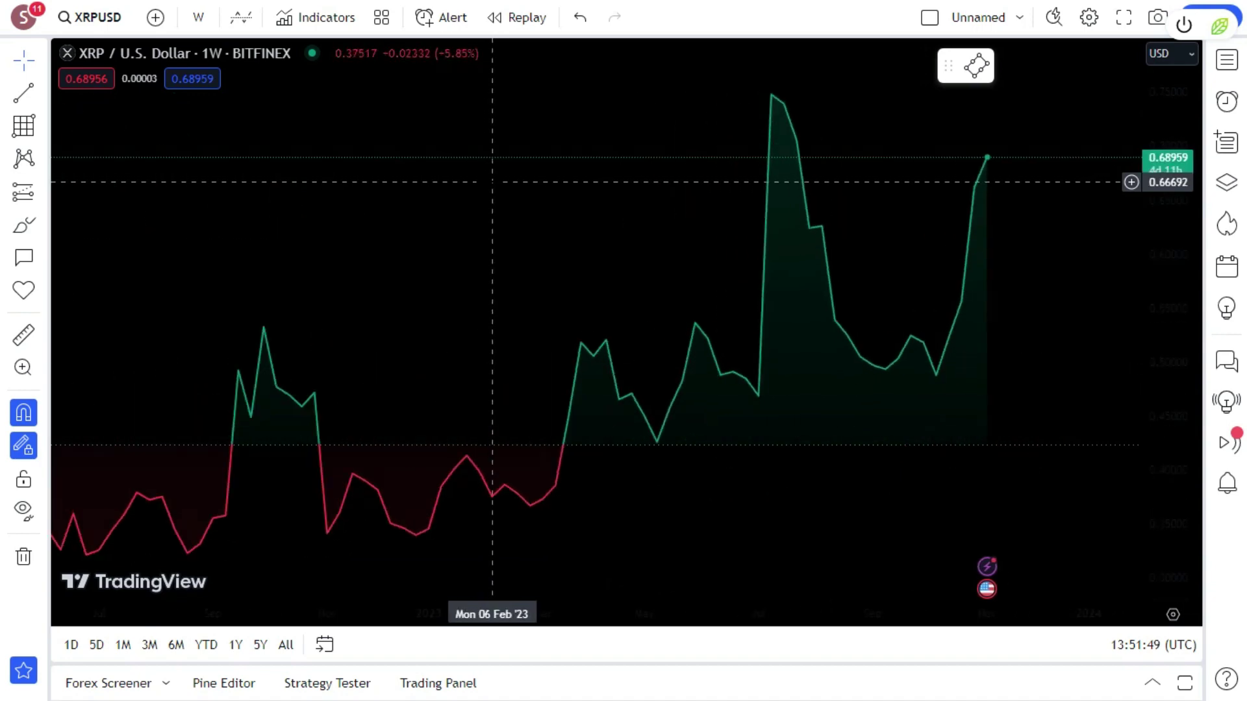
scroll(493, 181, "down", 5)
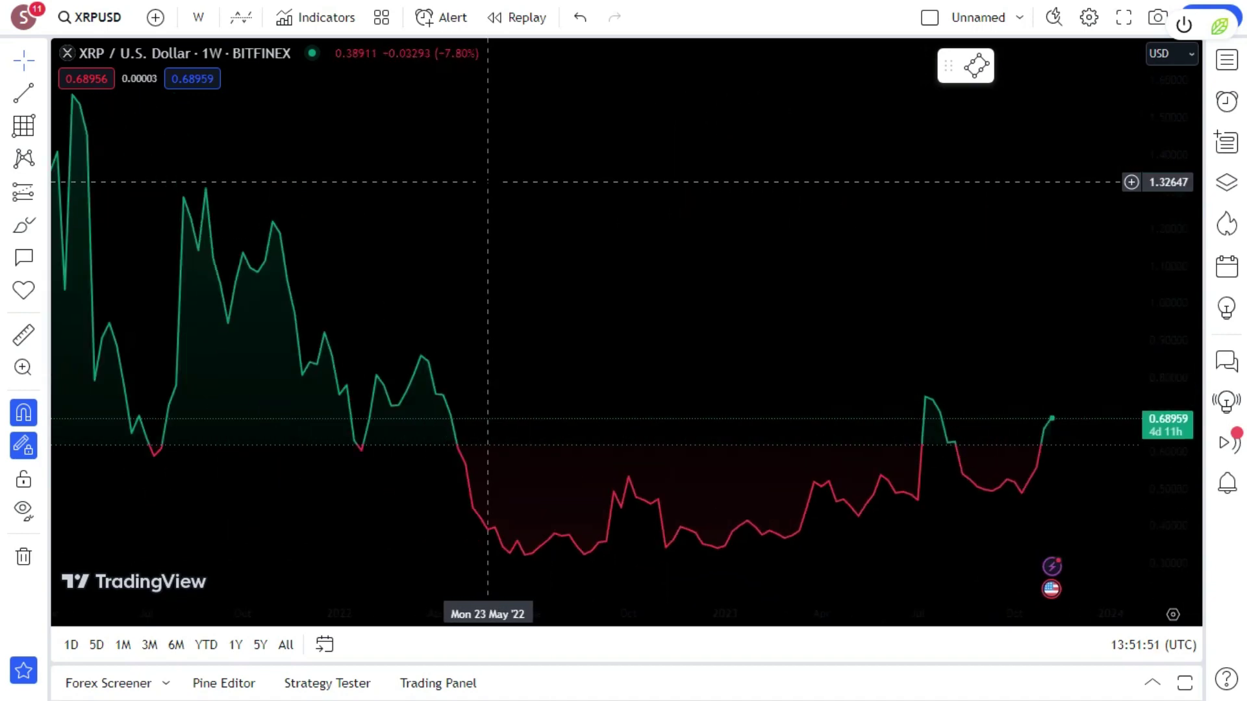
scroll(488, 181, "up", 5)
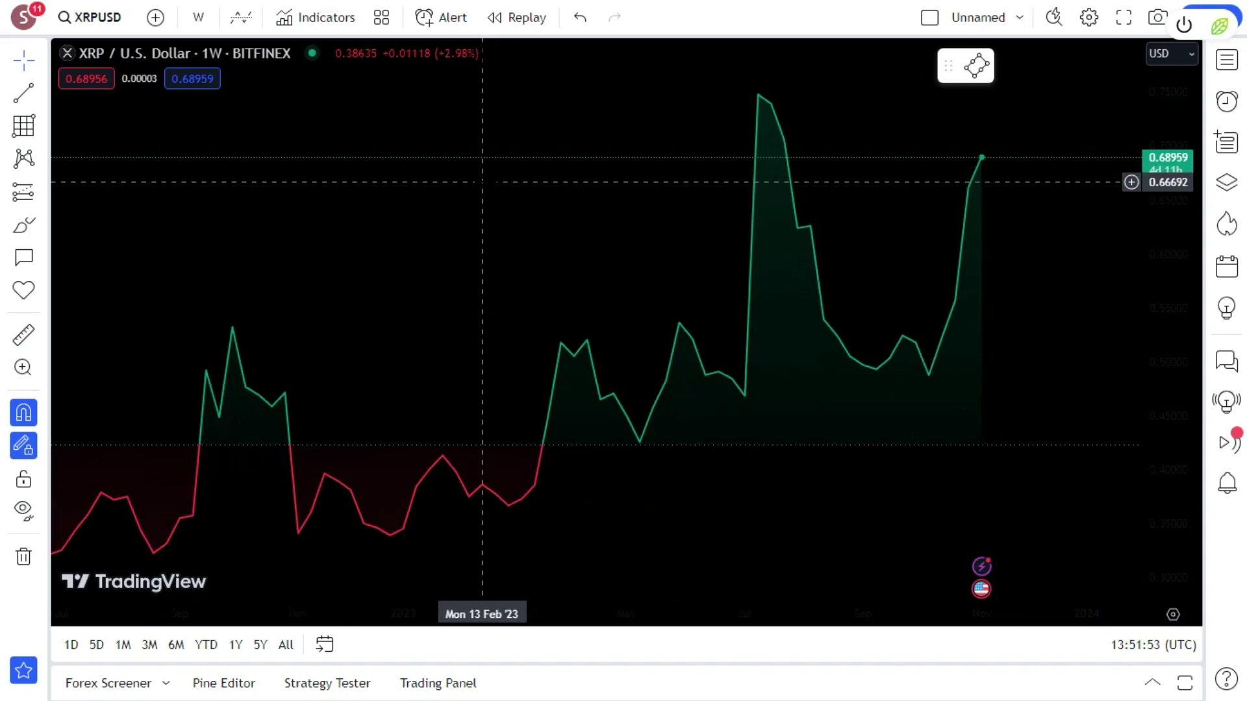
scroll(490, 182, "down", 5)
scroll(484, 182, "up", 5)
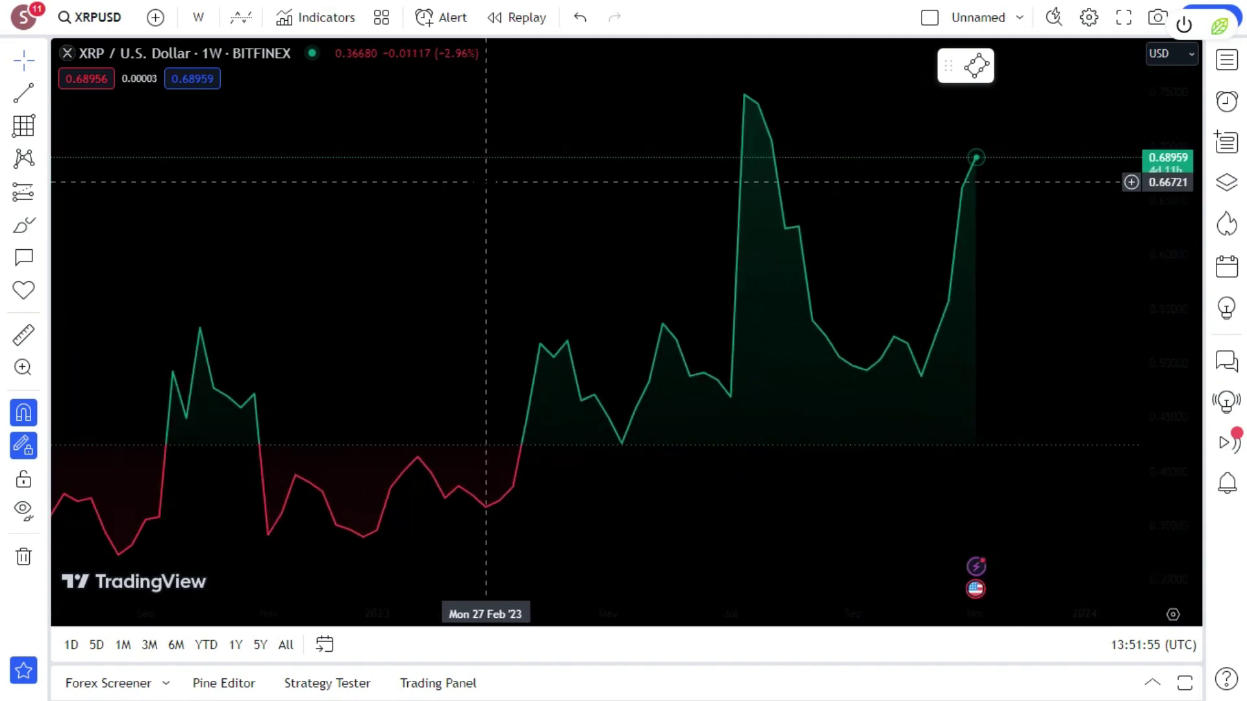
scroll(486, 182, "down", 8)
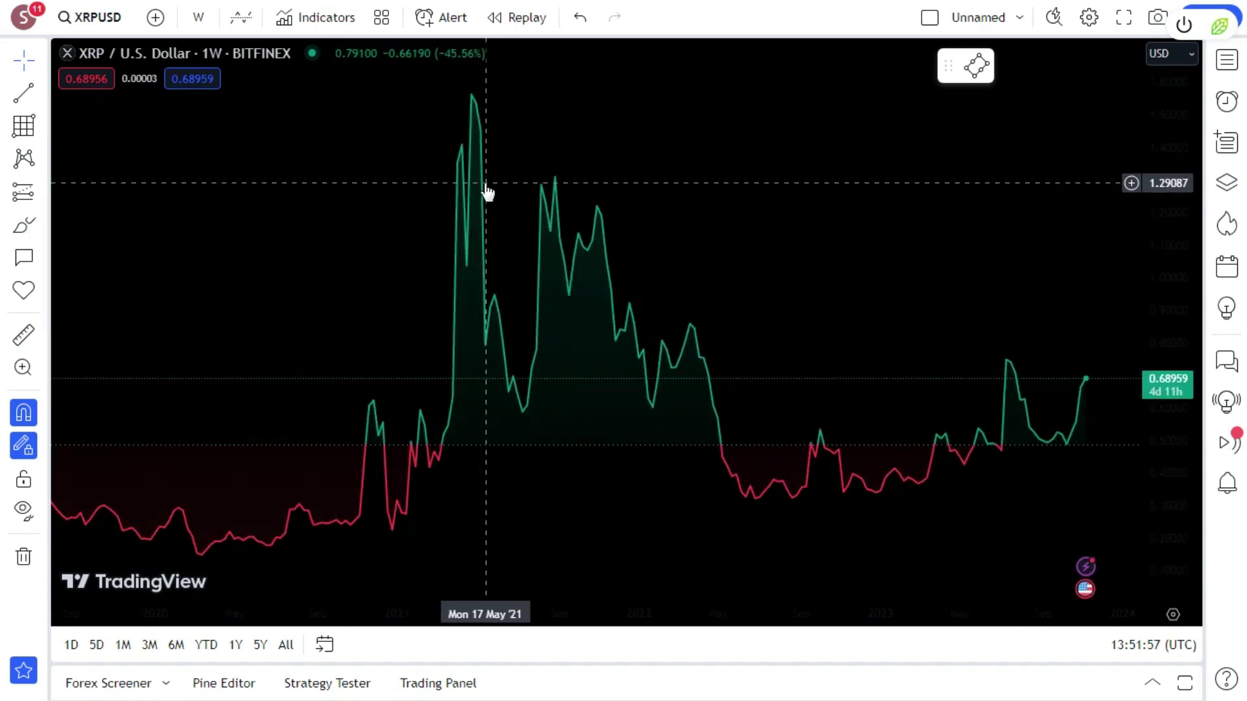
scroll(486, 182, "up", 8)
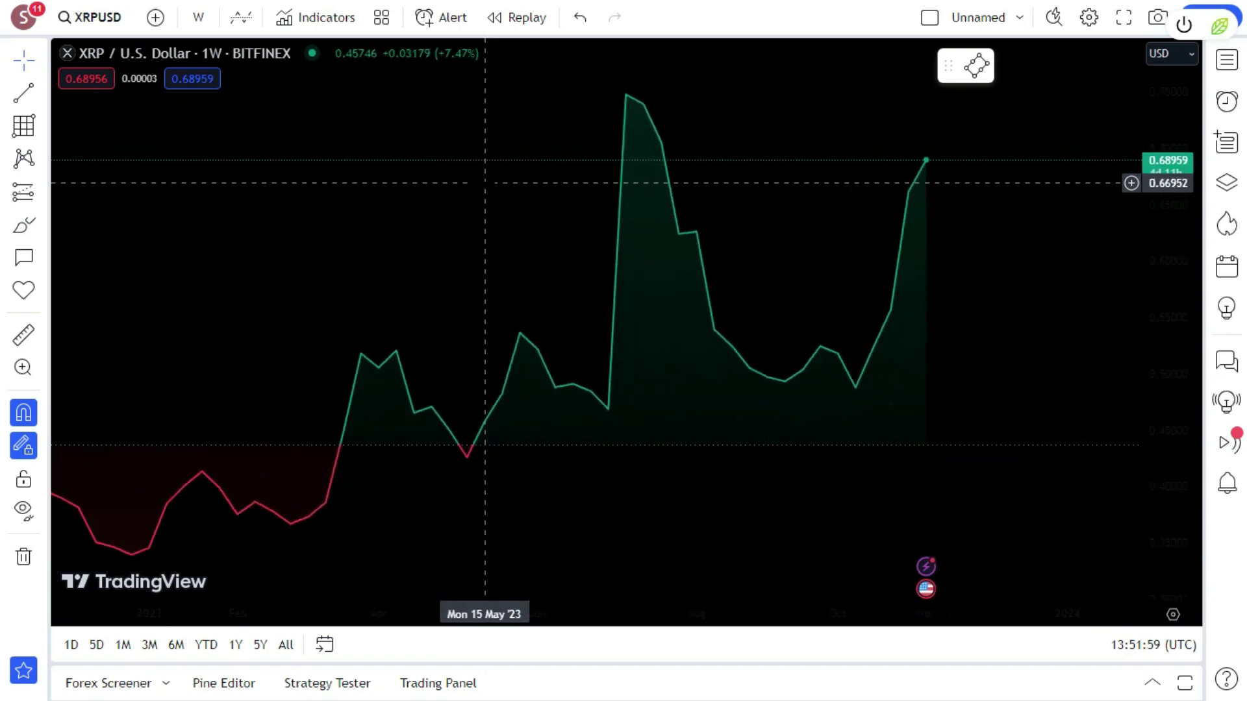
scroll(484, 183, "down", 6)
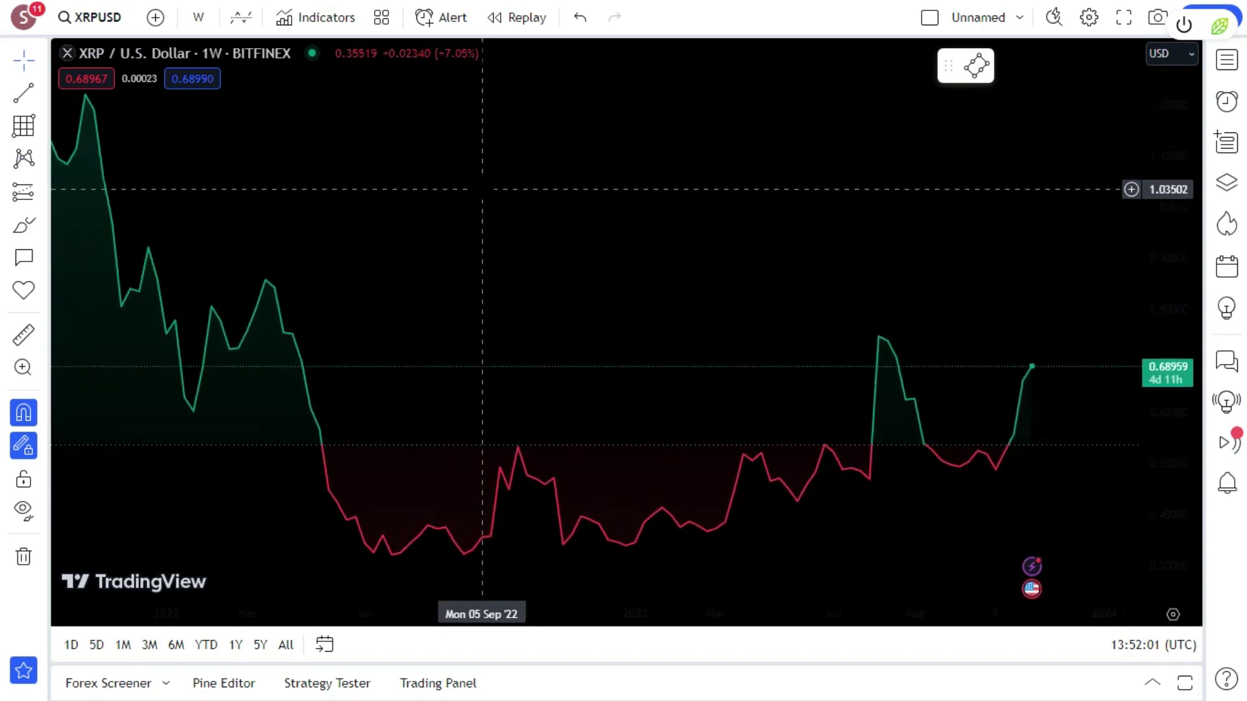
scroll(481, 189, "up", 5)
scroll(481, 188, "down", 3)
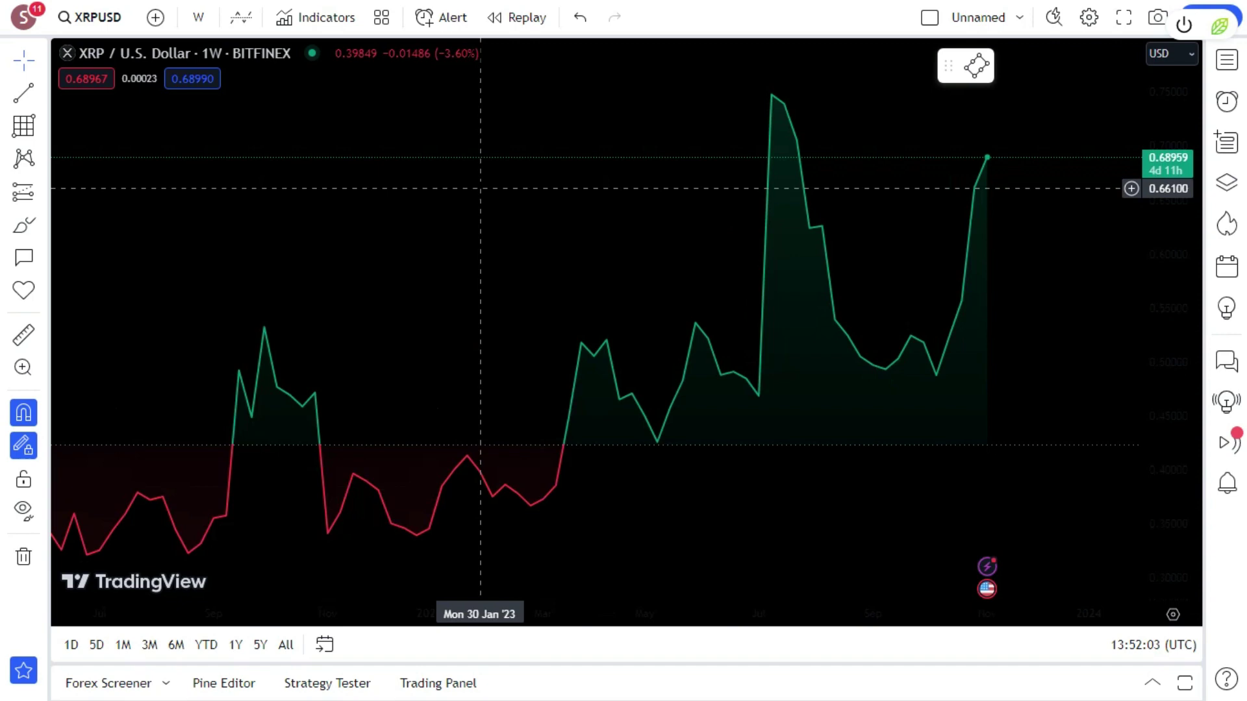
scroll(481, 189, "down", 4)
scroll(477, 183, "up", 3)
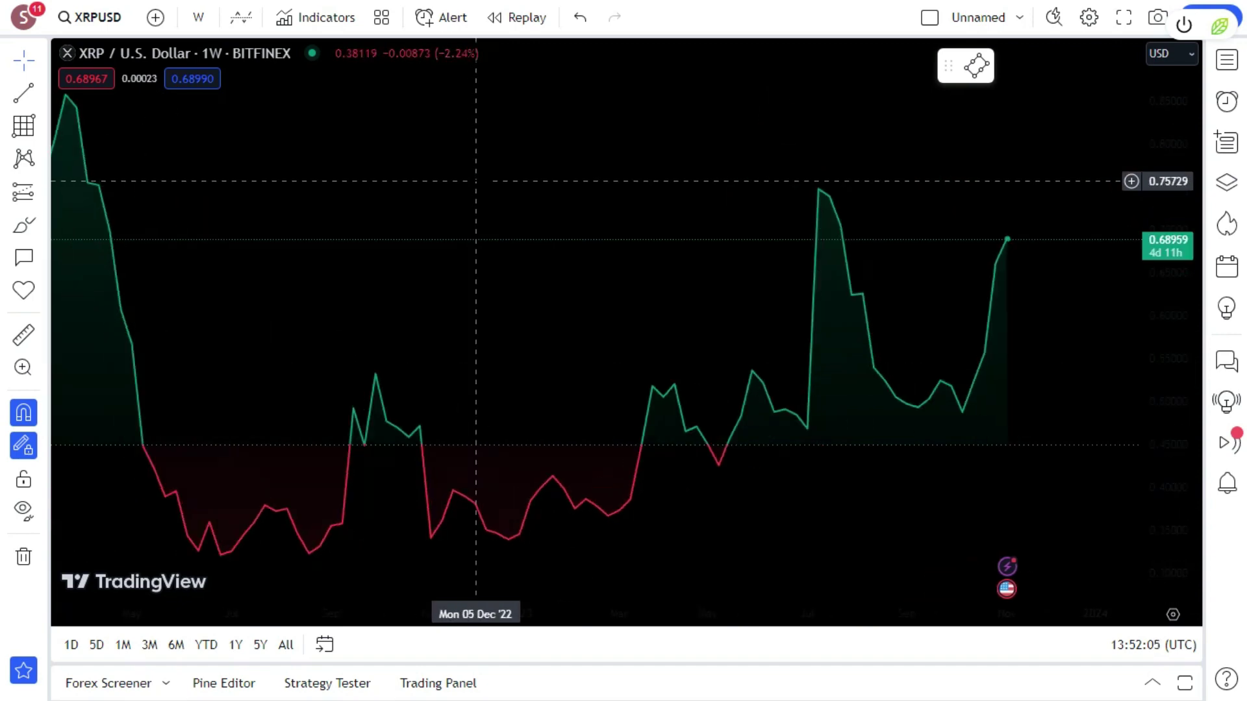
Step: Examine the cleared XRPUSD weekly chart at different zoom levels, from the most recent months out to the full price history
scroll(476, 181, "up", 2)
scroll(477, 180, "down", 5)
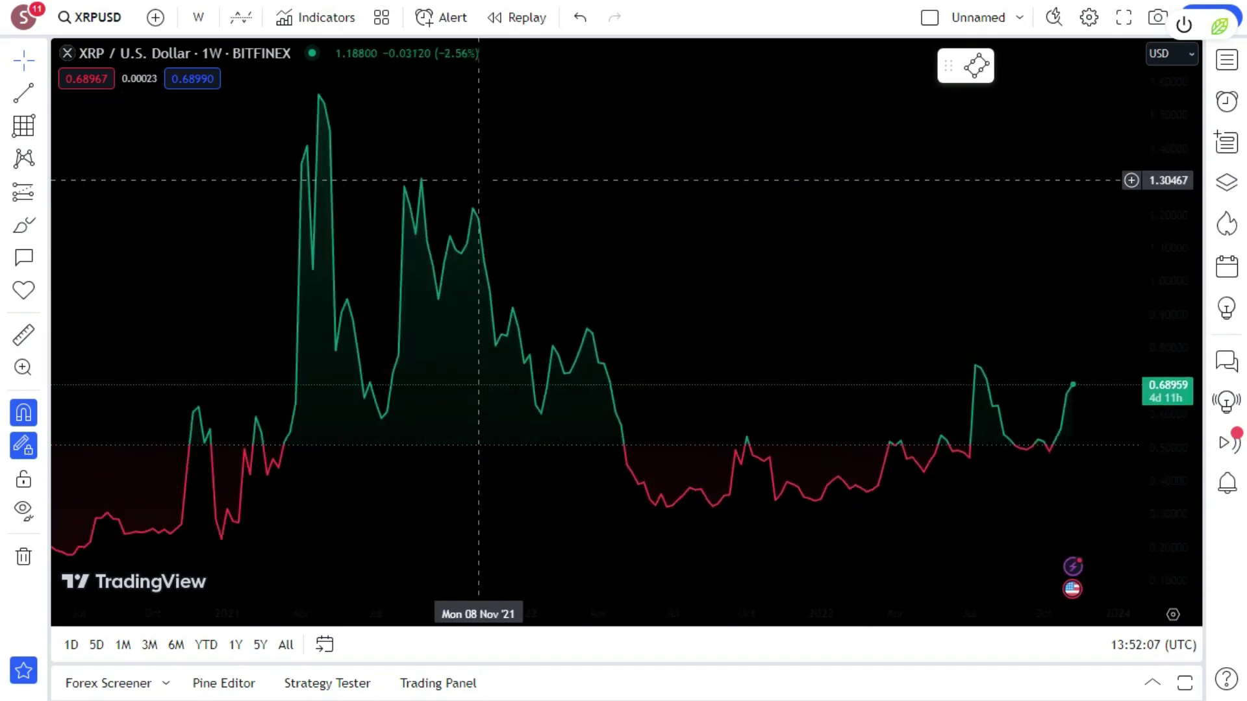
scroll(478, 180, "up", 4)
scroll(474, 178, "down", 2)
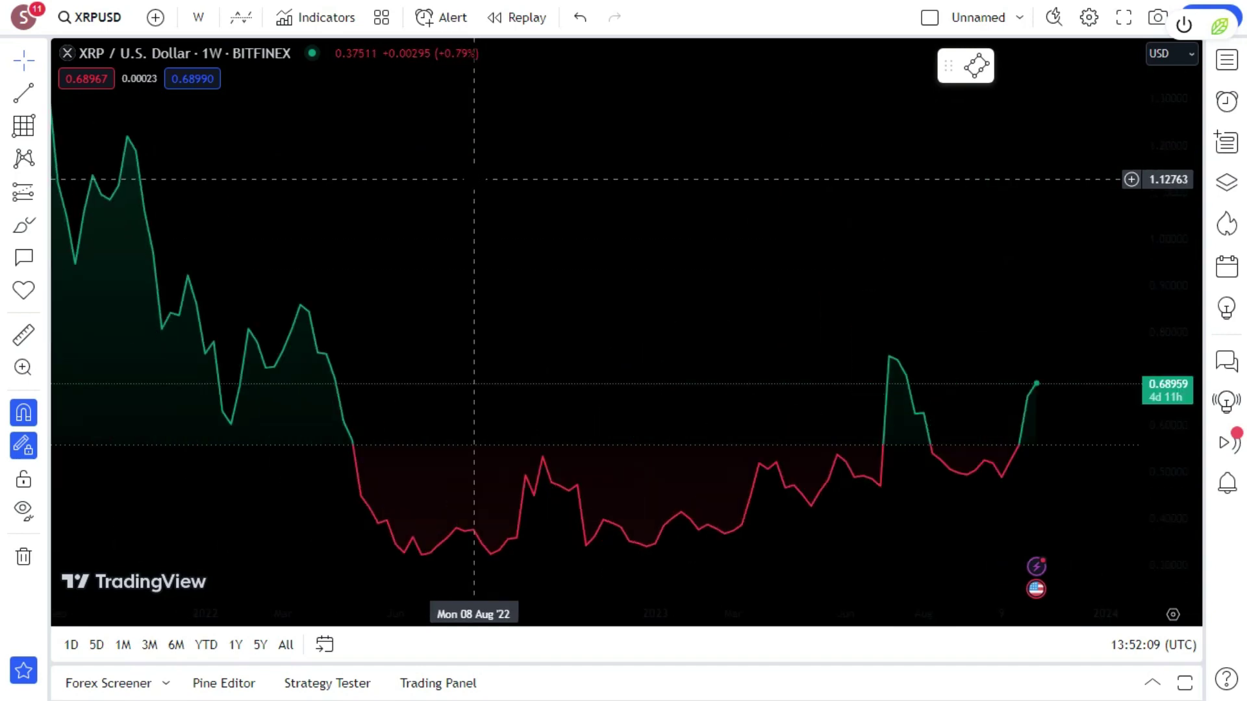
scroll(476, 183, "down", 3)
scroll(799, 318, "up", 4)
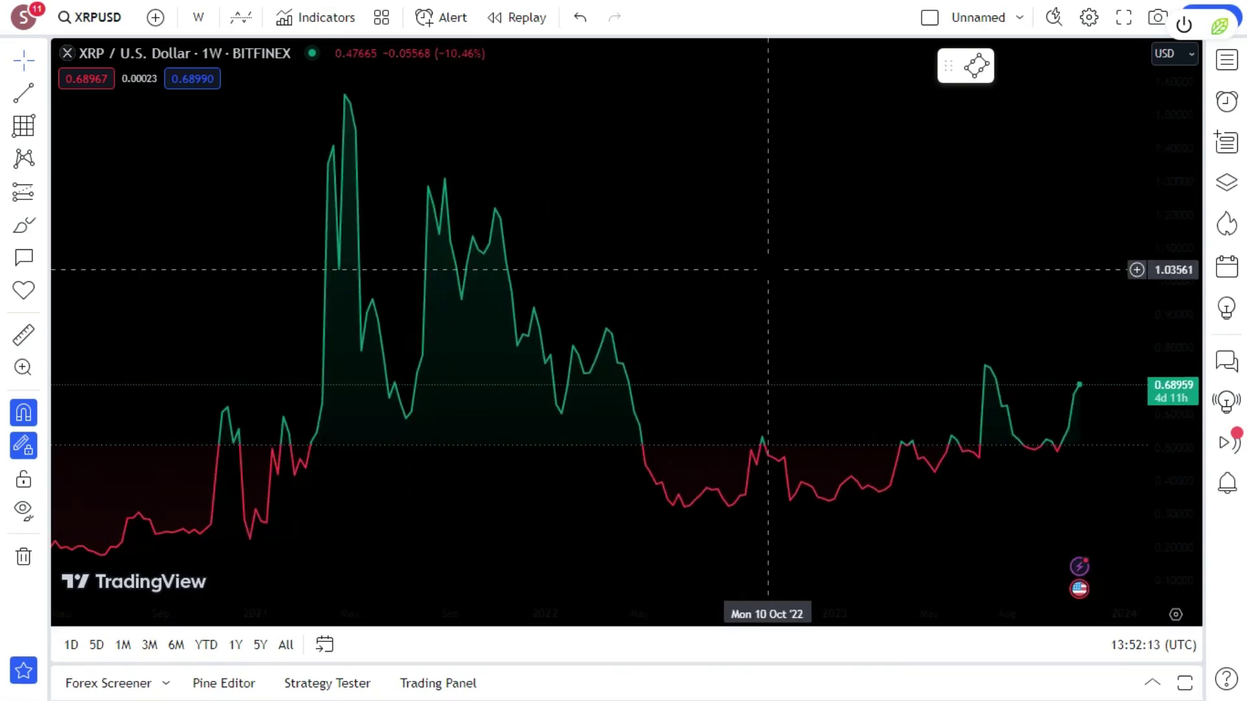
scroll(686, 175, "down", 1)
scroll(686, 175, "down", 4)
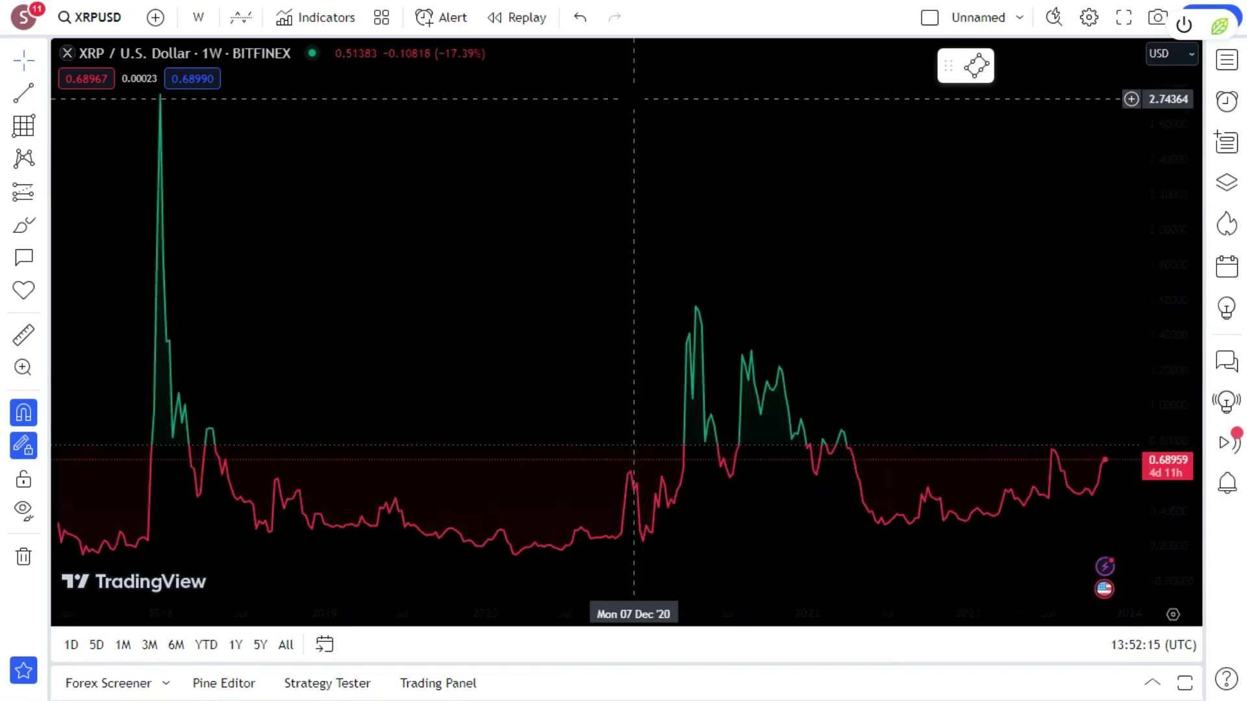
scroll(566, 157, "up", 5)
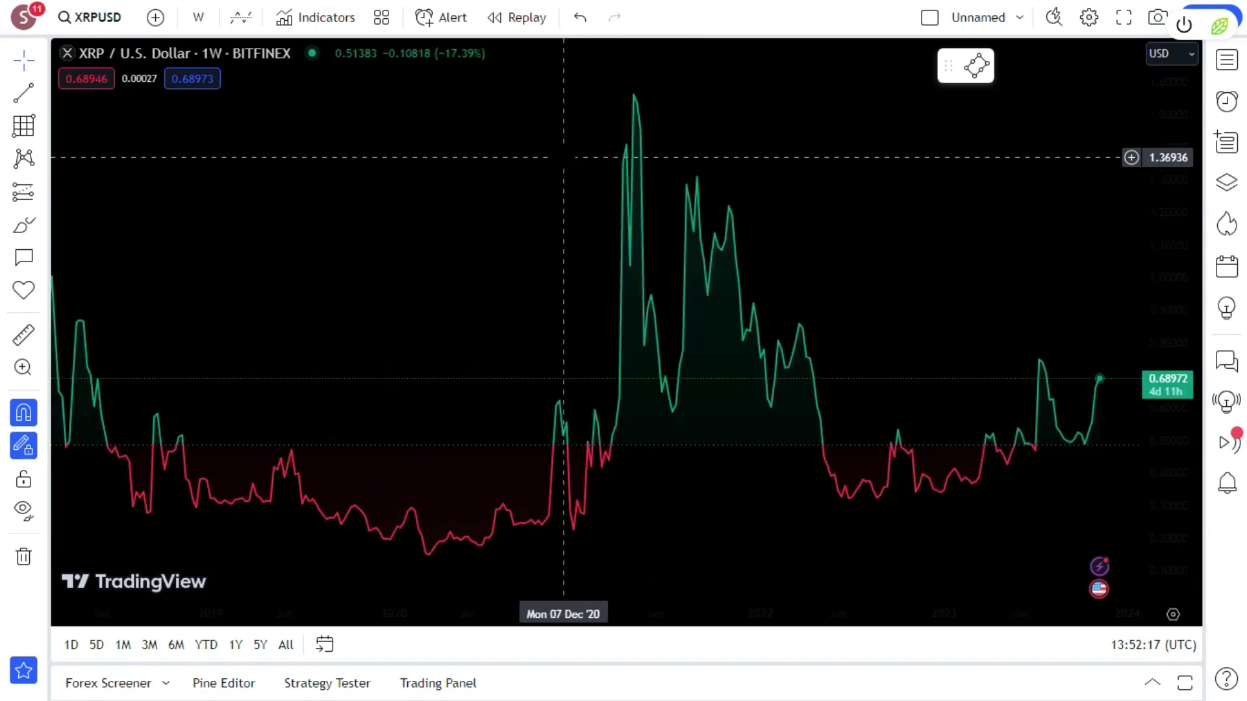
scroll(566, 157, "up", 5)
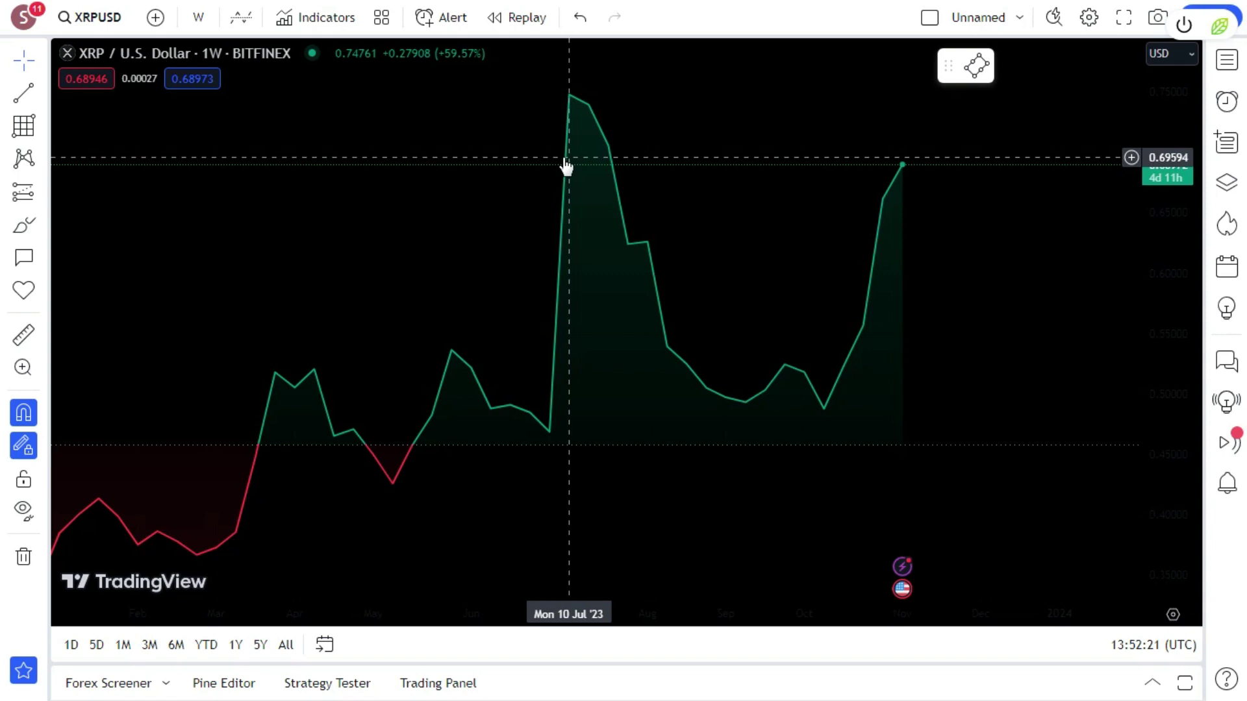
scroll(567, 162, "down", 5)
scroll(564, 157, "down", 2)
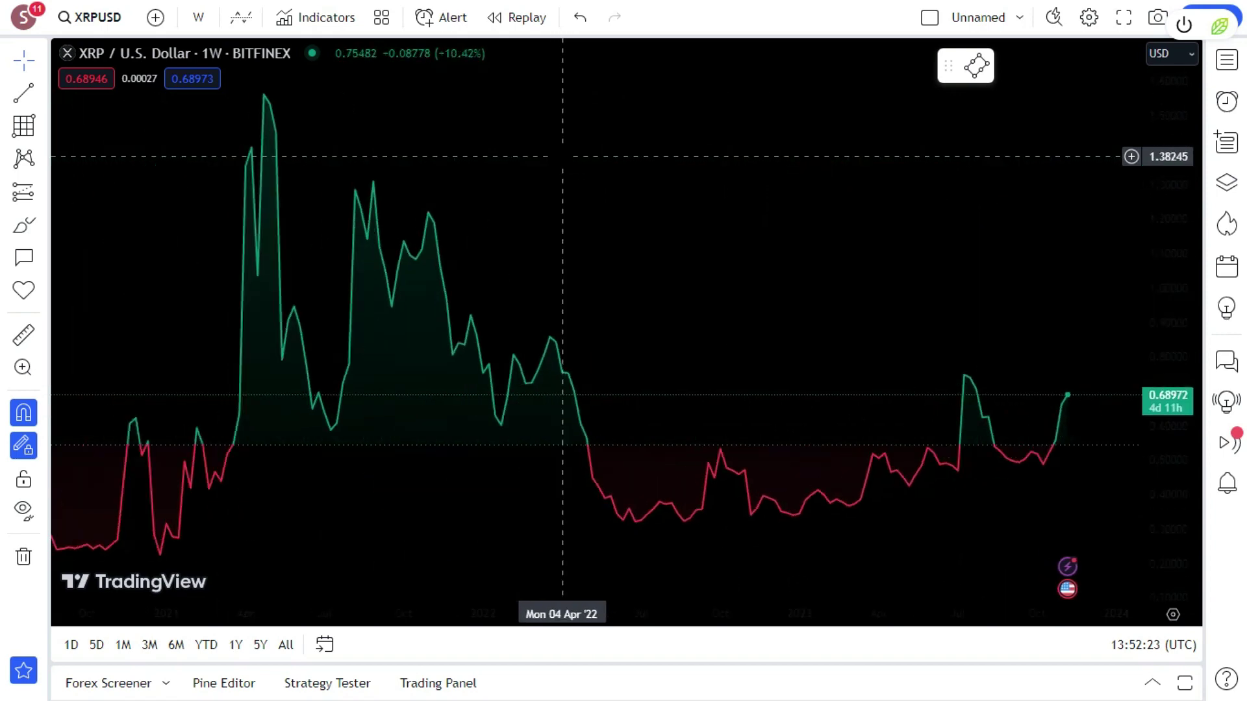
scroll(558, 157, "up", 6)
scroll(552, 156, "up", 1)
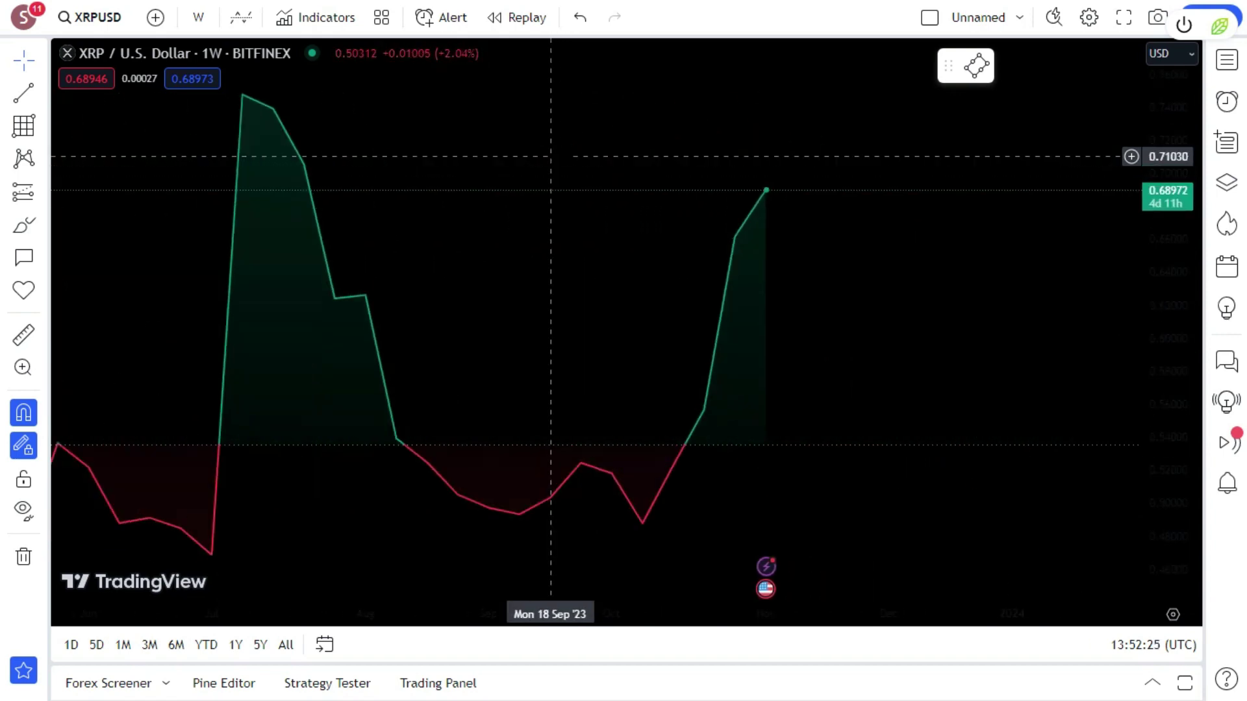
scroll(555, 157, "down", 6)
scroll(557, 155, "down", 5)
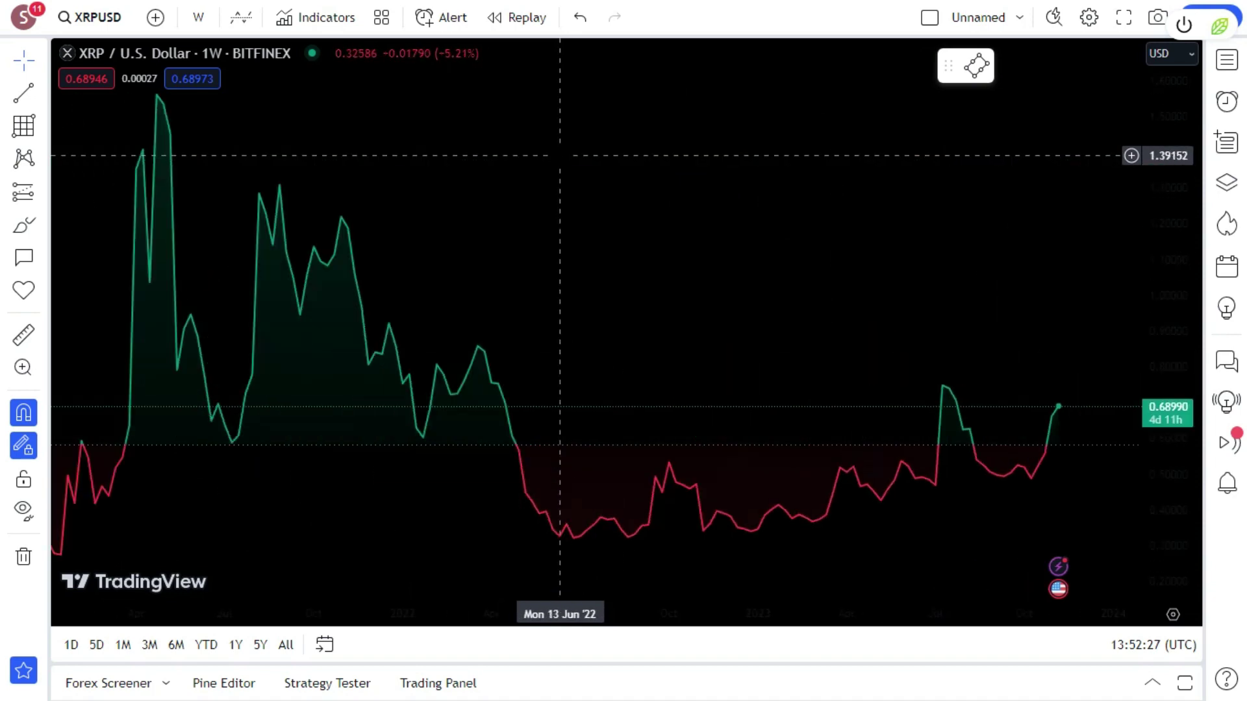
scroll(561, 153, "up", 1)
scroll(560, 153, "up", 5)
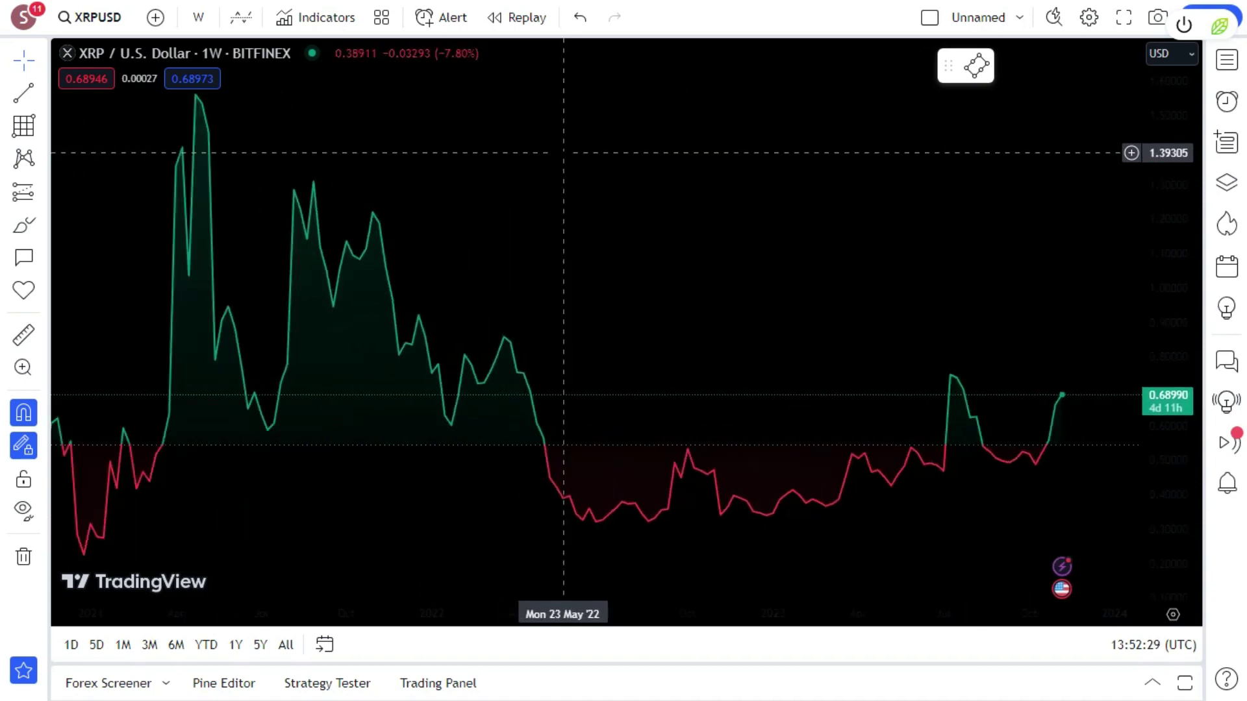
scroll(557, 152, "down", 5)
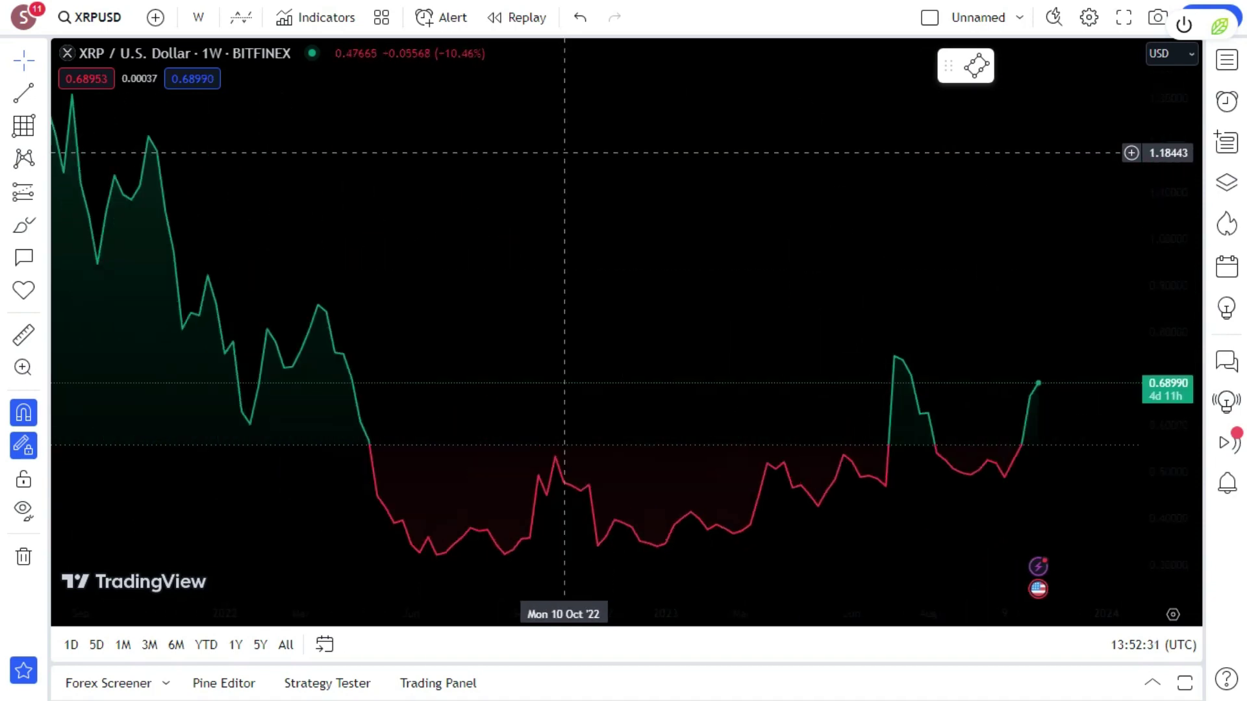
scroll(559, 151, "up", 5)
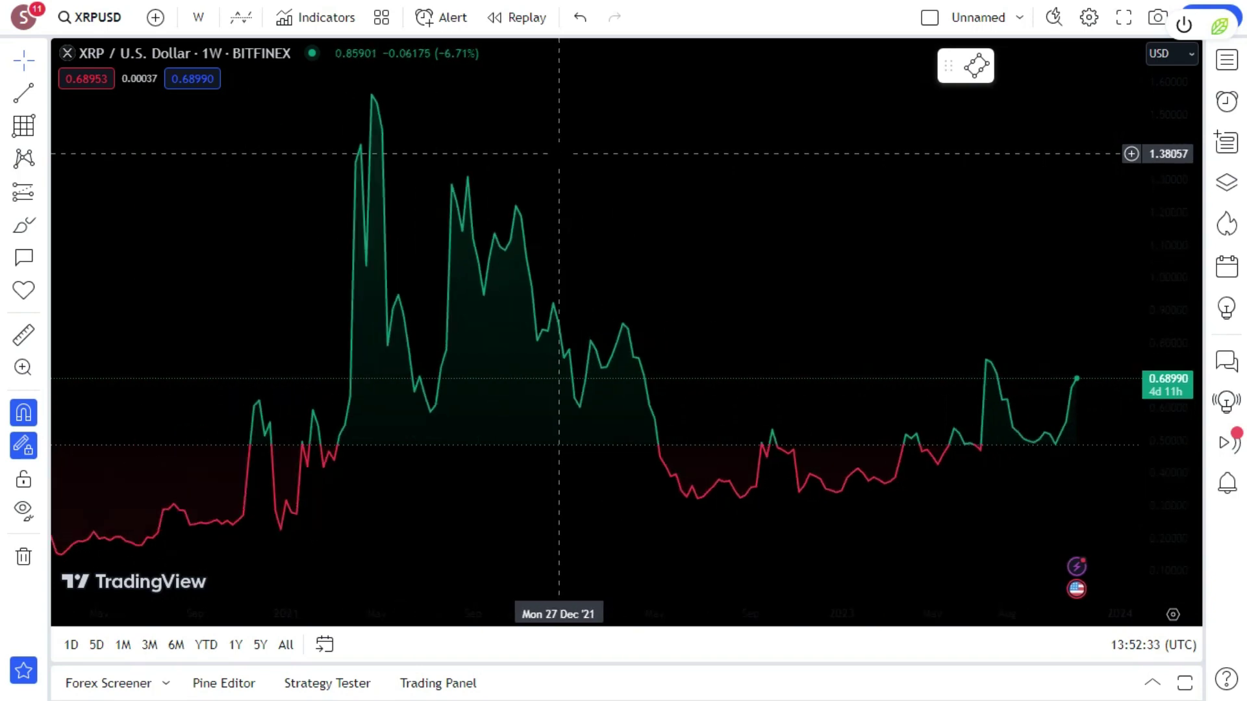
scroll(579, 147, "down", 5)
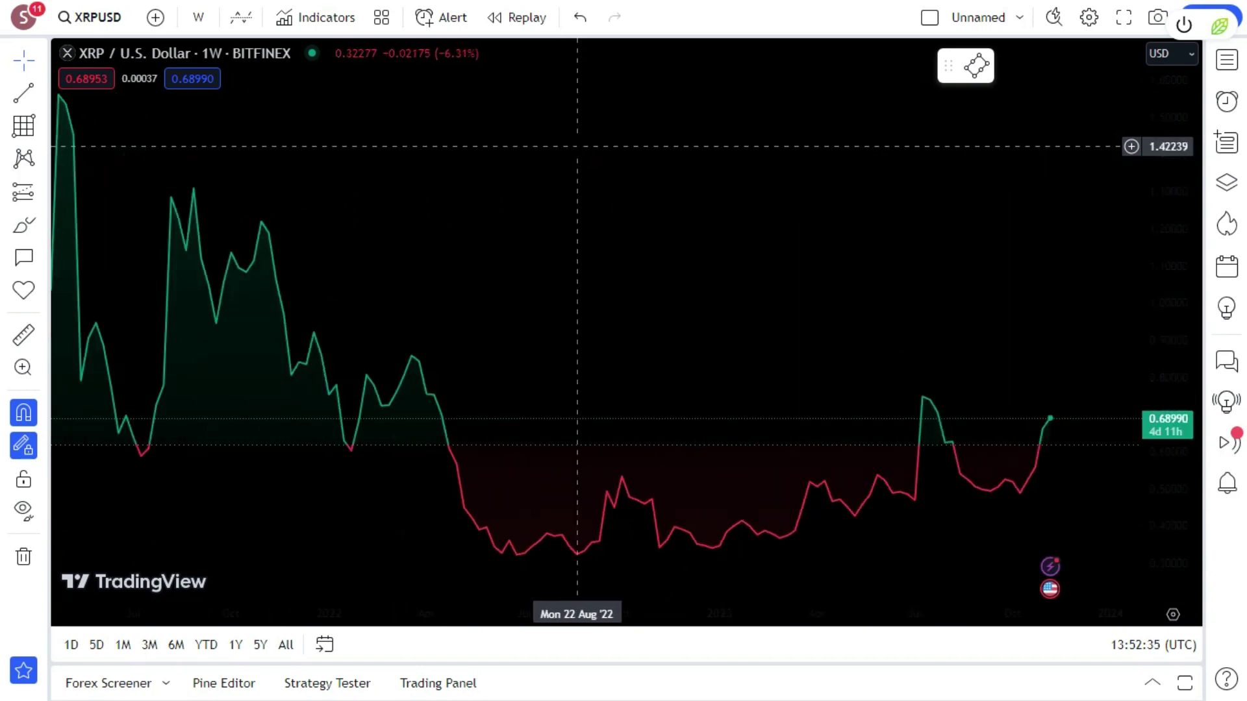
scroll(580, 144, "down", 2)
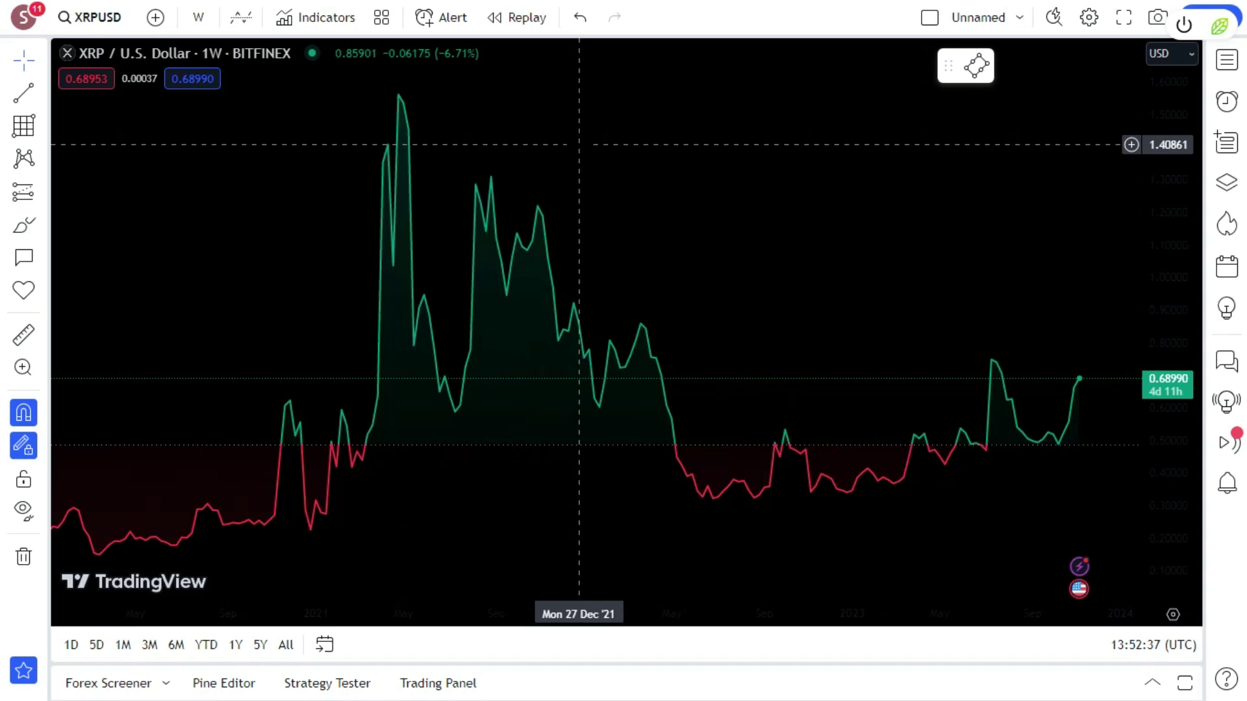
scroll(576, 143, "up", 4)
scroll(577, 141, "down", 4)
scroll(572, 139, "up", 2)
scroll(572, 139, "down", 3)
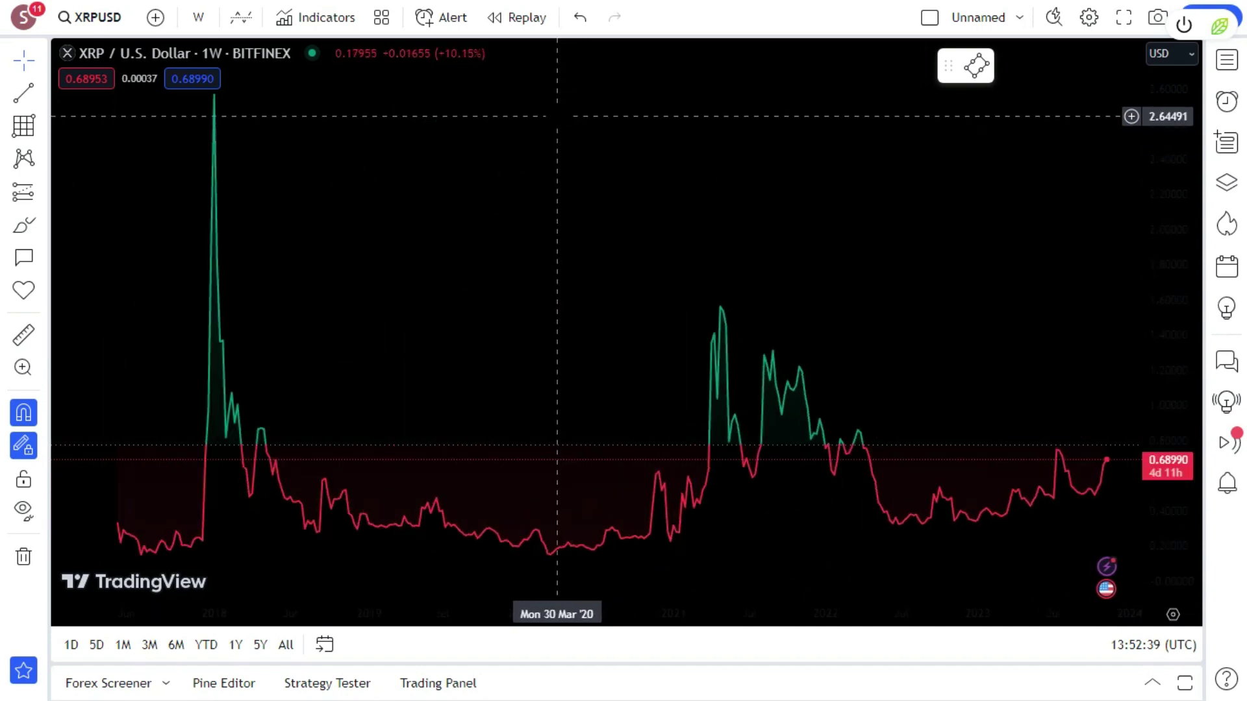
scroll(551, 103, "up", 3)
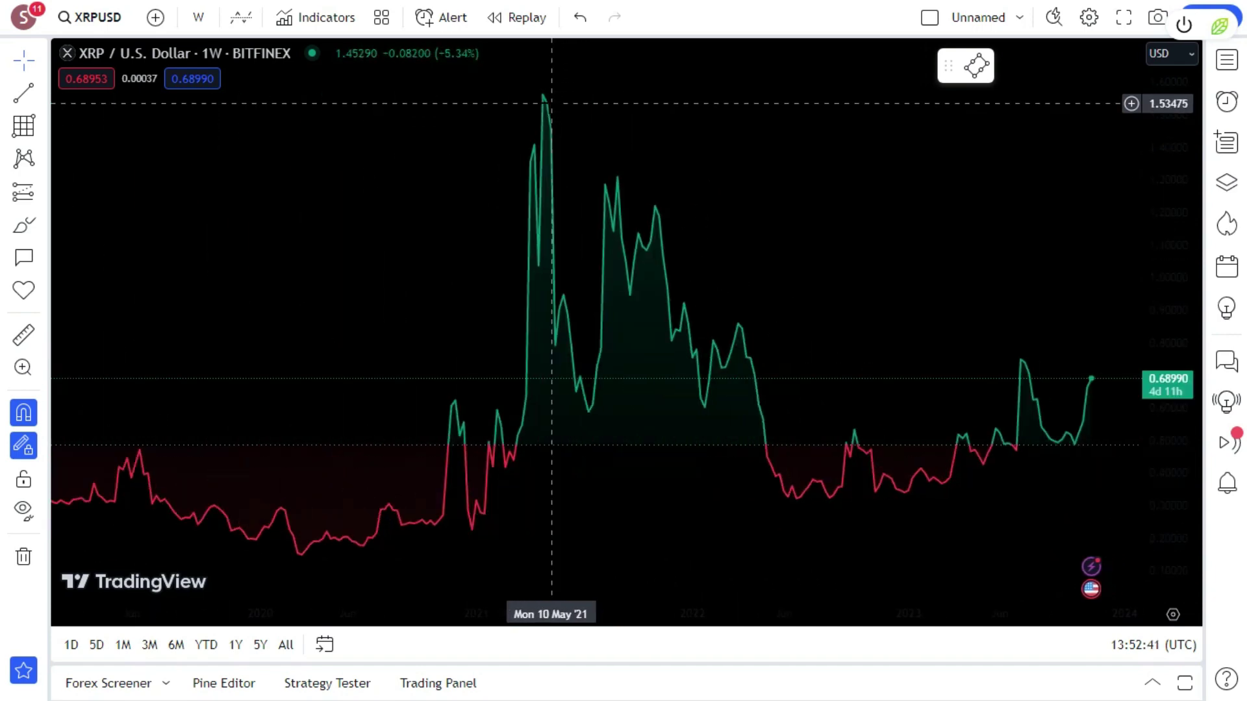
scroll(551, 103, "down", 3)
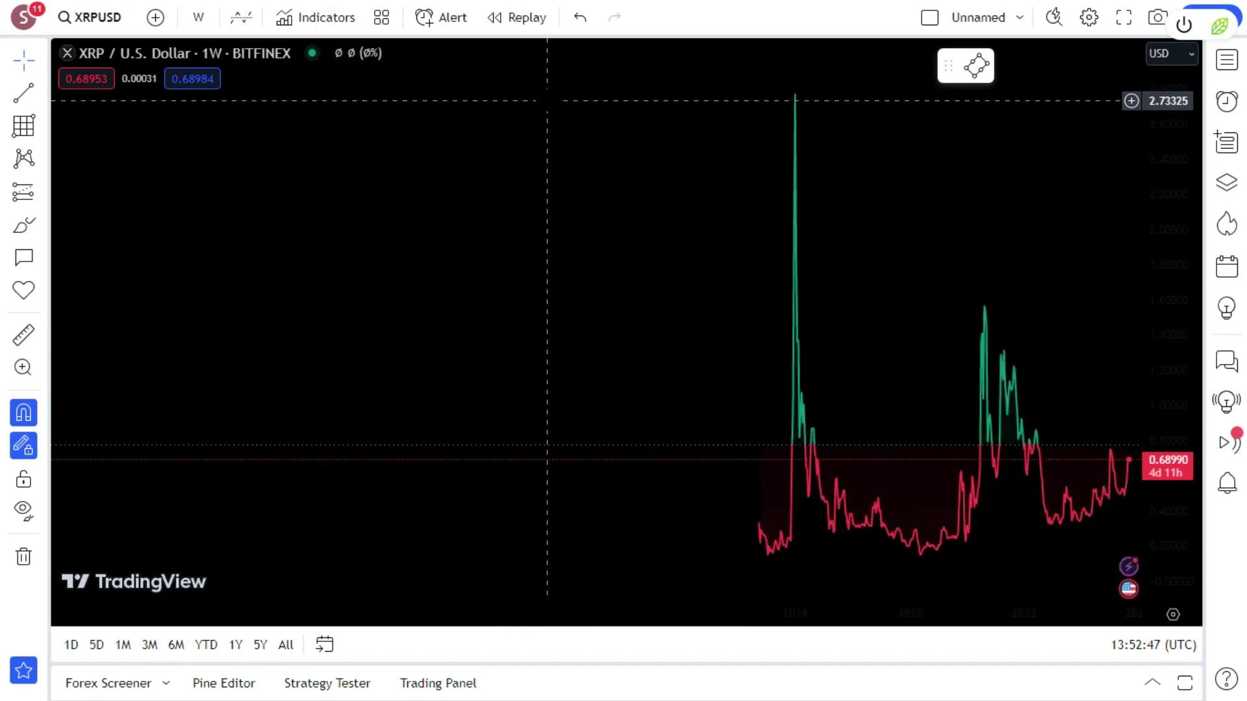
scroll(688, 286, "up", 8)
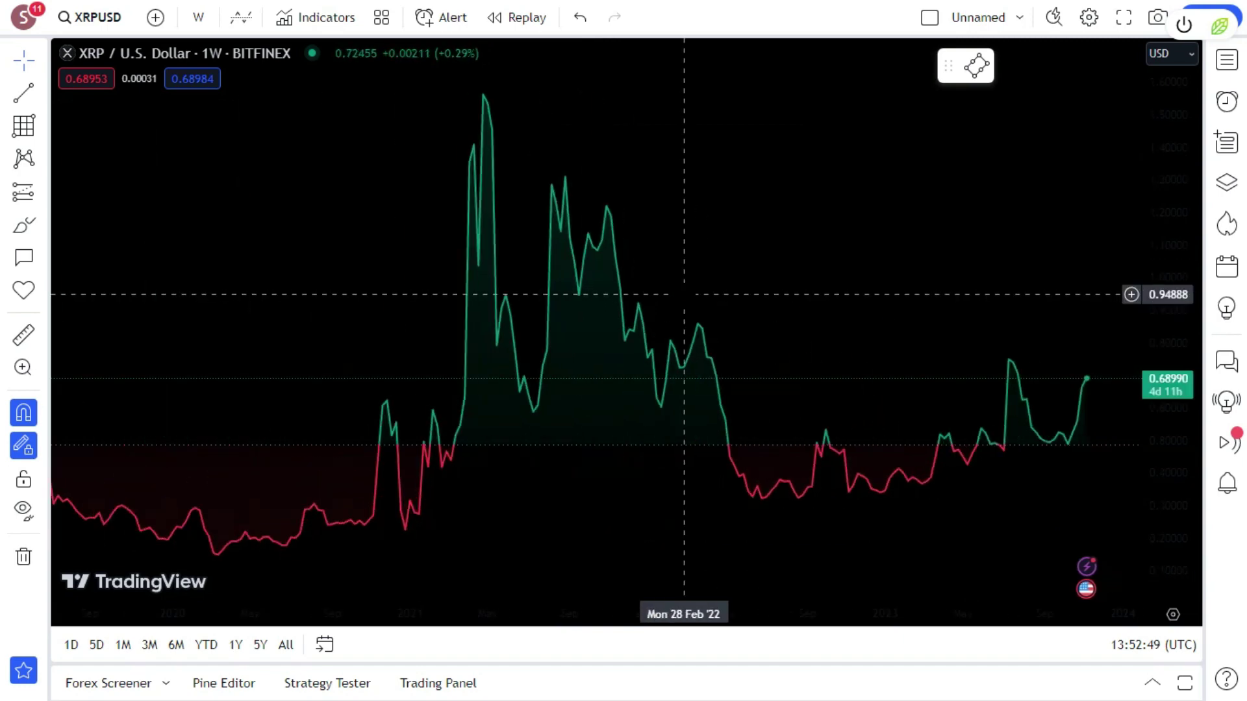
scroll(694, 279, "up", 3)
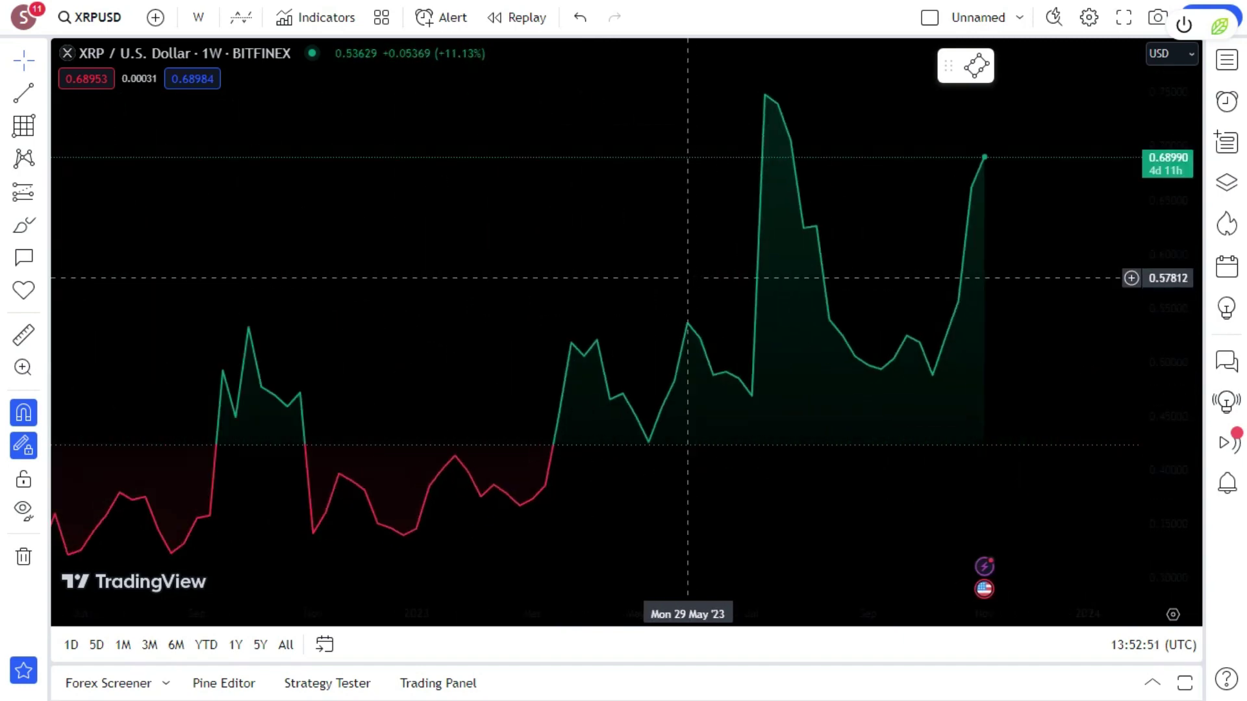
scroll(695, 278, "down", 5)
scroll(695, 278, "up", 6)
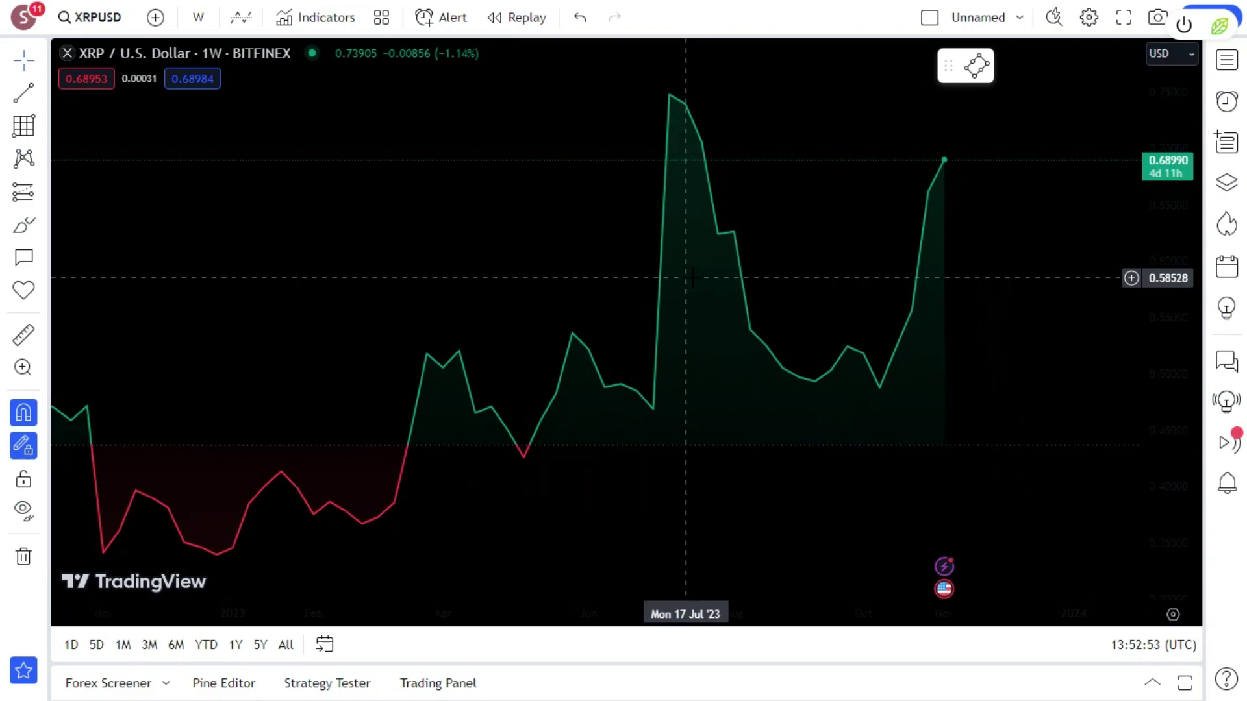